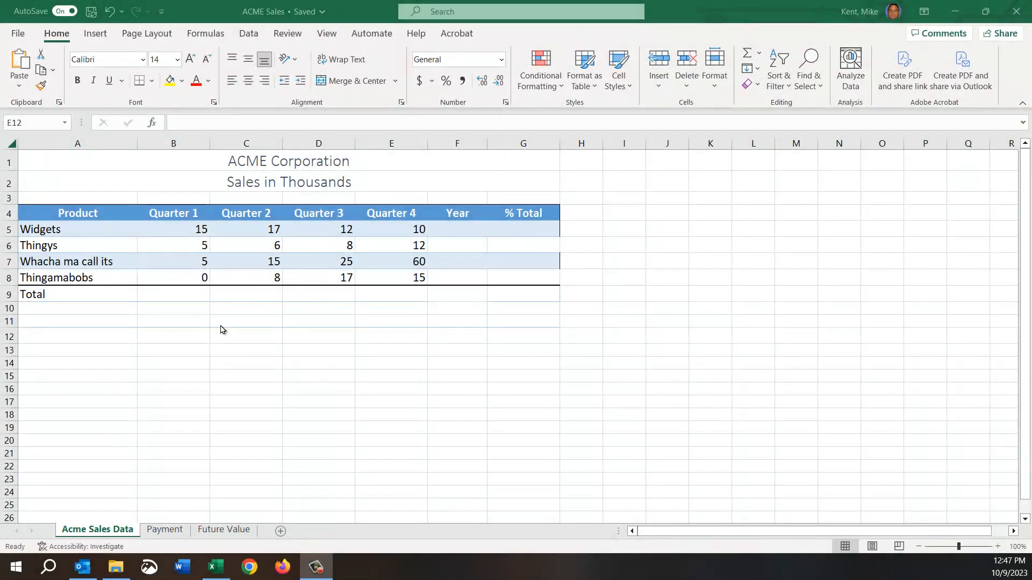
pyautogui.click(244, 319)
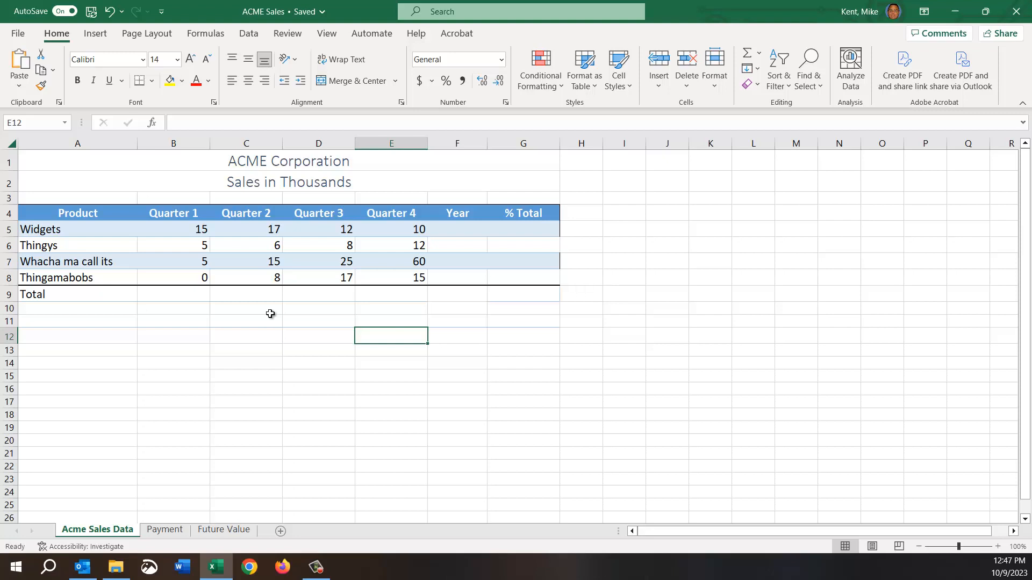
pyautogui.click(286, 376)
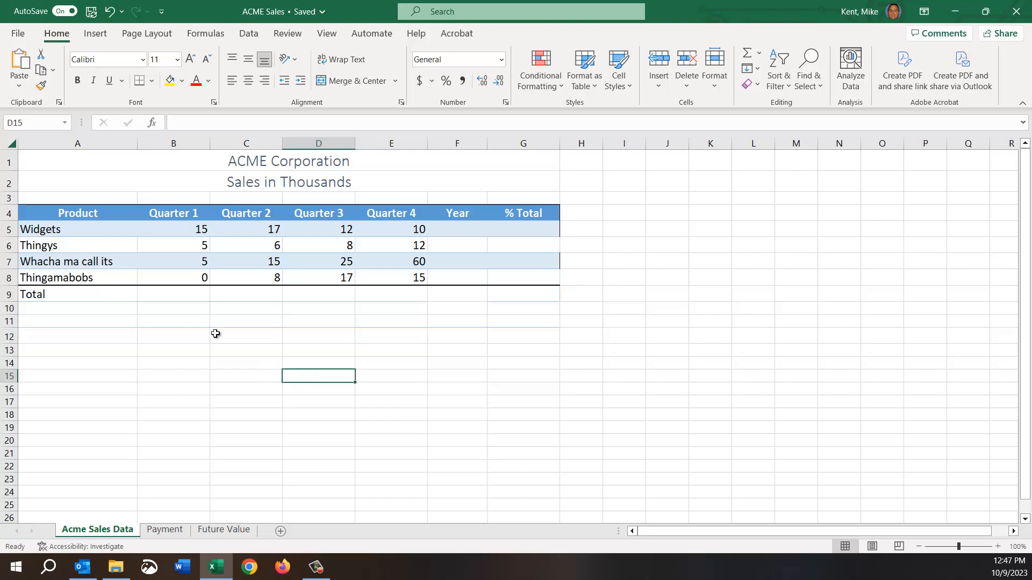
pyautogui.click(248, 163)
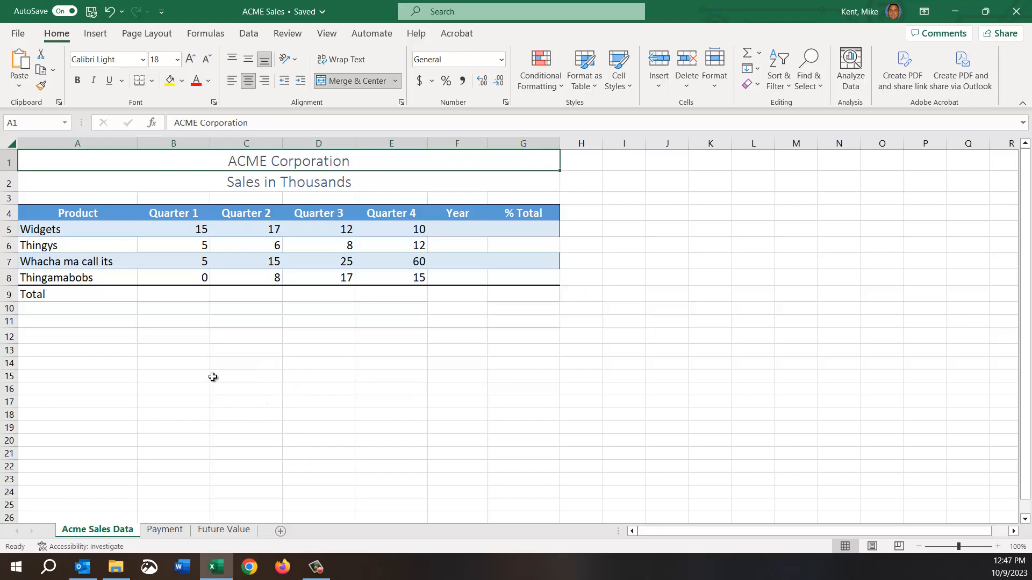
pyautogui.moveTo(48, 226); pyautogui.dragTo(104, 278)
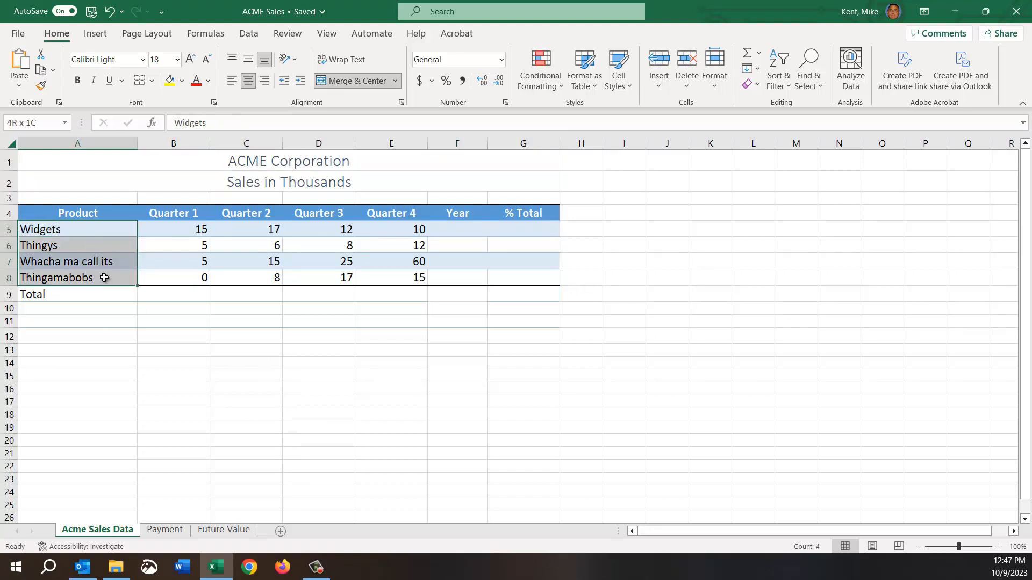
# Total the Quarter 1 sales in B9 by summing B5:B8 with AutoSum.
pyautogui.click(184, 299)
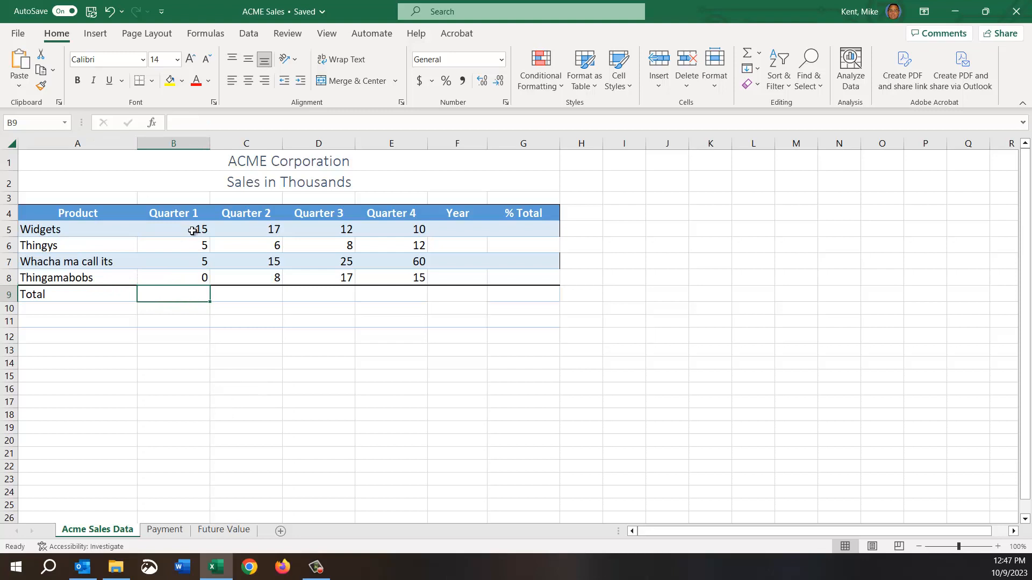
pyautogui.moveTo(192, 231); pyautogui.dragTo(187, 284)
pyautogui.click(182, 295)
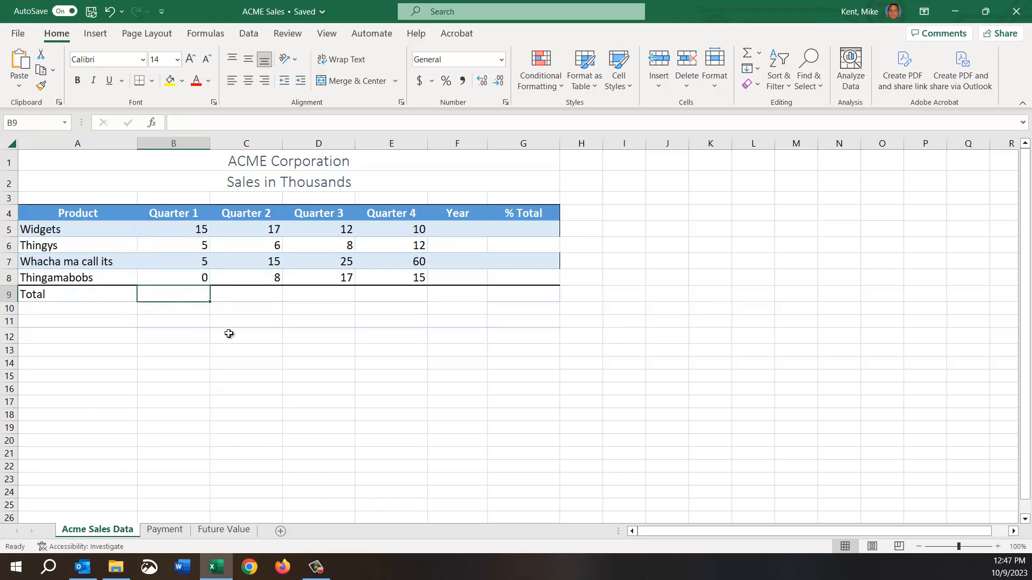
pyautogui.click(745, 54)
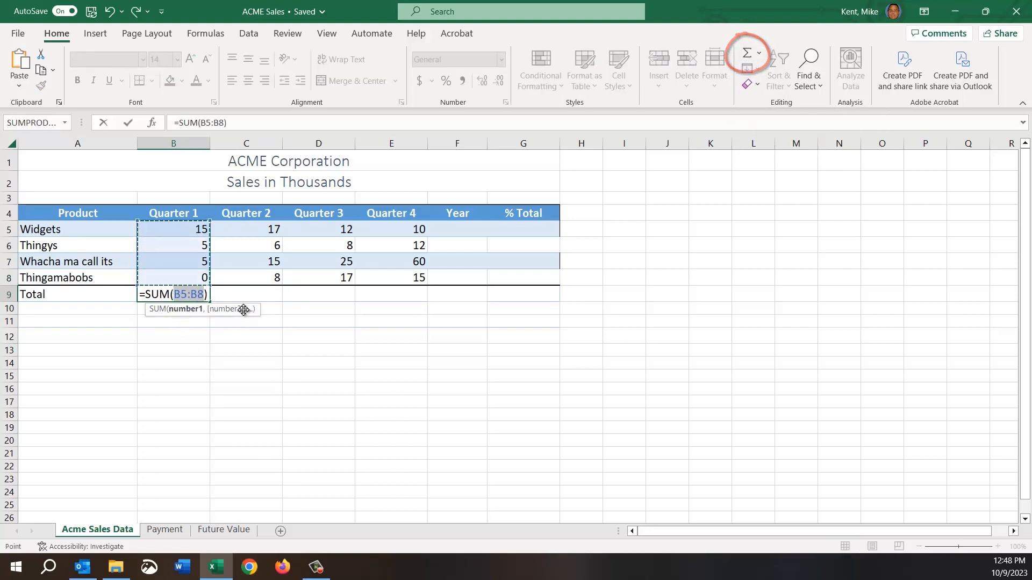
pyautogui.press('Return')
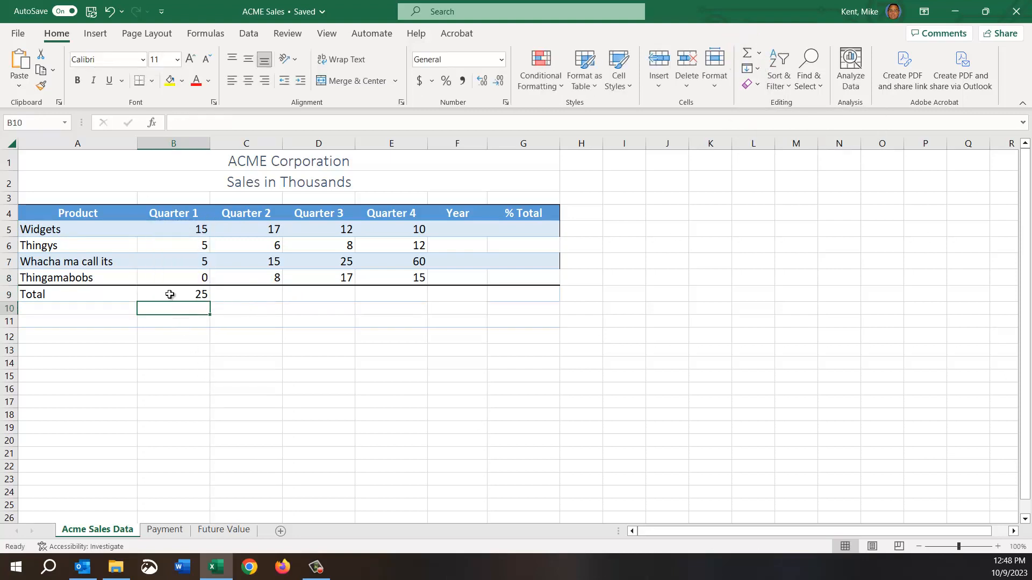
# Review the Quarter 1 total, the subtitle and the individual product figures in B5 through B8.
pyautogui.click(169, 295)
pyautogui.click(256, 186)
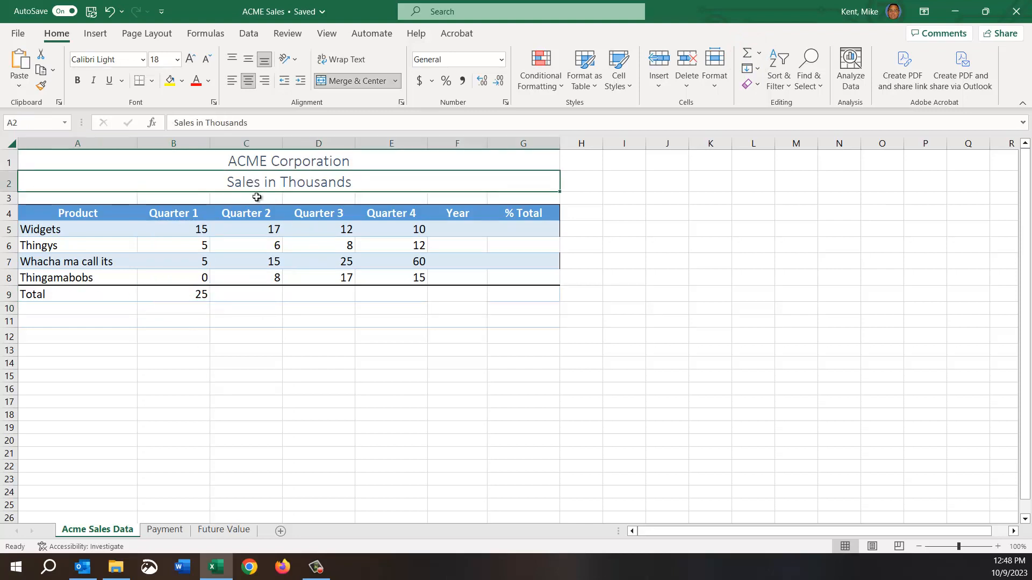
pyautogui.click(185, 225)
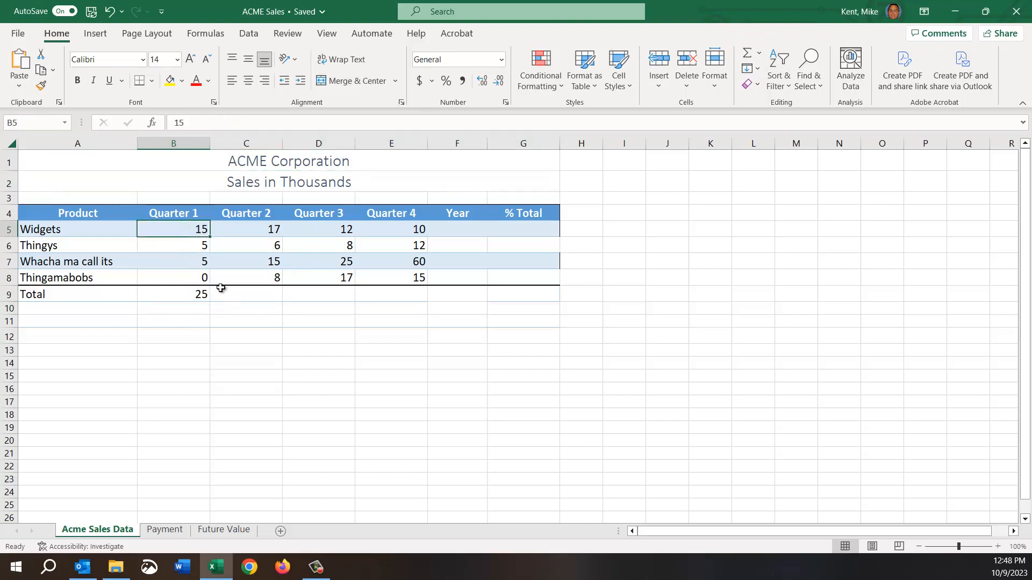
pyautogui.press('Down')
pyautogui.press('Down')
pyautogui.press('Down')
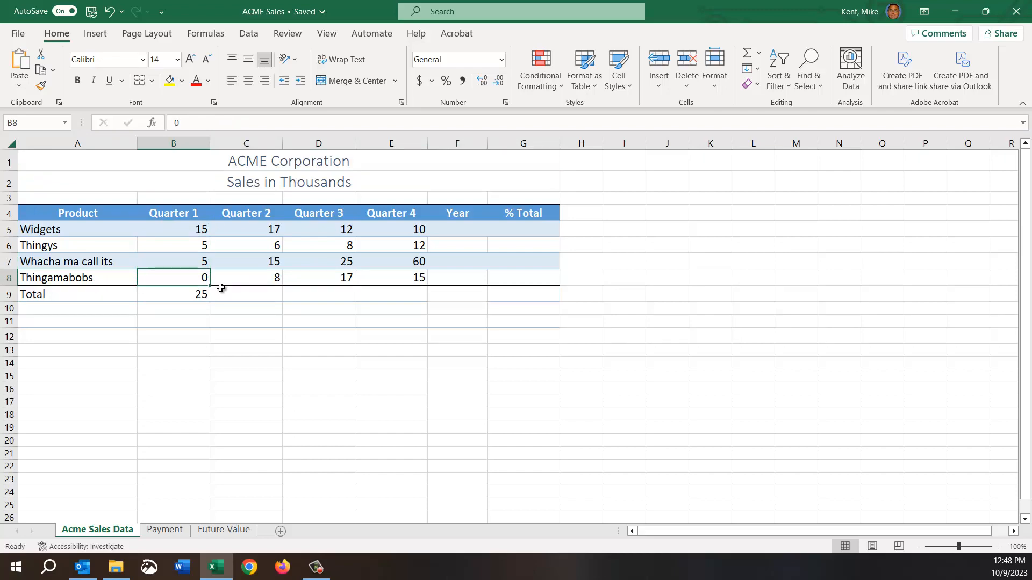
# Copy the Quarter 1 total formula from B9 across the Total row to E9.
pyautogui.click(236, 300)
pyautogui.click(328, 295)
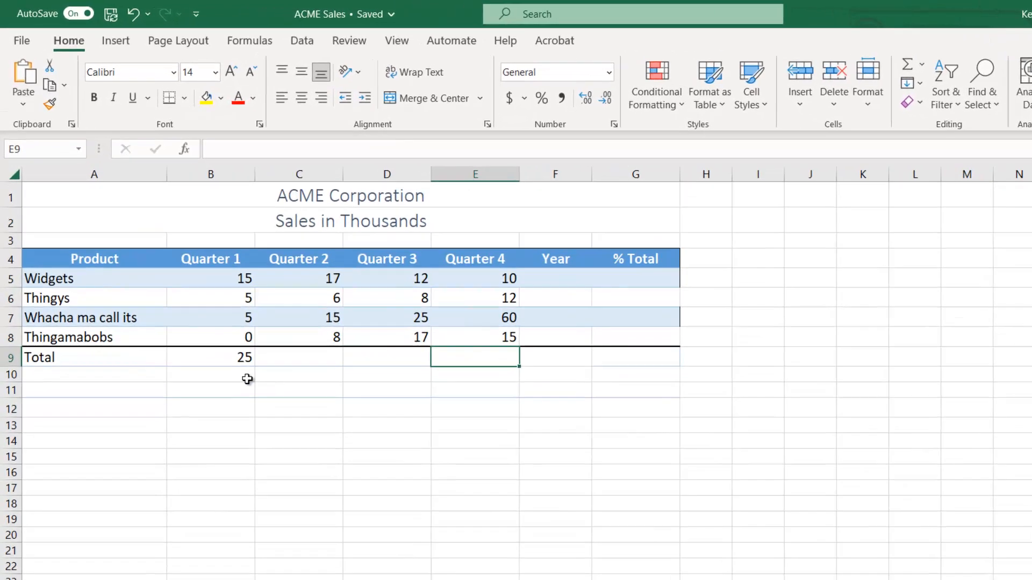
pyautogui.click(207, 323)
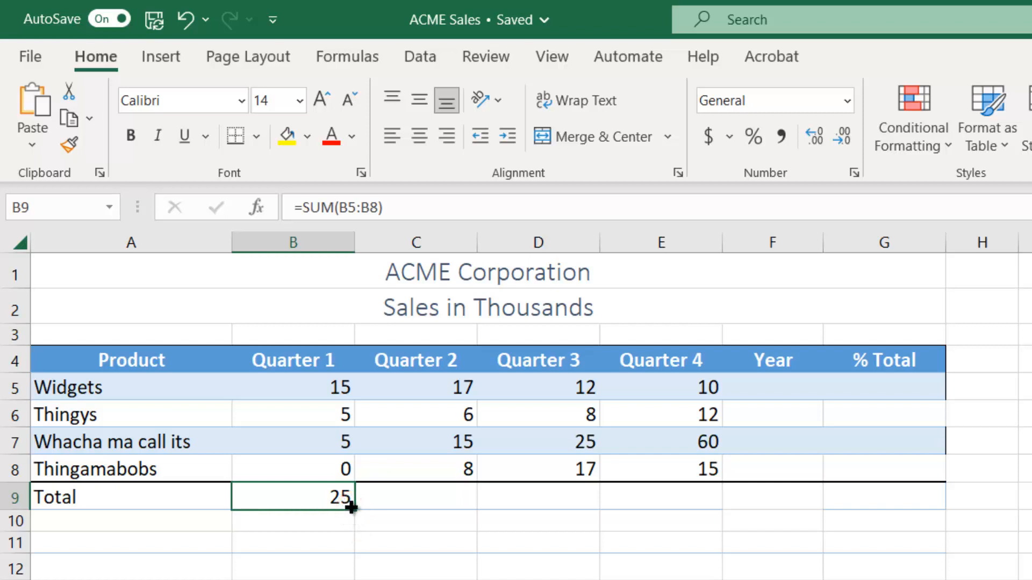
pyautogui.moveTo(351, 508); pyautogui.dragTo(699, 504)
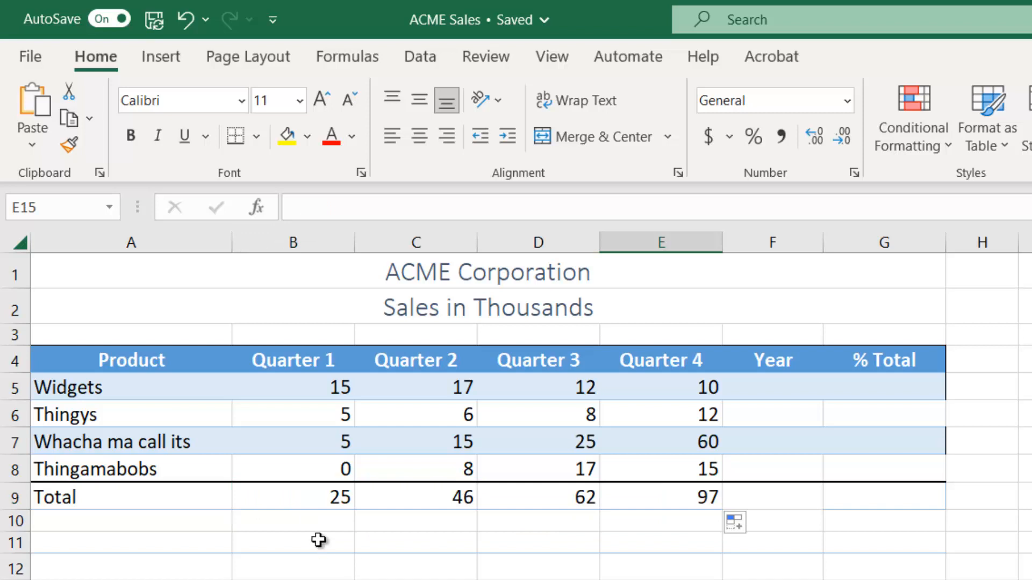
# Inspect the SUM formulas and their referenced ranges in the quarterly total cells B9 through E9.
pyautogui.click(320, 505)
pyautogui.doubleClick(317, 504)
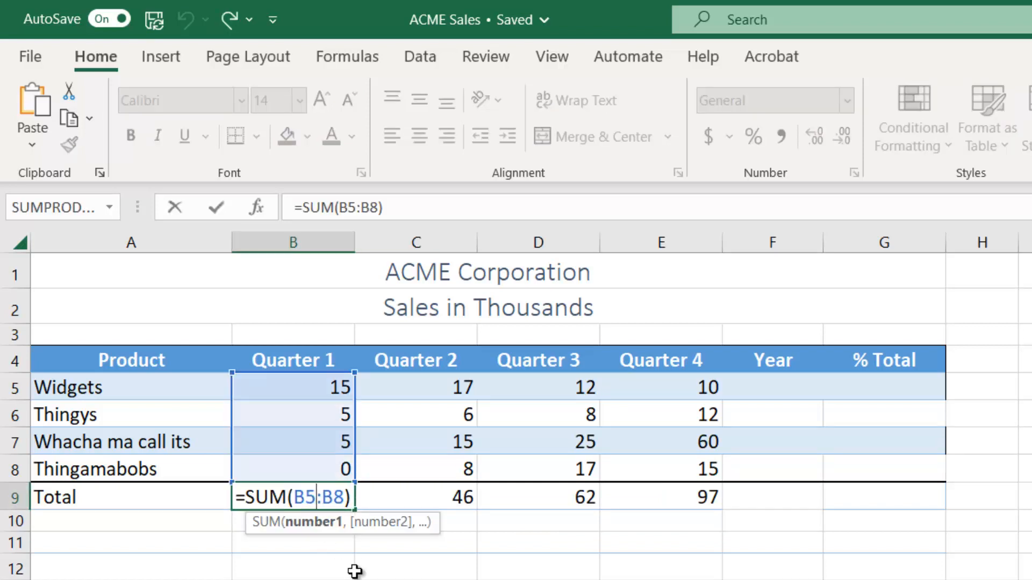
pyautogui.hotkey('ctrl', 'Return')
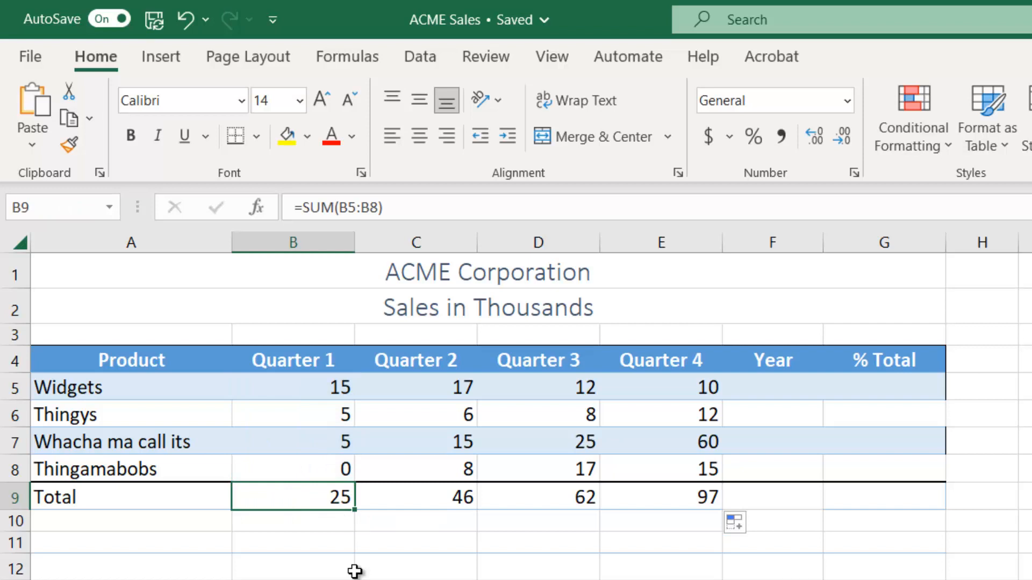
pyautogui.click(436, 503)
pyautogui.doubleClick(431, 494)
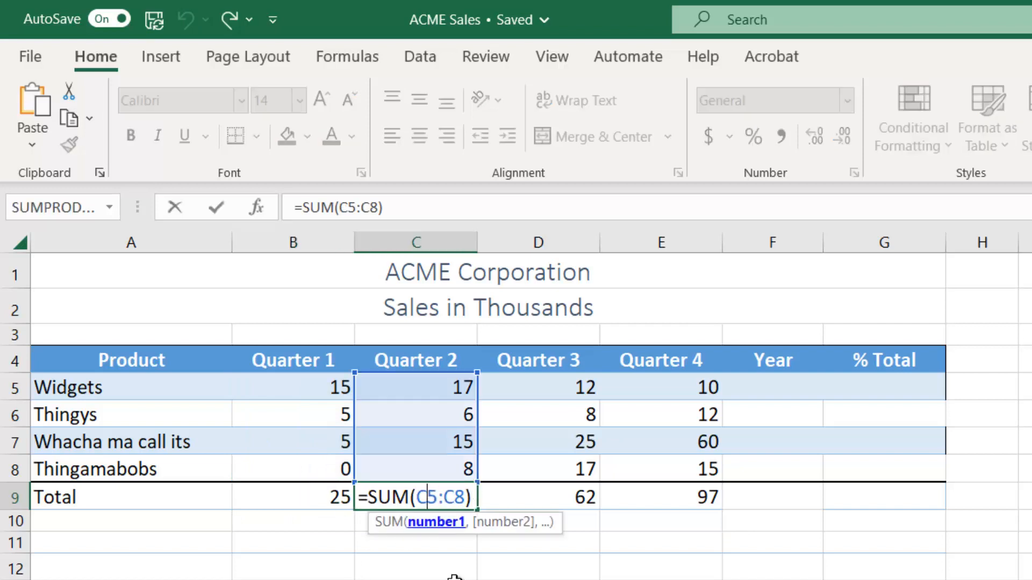
pyautogui.hotkey('ctrl', 'Return')
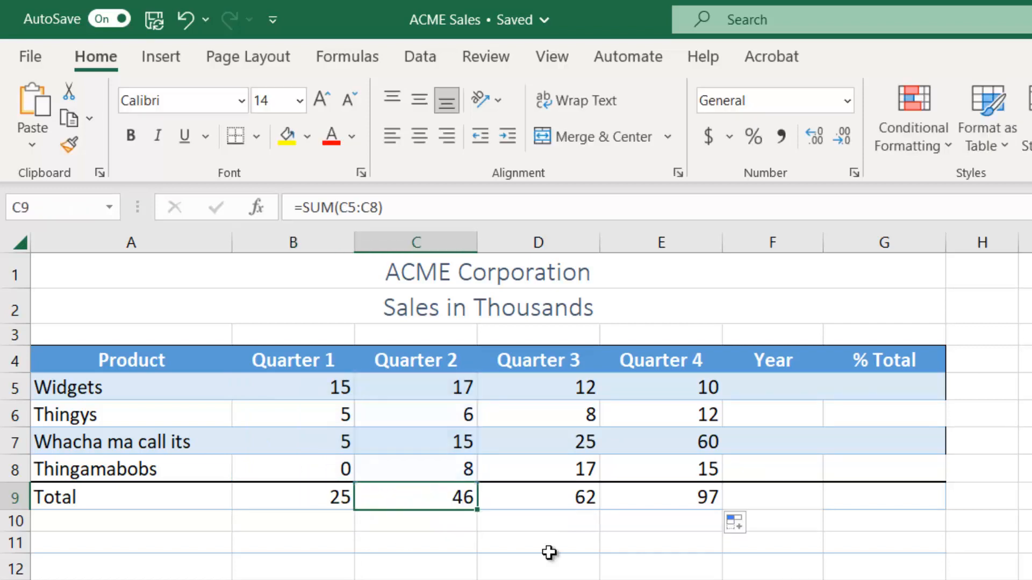
pyautogui.doubleClick(559, 500)
pyautogui.hotkey('ctrl', 'Return')
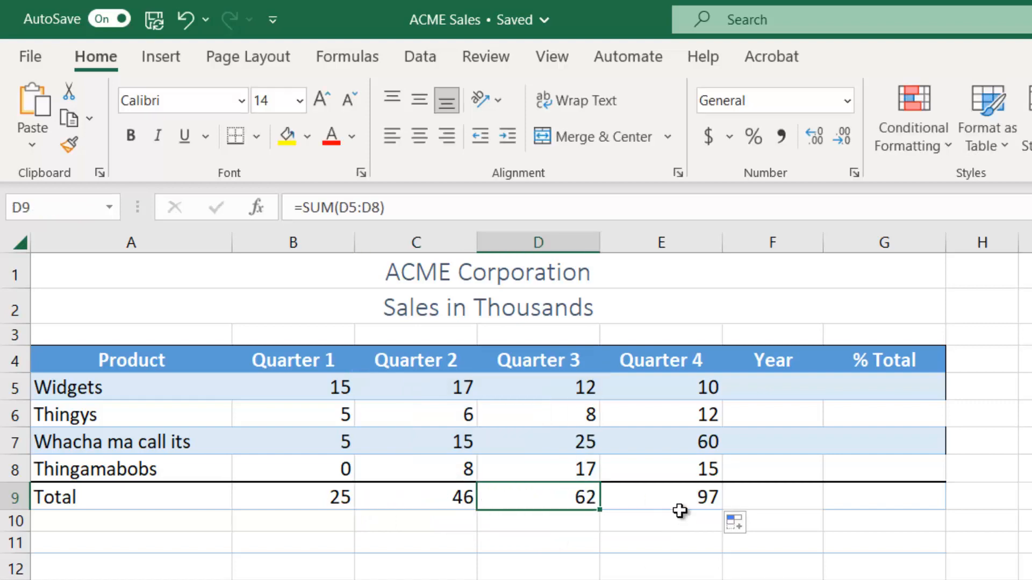
pyautogui.click(679, 496)
pyautogui.doubleClick(678, 495)
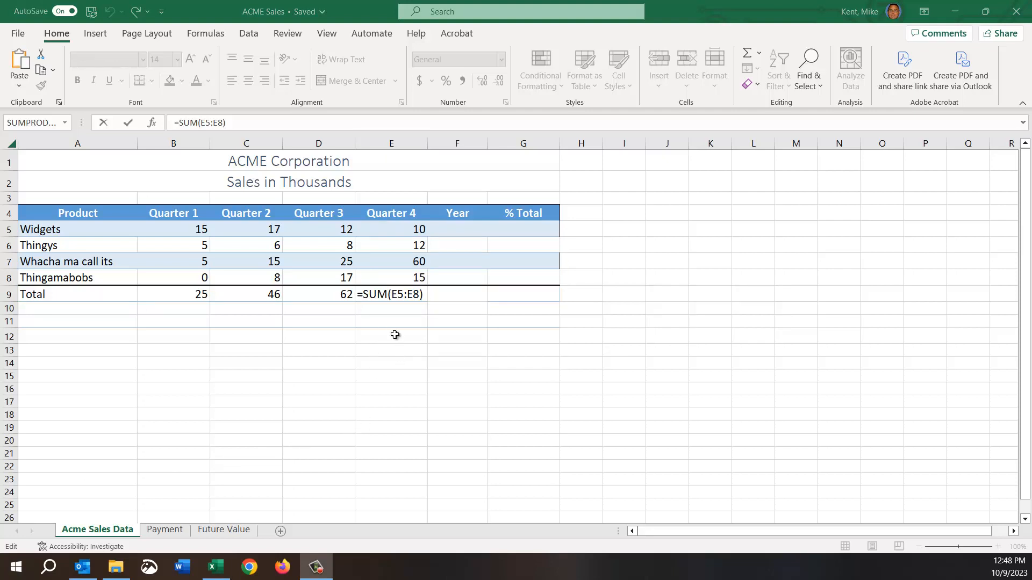
pyautogui.hotkey('ctrl', 'Return')
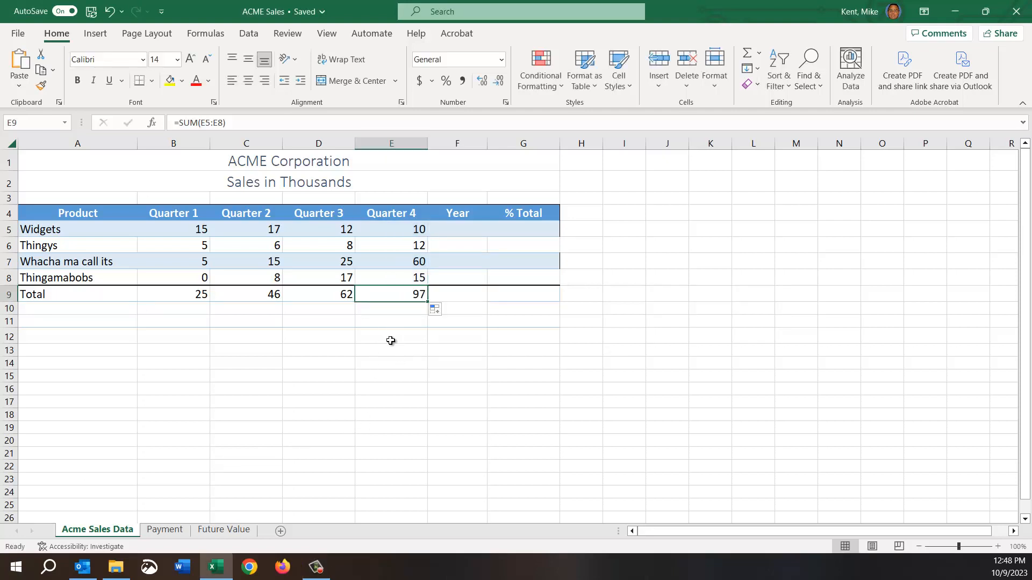
# Total the year's Widgets sales in F5 by summing B5:E5 with AutoSum.
pyautogui.click(460, 227)
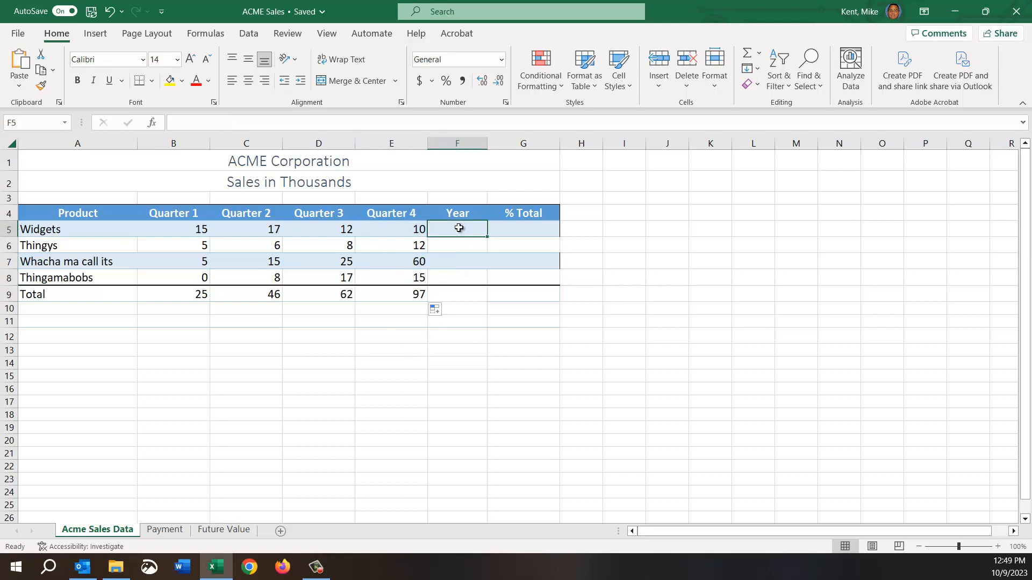
pyautogui.click(747, 56)
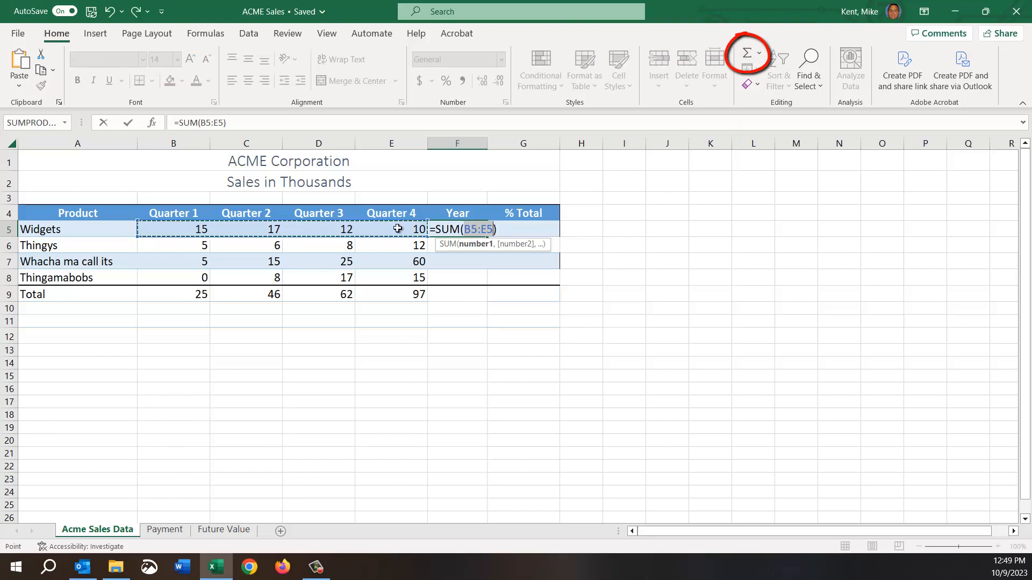
pyautogui.press('Return')
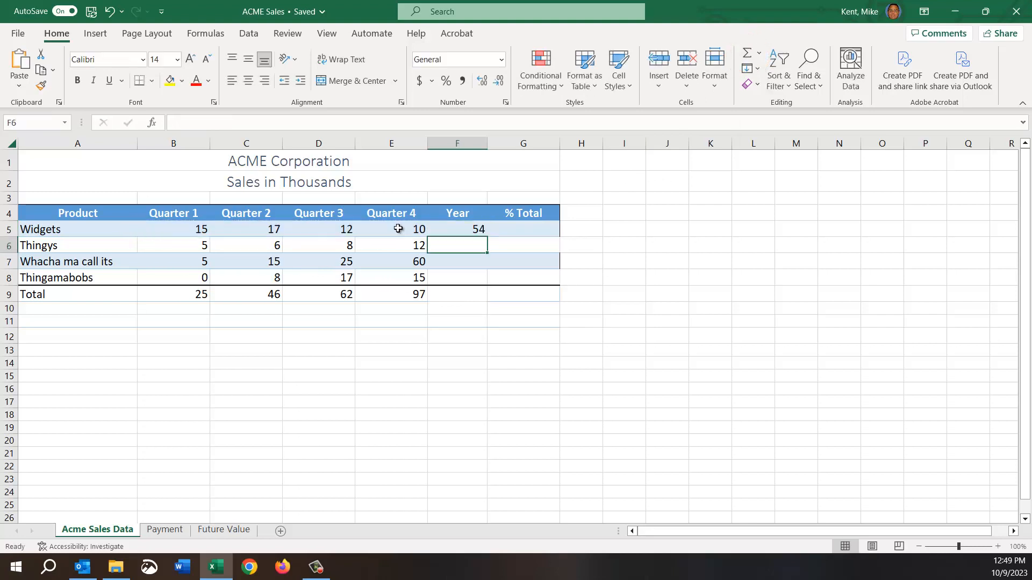
# Try copying the Widgets yearly total formula down to F9 with its formatting, and undo the fill.
pyautogui.click(462, 228)
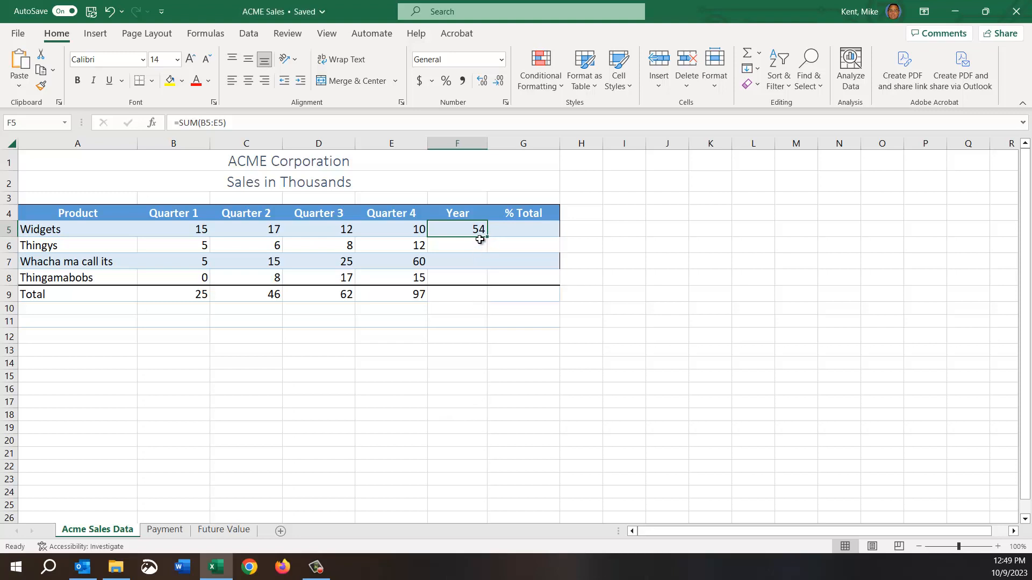
pyautogui.moveTo(487, 234); pyautogui.dragTo(488, 300)
pyautogui.click(456, 366)
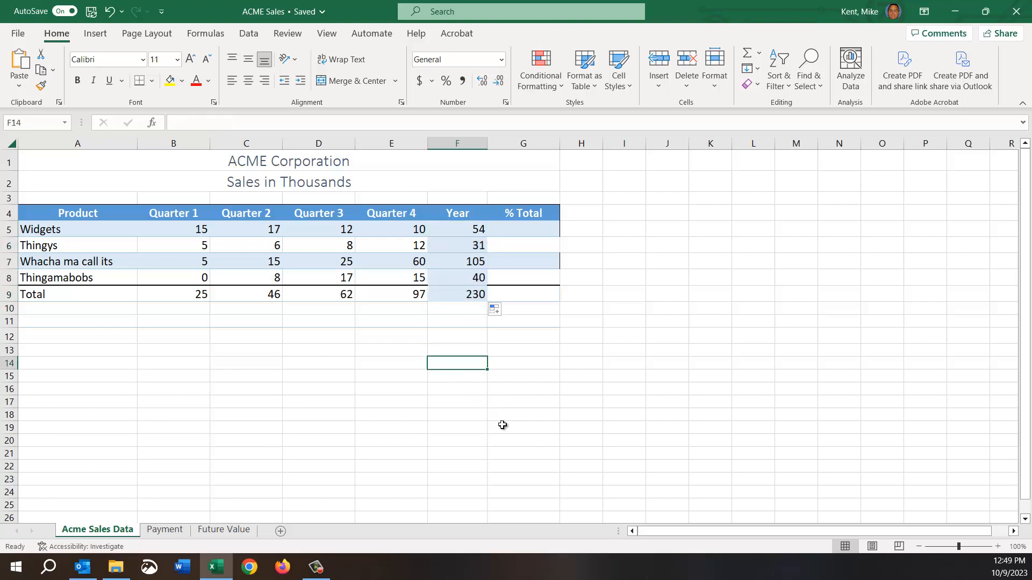
pyautogui.moveTo(451, 231); pyautogui.dragTo(451, 295)
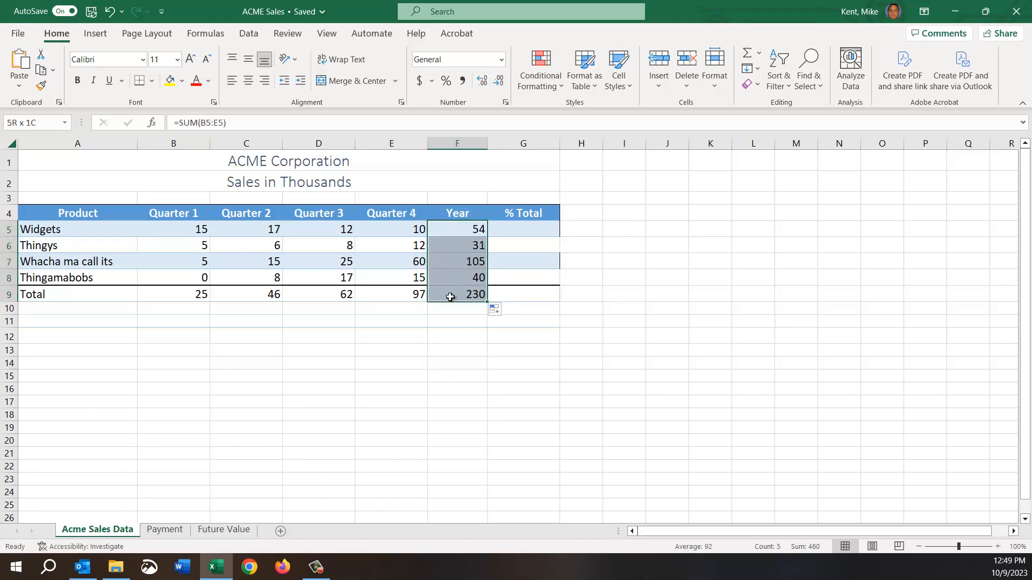
pyautogui.click(436, 415)
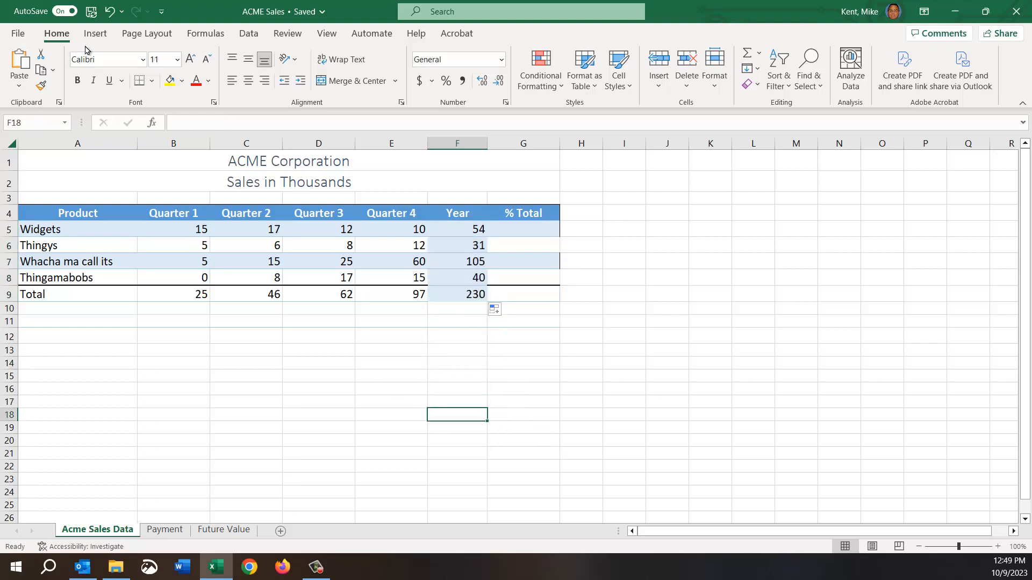
pyautogui.click(110, 12)
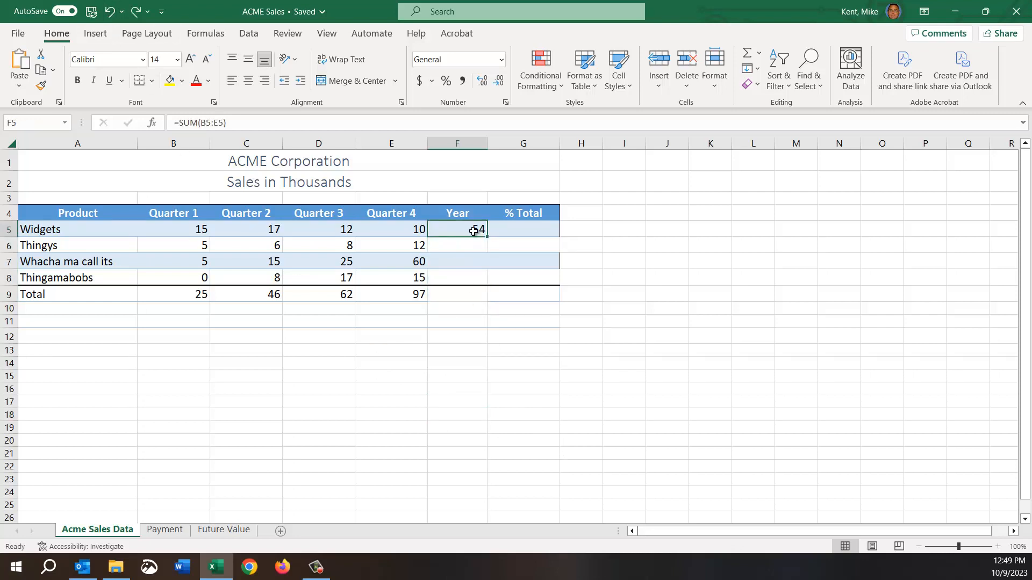
# Fill the yearly total formula from F5 down to F9 with the Fill Without Formatting option and check the formulas.
pyautogui.moveTo(485, 235); pyautogui.dragTo(481, 301)
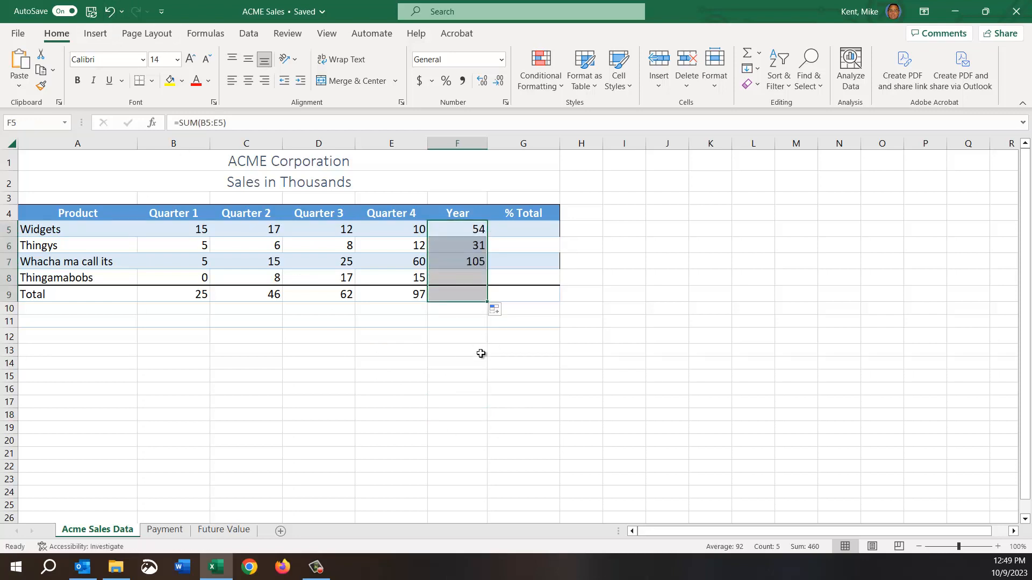
pyautogui.click(494, 311)
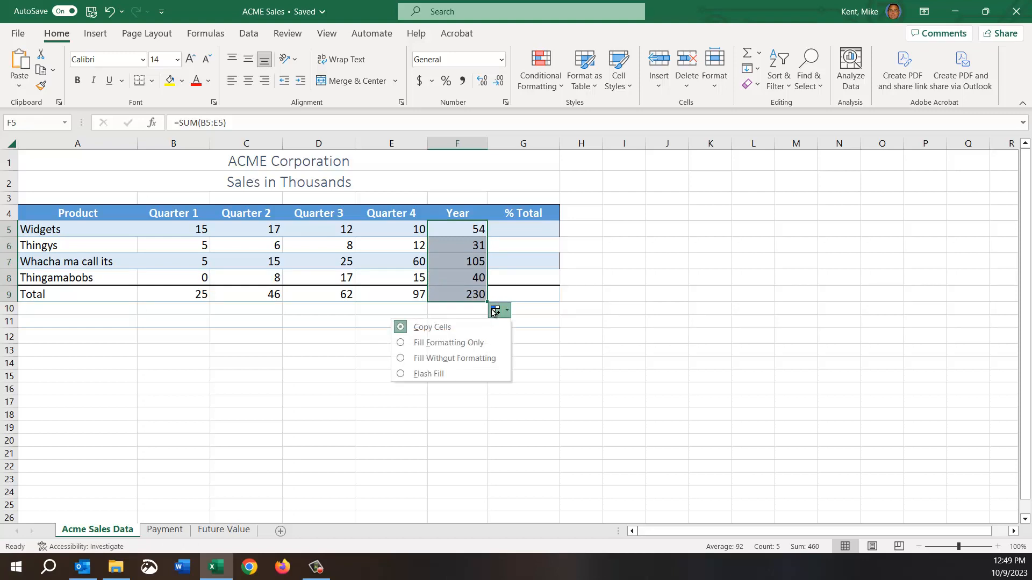
pyautogui.click(400, 358)
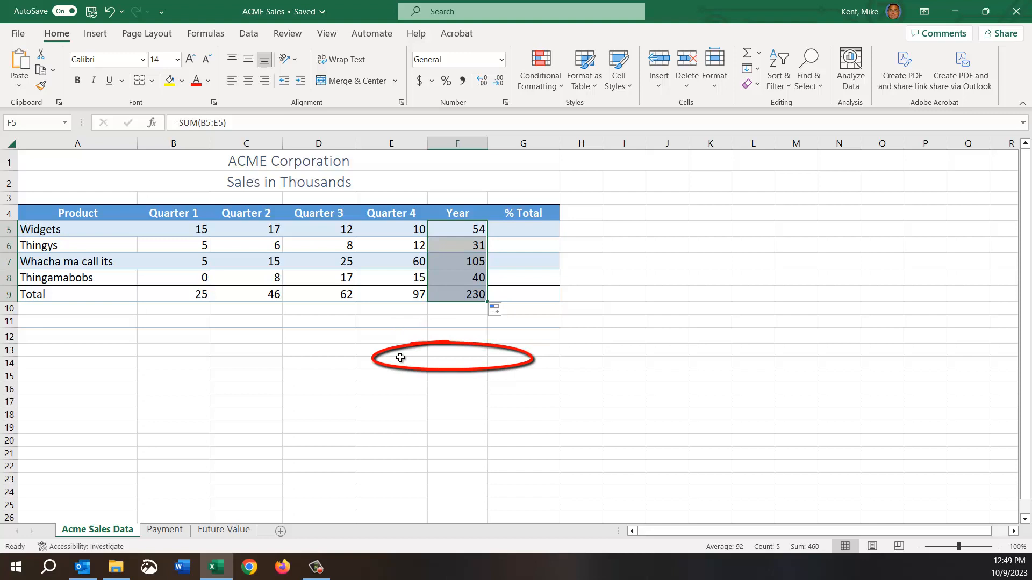
pyautogui.click(495, 362)
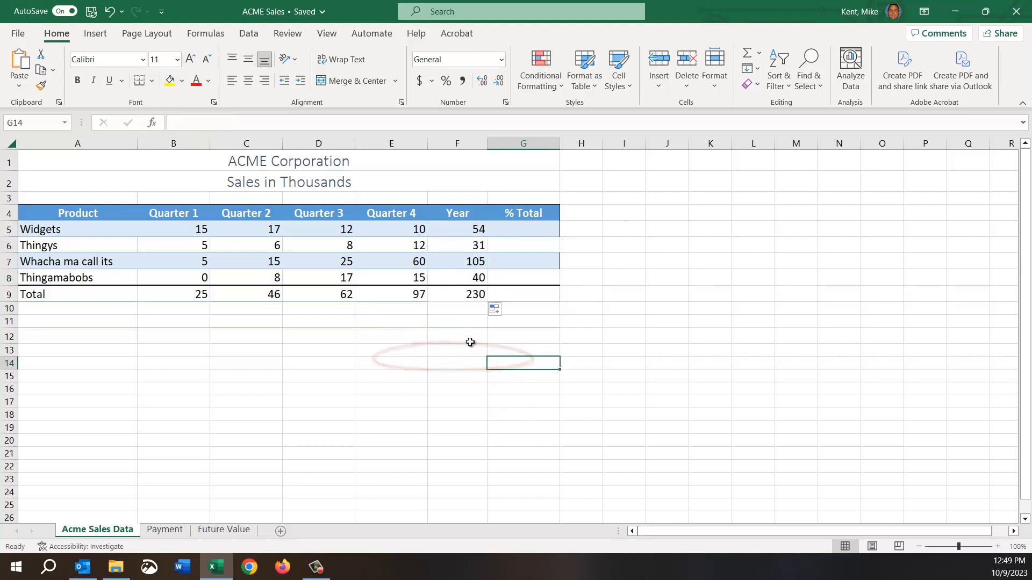
pyautogui.click(464, 293)
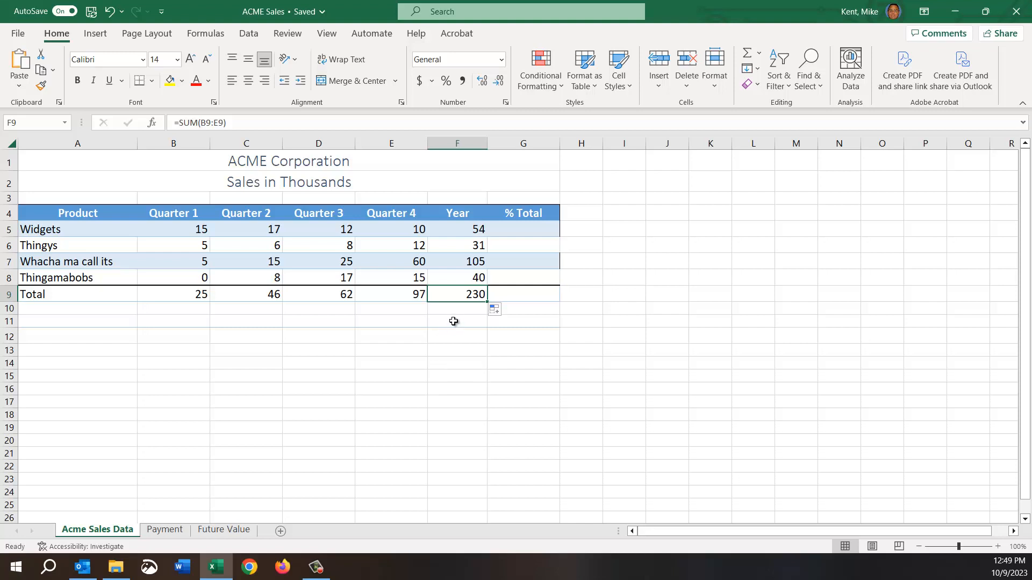
pyautogui.click(470, 227)
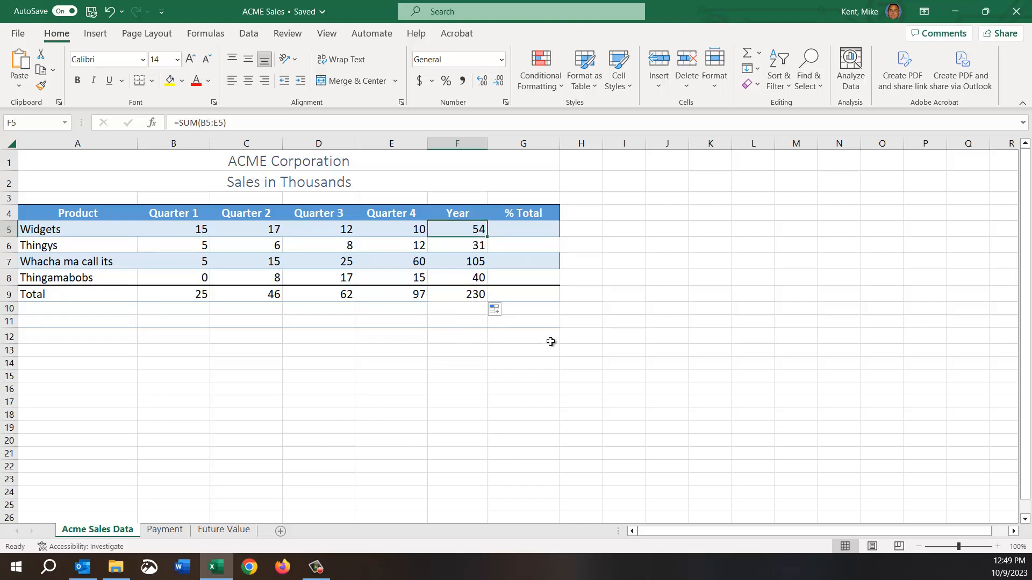
# Check the yearly SUM formulas down column F and the range referenced by the grand total in F9.
pyautogui.press('Down')
pyautogui.press('Down')
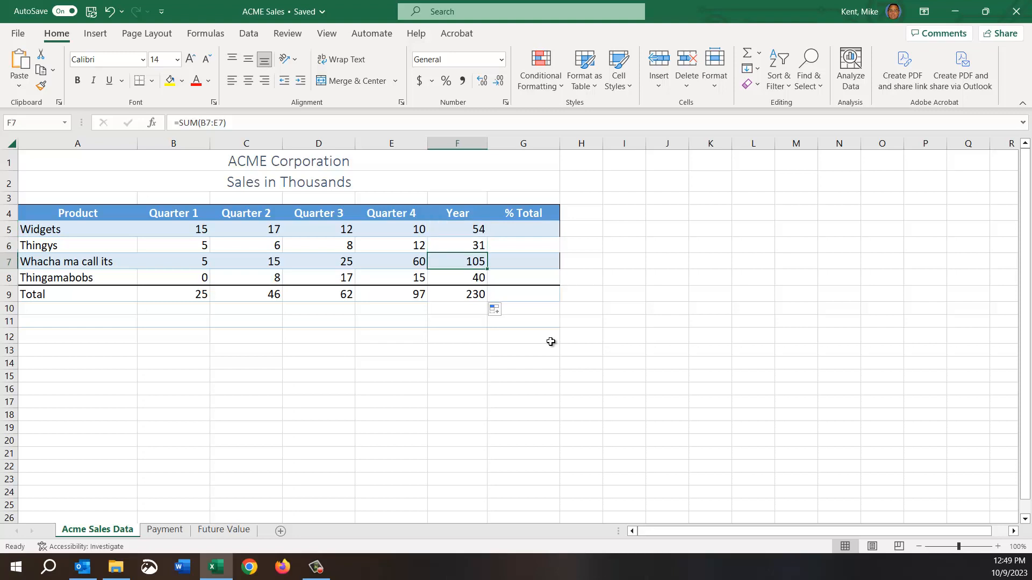
pyautogui.doubleClick(459, 297)
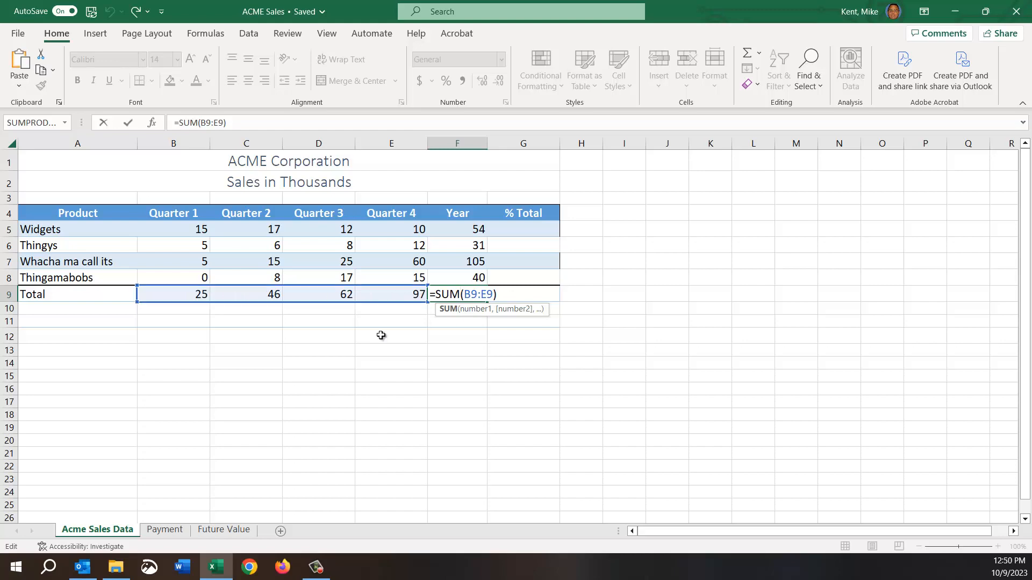
pyautogui.hotkey('ctrl', 'Return')
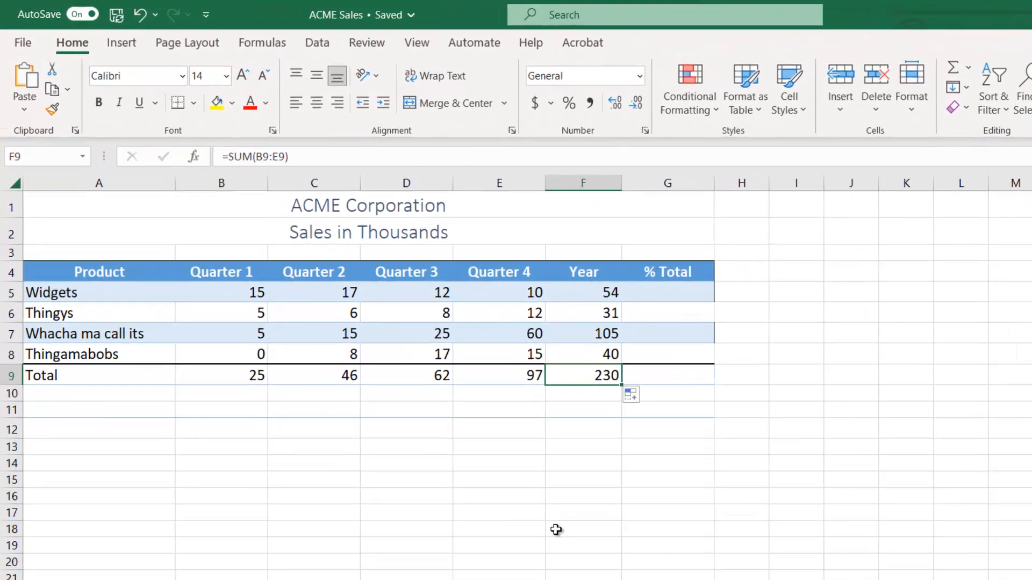
pyautogui.click(676, 301)
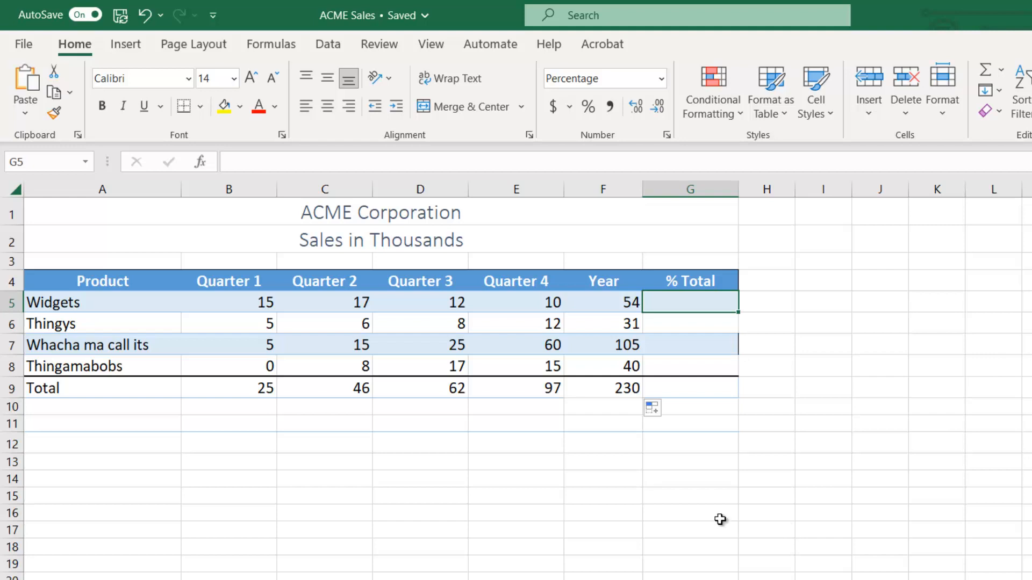
pyautogui.click(725, 497)
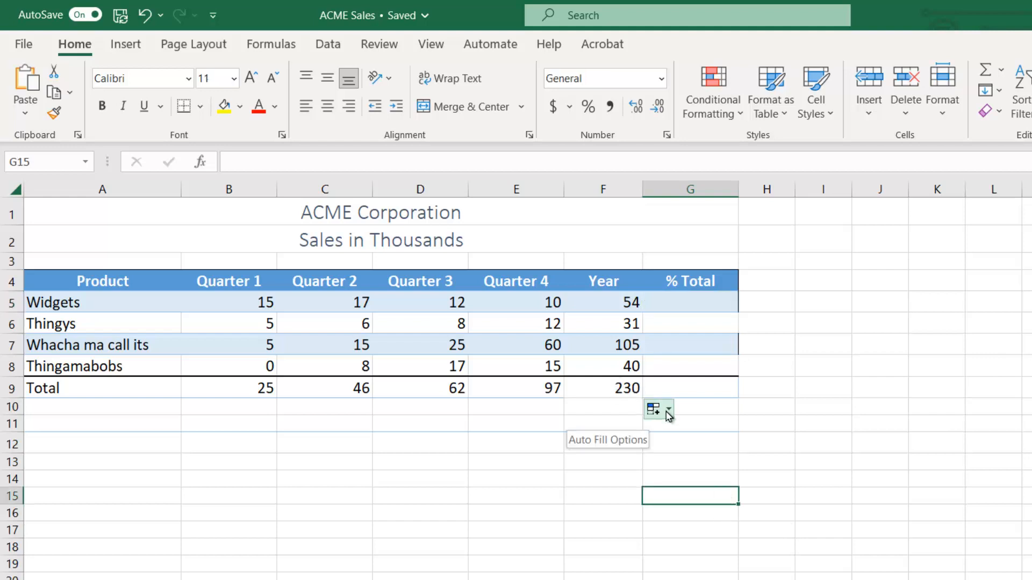
pyautogui.click(659, 410)
pyautogui.click(645, 564)
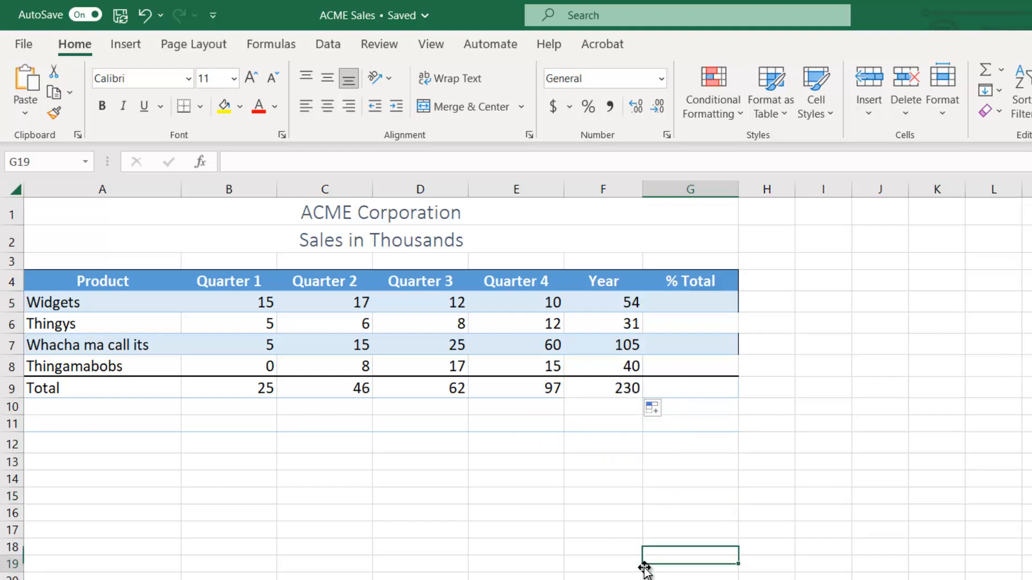
# Calculate the Widgets share of total sales in G5 with the formula =F5/F9.
pyautogui.click(681, 300)
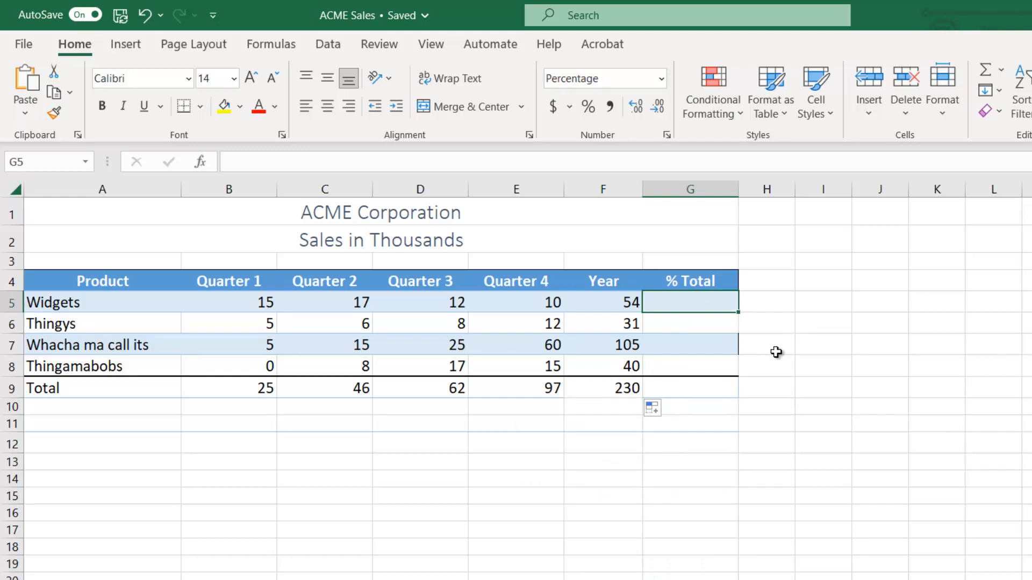
pyautogui.write('=')
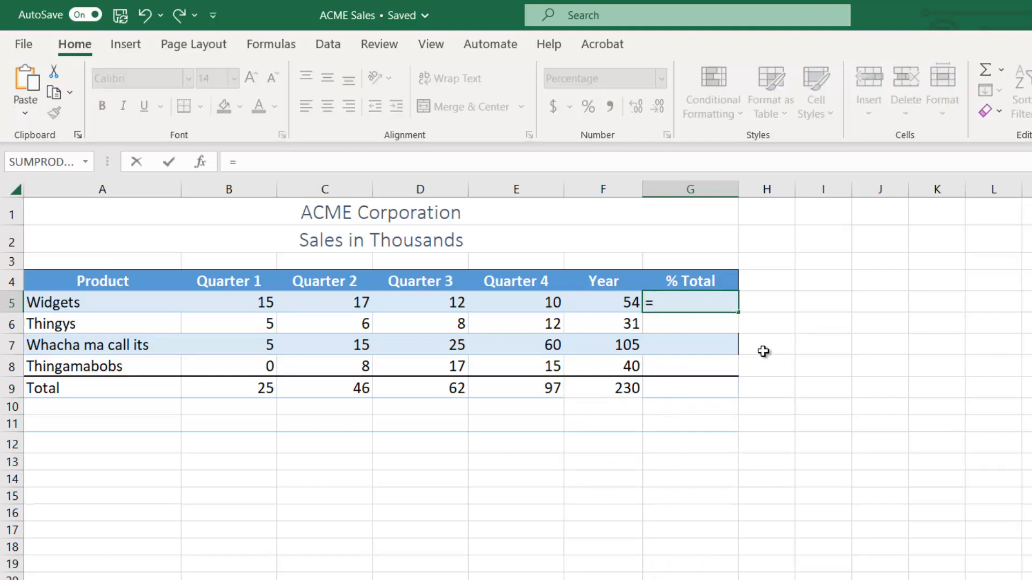
pyautogui.click(606, 304)
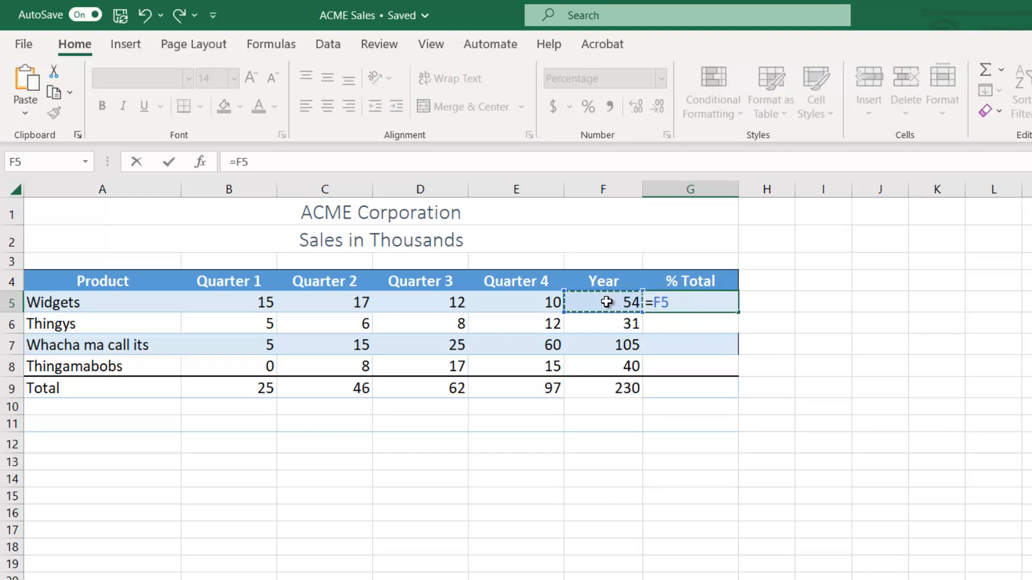
pyautogui.write('/')
pyautogui.click(616, 389)
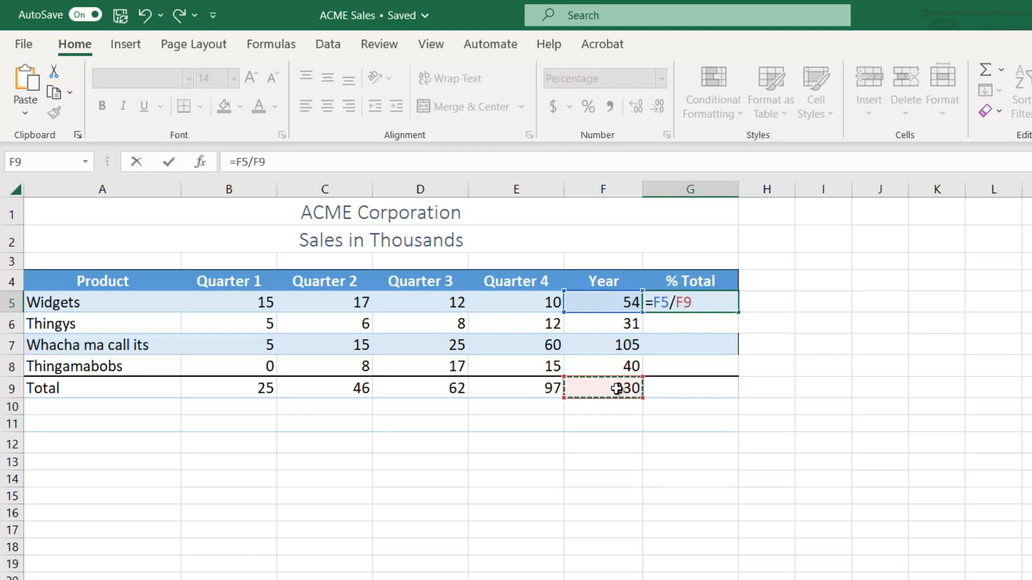
pyautogui.press('Return')
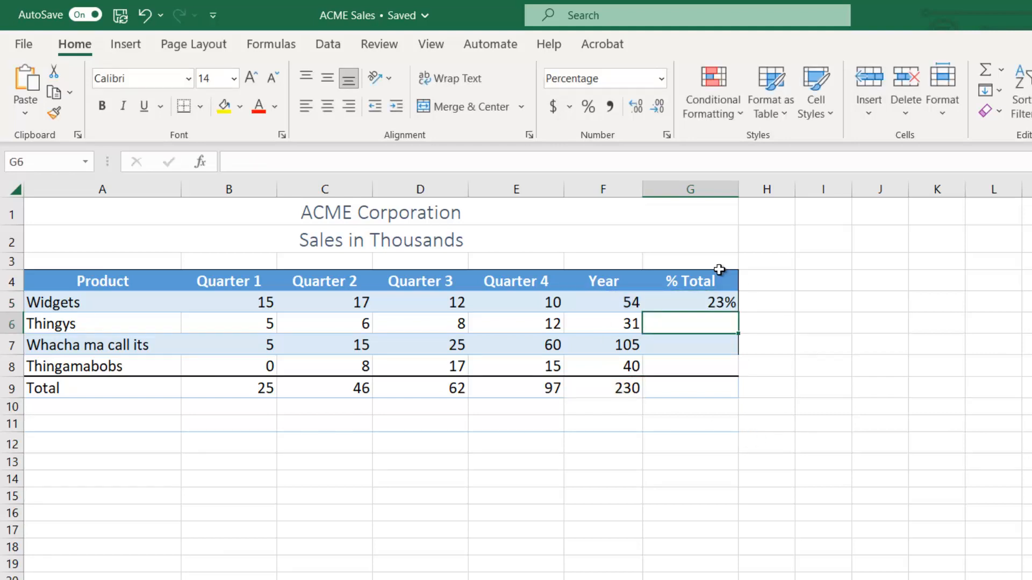
# Show the Widgets percentage in G5 with one decimal place.
pyautogui.click(716, 302)
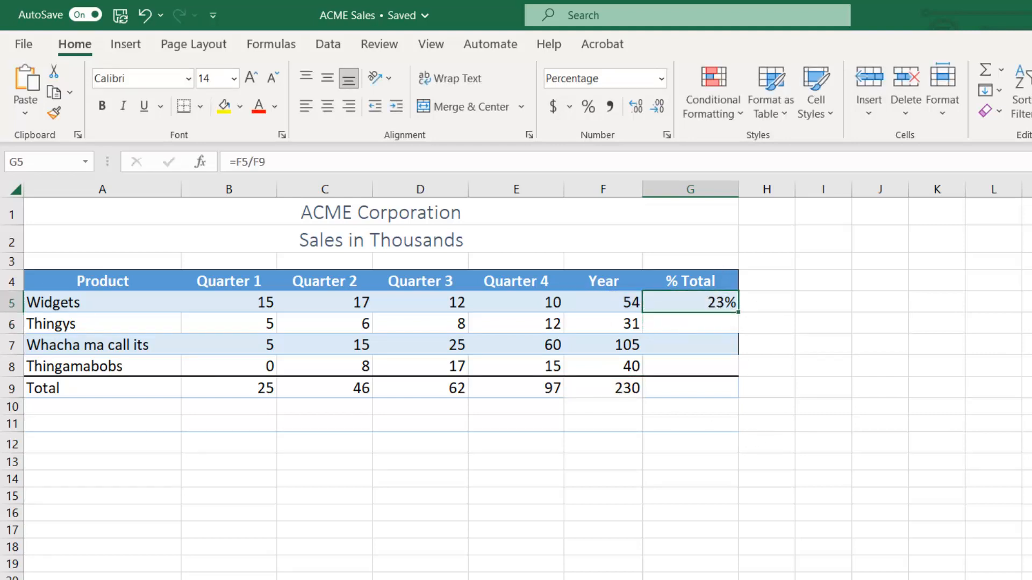
pyautogui.moveTo(679, 299)
pyautogui.mouseDown()
pyautogui.moveTo(690, 396)
pyautogui.moveTo(693, 307)
pyautogui.mouseUp()
pyautogui.moveTo(695, 377)
pyautogui.mouseDown()
pyautogui.moveTo(697, 389)
pyautogui.moveTo(705, 359)
pyautogui.mouseUp()
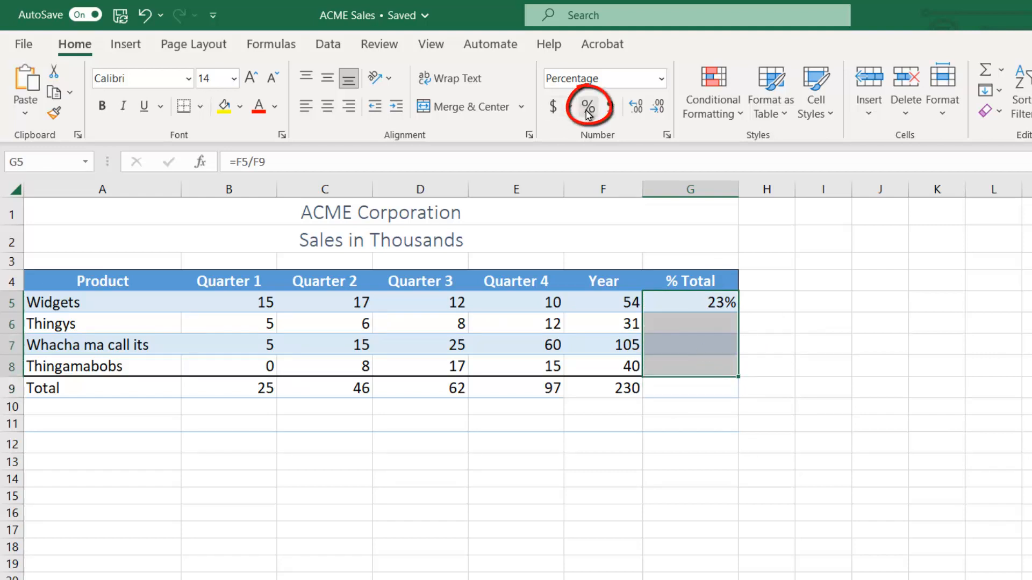
pyautogui.click(855, 386)
pyautogui.click(714, 301)
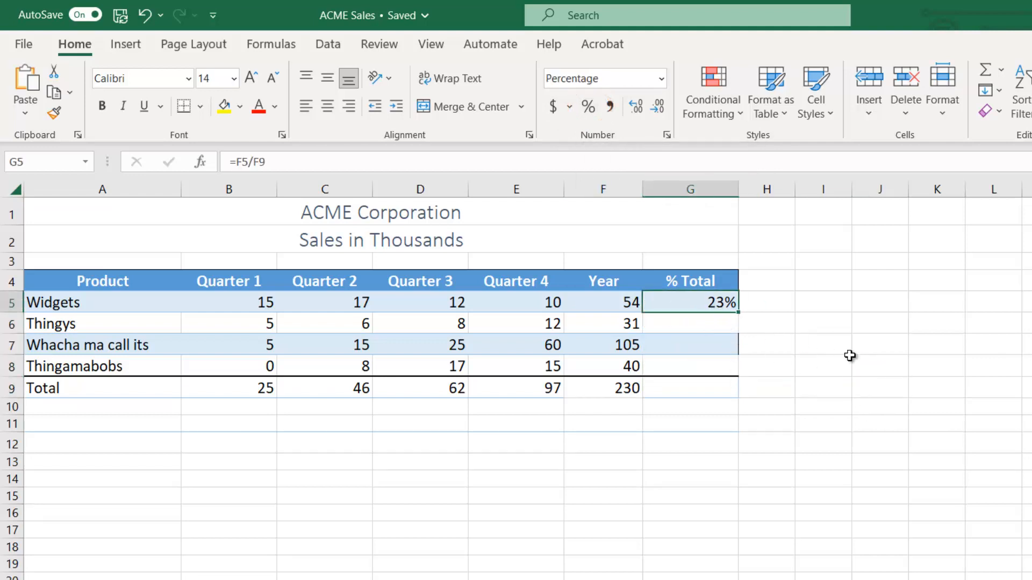
pyautogui.click(635, 106)
pyautogui.click(708, 345)
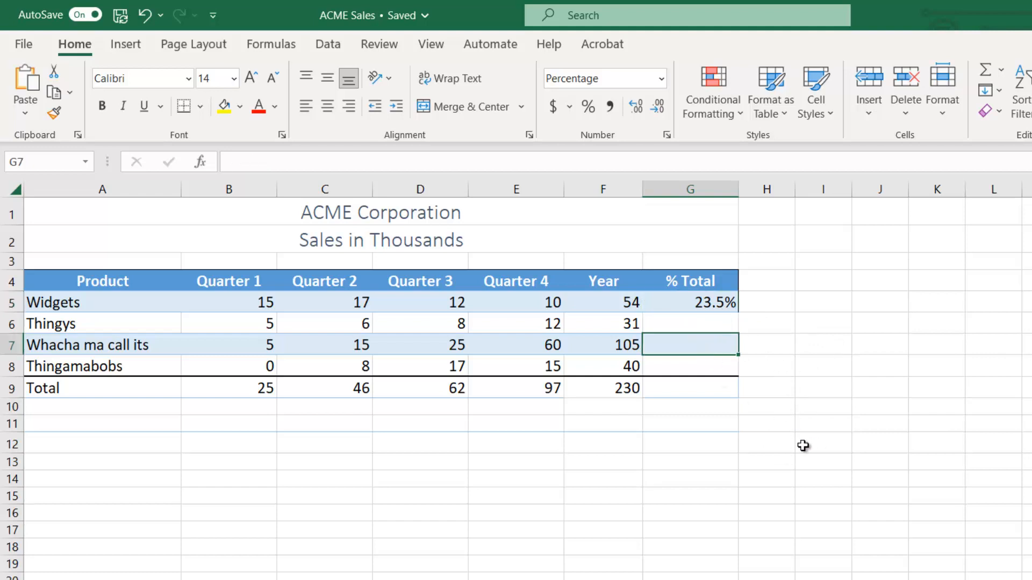
# Try copying the % Total formula from G5 down to G8 with its formatting, and undo the fill.
pyautogui.click(680, 297)
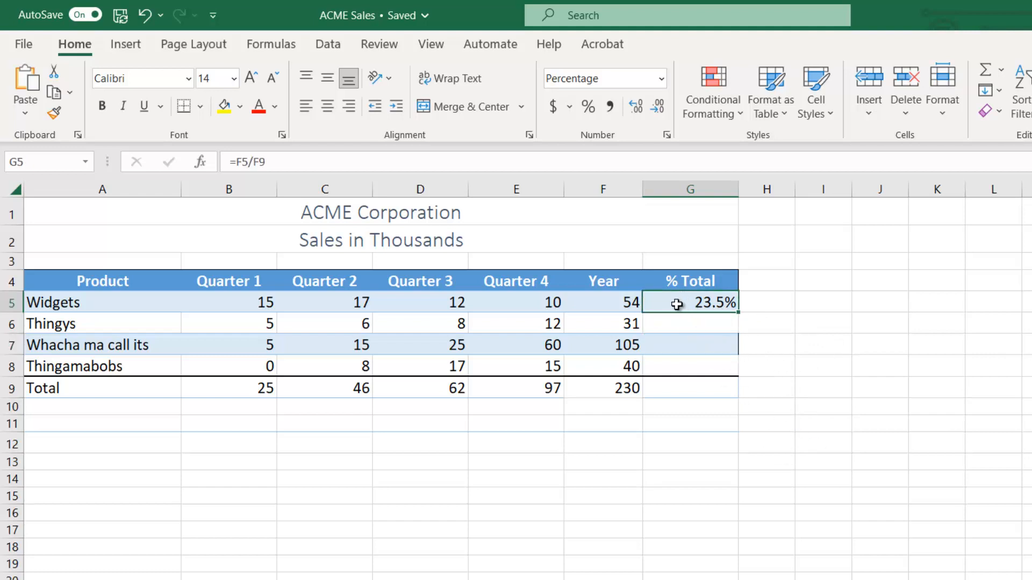
pyautogui.click(695, 322)
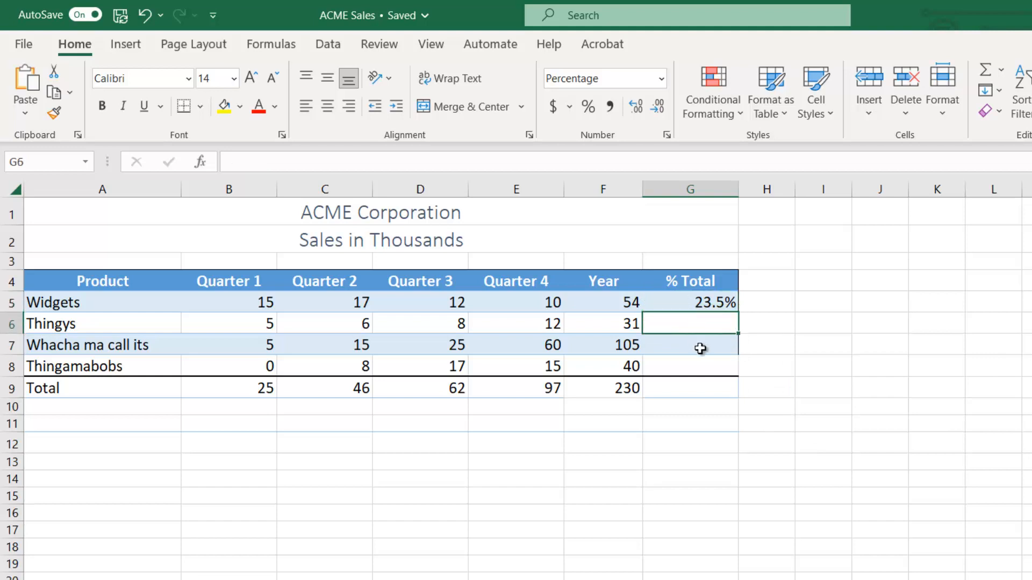
pyautogui.click(699, 351)
pyautogui.click(705, 373)
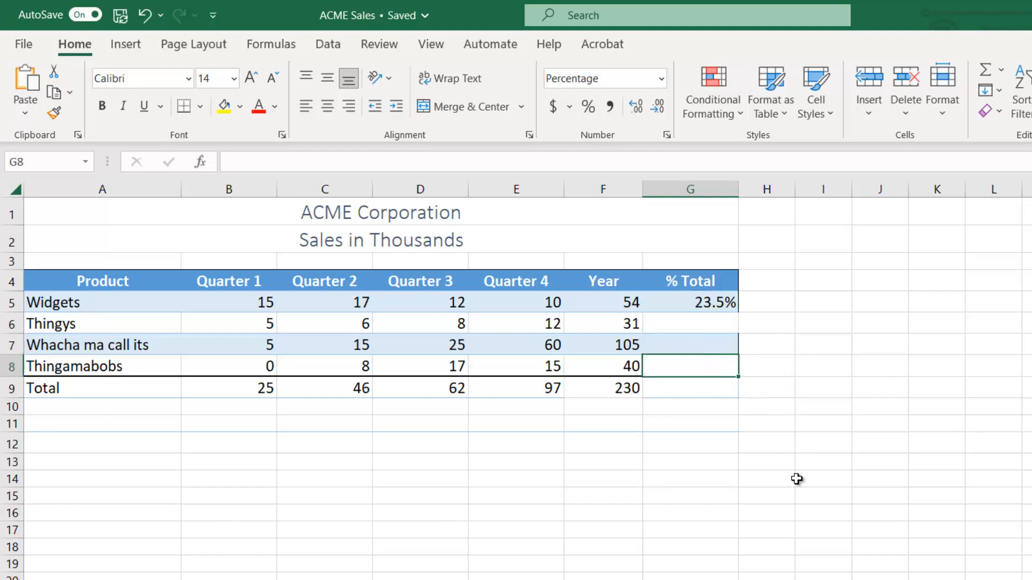
pyautogui.click(678, 299)
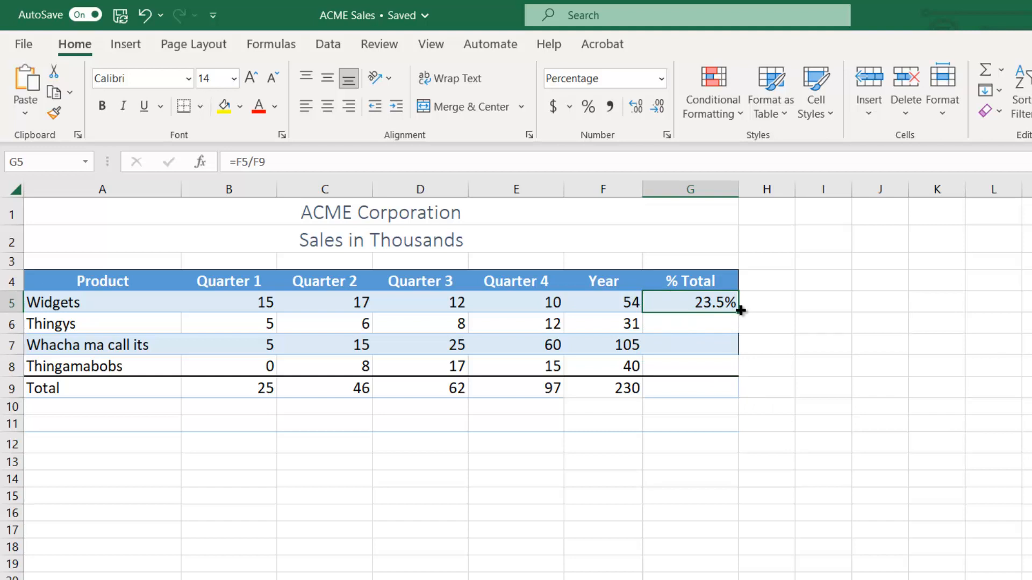
pyautogui.moveTo(738, 311); pyautogui.dragTo(732, 374)
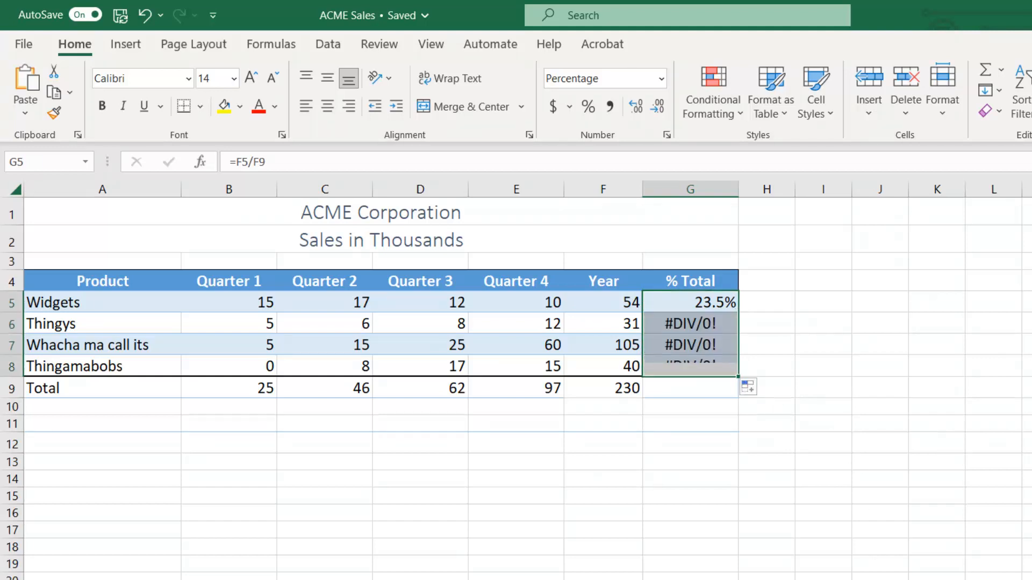
pyautogui.click(714, 498)
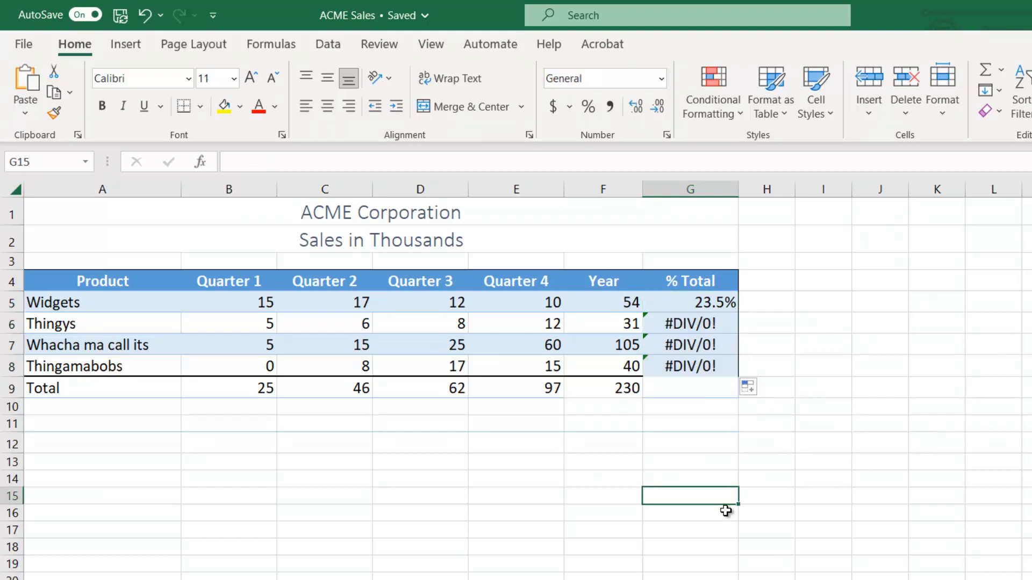
pyautogui.click(144, 16)
# Fill the % Total formula from G5 down to G8 with the Fill Without Formatting option.
pyautogui.moveTo(740, 313); pyautogui.dragTo(744, 376)
pyautogui.click(748, 387)
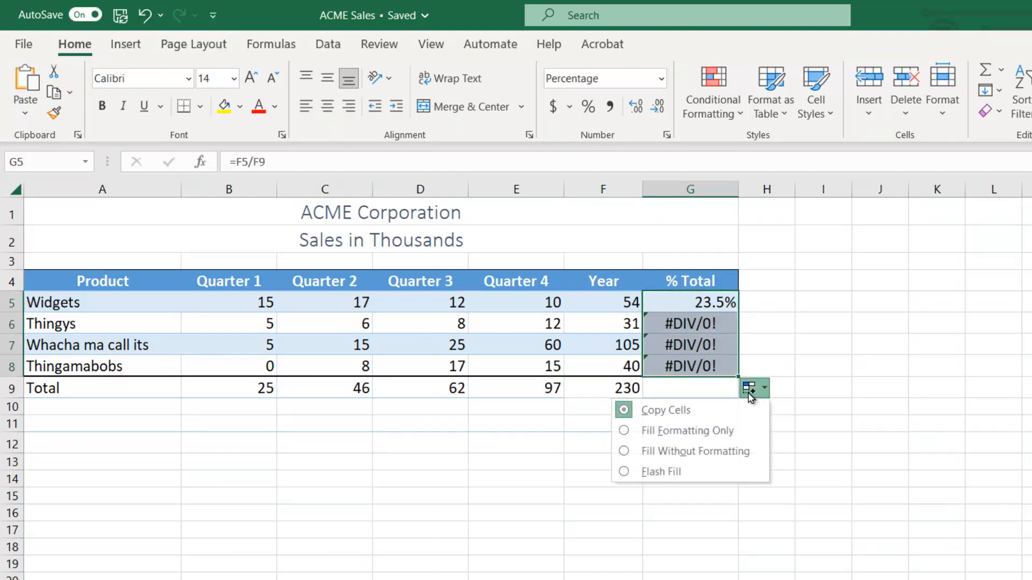
pyautogui.click(623, 450)
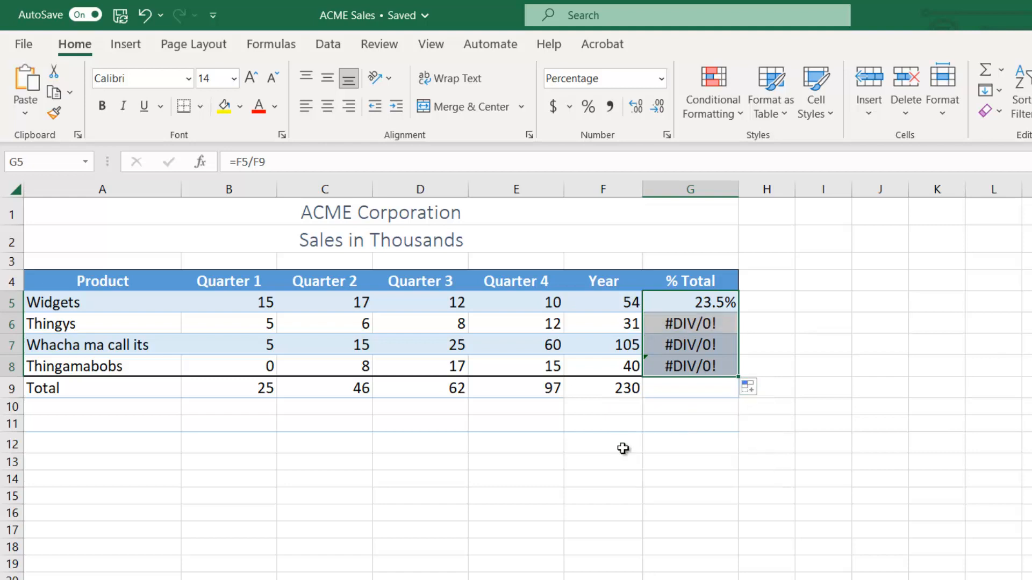
pyautogui.click(656, 479)
# Inspect the copied % Total formulas in G6 through G8 and the cells that G6 references.
pyautogui.click(678, 328)
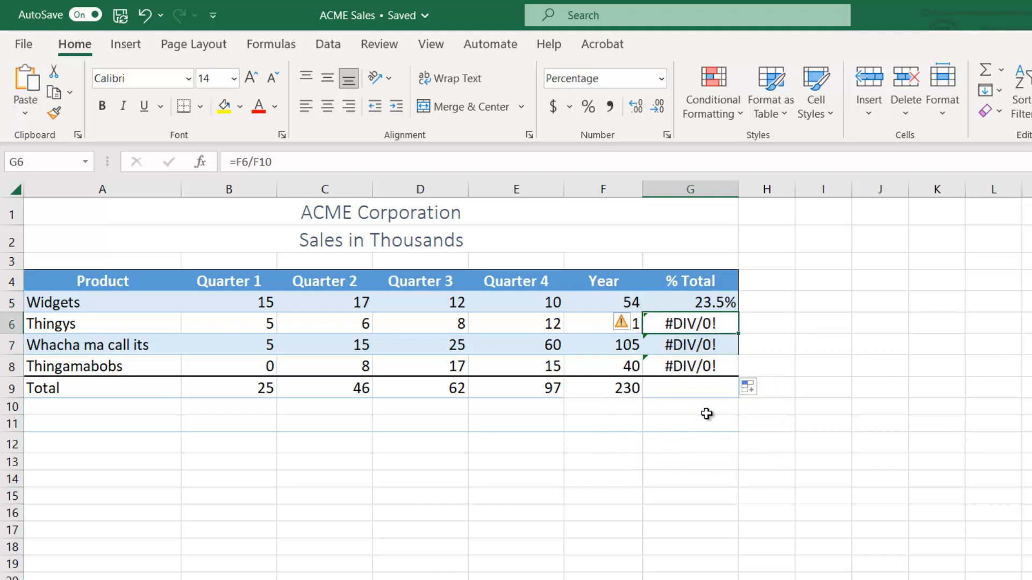
pyautogui.click(704, 344)
pyautogui.click(707, 366)
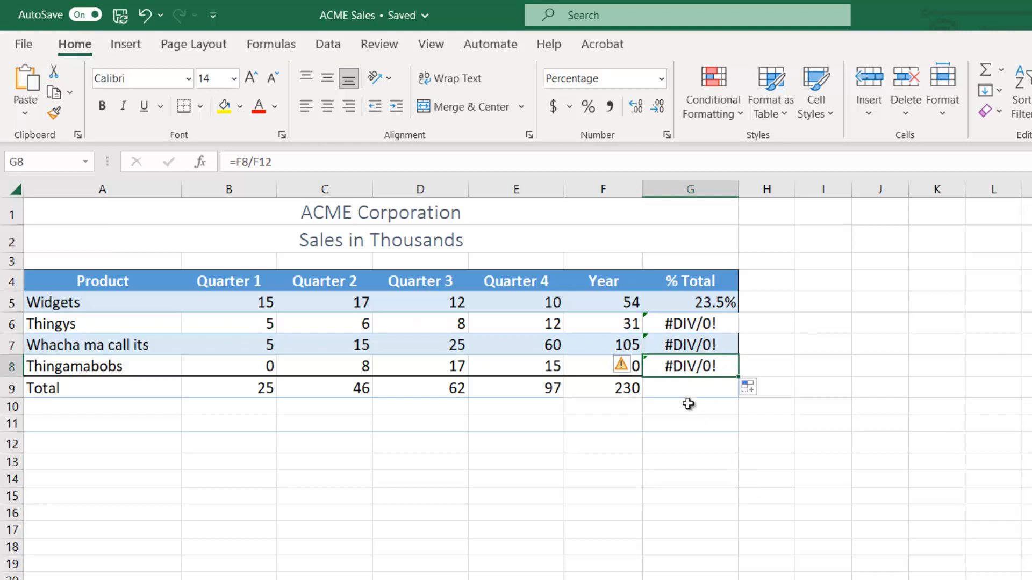
pyautogui.click(681, 324)
pyautogui.press('F2')
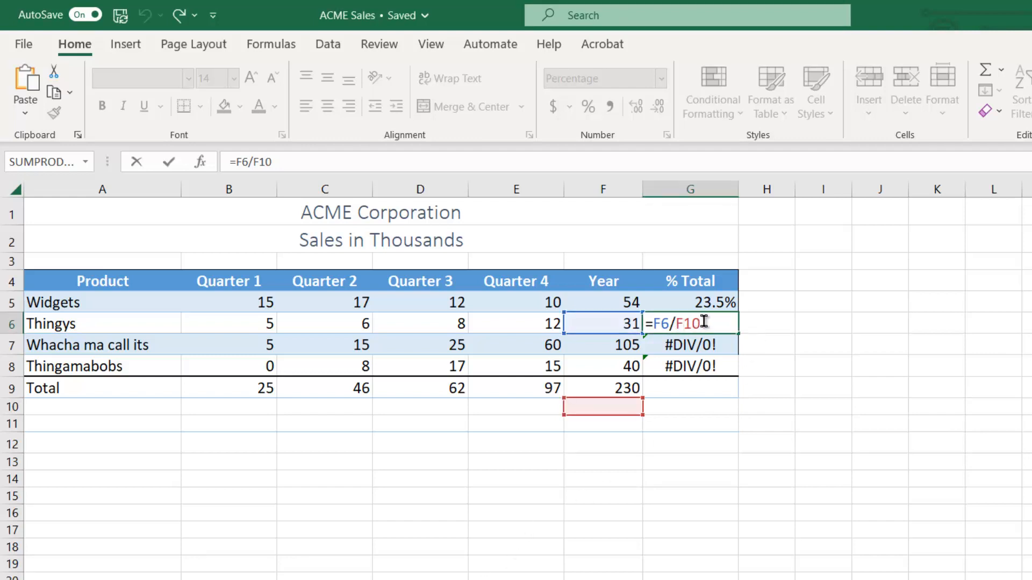
pyautogui.press('Escape')
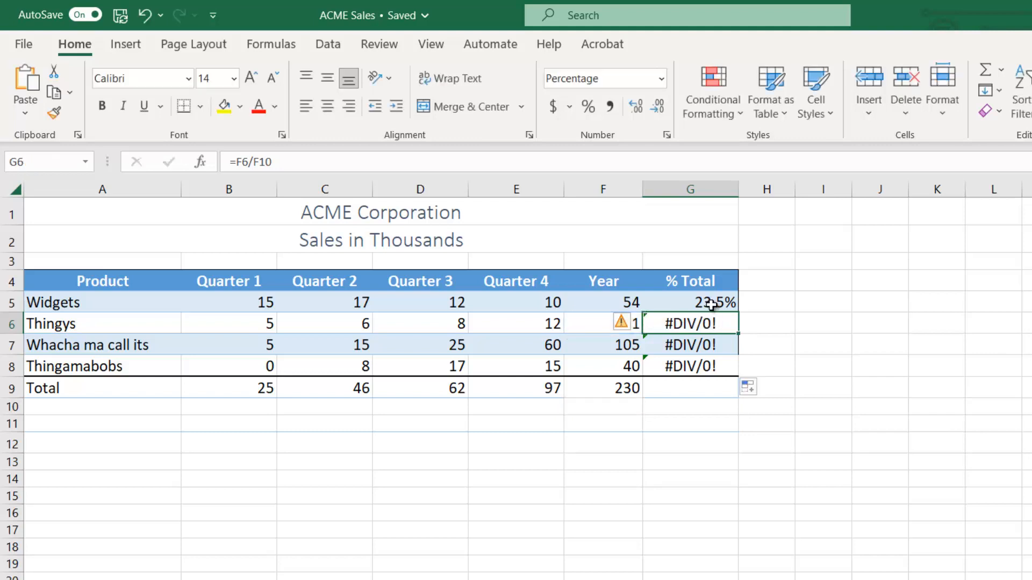
# Compare the cell references of the original formula in G5 with those of the copies in G6 and G7.
pyautogui.click(718, 301)
pyautogui.press('F2')
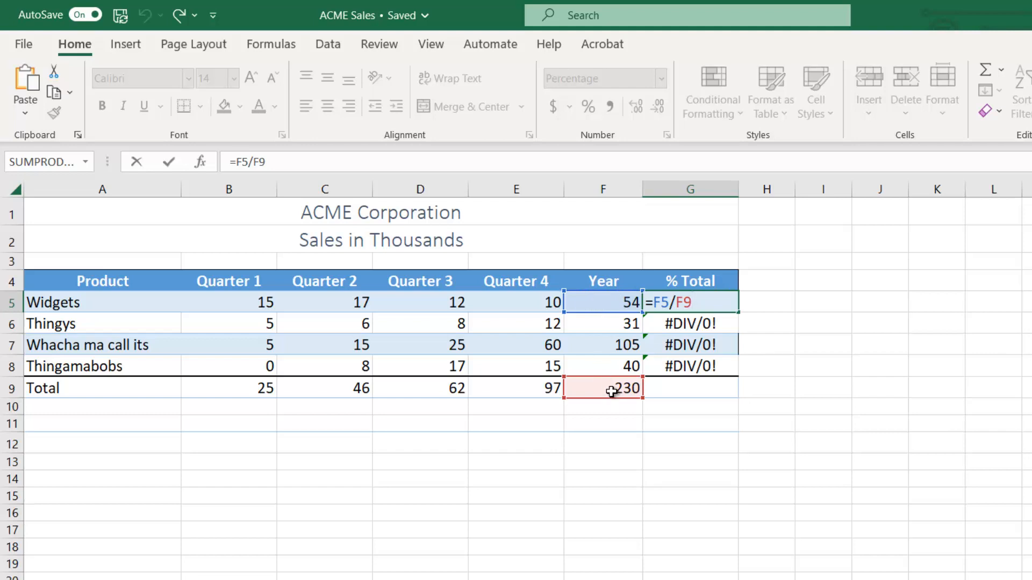
pyautogui.press('Return')
pyautogui.doubleClick(703, 325)
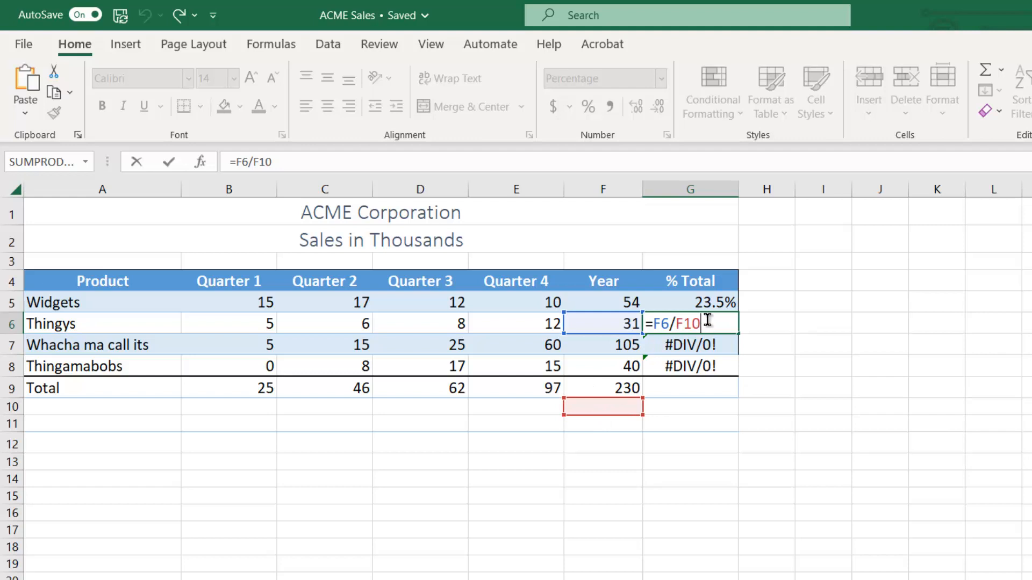
pyautogui.moveTo(708, 321); pyautogui.dragTo(647, 326)
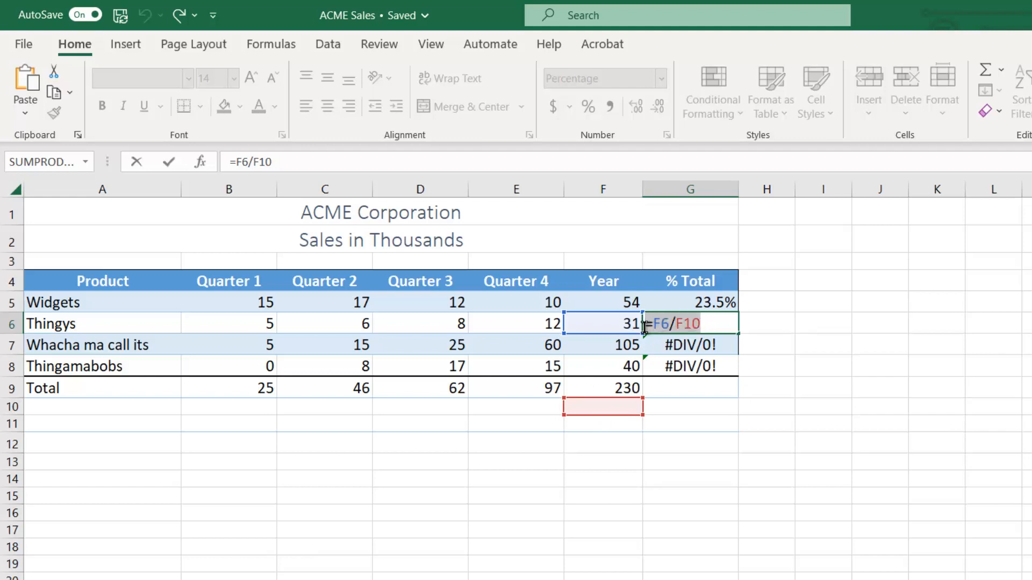
pyautogui.press('Escape')
pyautogui.doubleClick(693, 344)
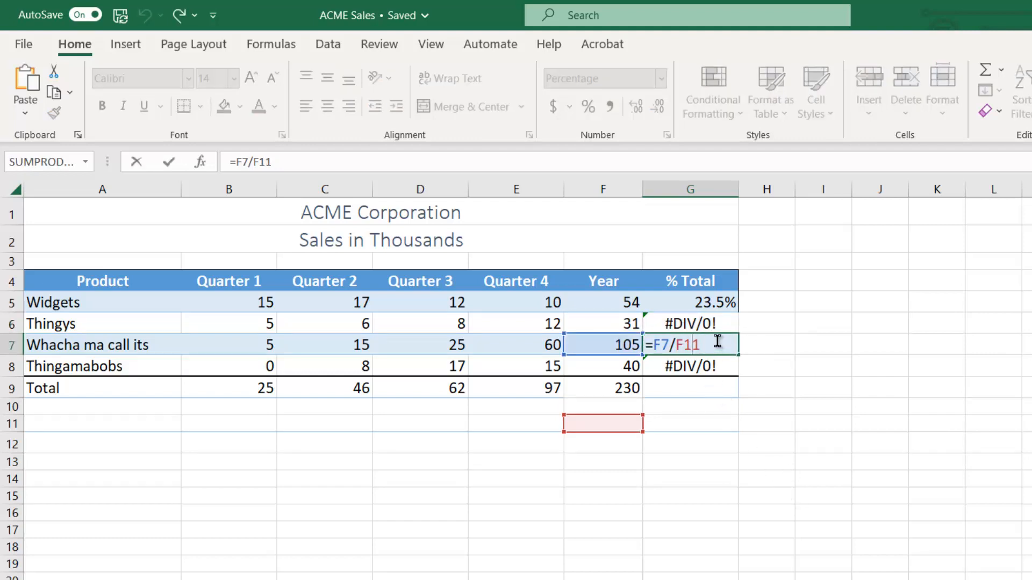
pyautogui.press('Escape')
# Correct the Thingamabobs % Total formula in G8 so that it divides by the grand total, =F8/F9.
pyautogui.doubleClick(711, 364)
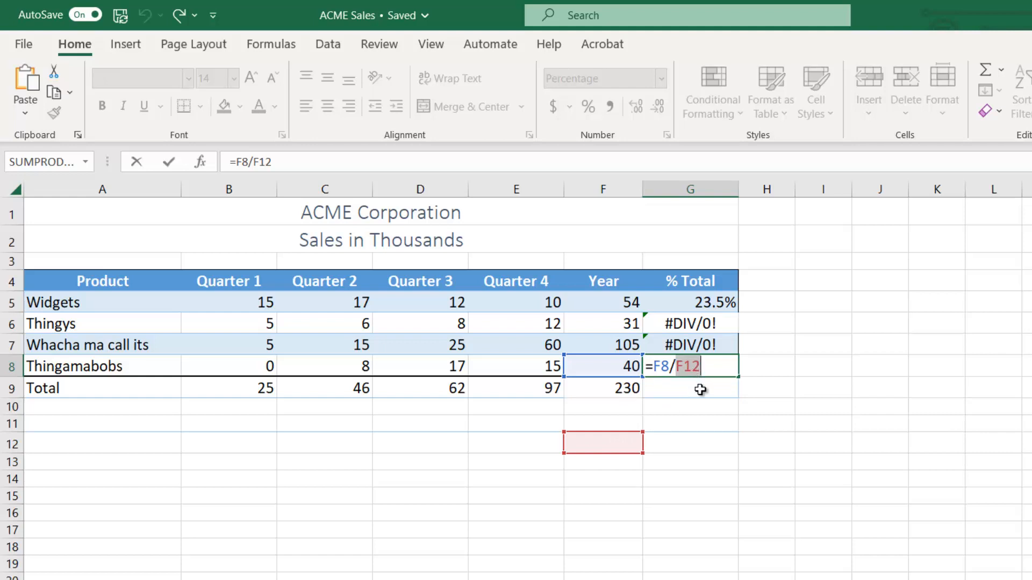
pyautogui.click(622, 388)
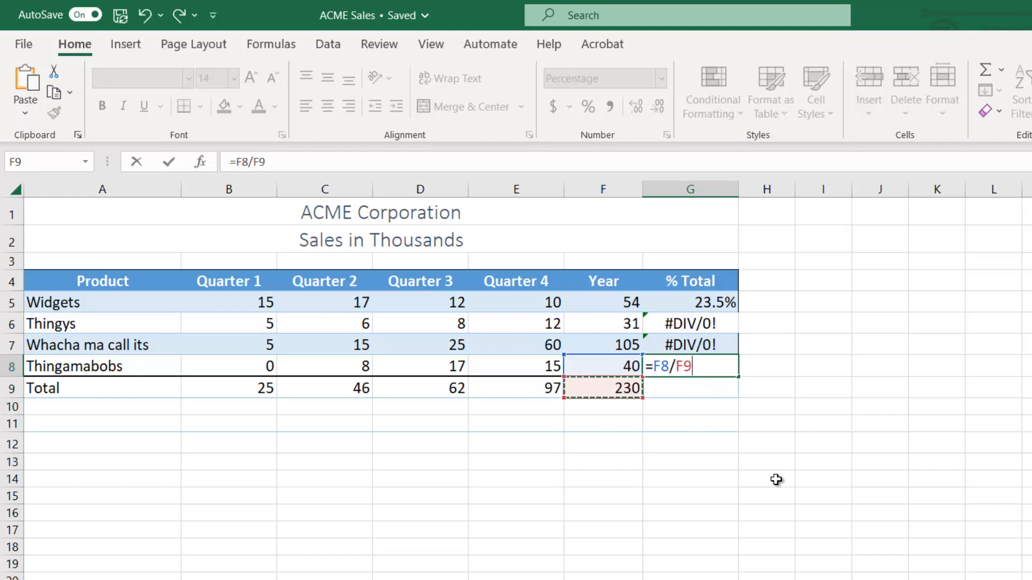
pyautogui.press('Return')
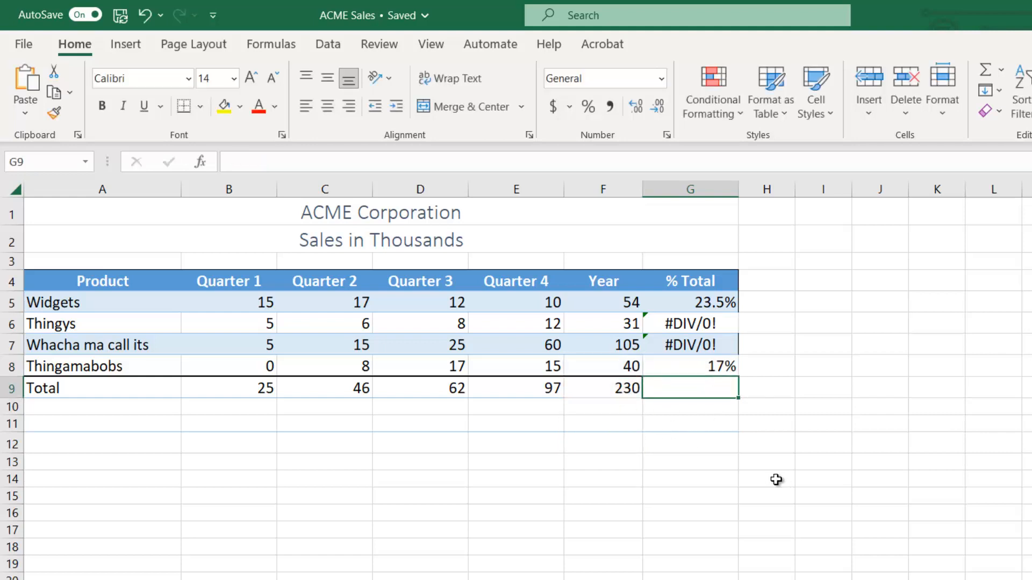
pyautogui.click(668, 362)
pyautogui.moveTo(666, 307); pyautogui.dragTo(666, 579)
pyautogui.scroll(2, 760, 550)
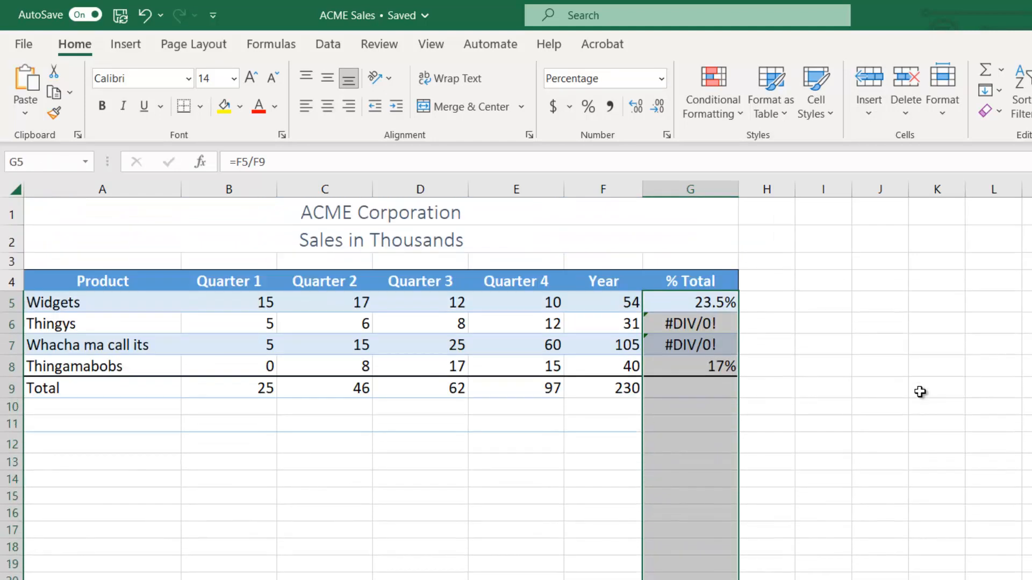
# Clear the copied % Total formulas from G6 through G8.
pyautogui.click(921, 392)
pyautogui.moveTo(687, 333); pyautogui.dragTo(680, 365)
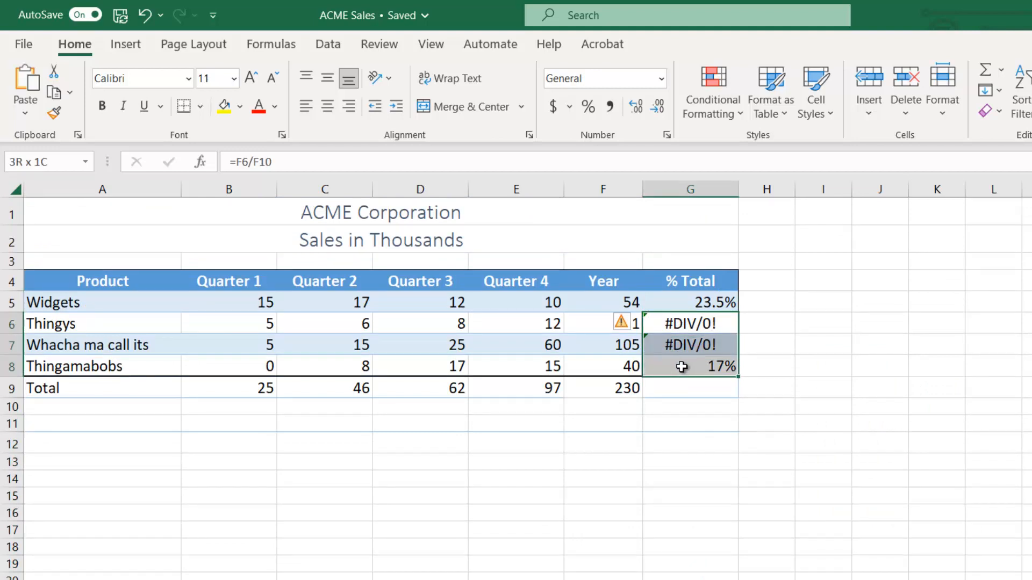
pyautogui.press('Delete')
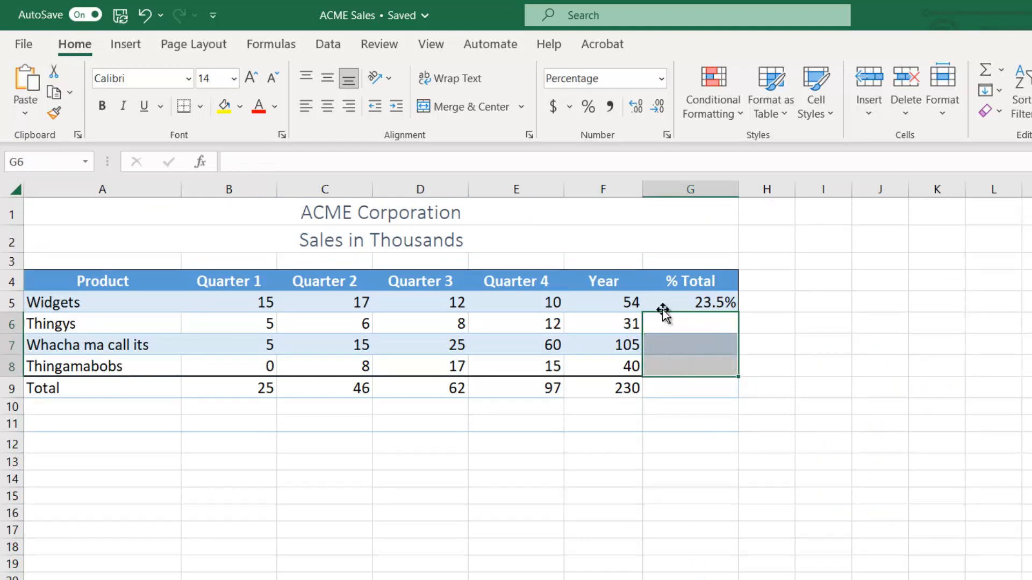
# Change the Widgets % Total formula in G5 to =F5/$F$9 so that the grand total reference is absolute.
pyautogui.click(675, 301)
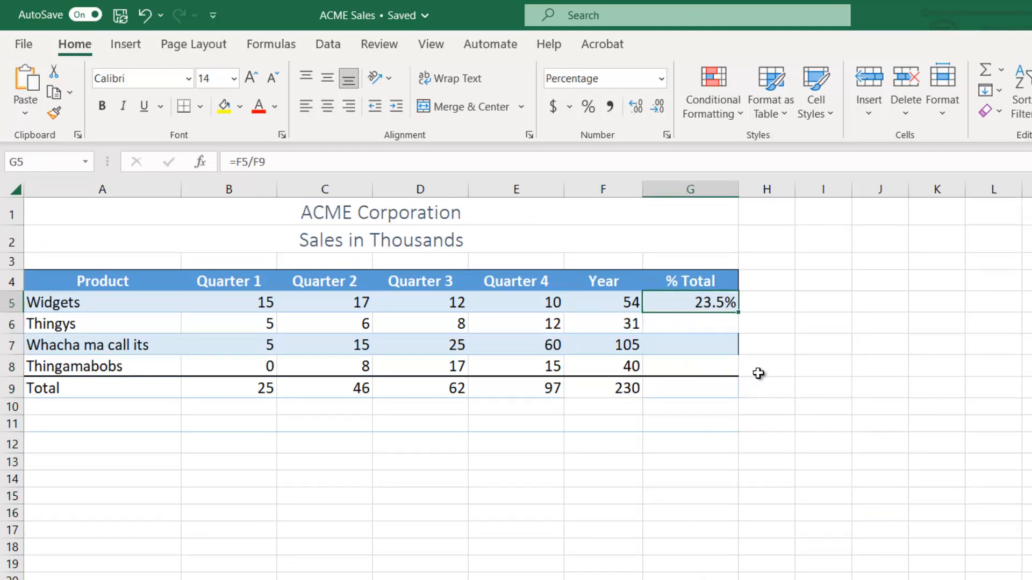
pyautogui.doubleClick(695, 304)
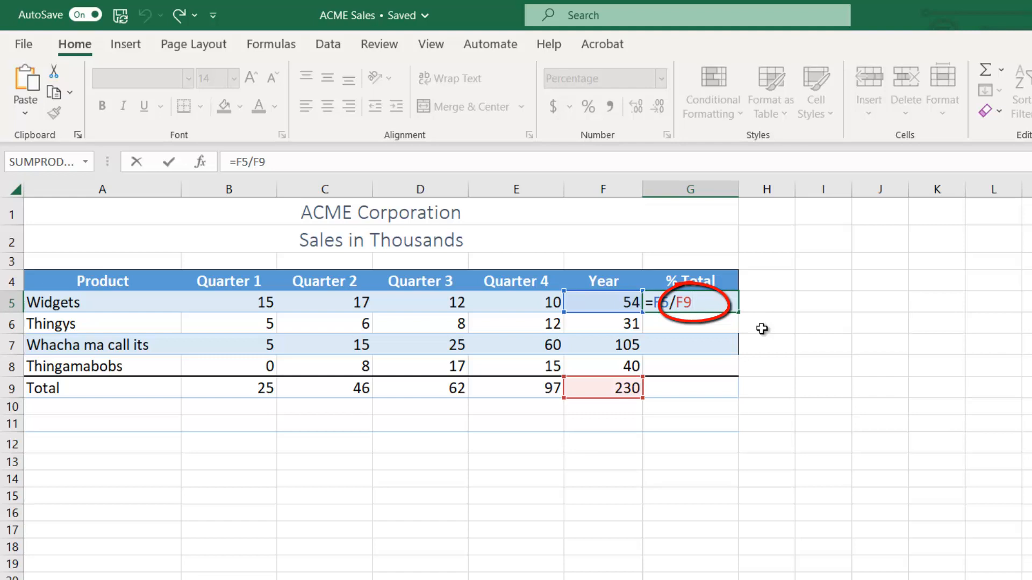
pyautogui.press('F4')
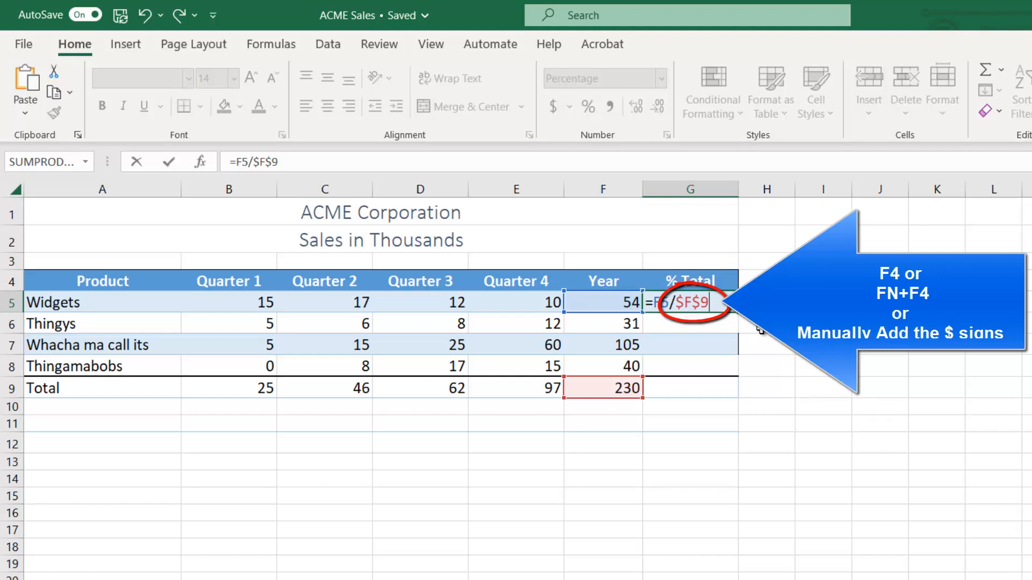
pyautogui.press('BackSpace')
pyautogui.press('BackSpace')
pyautogui.press('BackSpace')
pyautogui.press('BackSpace')
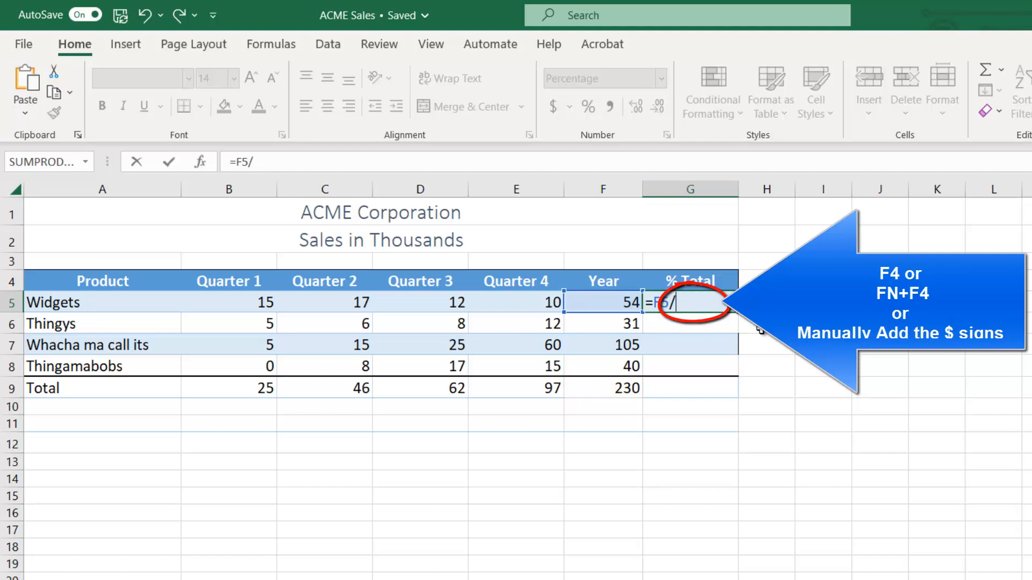
pyautogui.write('F9')
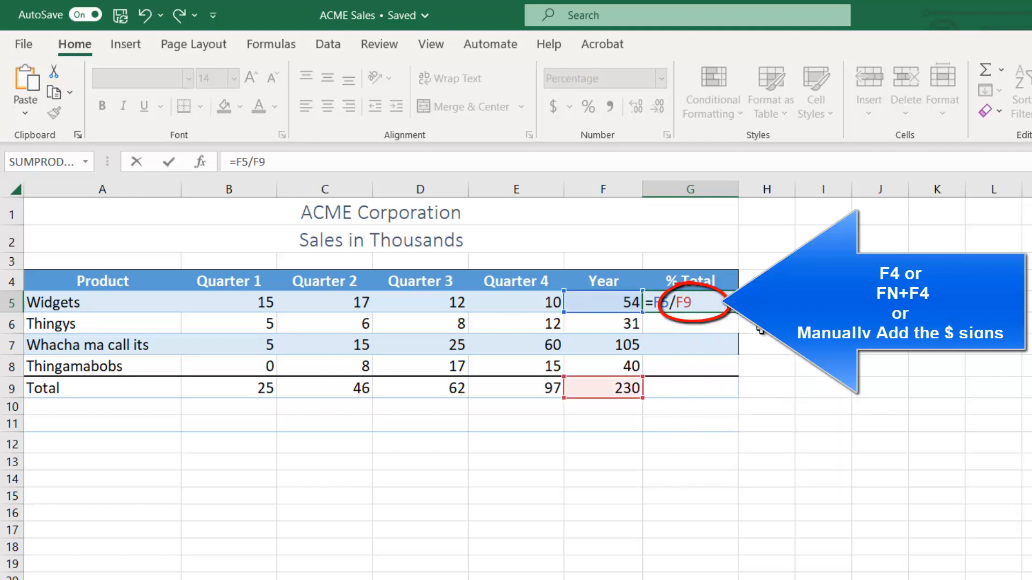
pyautogui.write('$')
pyautogui.press('Right')
pyautogui.write('$')
pyautogui.press('Return')
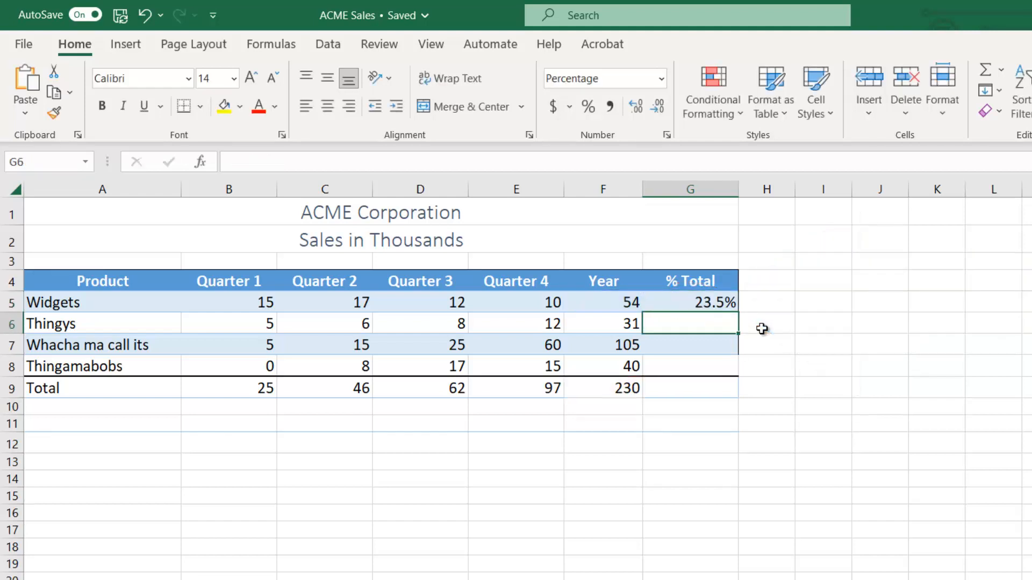
# Fill the absolute-reference % Total formula from G5 down to G8 with the Fill Without Formatting option.
pyautogui.click(699, 300)
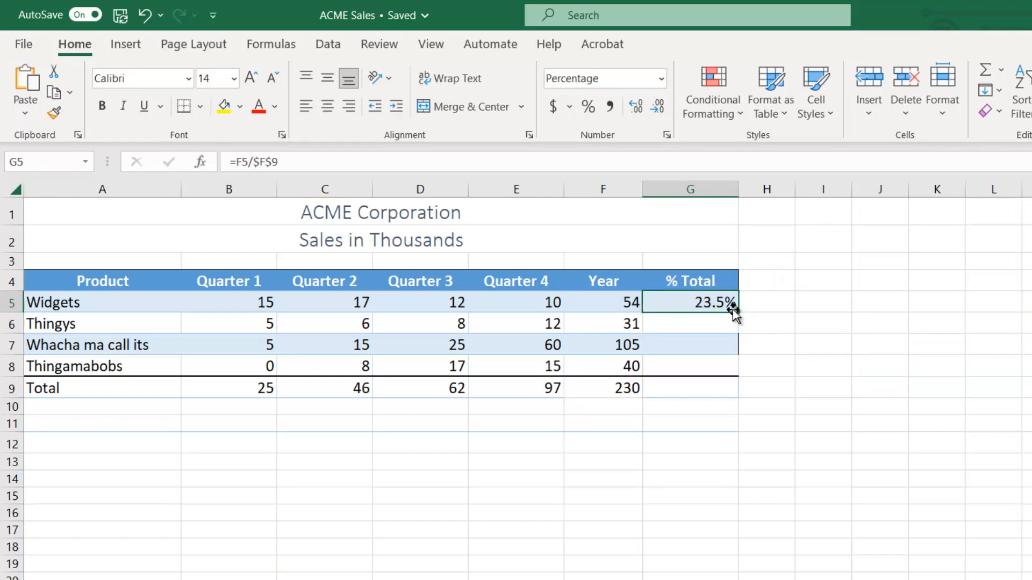
pyautogui.moveTo(738, 312); pyautogui.dragTo(729, 371)
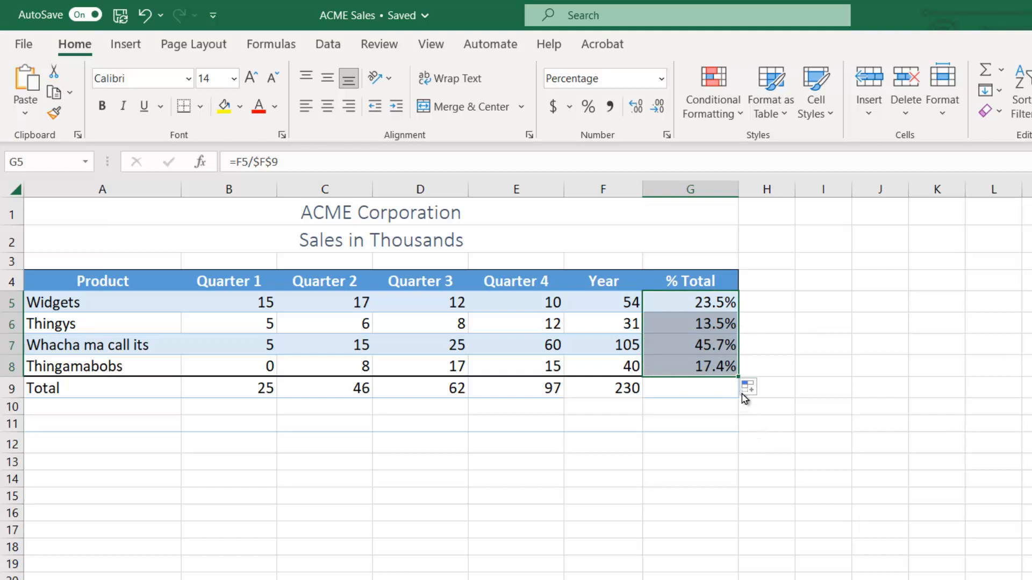
pyautogui.click(749, 387)
pyautogui.click(693, 451)
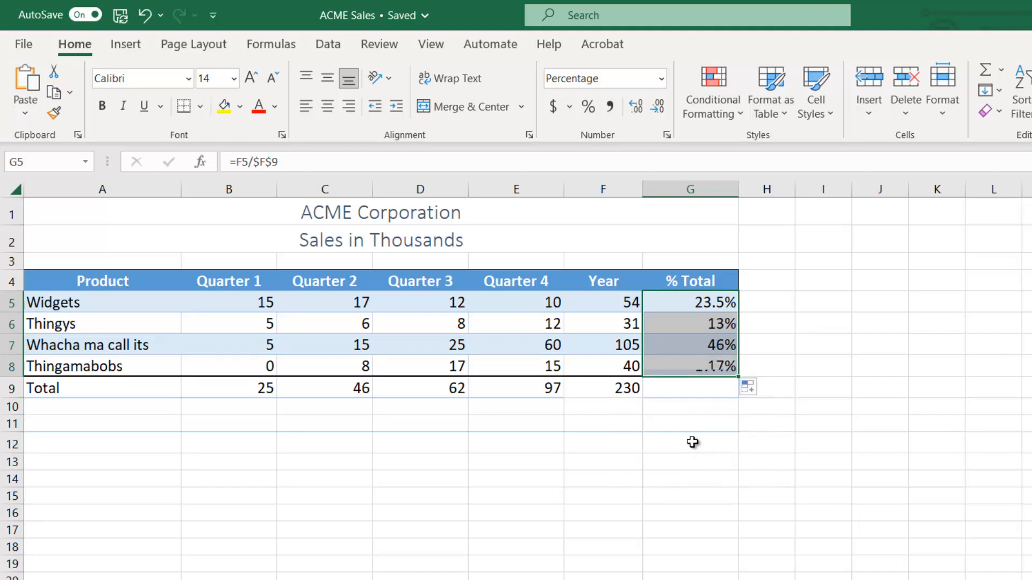
pyautogui.click(691, 442)
# Check the copied formulas in the % Total column and increase the decimals of G6 through G8 to one place.
pyautogui.click(710, 323)
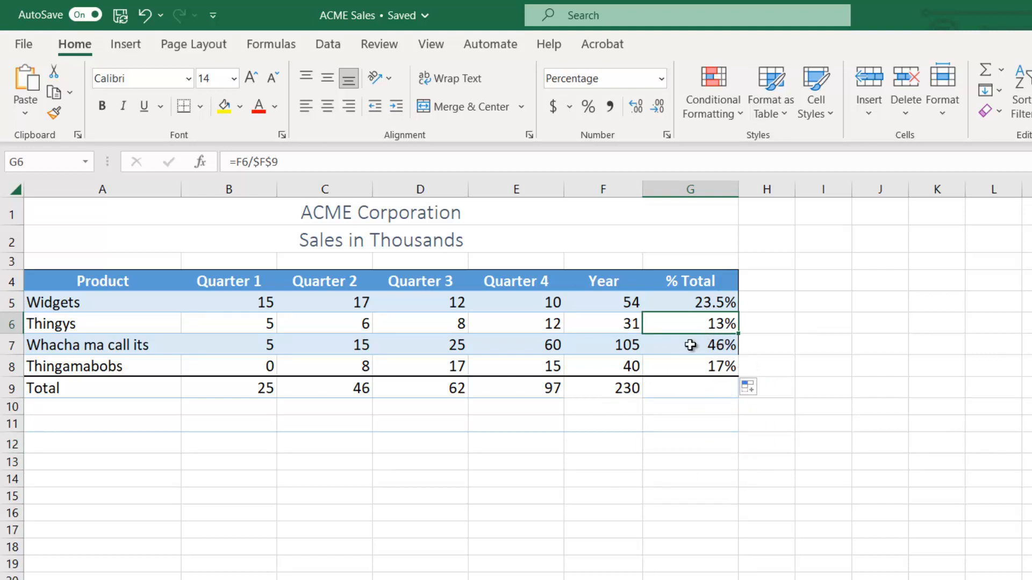
pyautogui.click(690, 346)
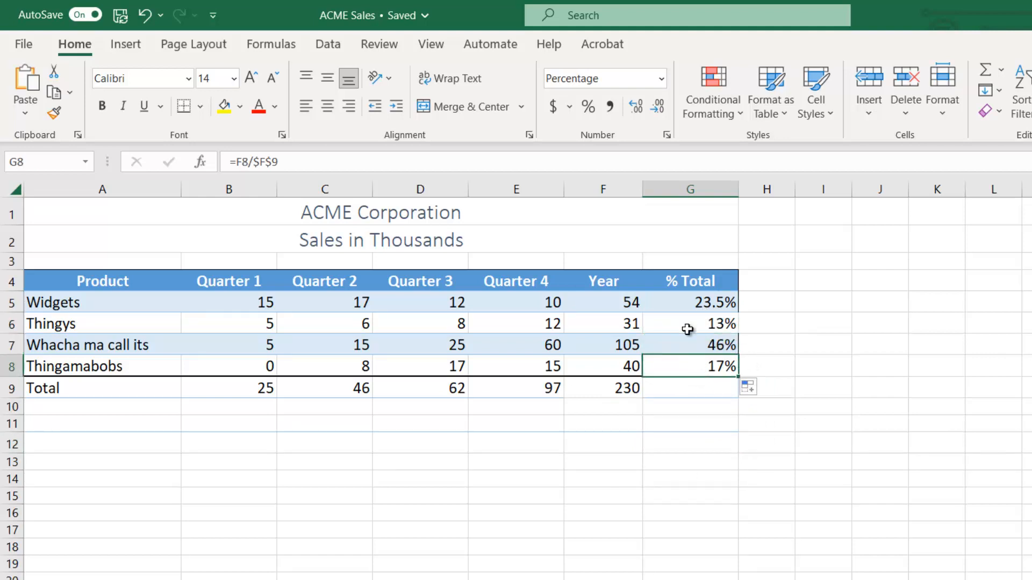
pyautogui.moveTo(686, 329); pyautogui.dragTo(684, 366)
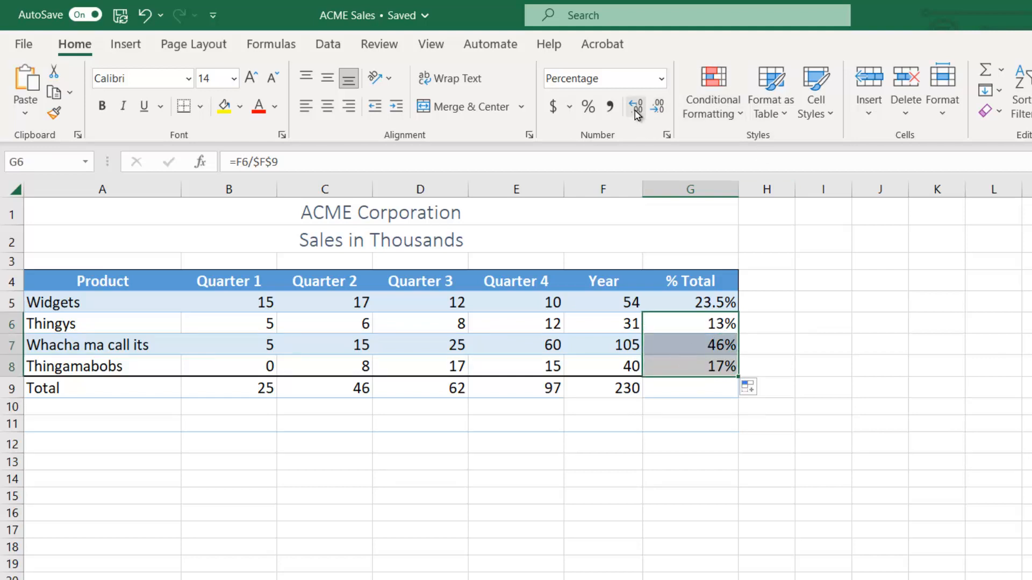
pyautogui.click(635, 106)
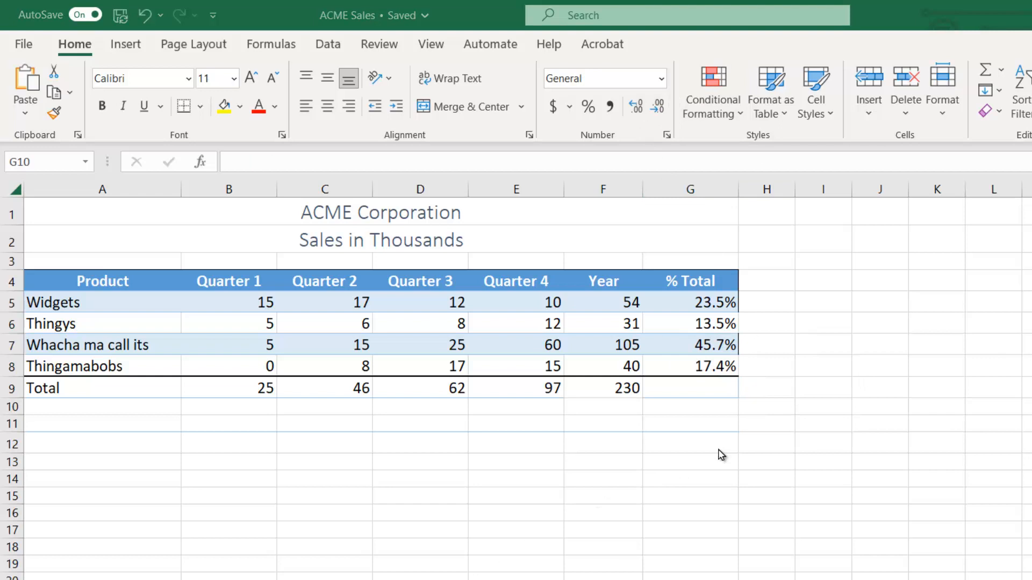
pyautogui.click(726, 410)
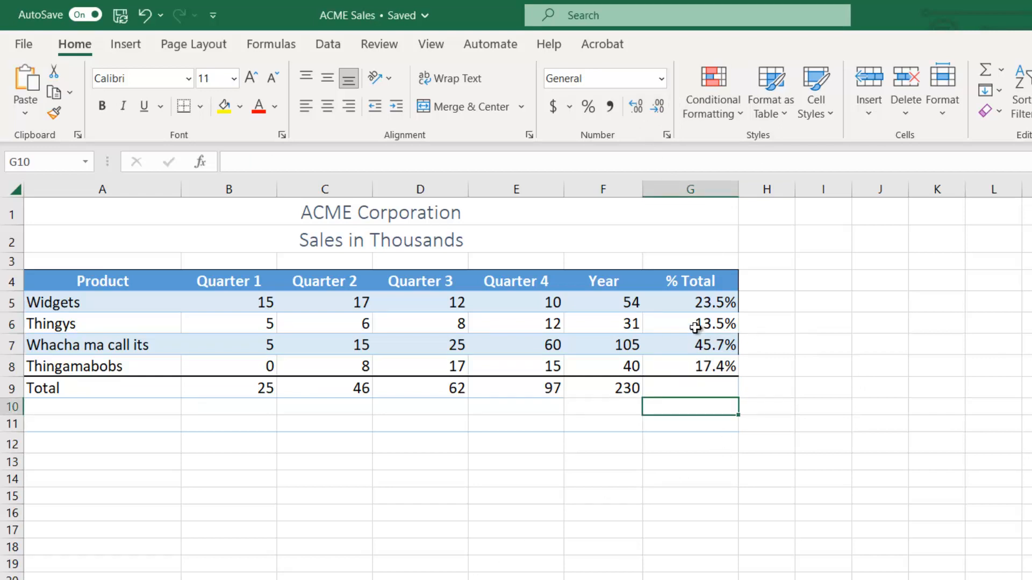
# Examine the relative and absolute cell references in the Thingys % Total formula in G6, leaving the formula as it is.
pyautogui.click(695, 328)
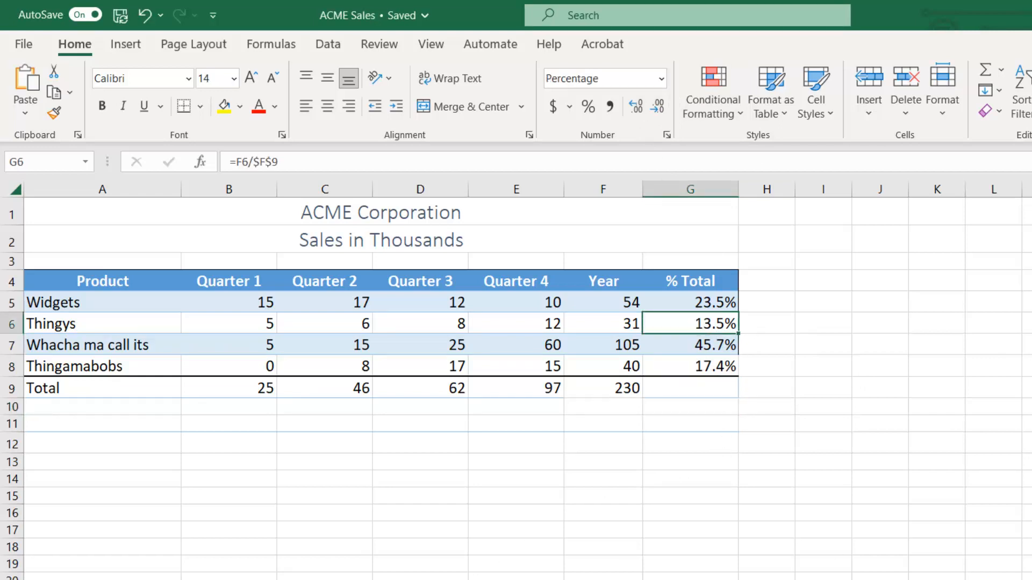
pyautogui.doubleClick(678, 323)
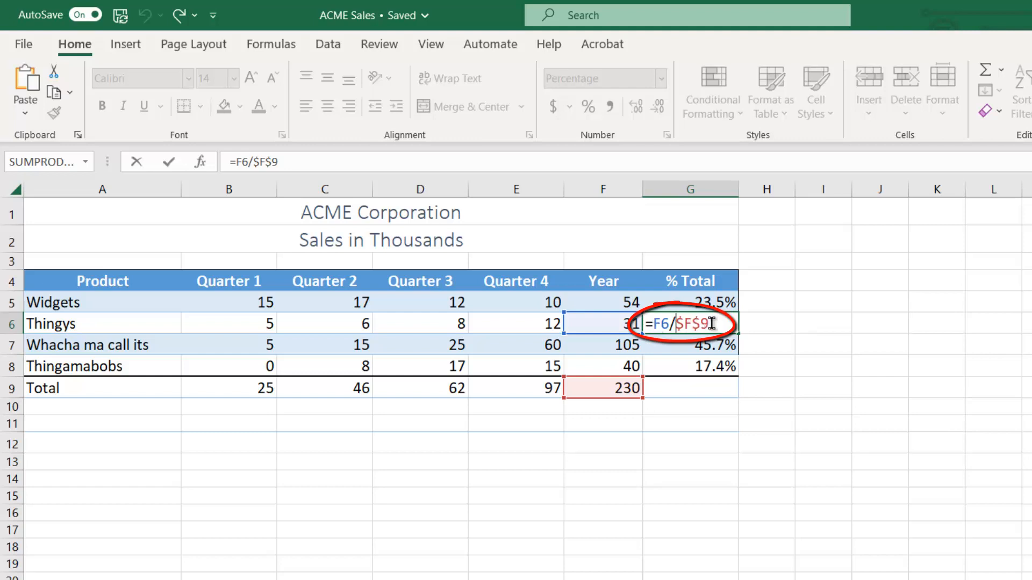
pyautogui.moveTo(714, 324); pyautogui.dragTo(690, 325)
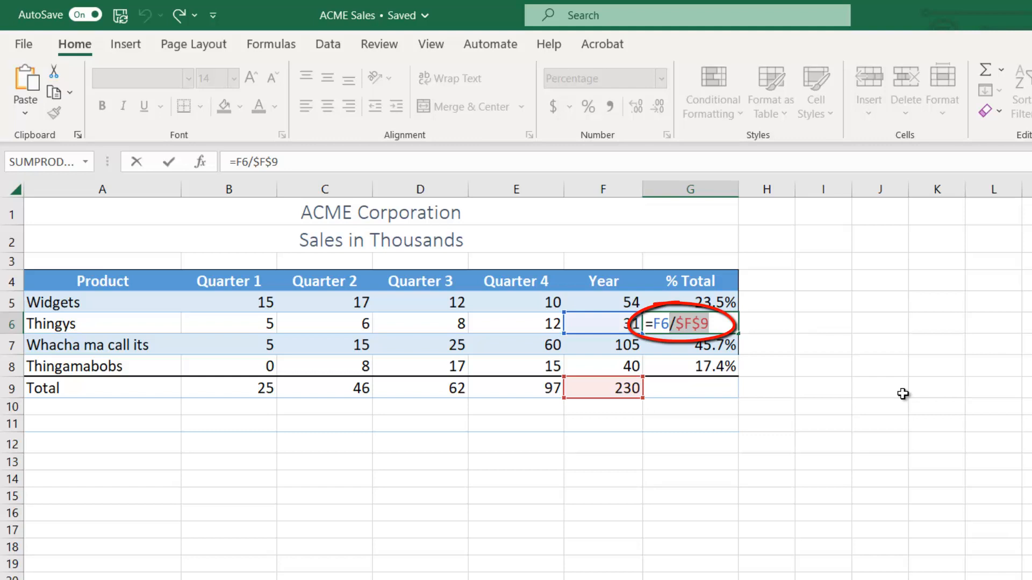
pyautogui.press('Left')
pyautogui.press('Left')
pyautogui.press('Left')
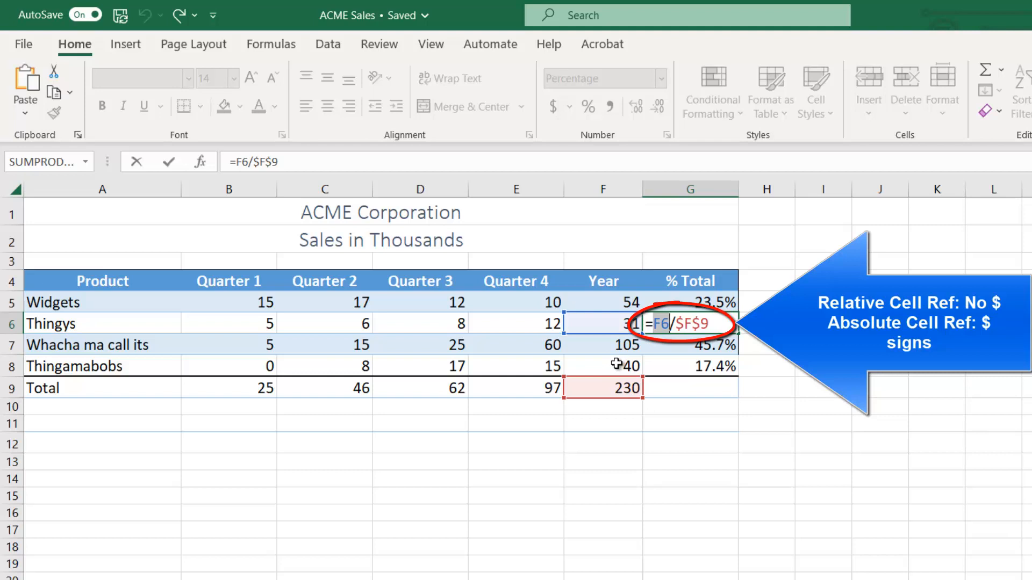
pyautogui.click(718, 324)
pyautogui.moveTo(710, 323); pyautogui.dragTo(676, 324)
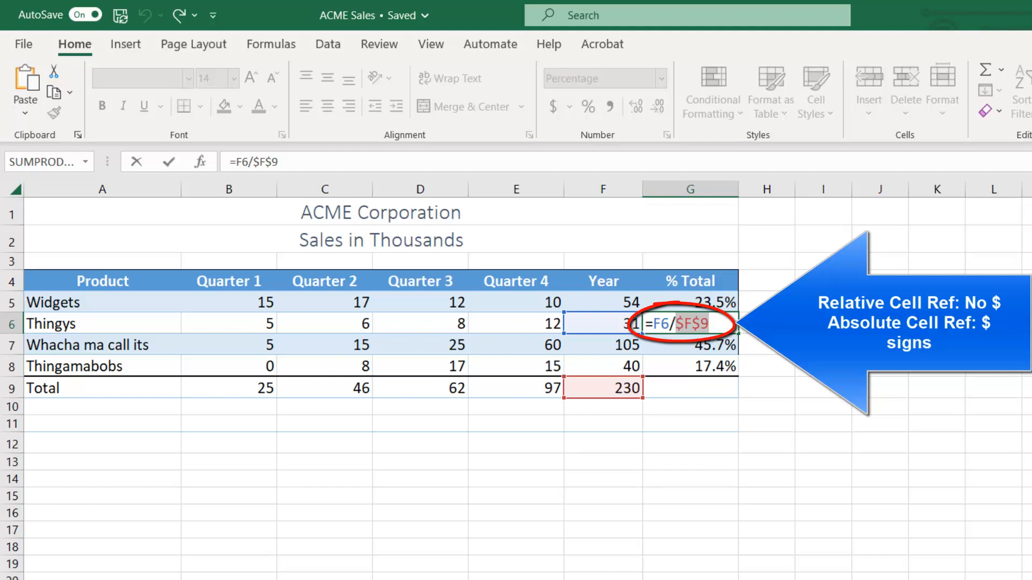
pyautogui.press('Escape')
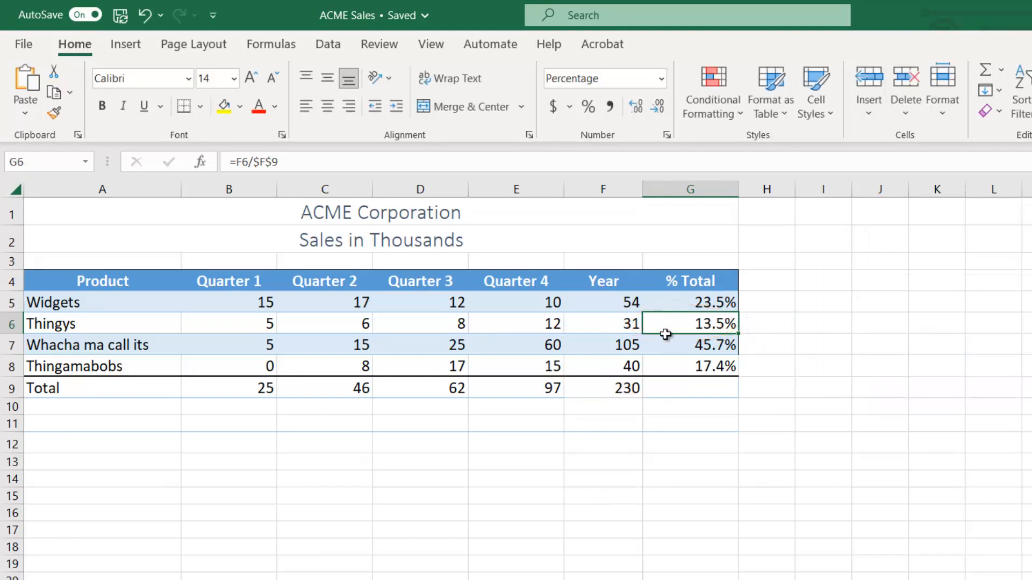
# Compare the cell references in the % Total formulas of G5, G6 and G7.
pyautogui.doubleClick(691, 301)
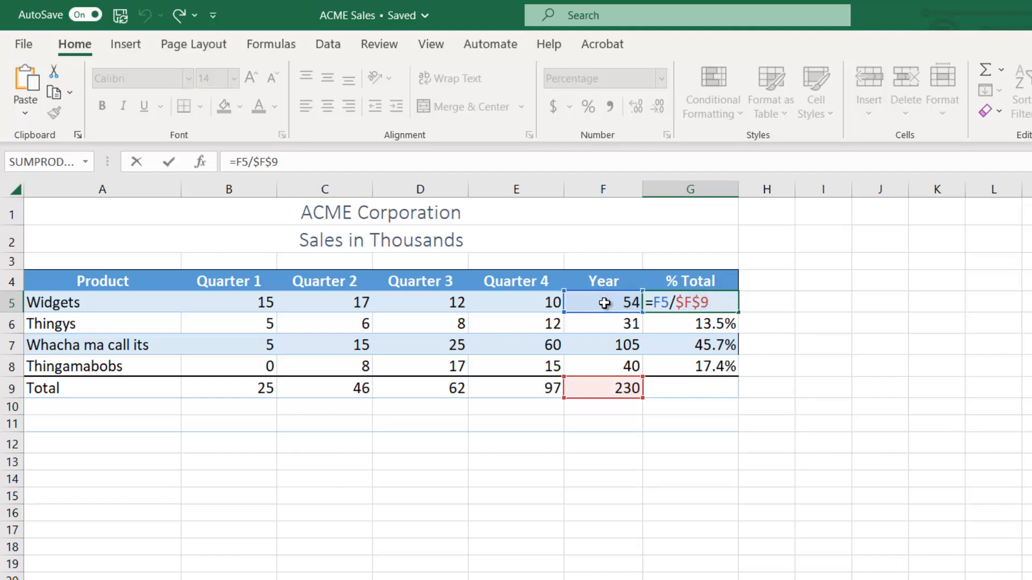
pyautogui.press('Return')
pyautogui.doubleClick(692, 324)
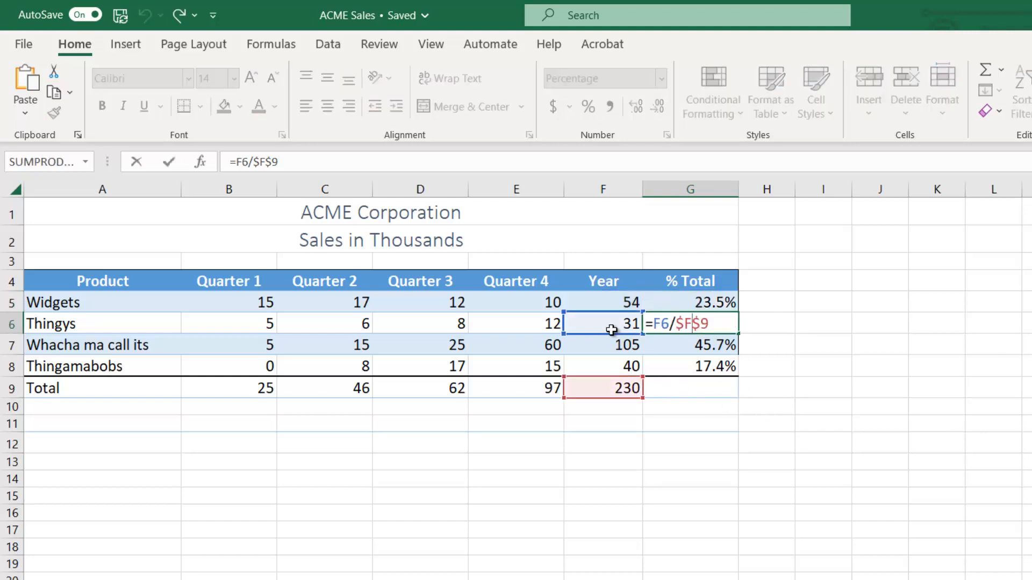
pyautogui.press('Return')
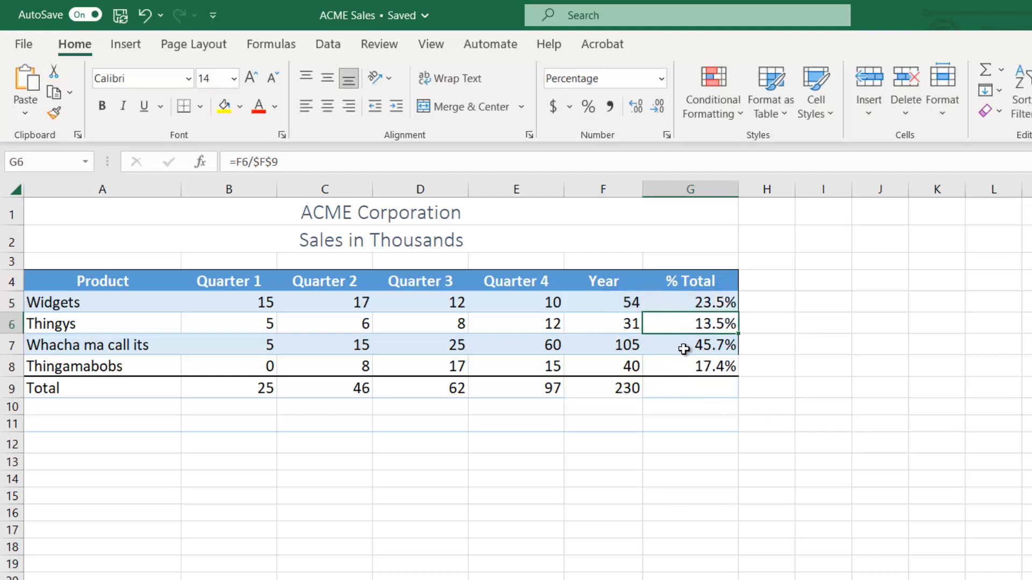
pyautogui.doubleClick(683, 346)
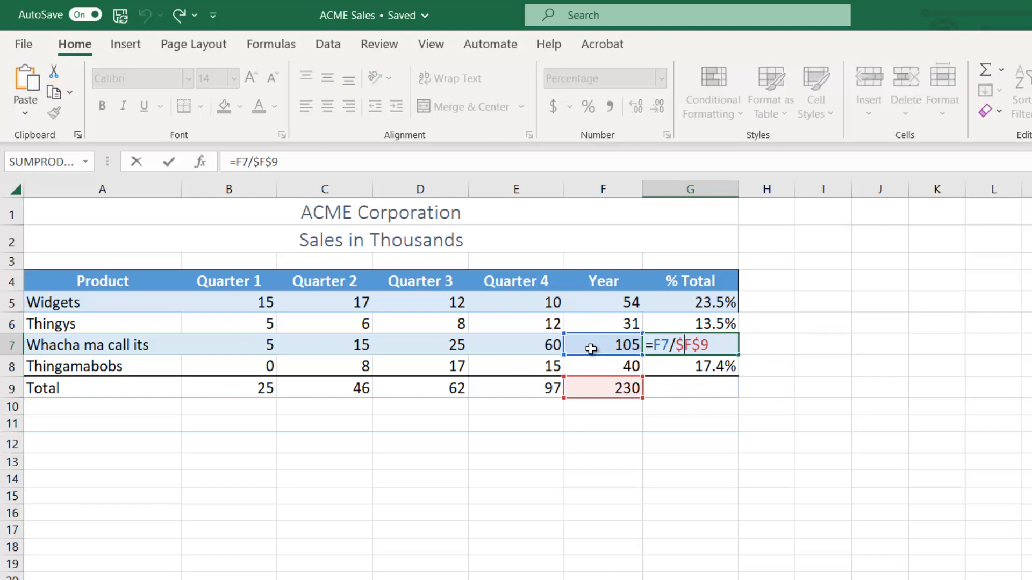
pyautogui.press('Return')
# Replace the grand total reference in the Thingamabobs formula in G8 with F9 and toggle it to an absolute reference.
pyautogui.doubleClick(701, 365)
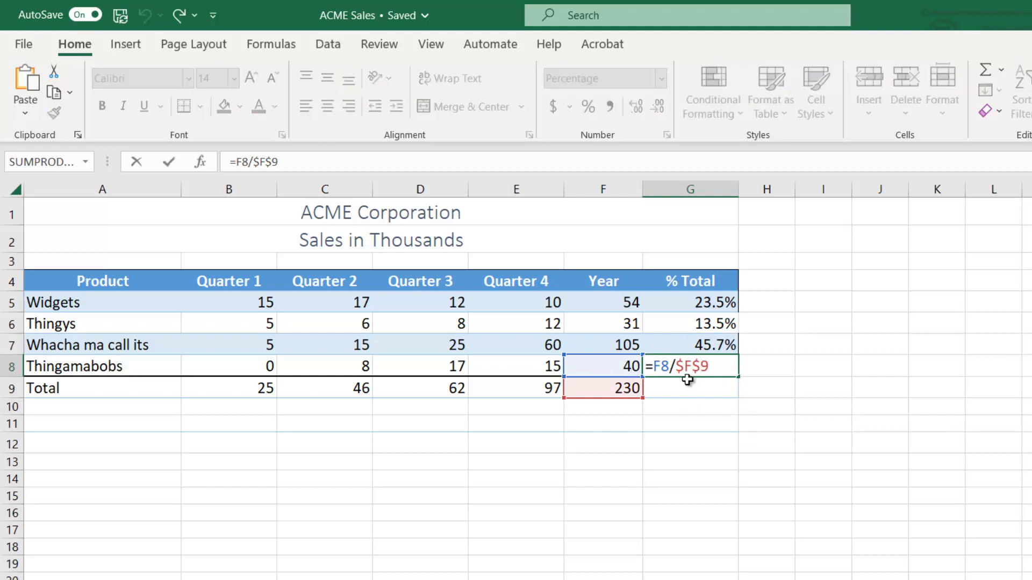
pyautogui.moveTo(653, 370); pyautogui.dragTo(676, 368)
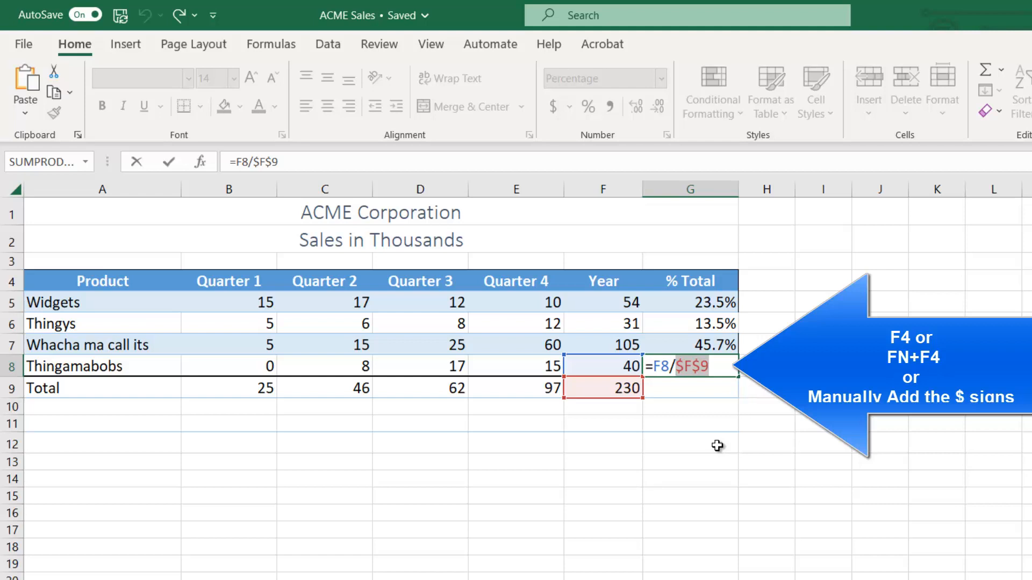
pyautogui.press('BackSpace')
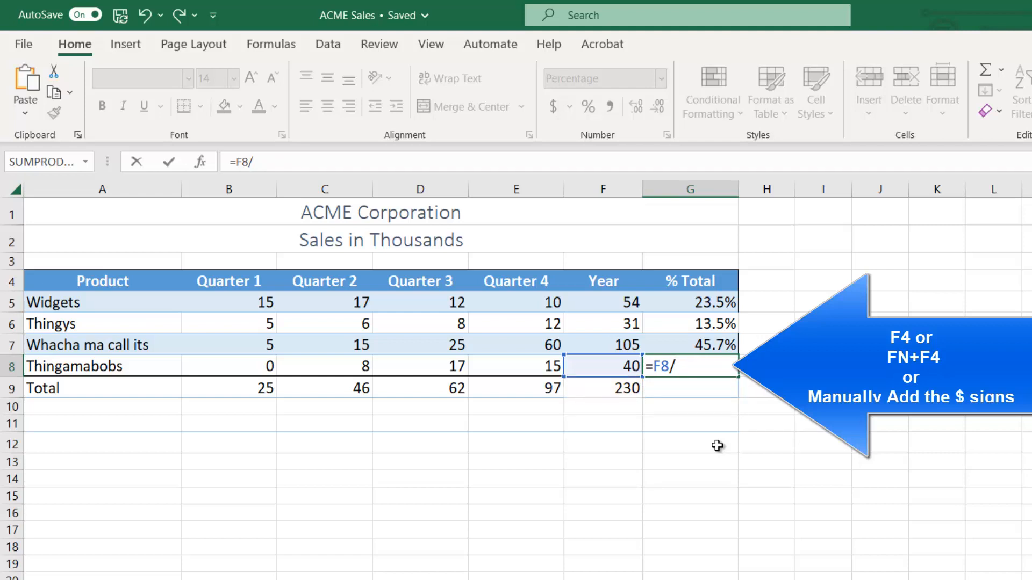
pyautogui.write('F9')
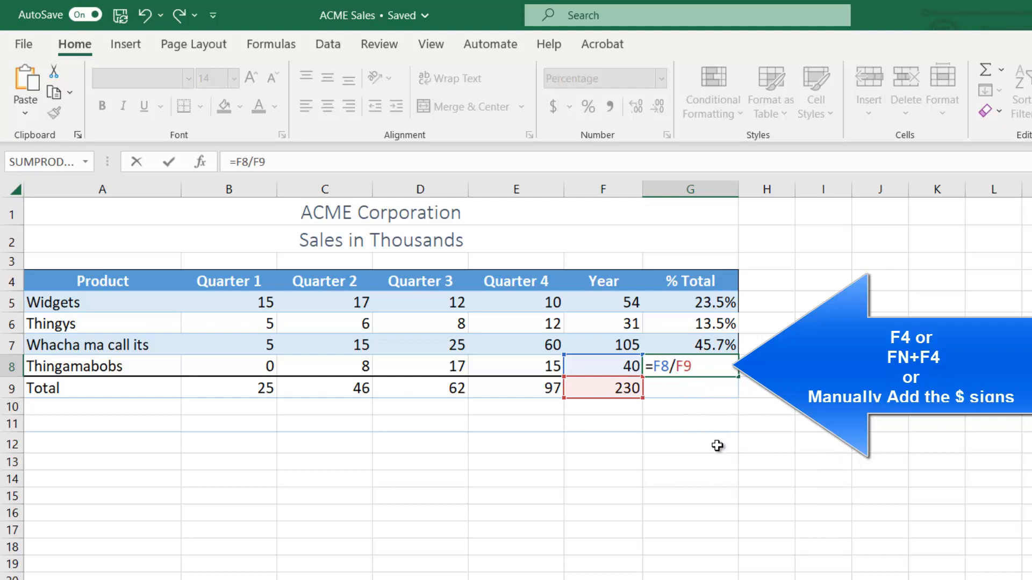
pyautogui.press('F4')
# Re-enter the G8 formula's divisor as F9 and add dollar signs manually to make the formula =F8/$F$9.
pyautogui.press('BackSpace')
pyautogui.press('BackSpace')
pyautogui.press('BackSpace')
pyautogui.press('BackSpace')
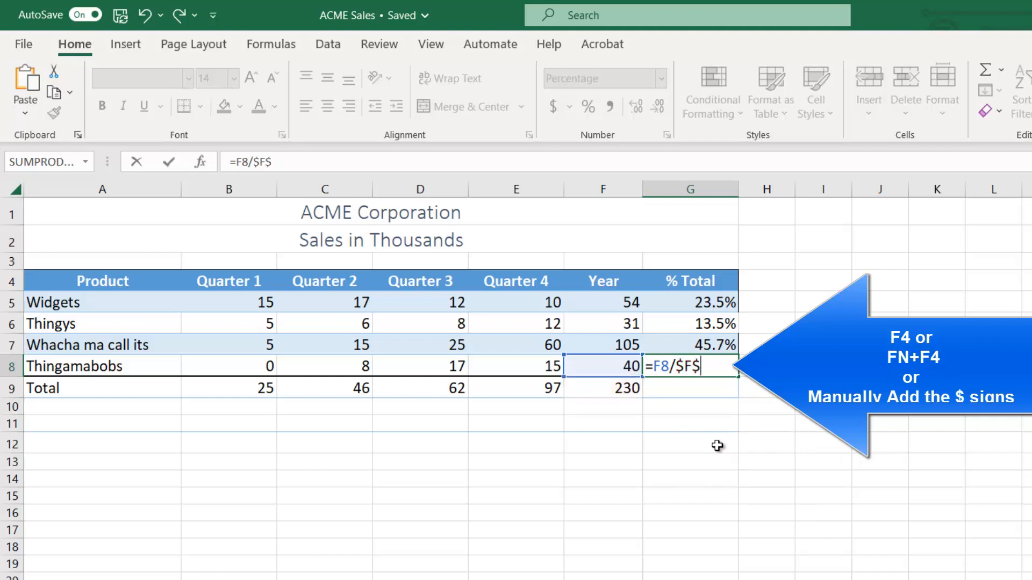
pyautogui.write('F9')
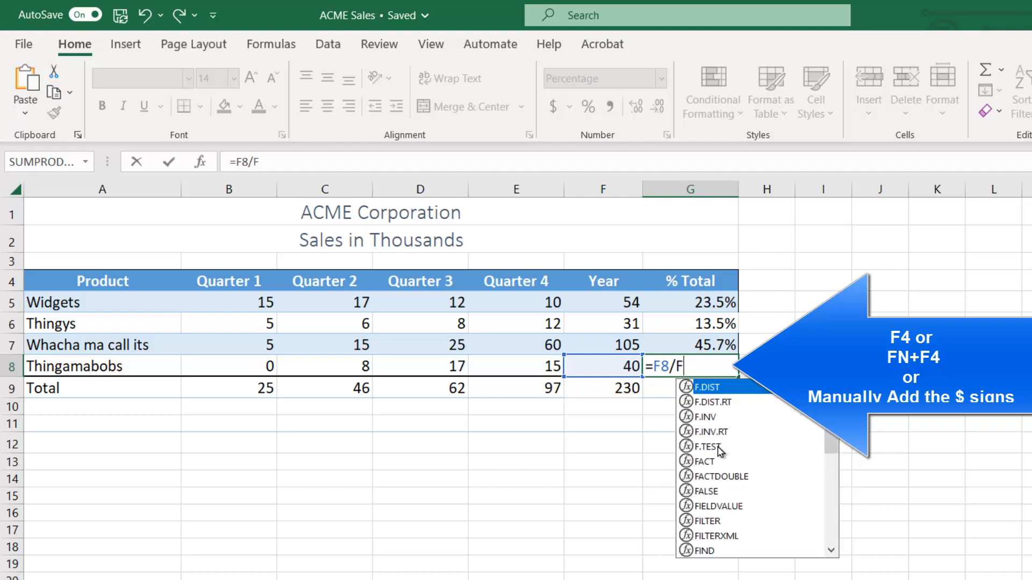
pyautogui.press('Left')
pyautogui.press('Left')
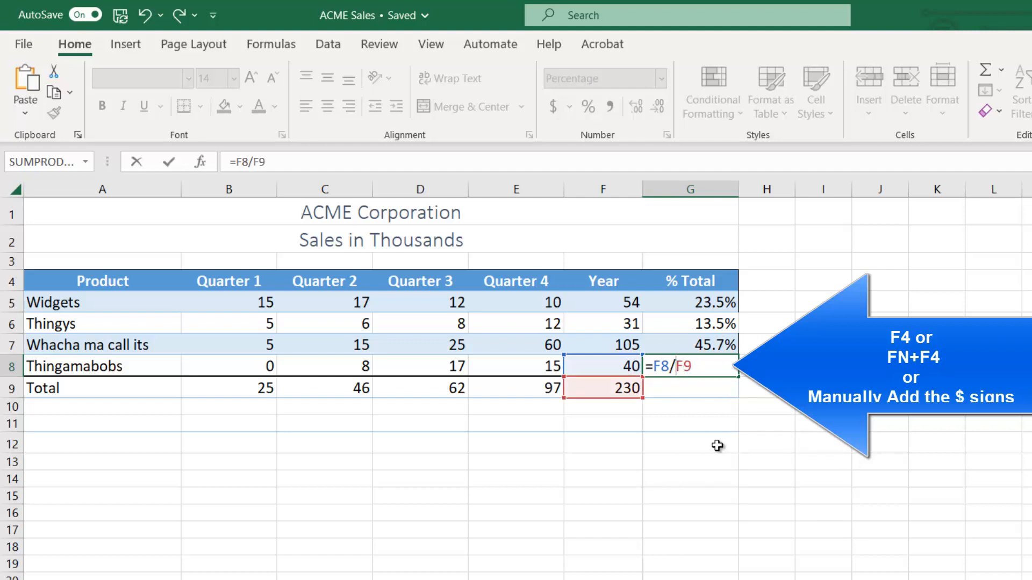
pyautogui.write('$')
pyautogui.press('Right')
pyautogui.write('4')
pyautogui.press('BackSpace')
pyautogui.write('$')
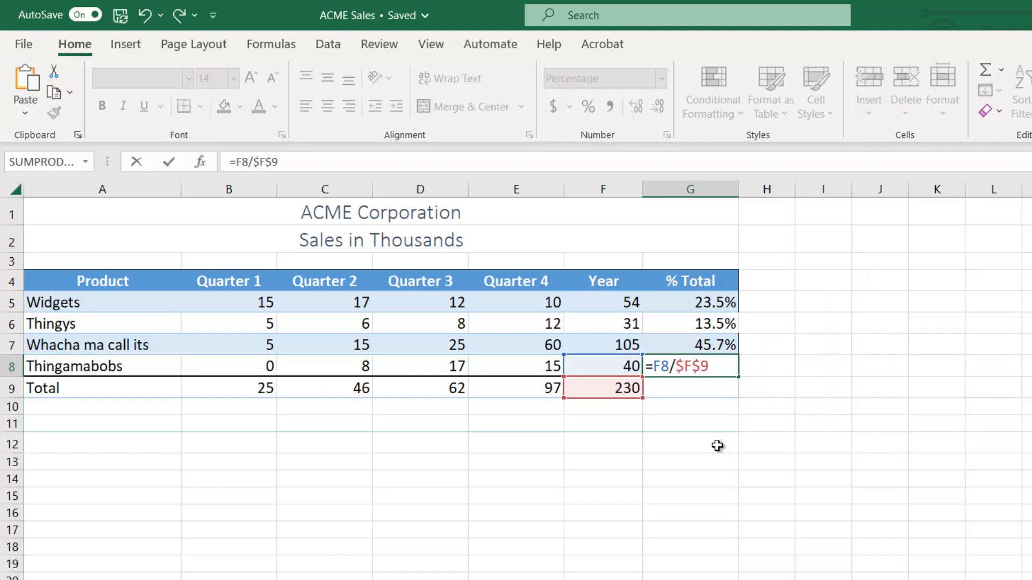
pyautogui.press('Return')
# Clear the Thingys, Whacha ma call its and Thingamabobs cells in the % Total column, G6 through G8.
pyautogui.moveTo(693, 325); pyautogui.dragTo(682, 359)
pyautogui.press('Delete')
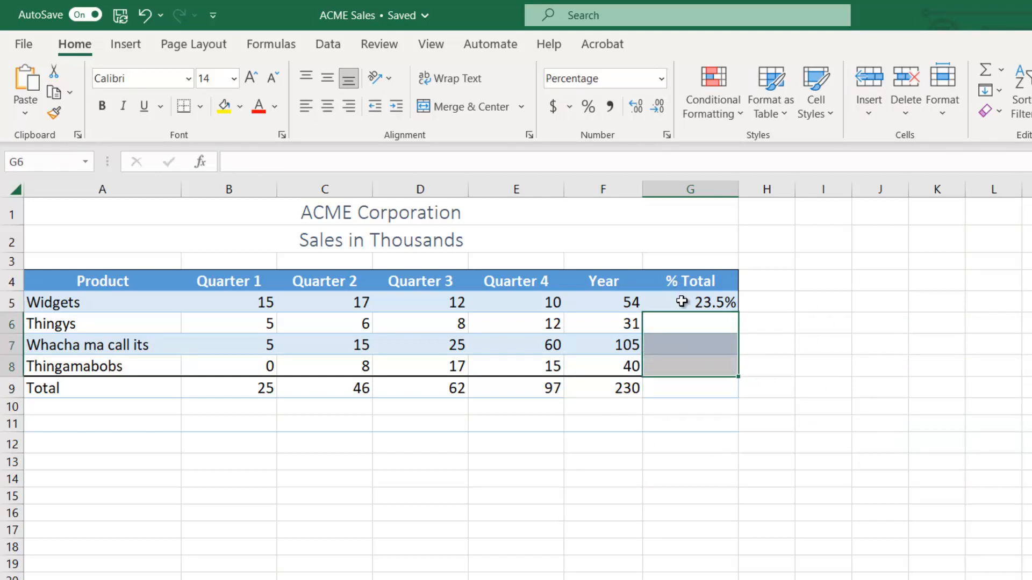
# Remove the dollar signs from the grand total reference in the Widgets % Total formula, G5, and toggle it back to $F$9.
pyautogui.doubleClick(679, 299)
pyautogui.press('Left')
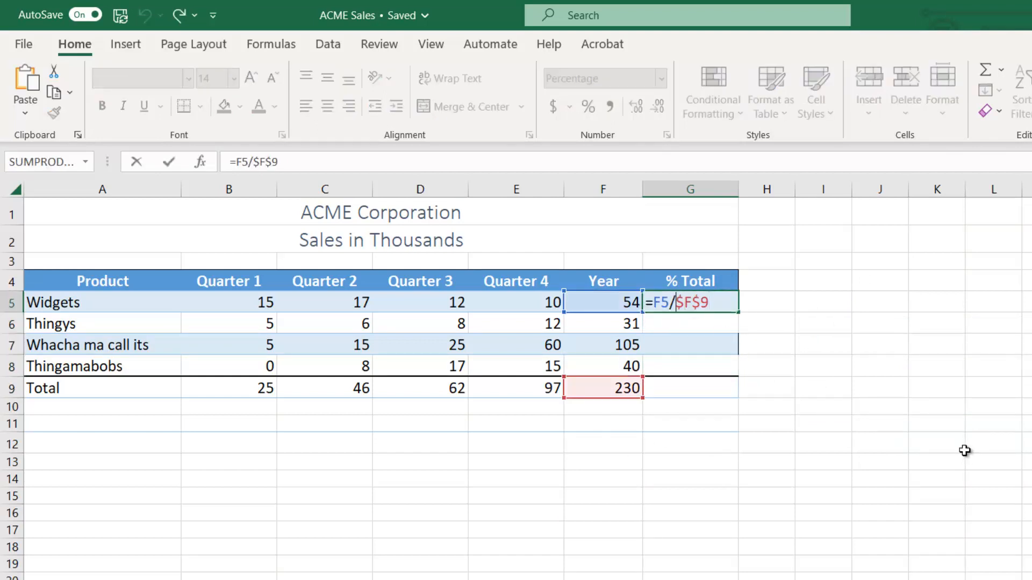
pyautogui.press('Delete')
pyautogui.press('Right')
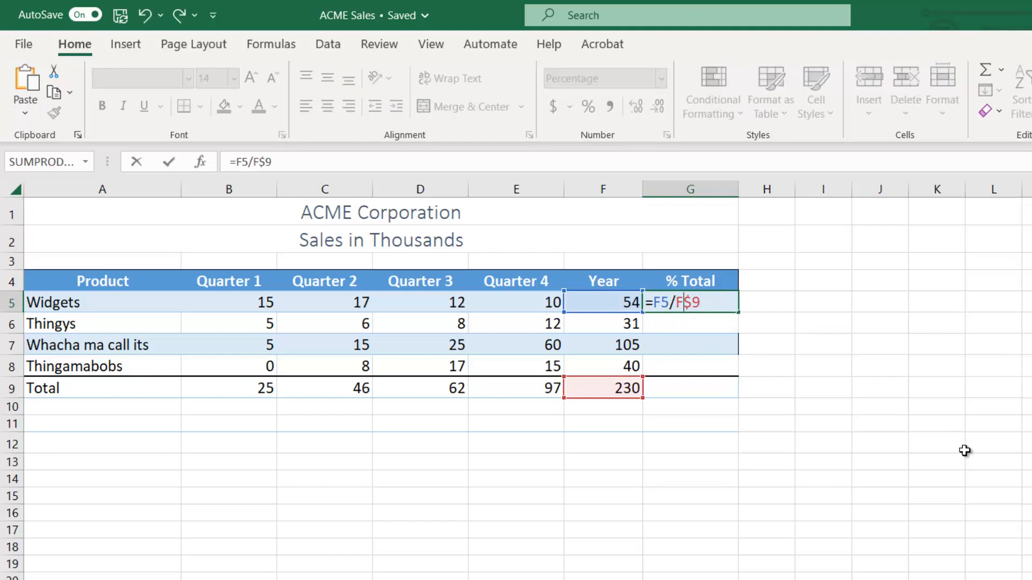
pyautogui.press('Delete')
pyautogui.press('F4')
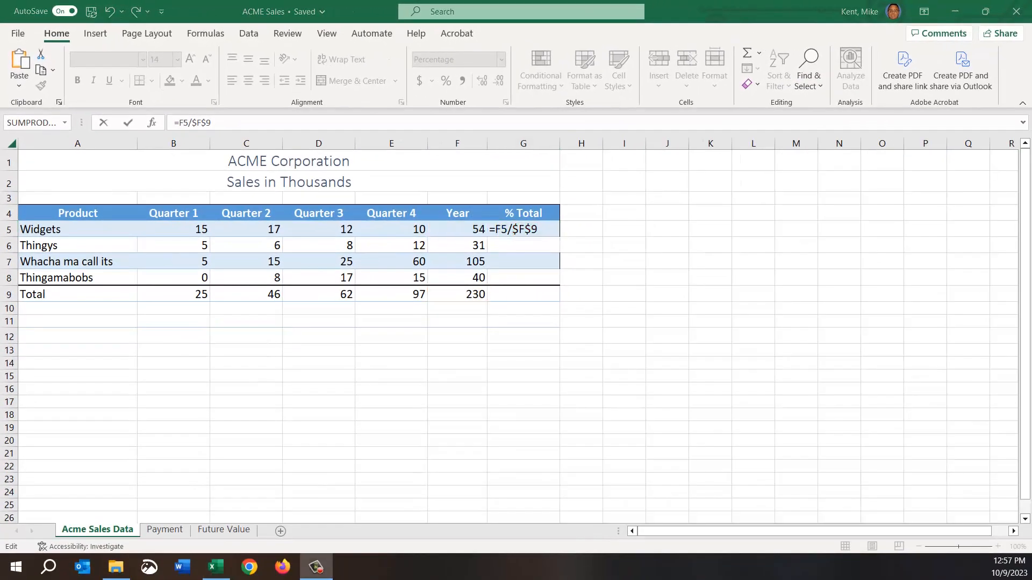
pyautogui.click(172, 534)
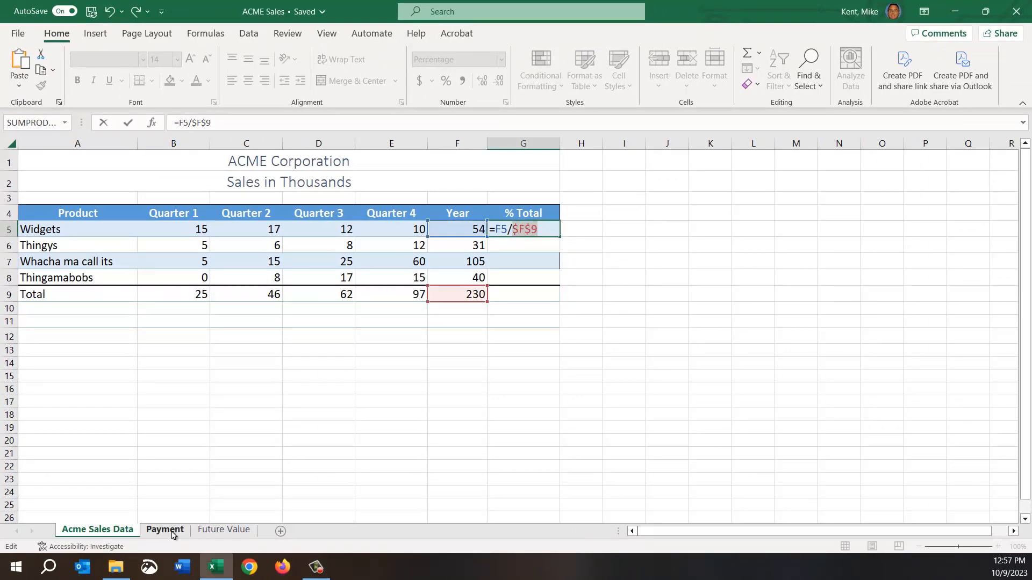
pyautogui.click(172, 534)
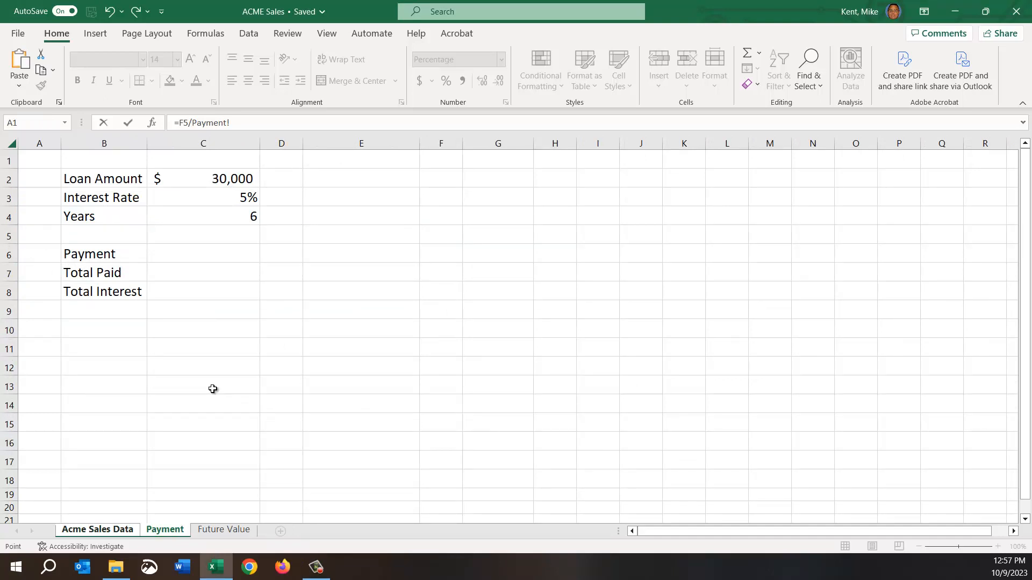
pyautogui.click(186, 187)
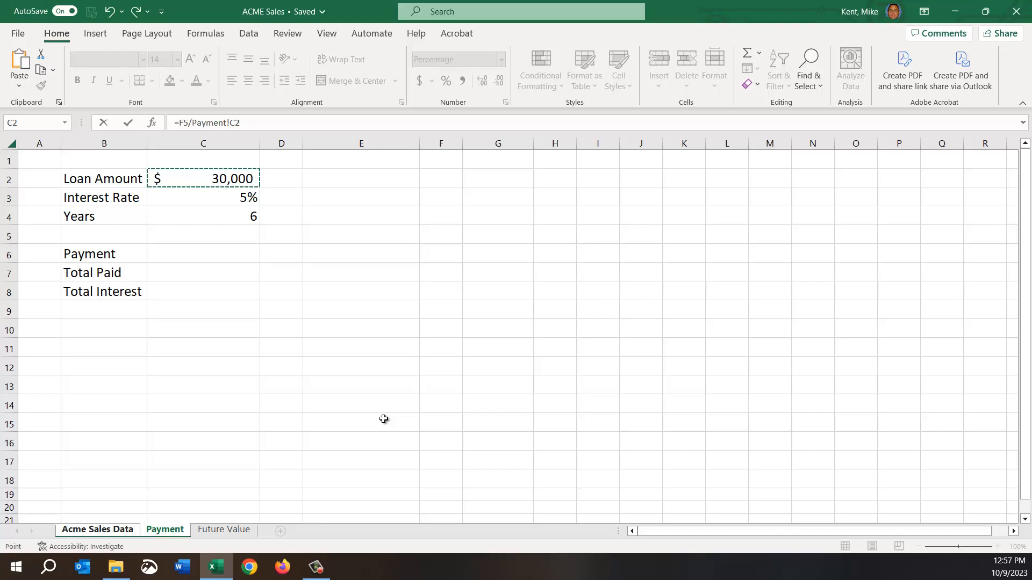
pyautogui.press('Escape')
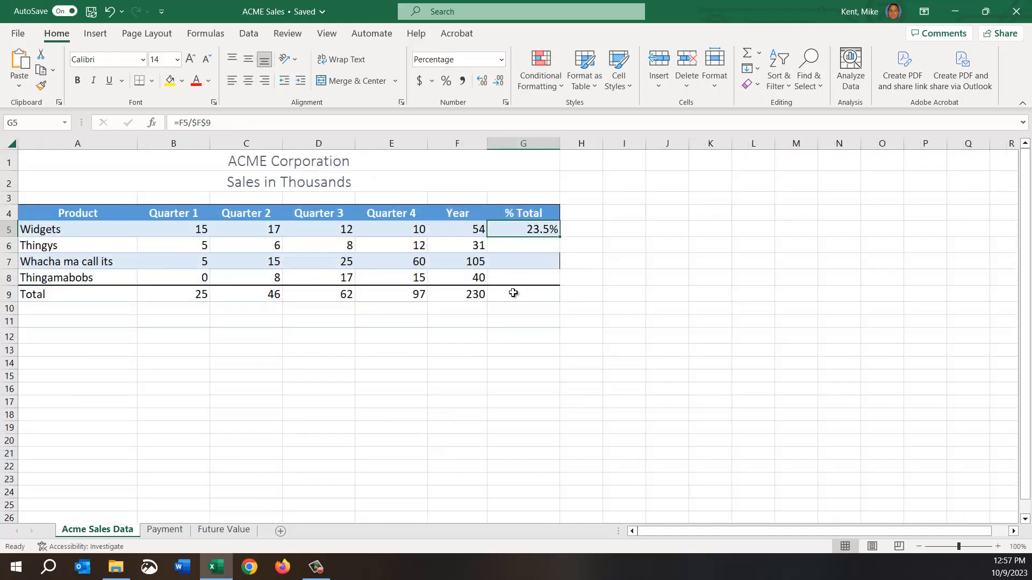
# Go to the Payment sheet and review the Loan Amount, Interest Rate and Years cells, C2 through C4.
pyautogui.click(165, 529)
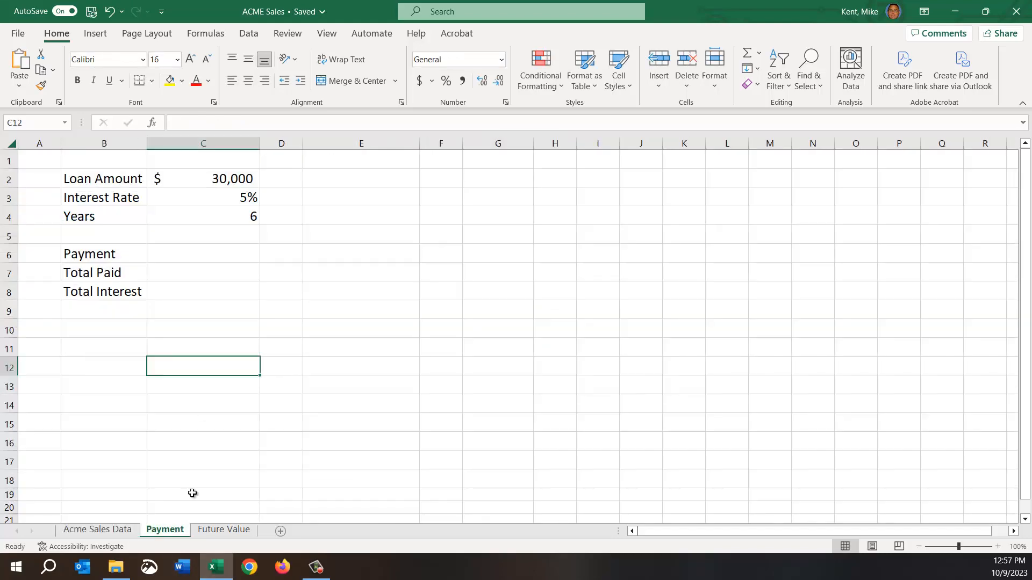
pyautogui.click(225, 169)
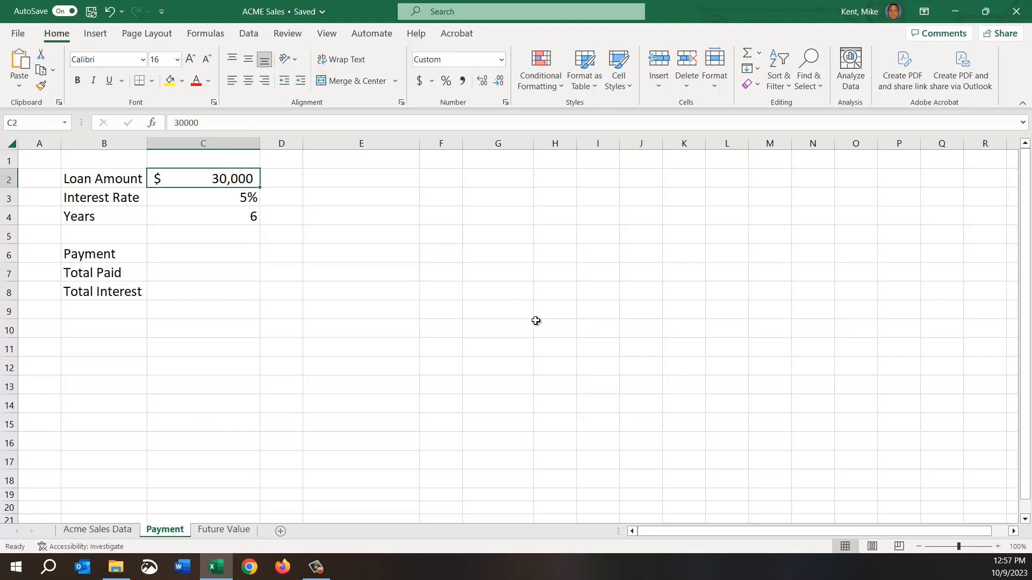
pyautogui.click(195, 198)
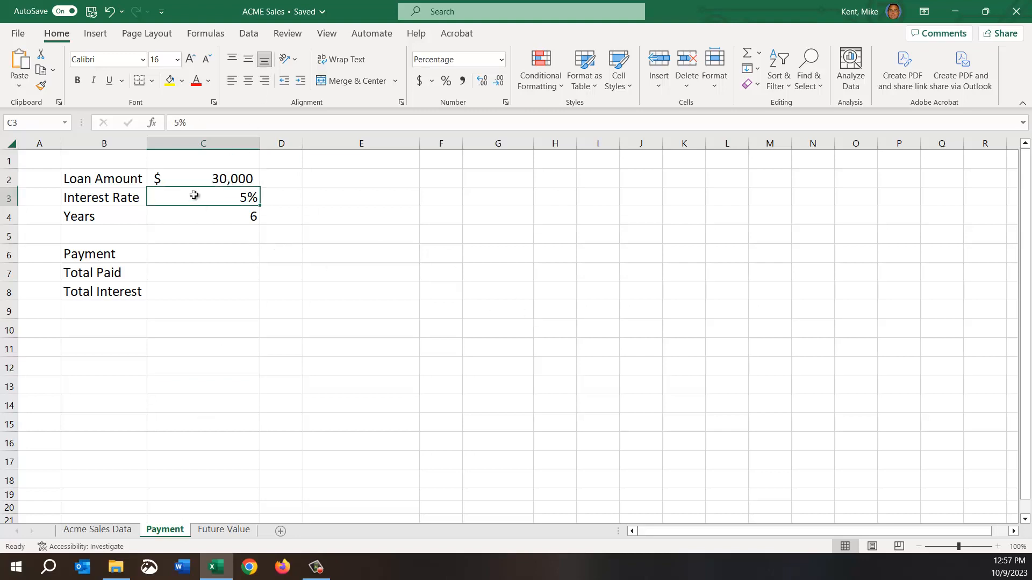
pyautogui.click(212, 214)
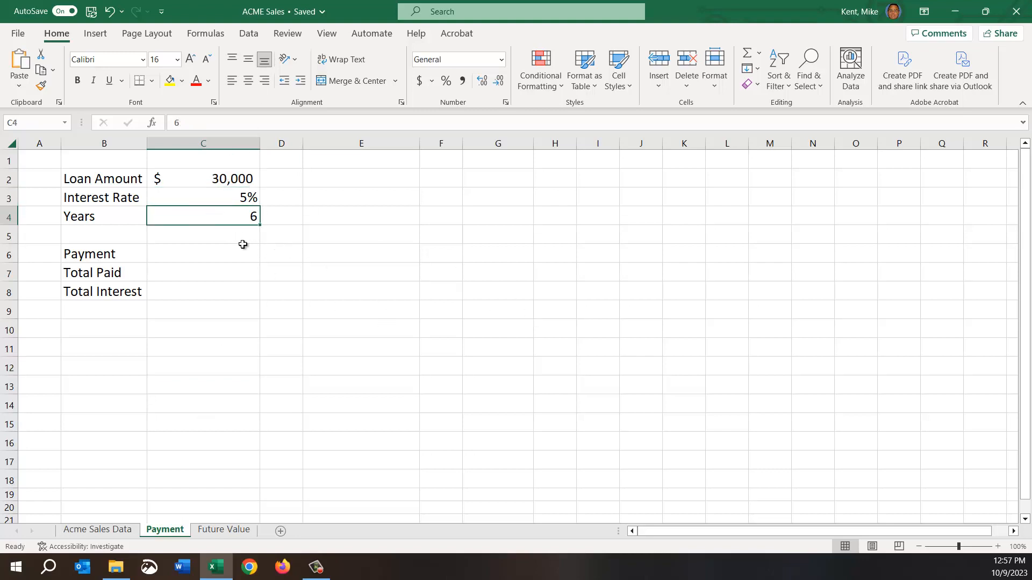
# For the Payment cell, C6, look up the PMT function's description among the financial functions and close the list.
pyautogui.click(192, 257)
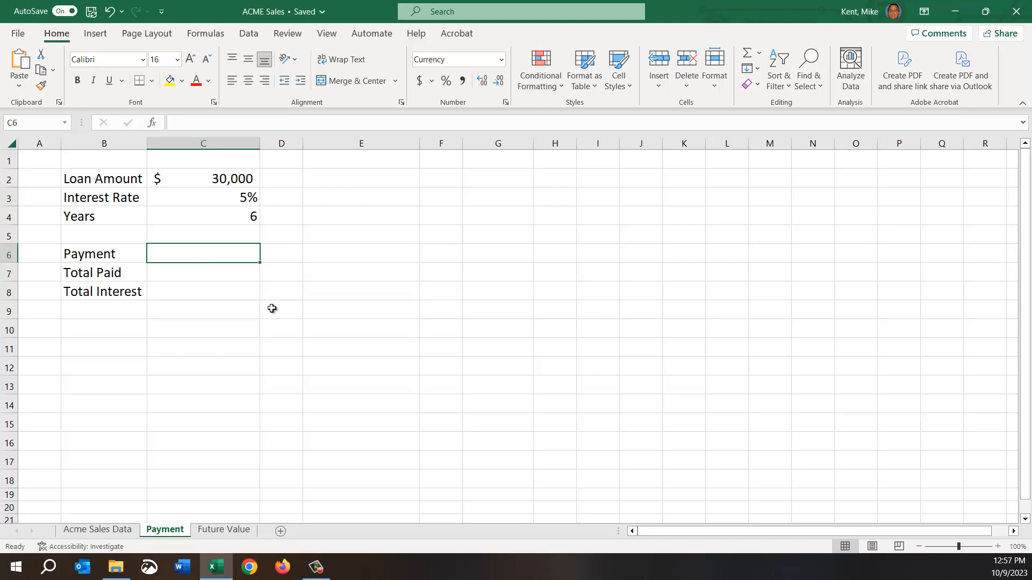
pyautogui.click(215, 35)
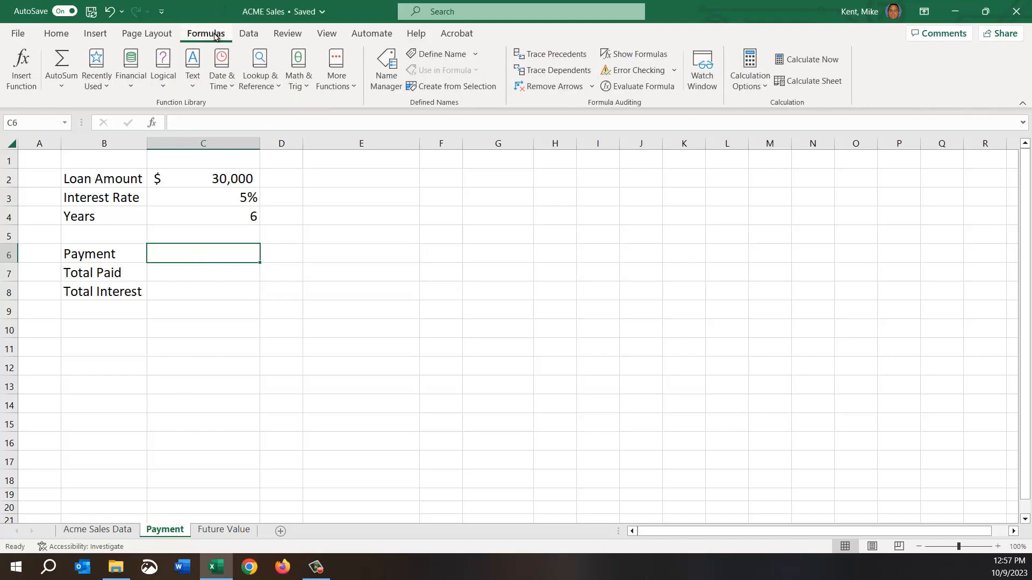
pyautogui.click(130, 73)
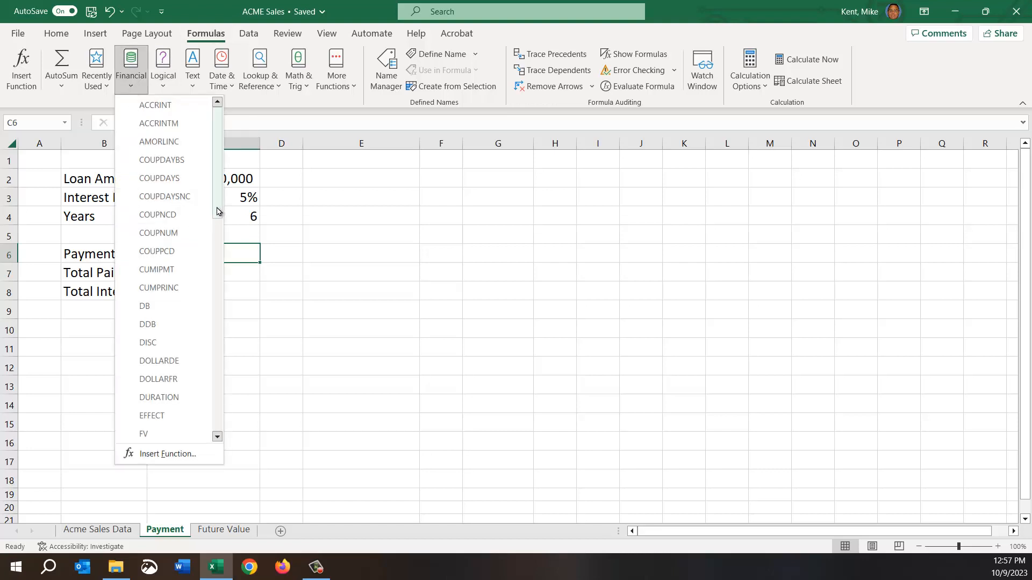
pyautogui.moveTo(220, 214); pyautogui.dragTo(224, 378)
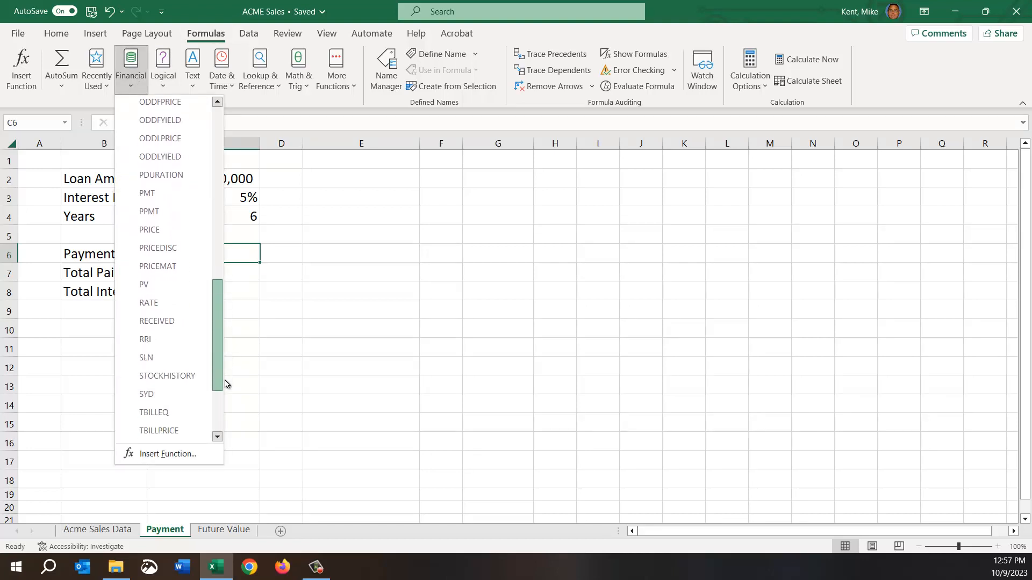
pyautogui.moveTo(164, 197)
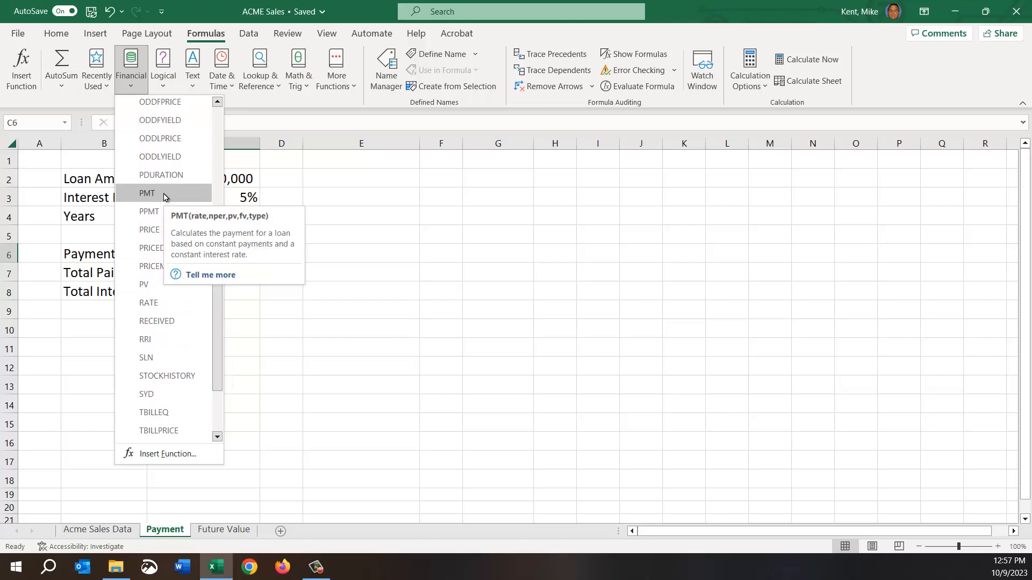
pyautogui.click(382, 237)
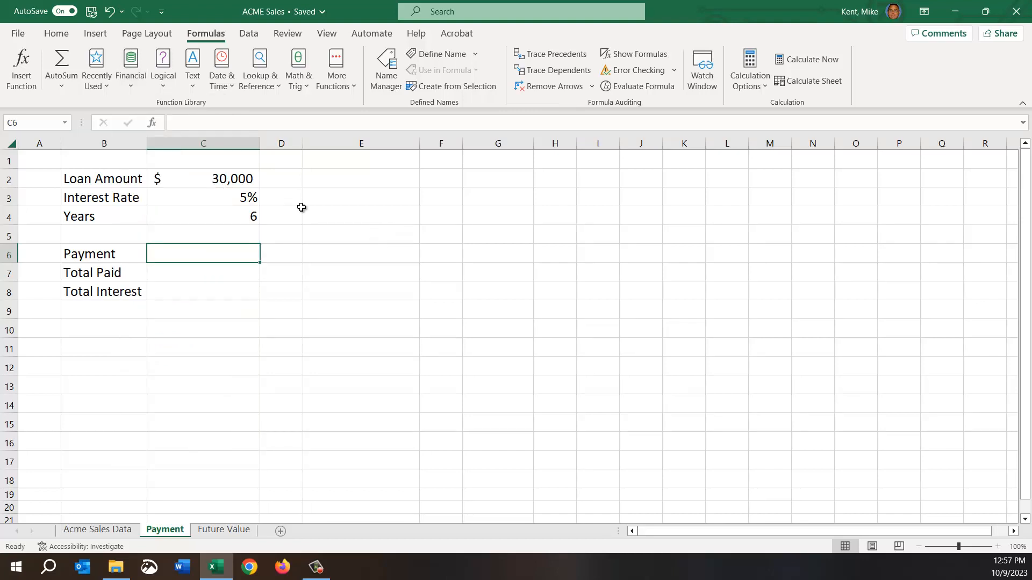
# Start inserting a function in C6, search for "payment" and list the Financial category.
pyautogui.click(152, 123)
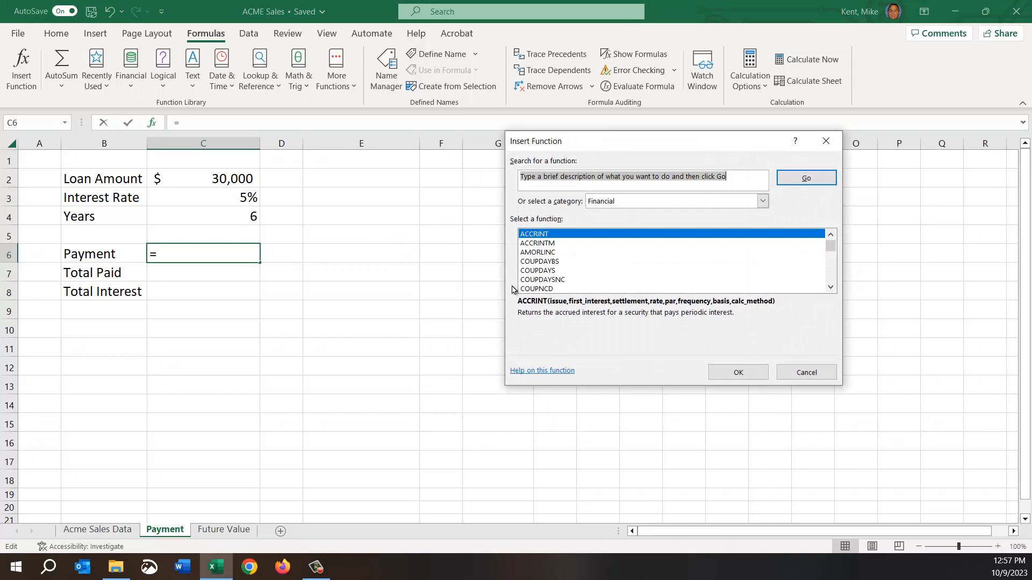
pyautogui.write('payment')
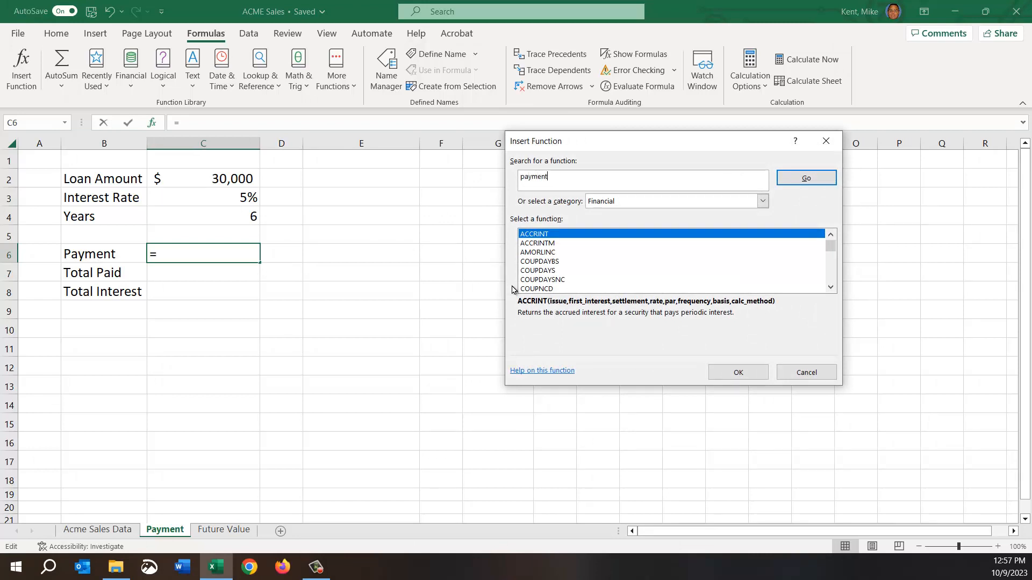
pyautogui.click(782, 178)
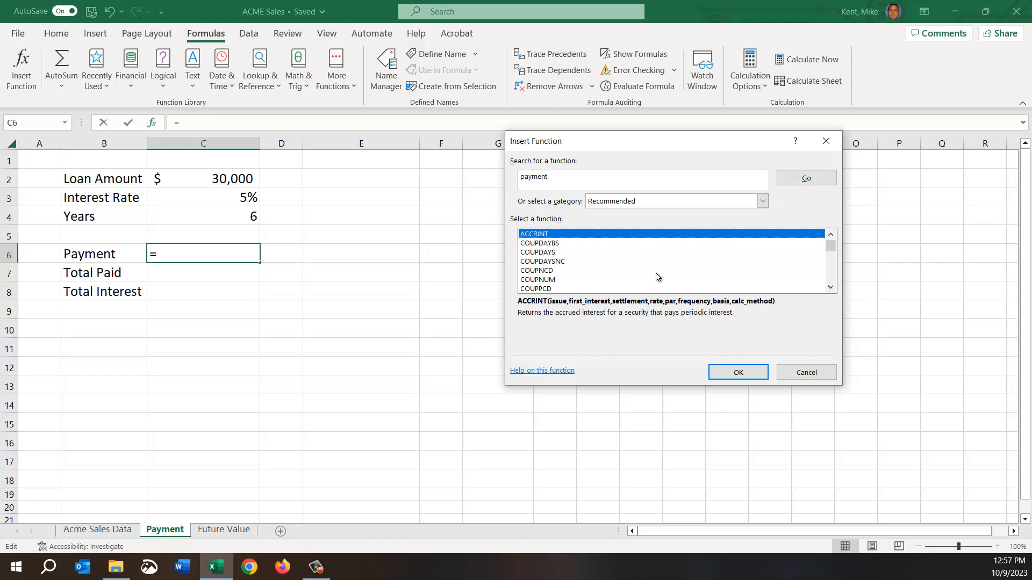
pyautogui.scroll(-1, 635, 273)
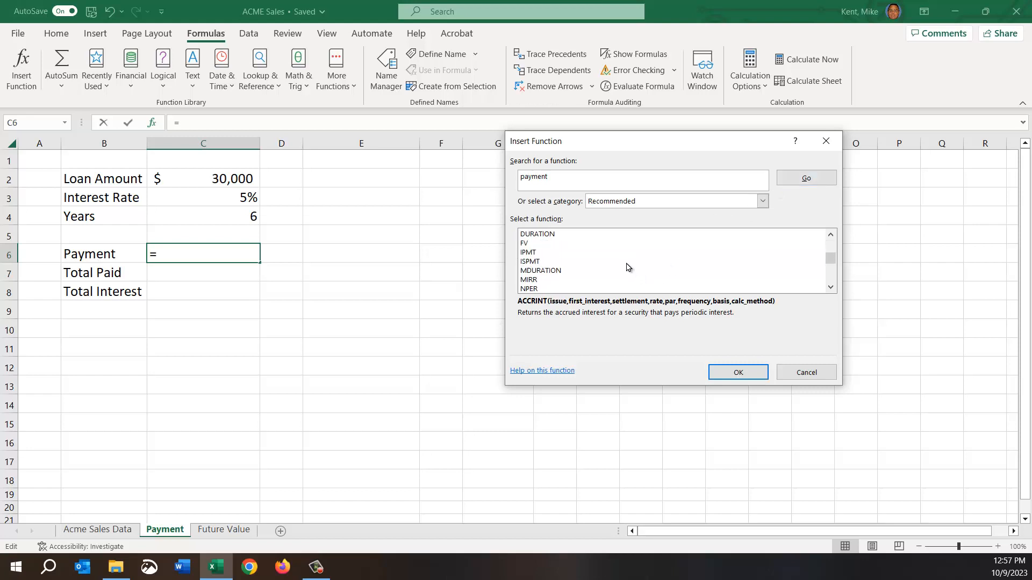
pyautogui.click(612, 204)
pyautogui.click(634, 240)
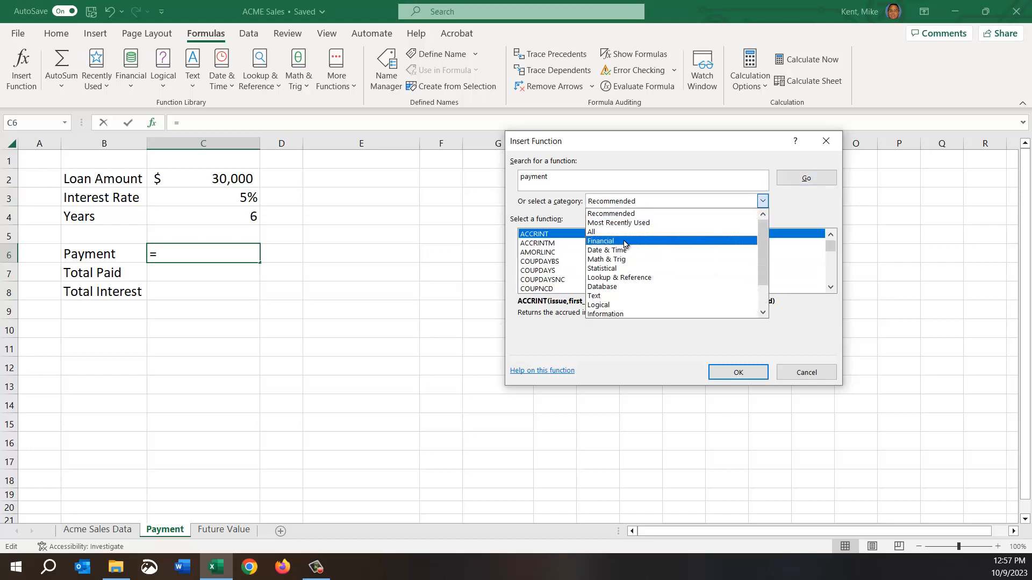
# Search for "pmt" and insert the PMT function into the Payment cell, C6.
pyautogui.click(583, 180)
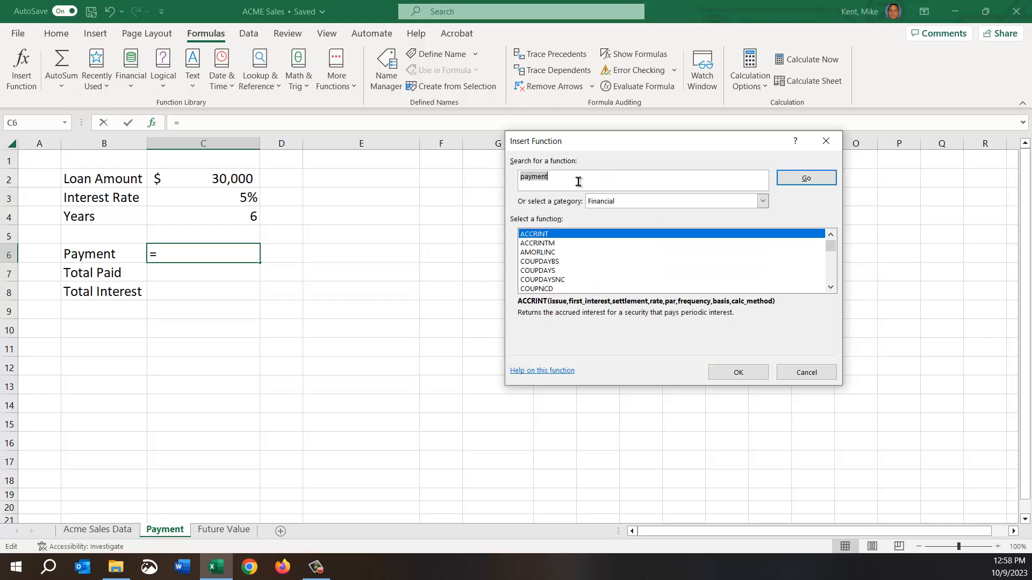
pyautogui.write('pmt')
pyautogui.press('Return')
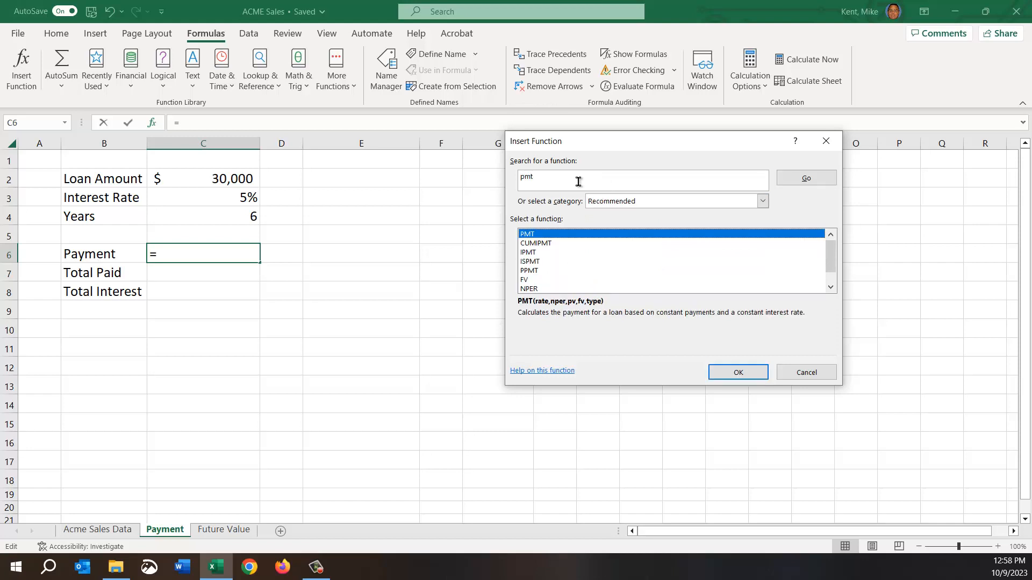
pyautogui.doubleClick(529, 238)
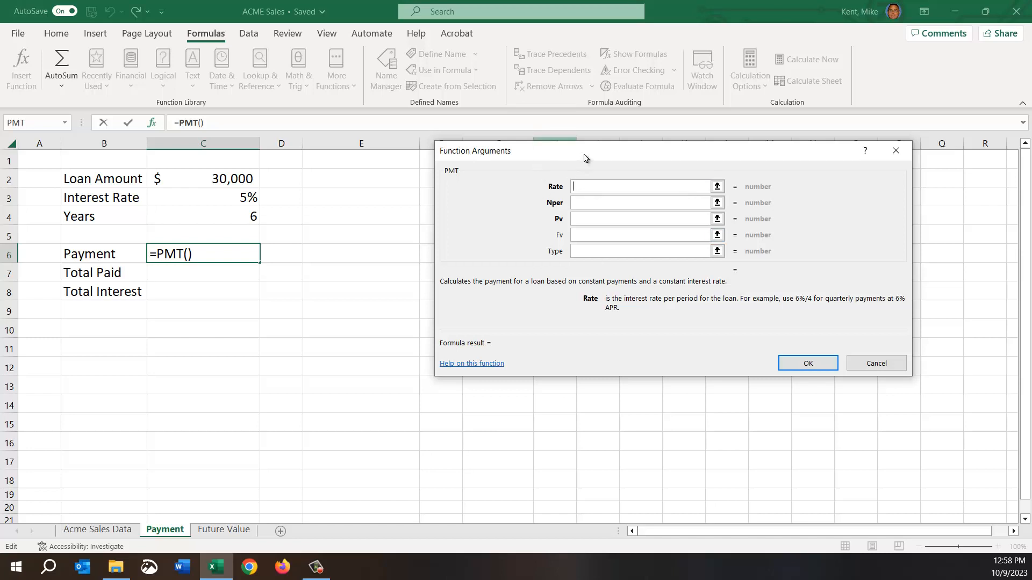
# Enter 5% directly as PMT's Rate argument and clear it again.
pyautogui.moveTo(576, 153); pyautogui.dragTo(450, 176)
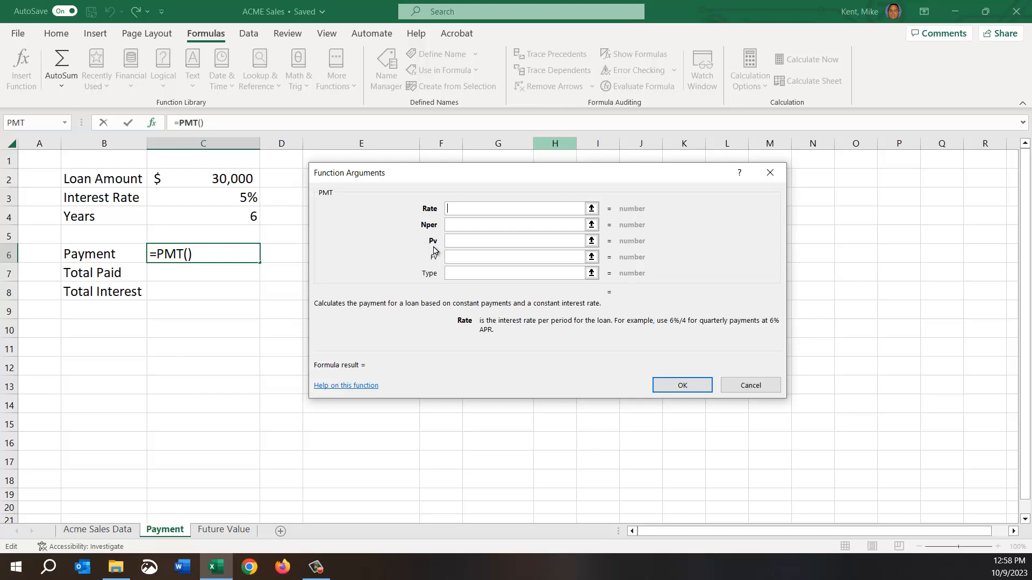
pyautogui.write('5%')
pyautogui.press('BackSpace')
pyautogui.press('BackSpace')
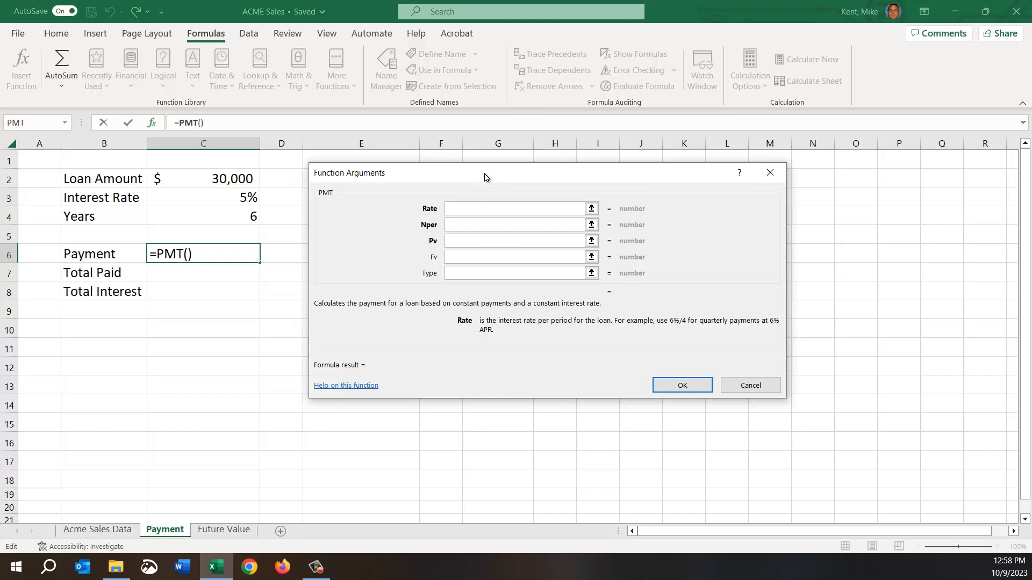
# Set PMT's Rate argument to the interest rate cell divided by 12, C3/12, keeping the loan data uncovered.
pyautogui.moveTo(488, 177); pyautogui.dragTo(643, 195)
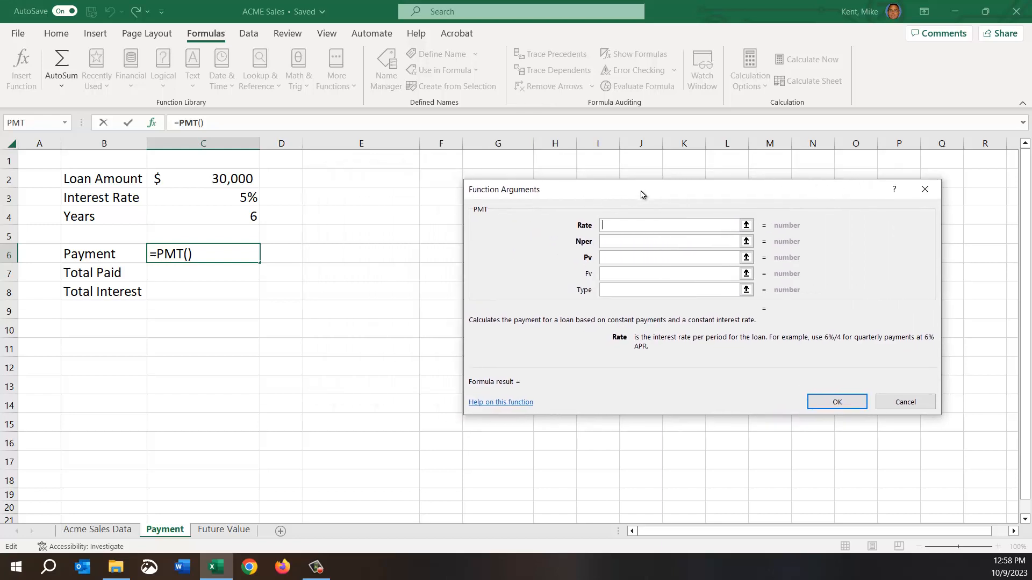
pyautogui.click(213, 198)
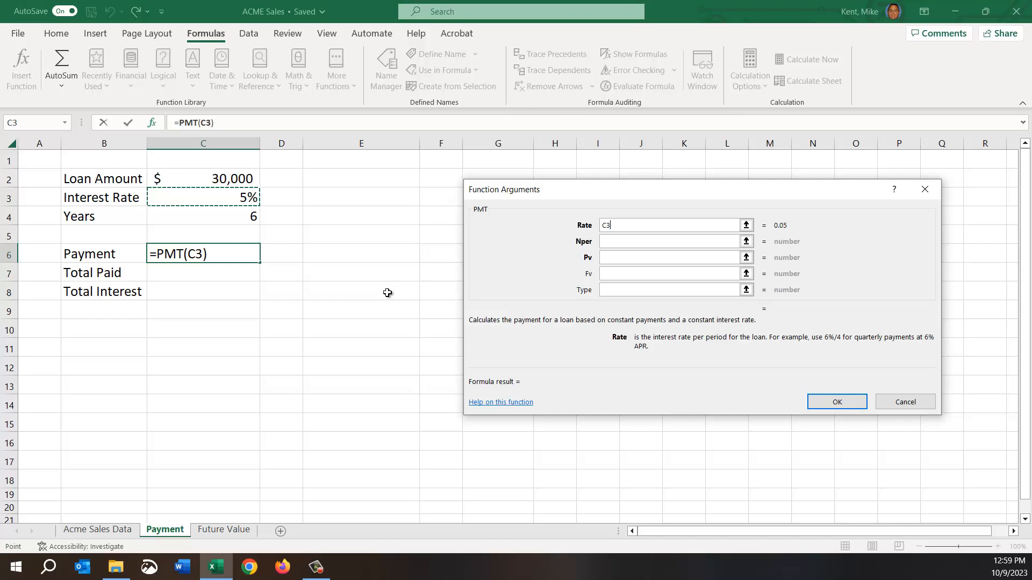
pyautogui.write('/12')
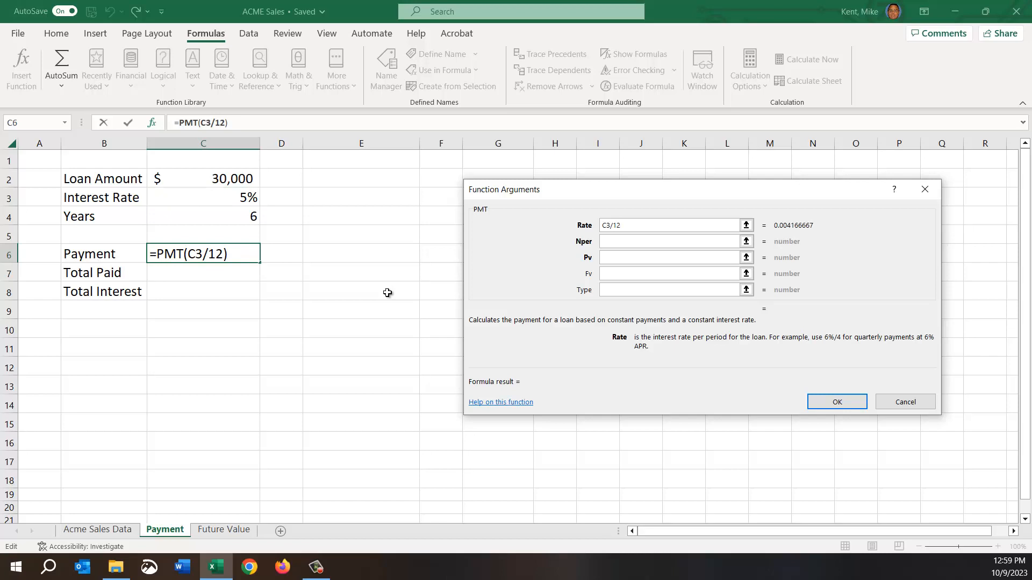
# Set PMT's Nper argument to the years cell multiplied by 12, C4*12, and return to the Rate argument.
pyautogui.click(642, 246)
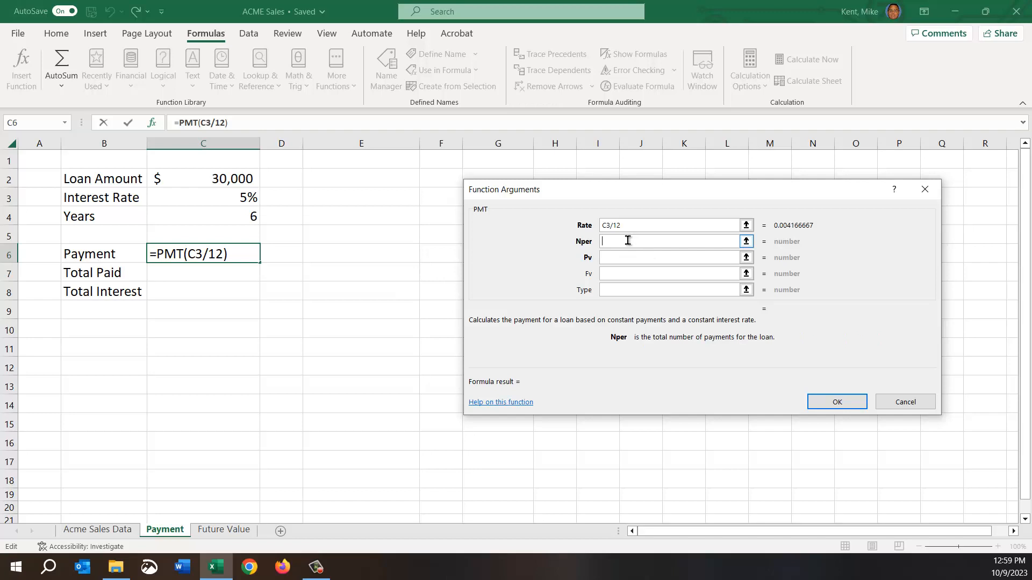
pyautogui.click(222, 214)
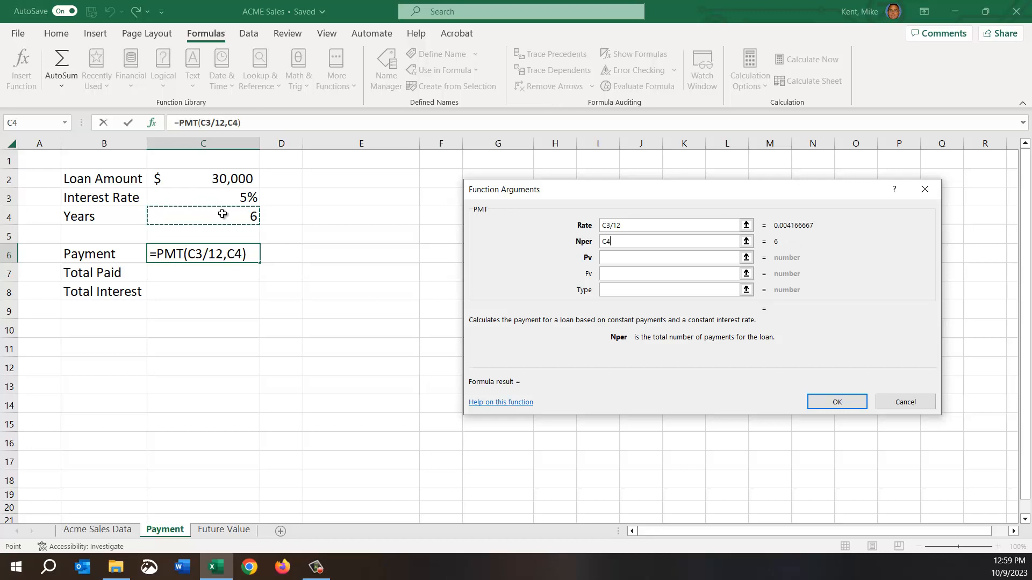
pyautogui.write('*')
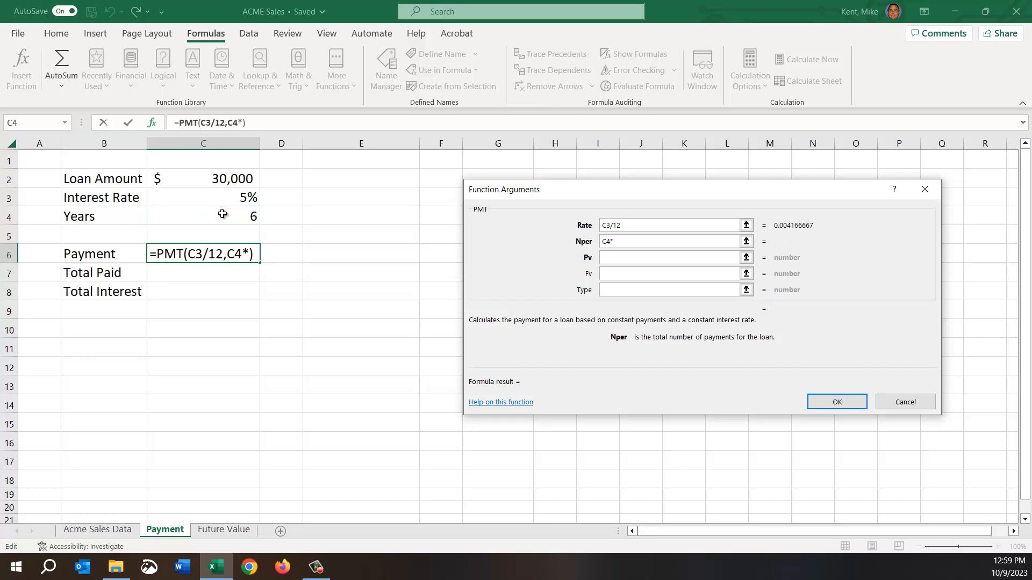
pyautogui.write('12')
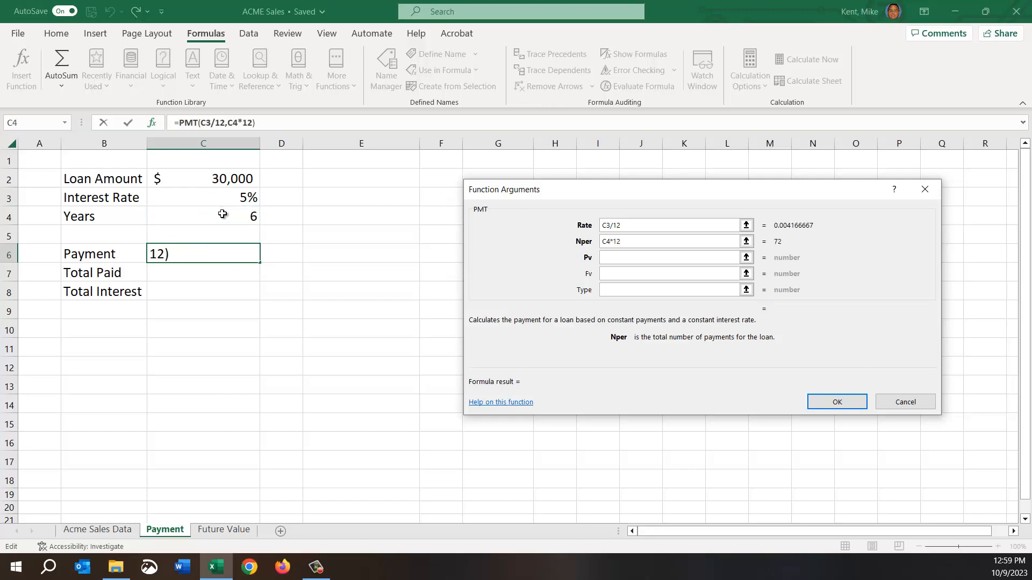
pyautogui.click(634, 224)
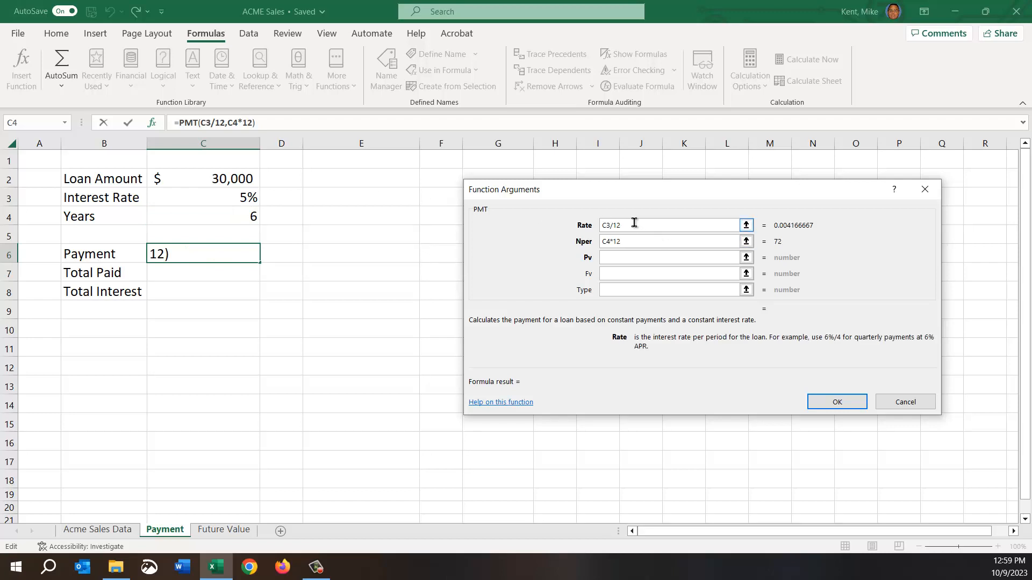
# Set PMT's Pv argument to the loan amount cell, C2, and insert the finished function into the Payment cell.
pyautogui.click(630, 241)
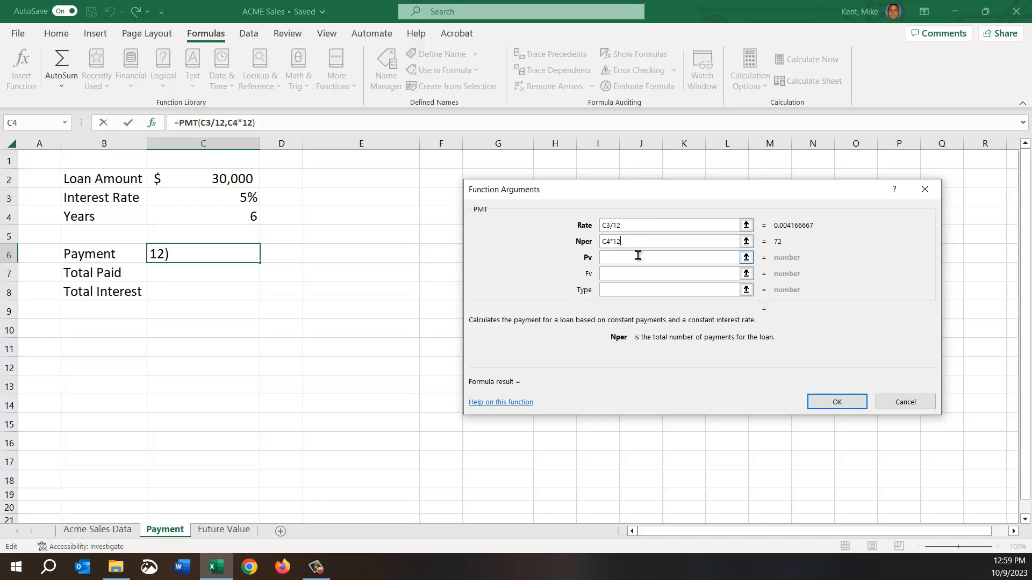
pyautogui.click(635, 257)
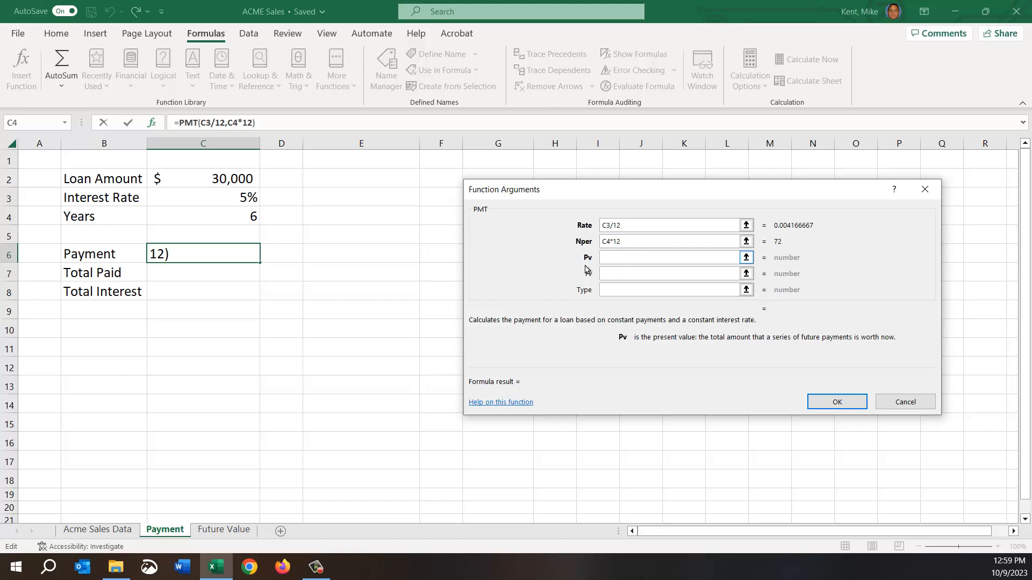
pyautogui.click(220, 183)
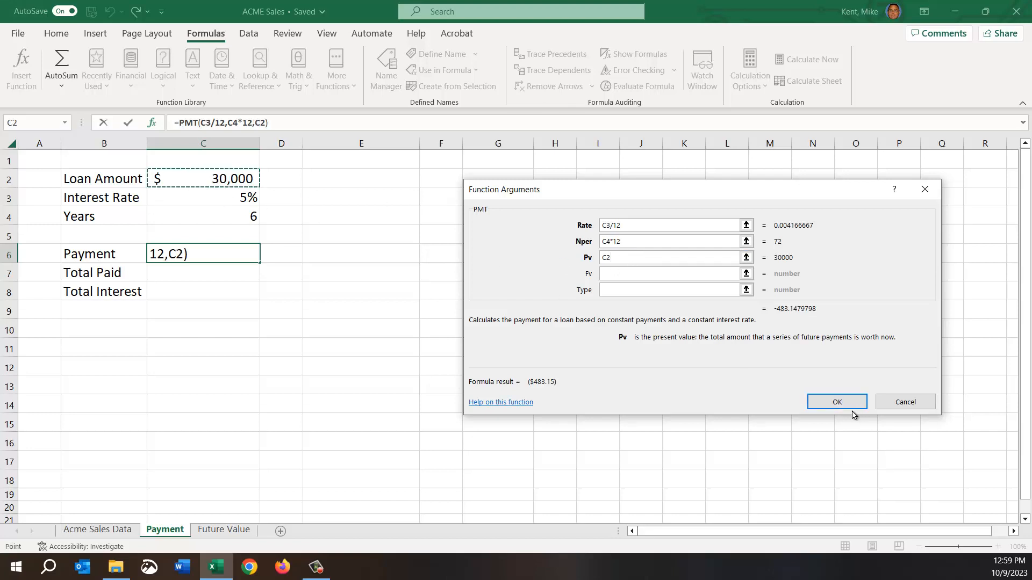
pyautogui.click(837, 403)
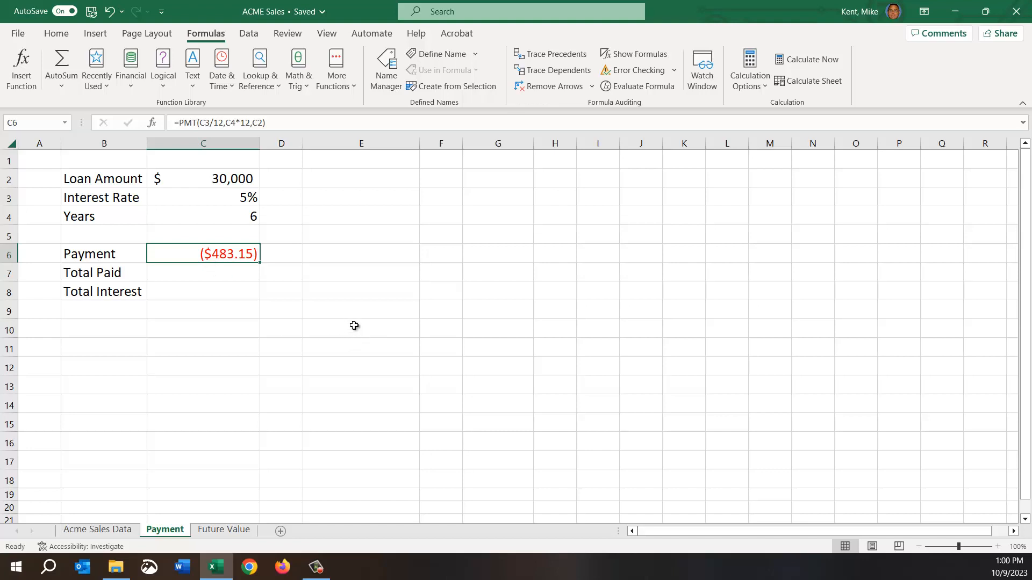
# Put a minus sign before PMT in the Payment formula and remove it again.
pyautogui.doubleClick(210, 254)
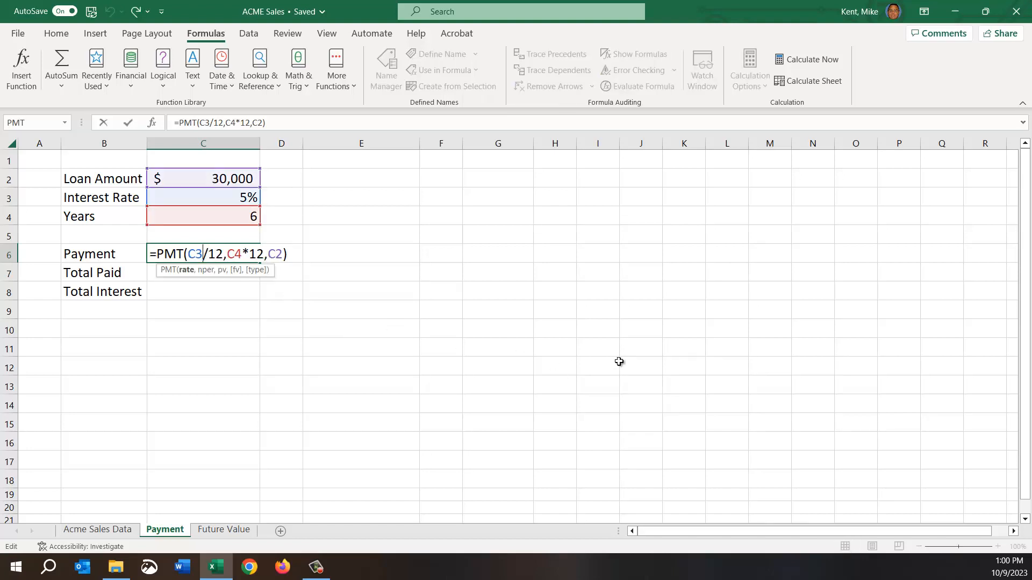
pyautogui.press('Left')
pyautogui.press('Left')
pyautogui.press('Left')
pyautogui.press('Left')
pyautogui.press('Left')
pyautogui.press('Left')
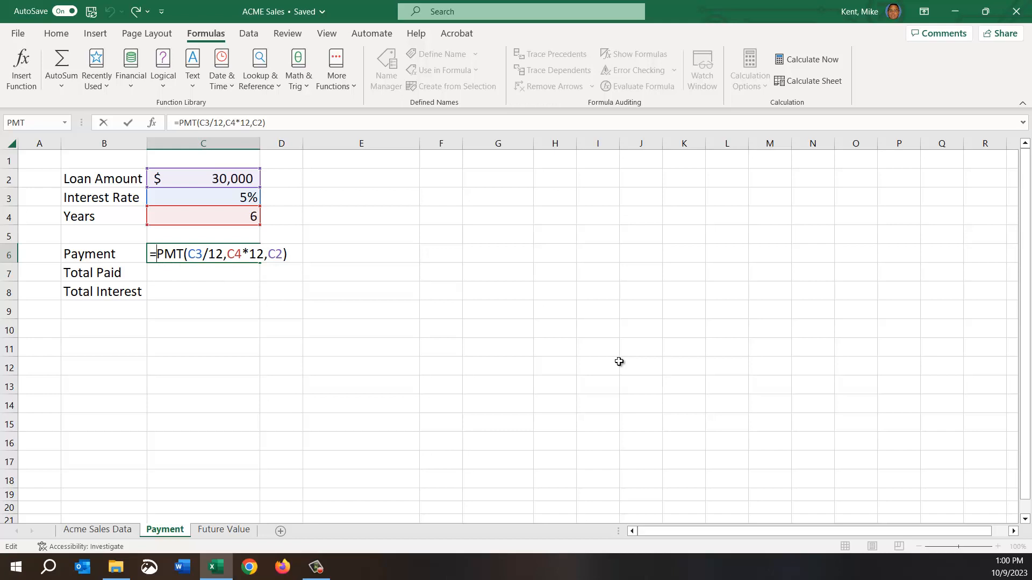
pyautogui.write('-')
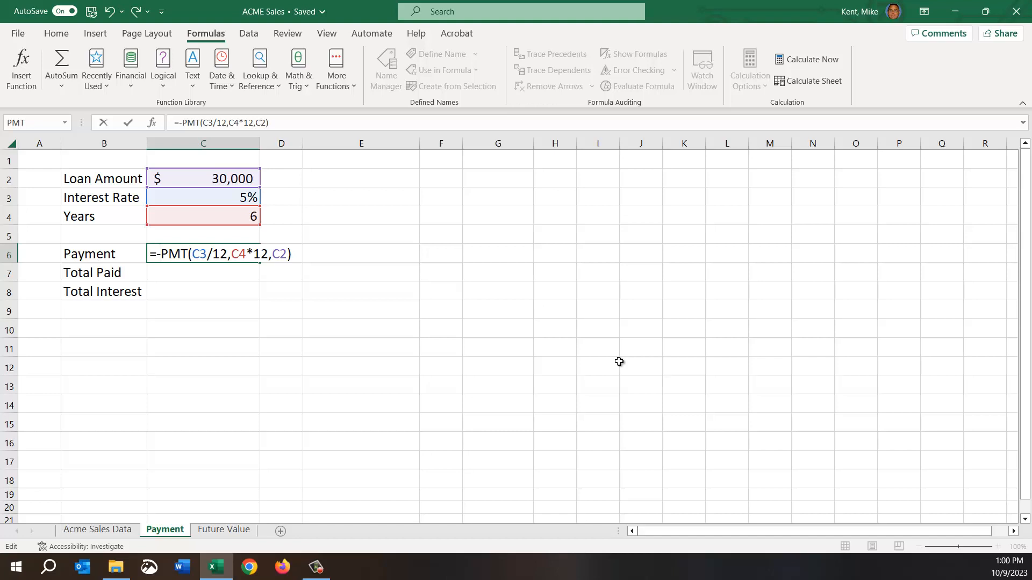
pyautogui.press('BackSpace')
# Negate the loan amount reference inside the Payment formula, making it =PMT(C3/12,C4*12,-C2).
pyautogui.press('Right')
pyautogui.press('Right')
pyautogui.press('Right')
pyautogui.press('Right')
pyautogui.press('Right')
pyautogui.press('Right')
pyautogui.press('Right')
pyautogui.press('Right')
pyautogui.press('Right')
pyautogui.press('Right')
pyautogui.press('Right')
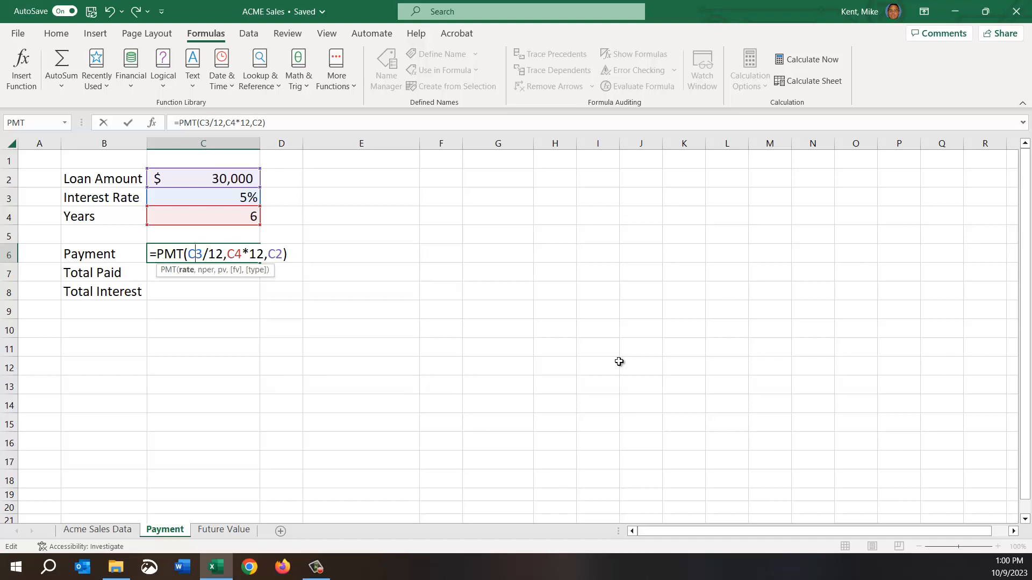
pyautogui.press('Right')
pyautogui.press('Right')
pyautogui.press('Right')
pyautogui.press('Right')
pyautogui.press('Right')
pyautogui.write('-')
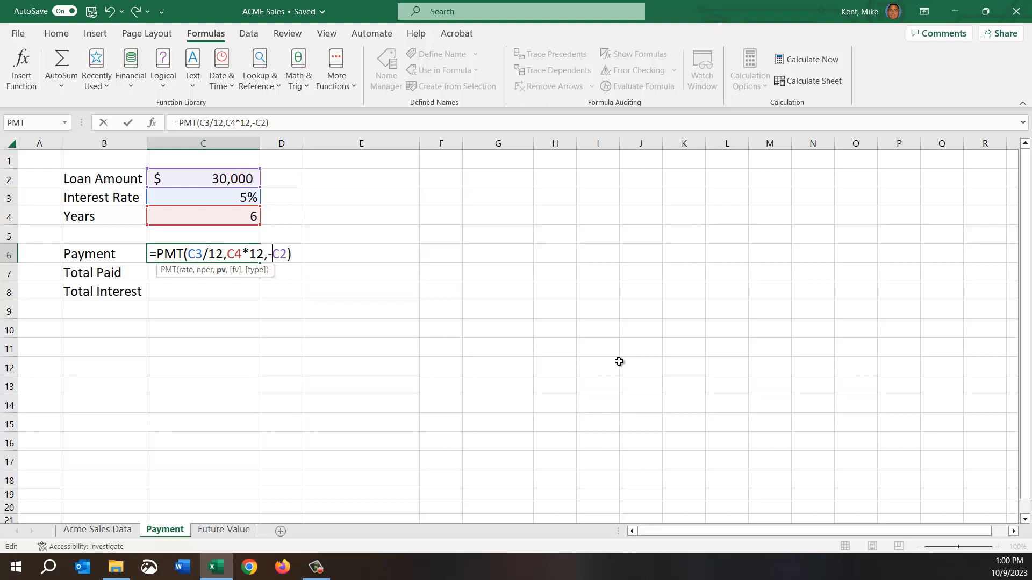
pyautogui.press('Return')
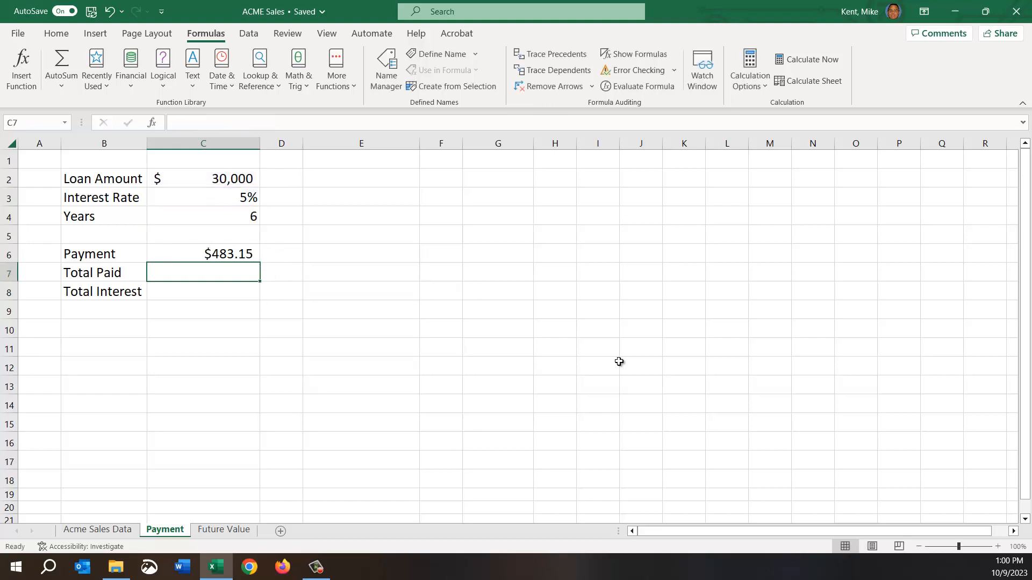
# Move the minus sign from C2 to the front of PMT, so the Payment formula reads =-PMT(C3/12,C4*12,C2).
pyautogui.press('Up')
pyautogui.press('F2')
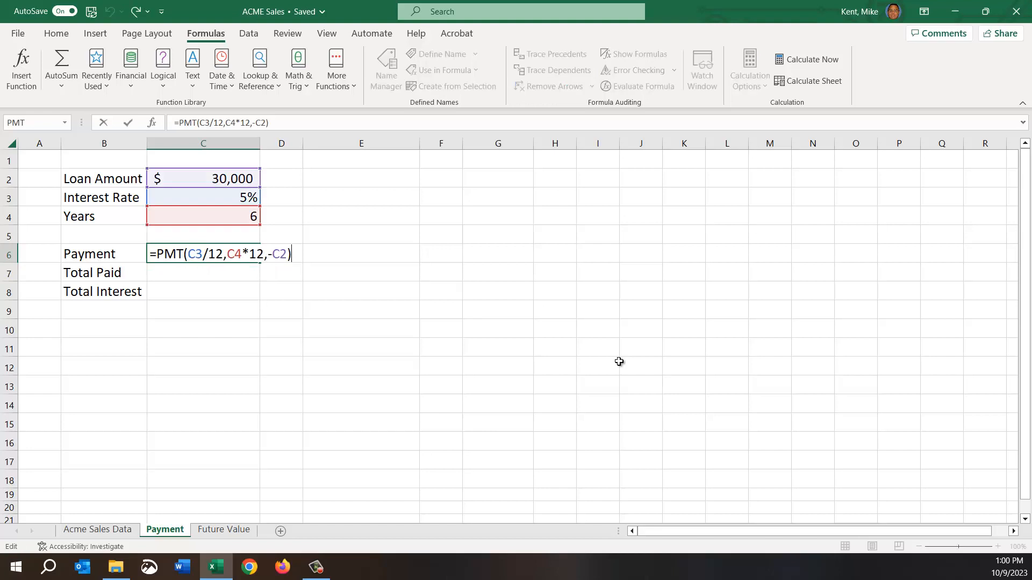
pyautogui.press('Left')
pyautogui.press('Left')
pyautogui.press('Left')
pyautogui.press('BackSpace')
pyautogui.press('Left')
pyautogui.press('Left')
pyautogui.press('Left')
pyautogui.press('Left')
pyautogui.press('Left')
pyautogui.press('Left')
pyautogui.press('Left')
pyautogui.press('Left')
pyautogui.press('Left')
pyautogui.press('Left')
pyautogui.press('Left')
pyautogui.press('Left')
pyautogui.press('Left')
pyautogui.press('Left')
pyautogui.press('Left')
pyautogui.press('Left')
pyautogui.press('Left')
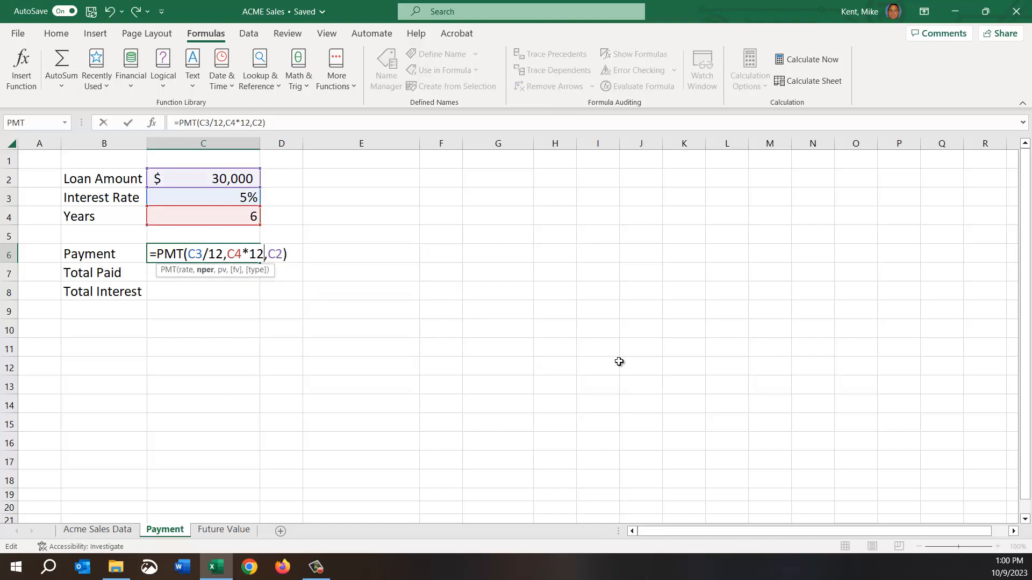
pyautogui.write('-')
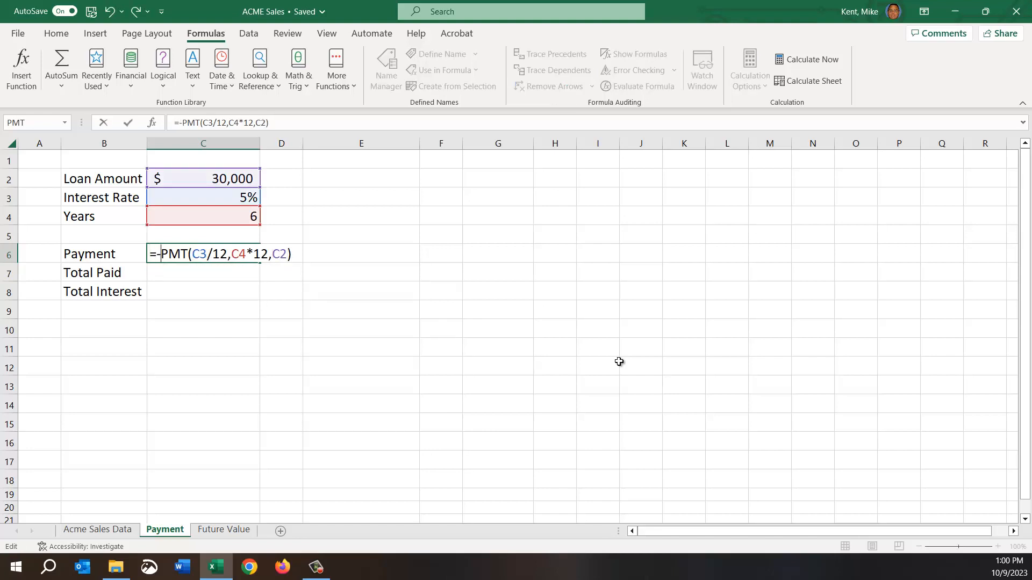
pyautogui.press('Return')
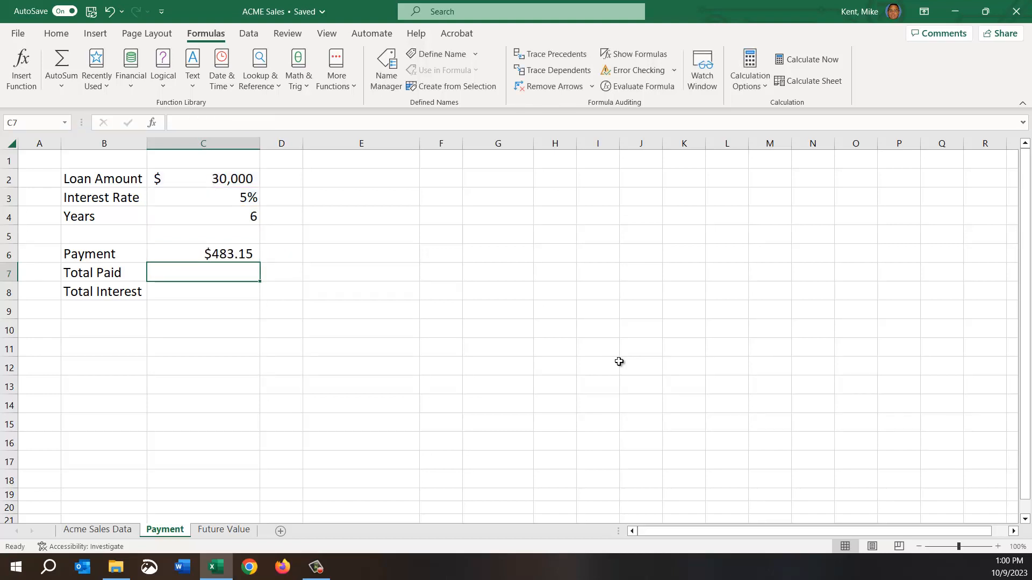
pyautogui.click(197, 177)
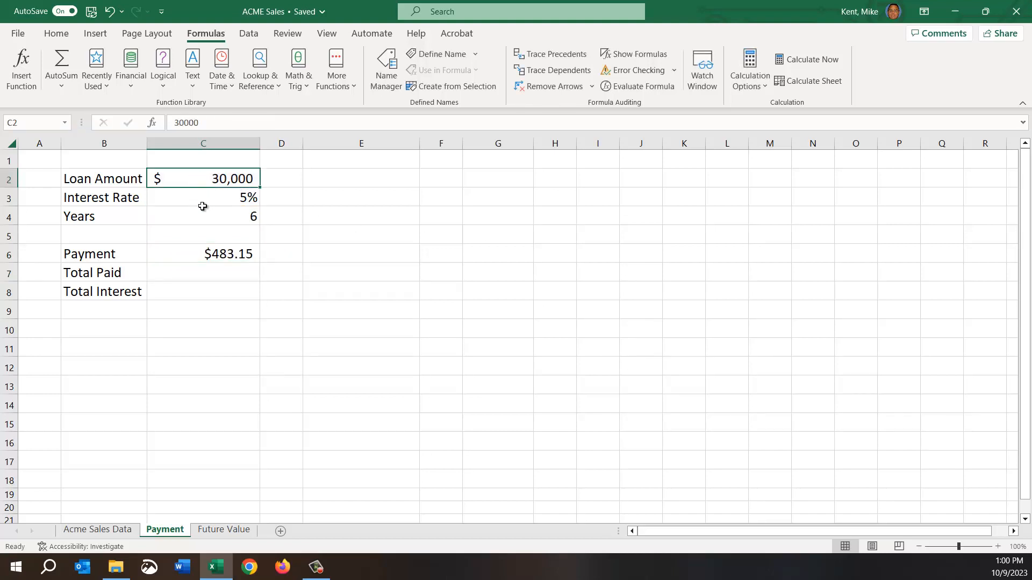
pyautogui.click(203, 200)
pyautogui.click(202, 218)
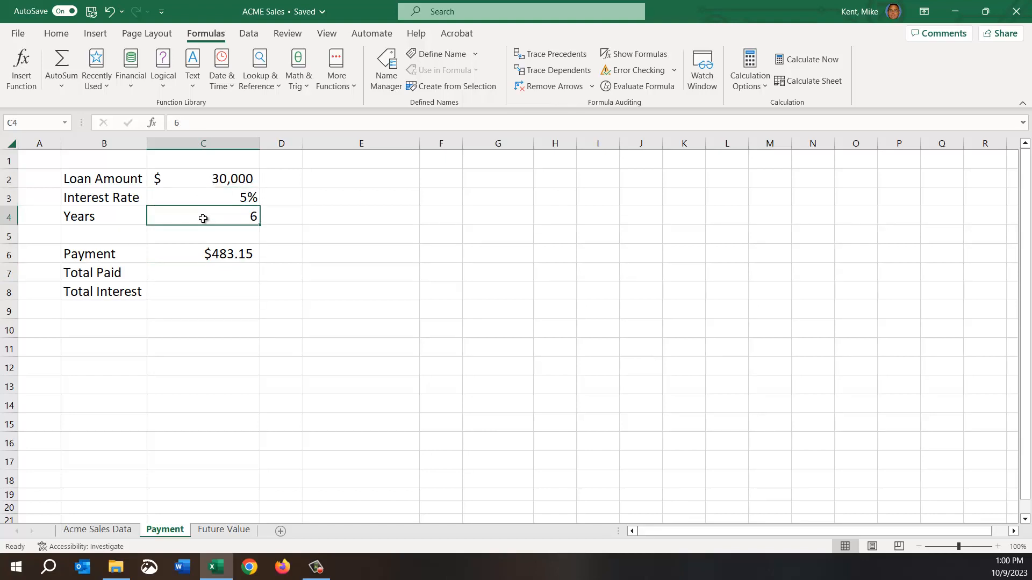
pyautogui.click(199, 257)
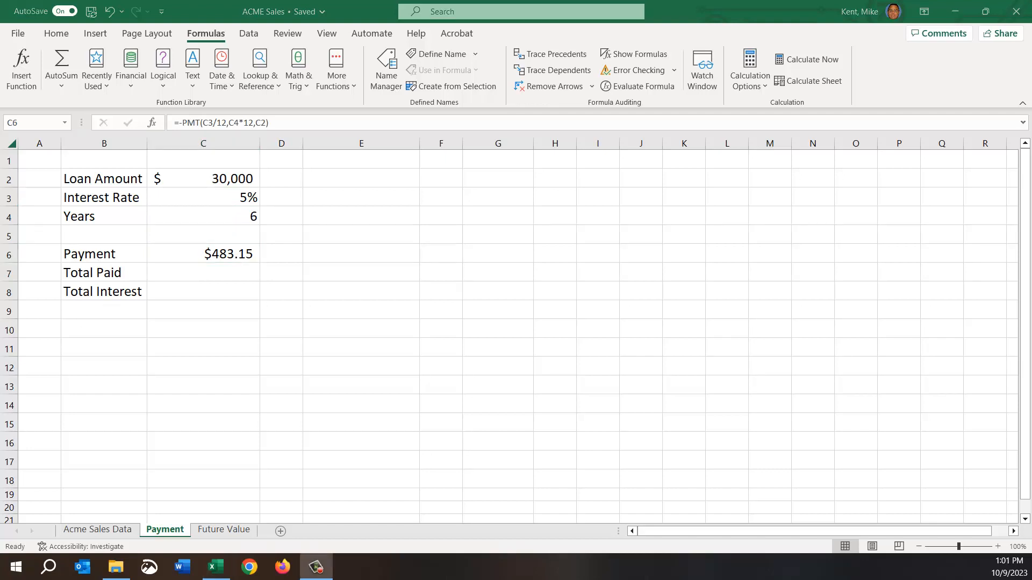
# Enter the formula =C6*C4*12 in the Total Paid cell, C7, multiplying the payment by the number of months.
pyautogui.click(201, 275)
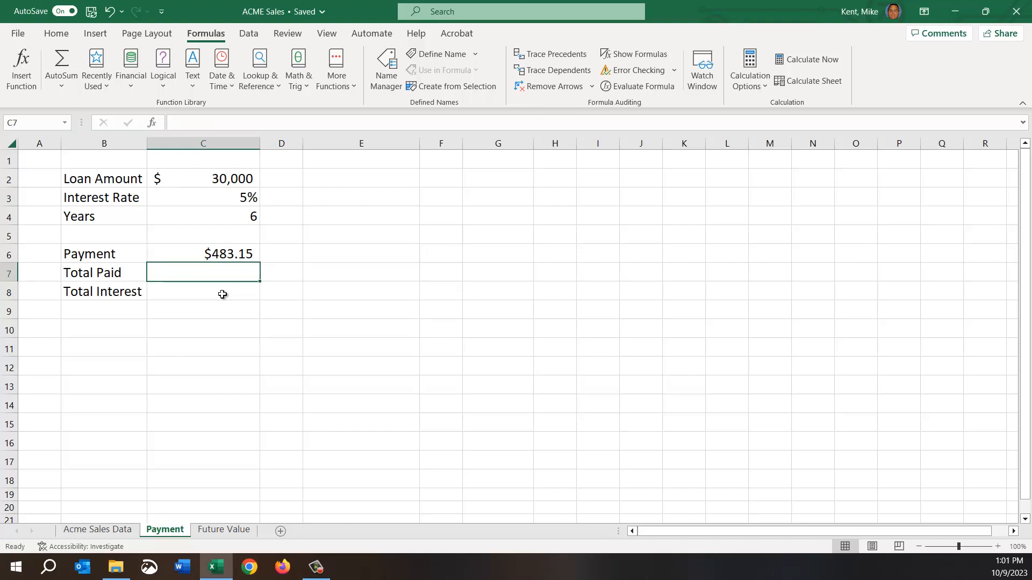
pyautogui.write('=')
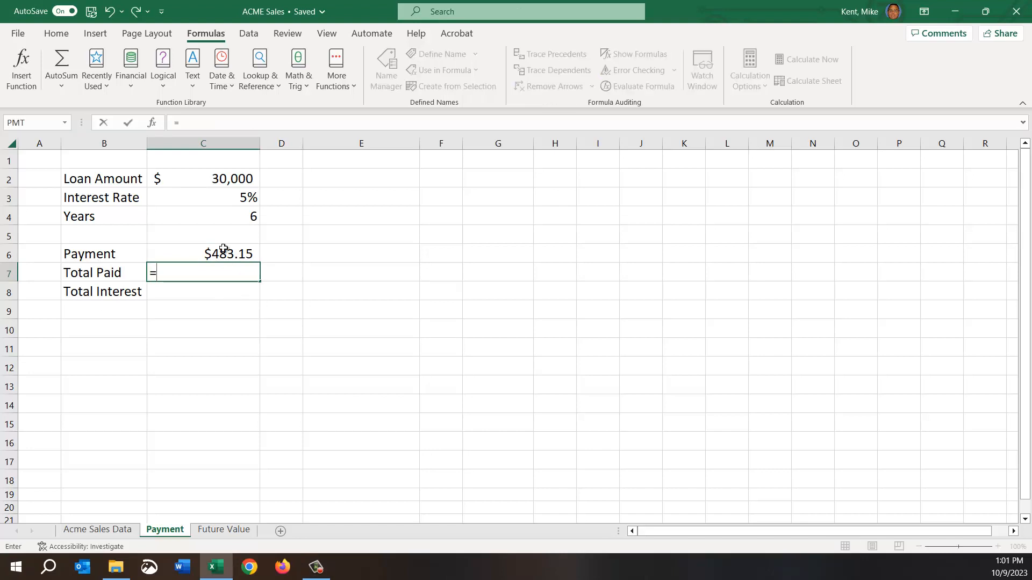
pyautogui.click(197, 255)
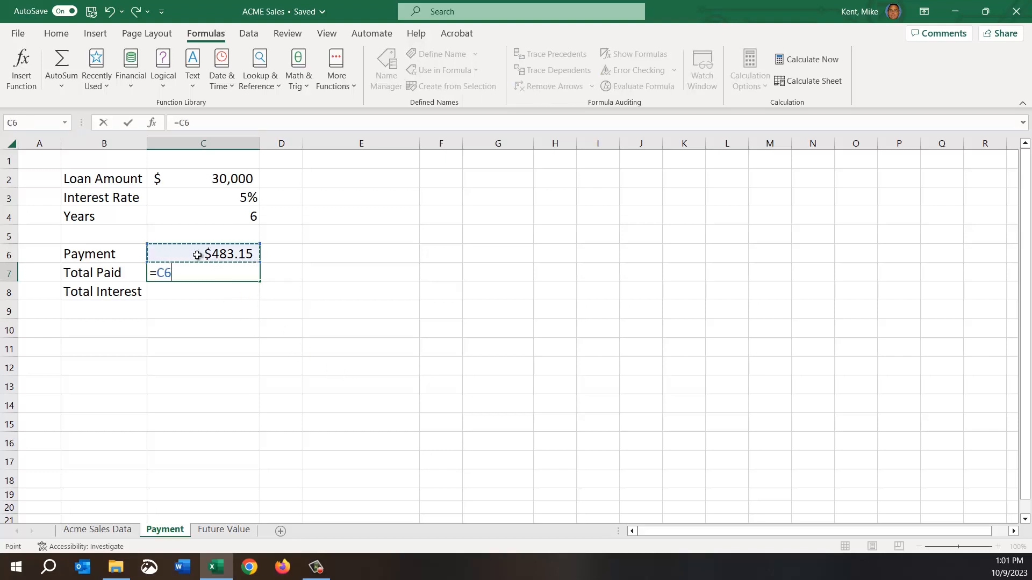
pyautogui.write('*')
pyautogui.click(192, 212)
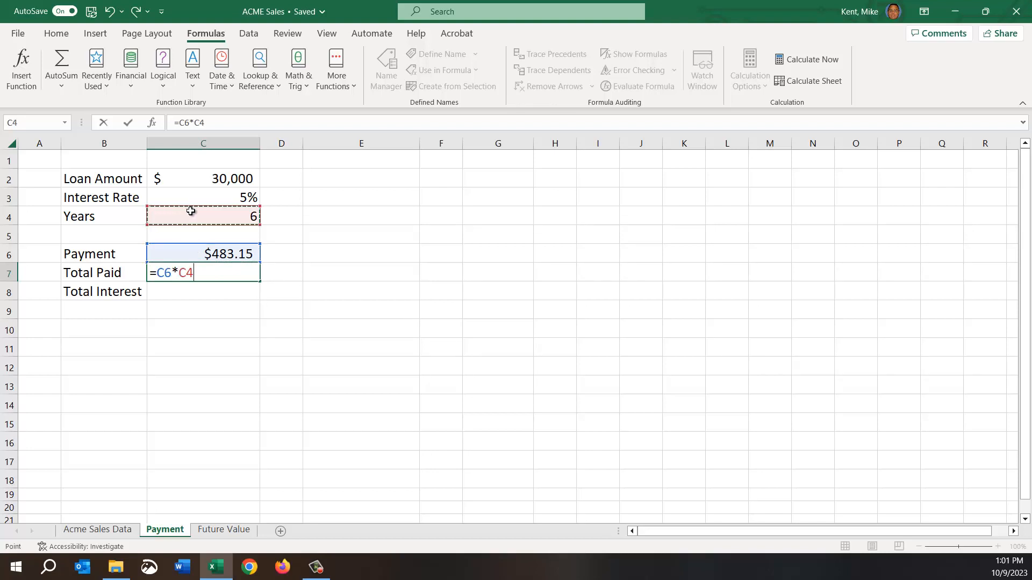
pyautogui.write('*12')
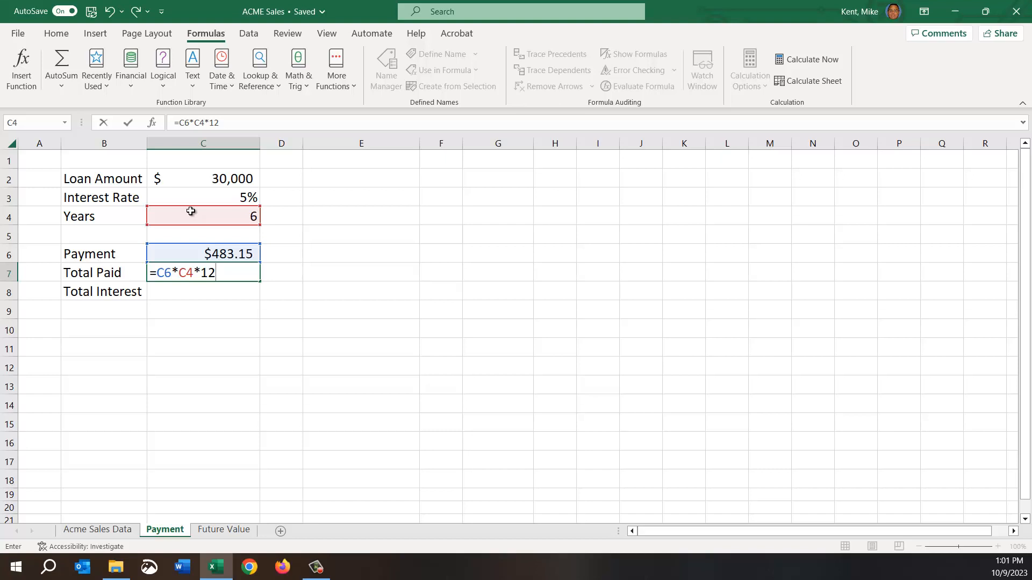
pyautogui.press('Return')
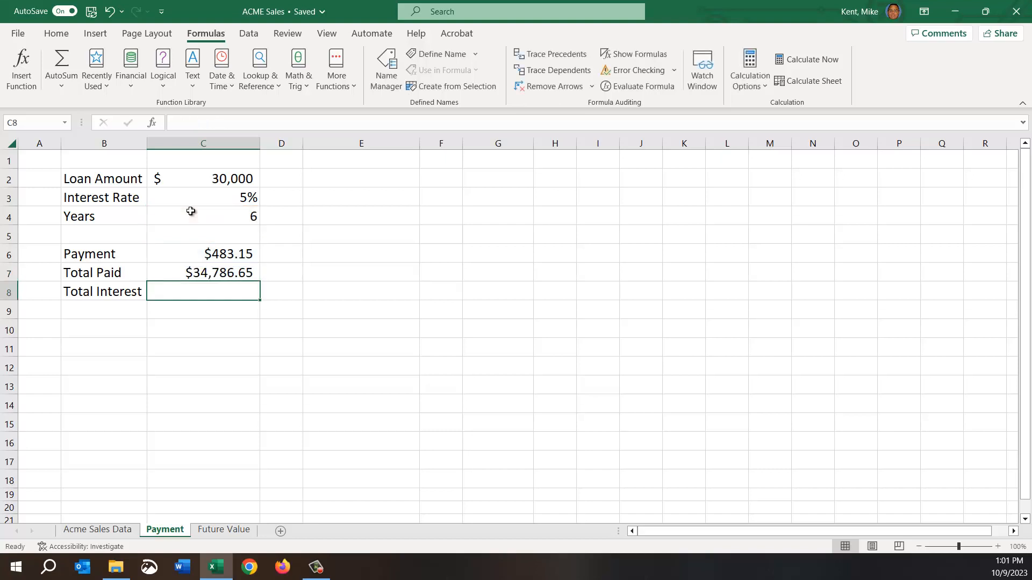
pyautogui.click(181, 269)
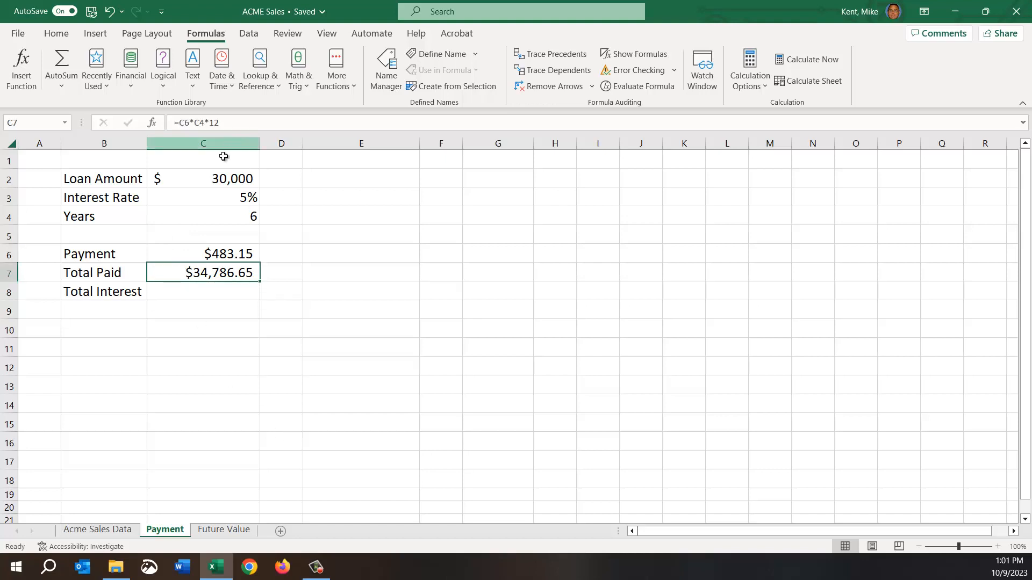
# Set the interest rate in C3 to 8% and check the Total Paid cell.
pyautogui.click(218, 181)
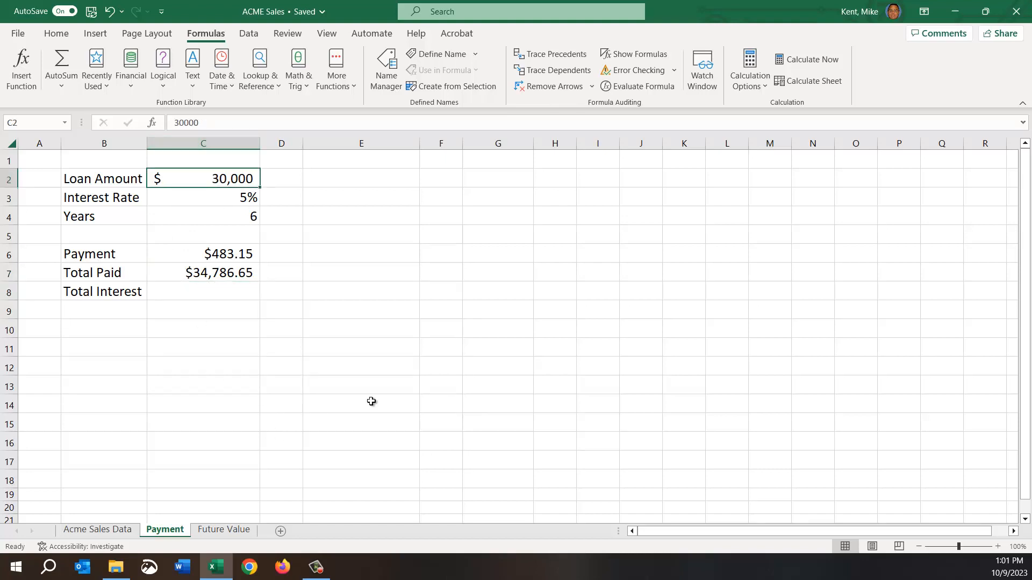
pyautogui.click(207, 203)
pyautogui.write('8')
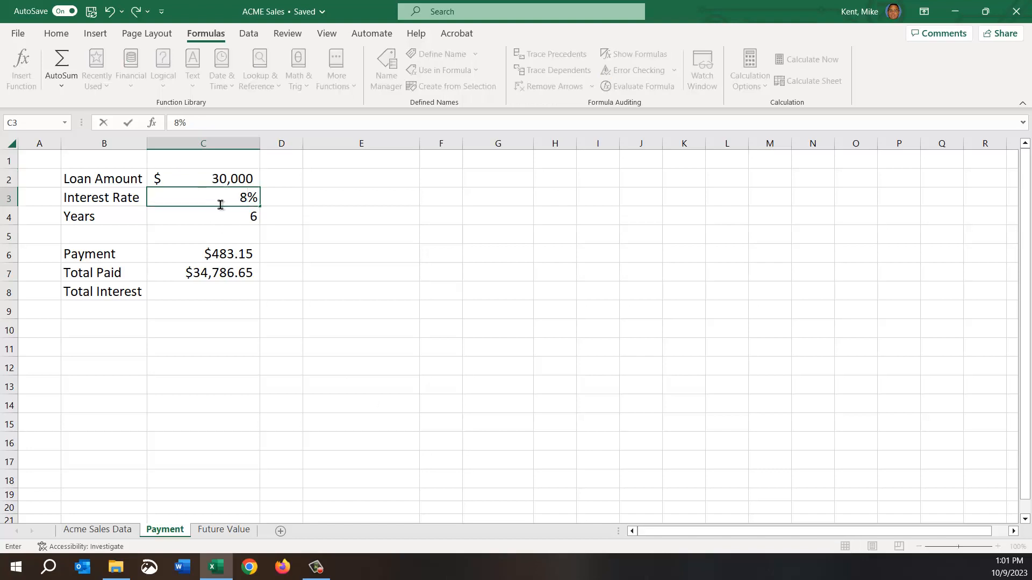
pyautogui.press('Return')
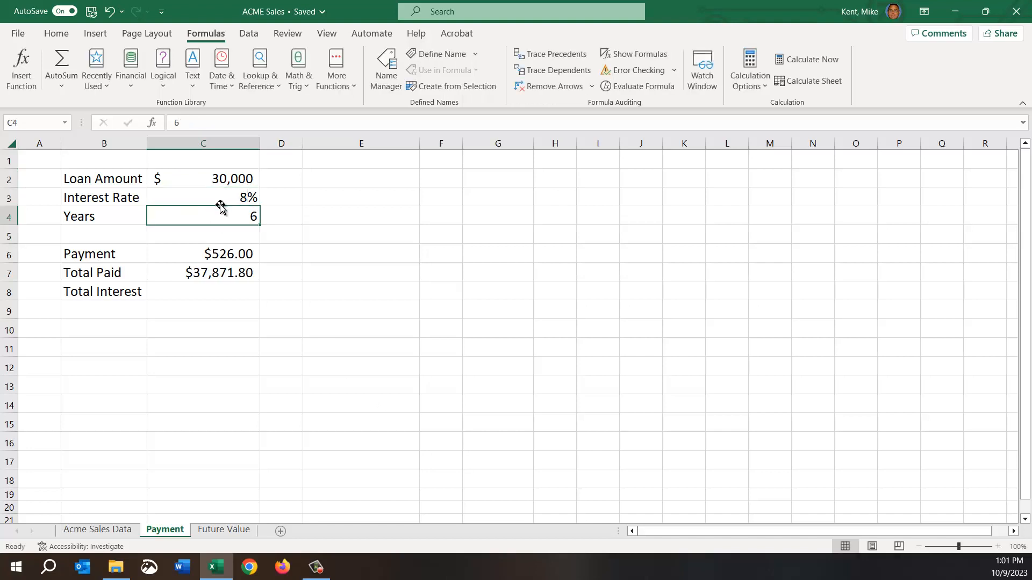
pyautogui.click(218, 276)
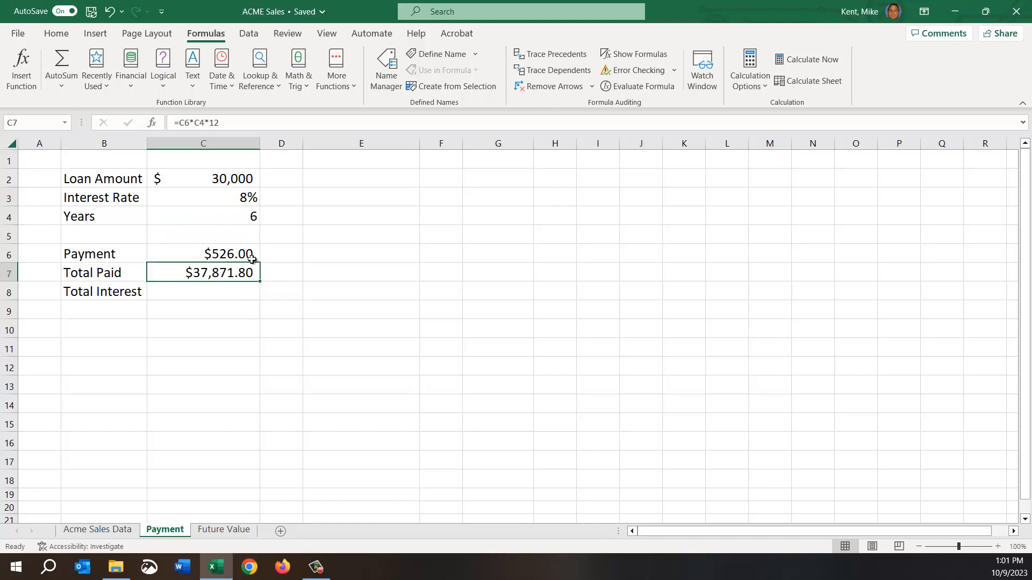
# Raise the interest rate in C3 to 10% and check the Total Paid cell again.
pyautogui.click(215, 196)
pyautogui.write('10')
pyautogui.press('Return')
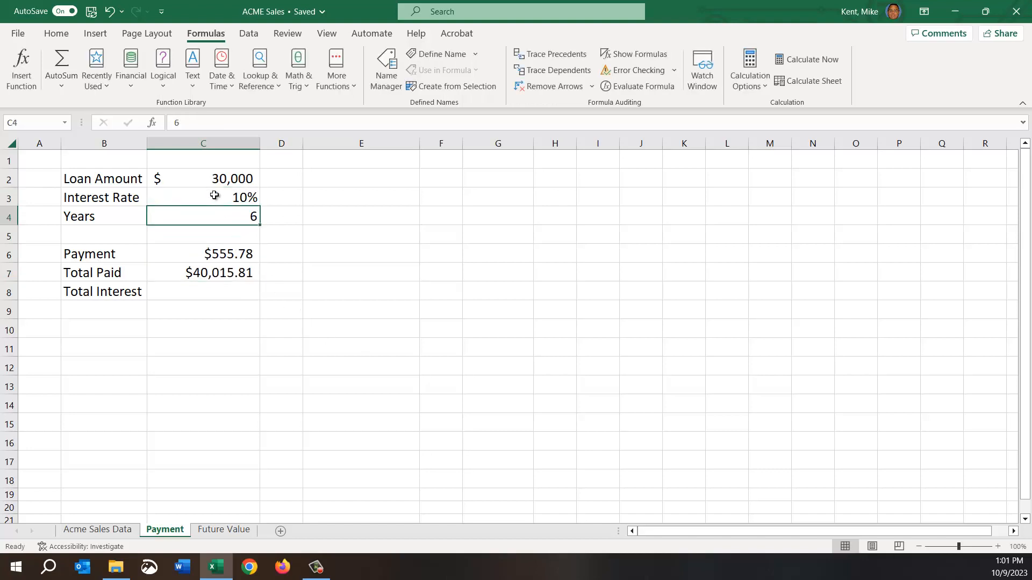
pyautogui.click(215, 279)
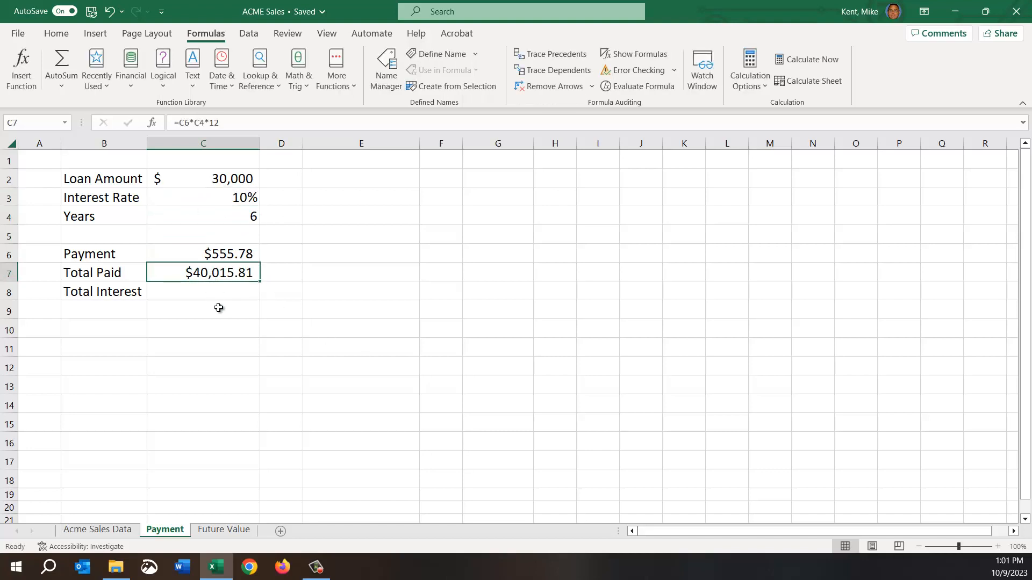
pyautogui.click(242, 199)
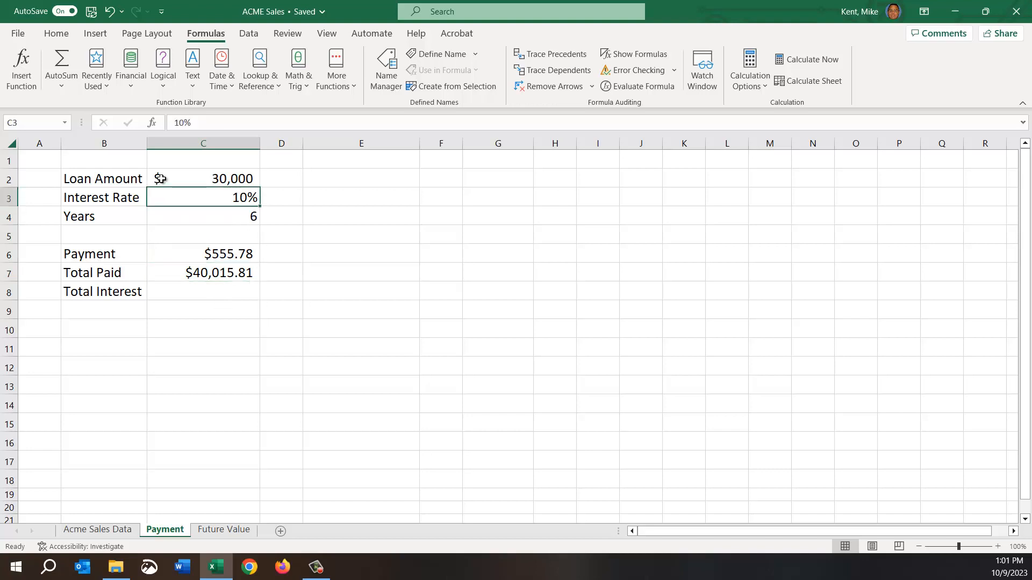
# Inspect the Payment formula's cell references, try an interest rate of 4% in C3, and set the rate back to 5%.
pyautogui.doubleClick(211, 254)
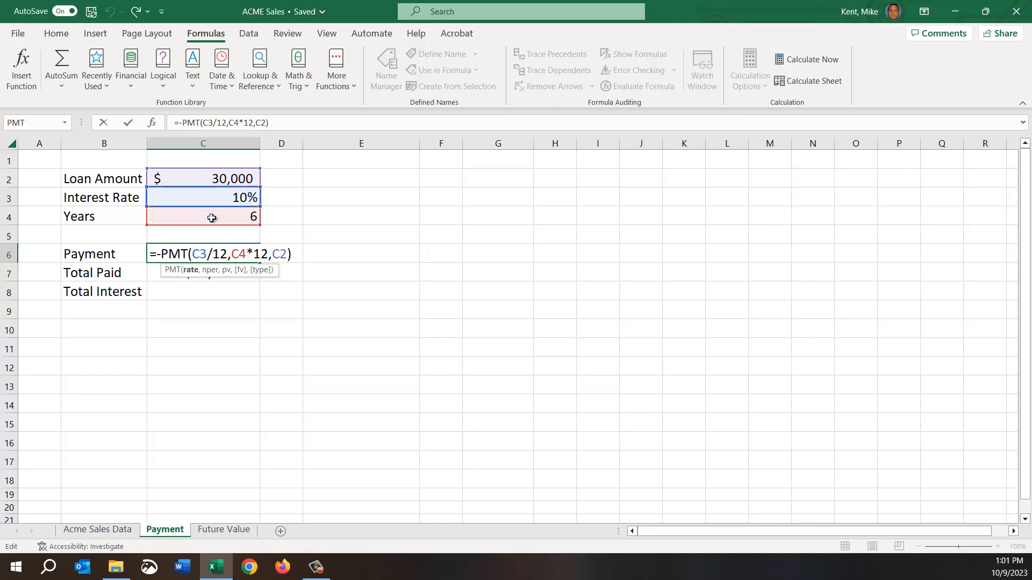
pyautogui.press('Escape')
pyautogui.click(213, 197)
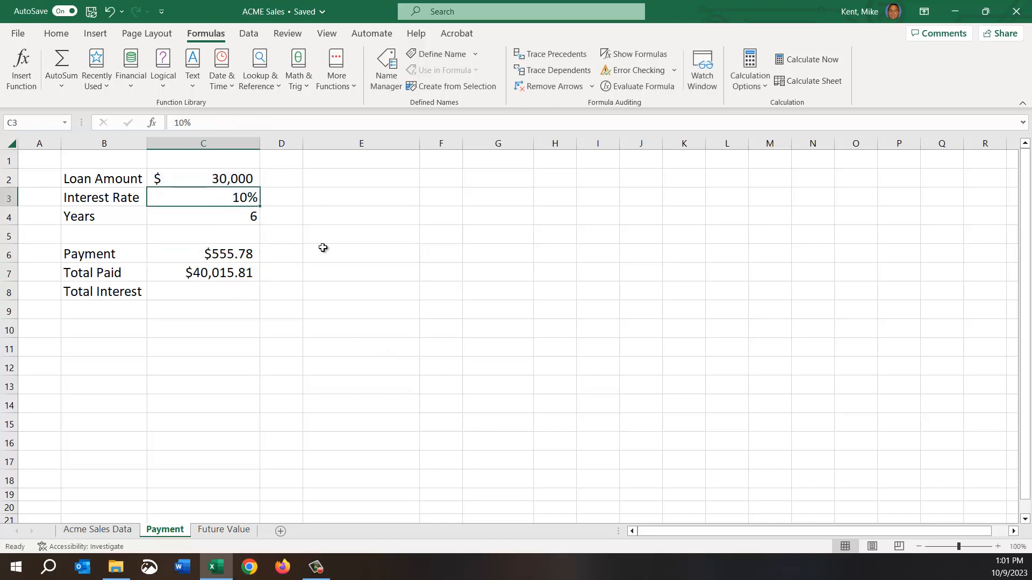
pyautogui.write('4')
pyautogui.press('Return')
pyautogui.press('Up')
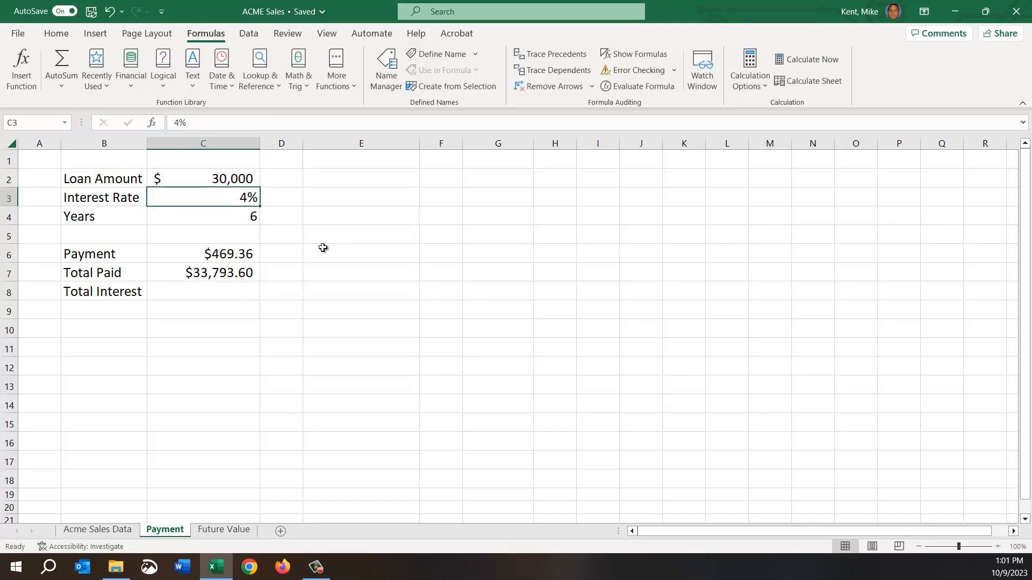
pyautogui.write('5')
pyautogui.press('Return')
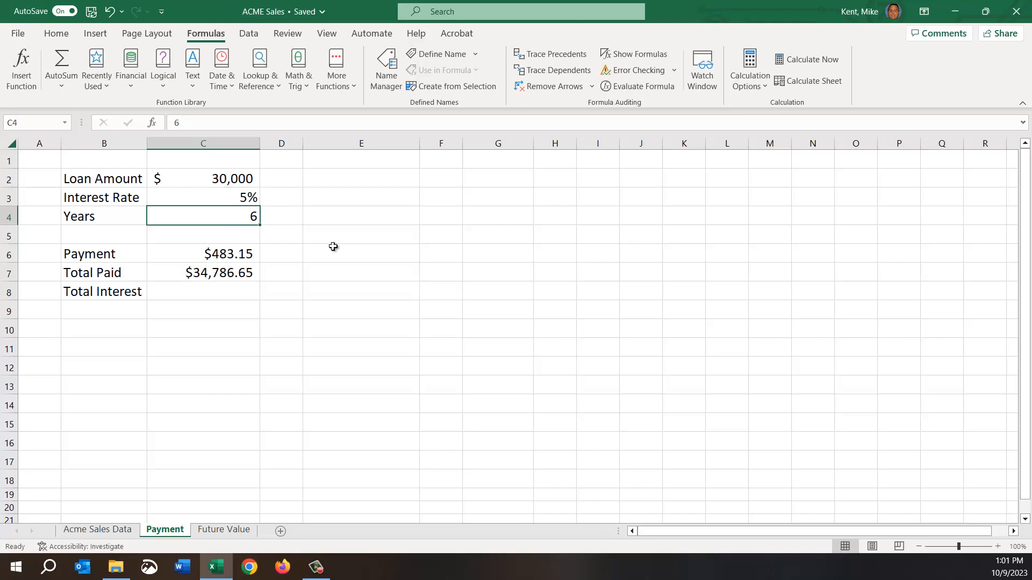
# Set the loan amount in C2 to 20,000 and check the Payment and Total Paid cells.
pyautogui.click(199, 183)
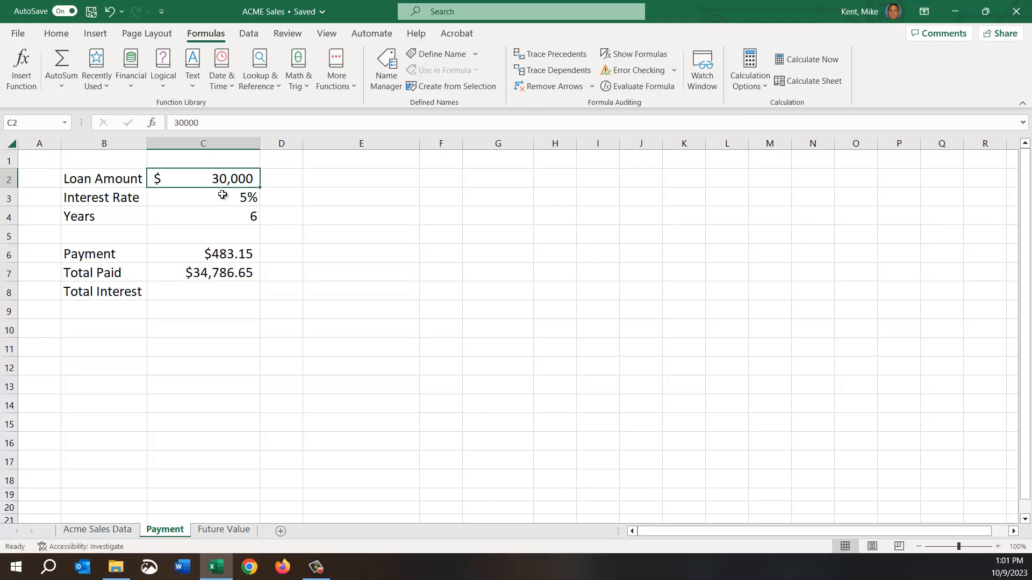
pyautogui.write('20000')
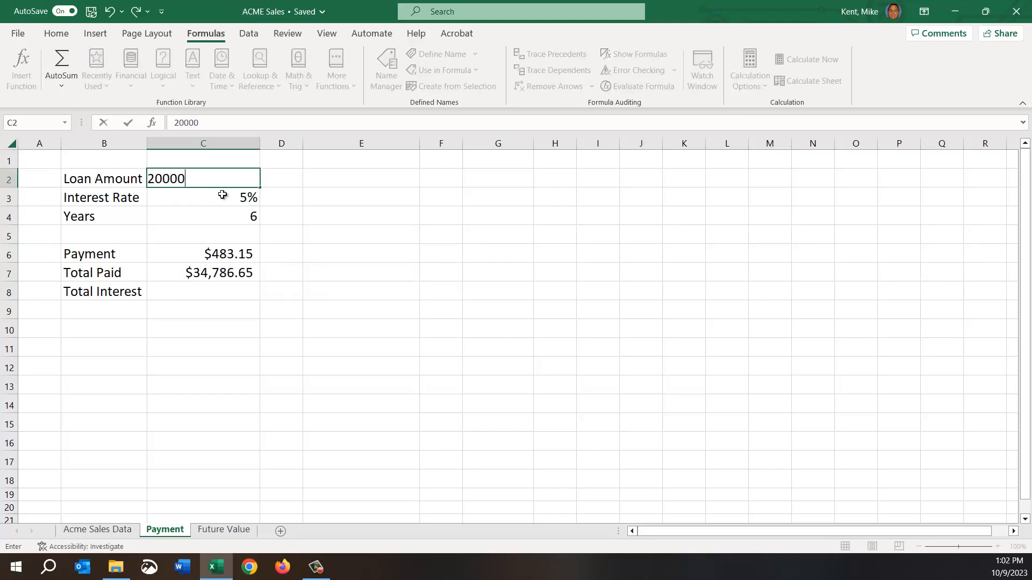
pyautogui.press('Return')
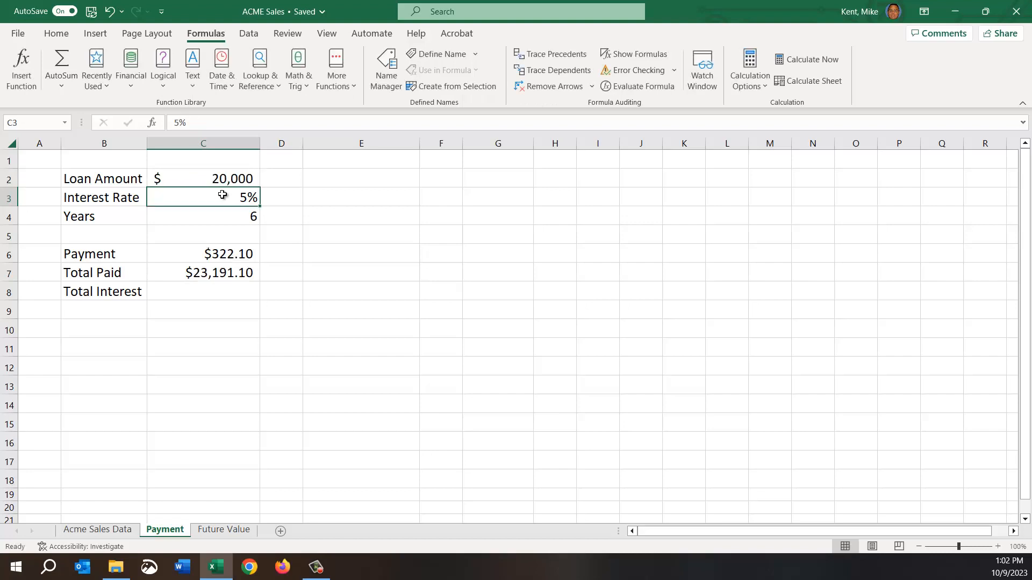
pyautogui.click(240, 217)
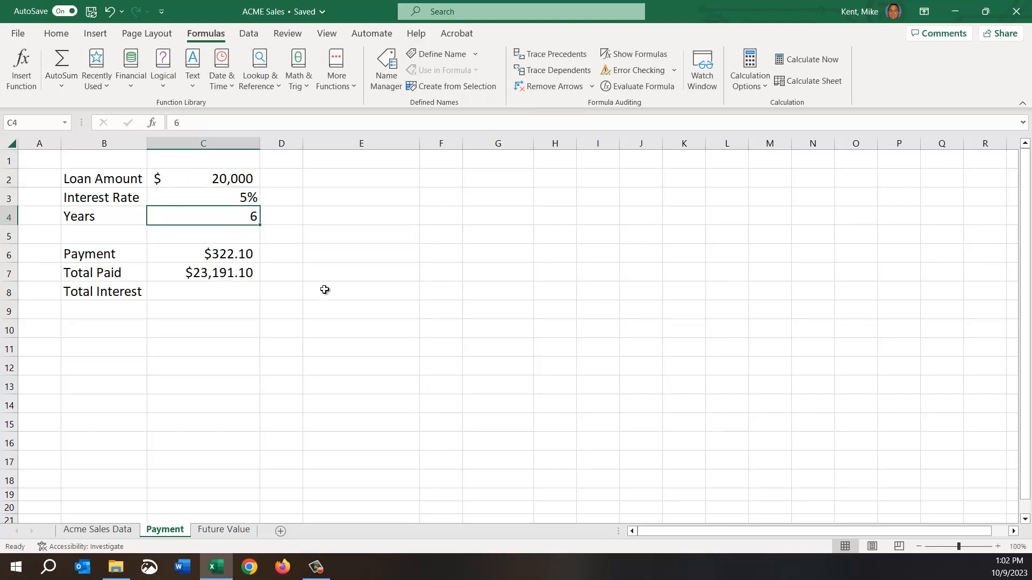
pyautogui.click(183, 257)
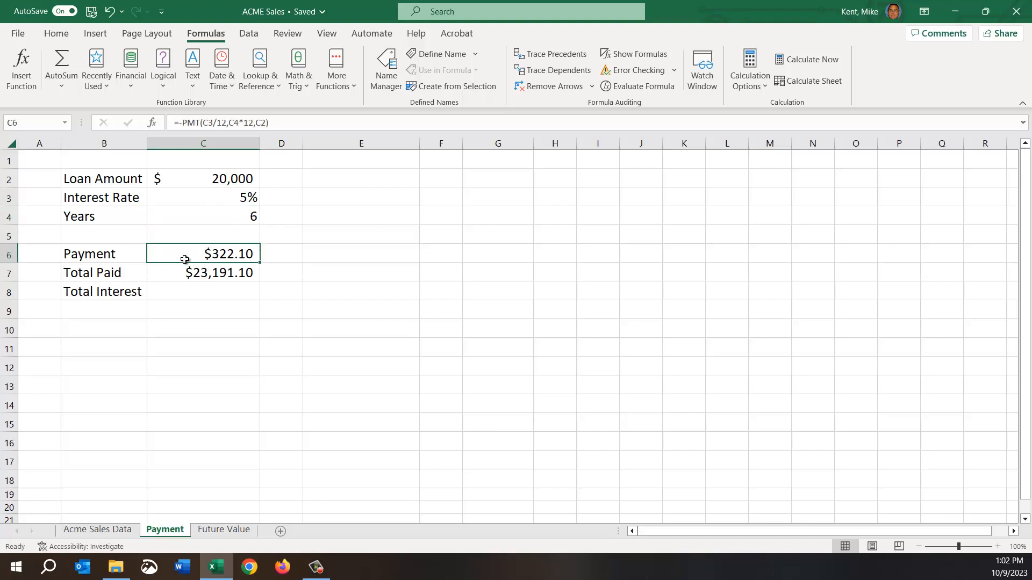
pyautogui.click(179, 276)
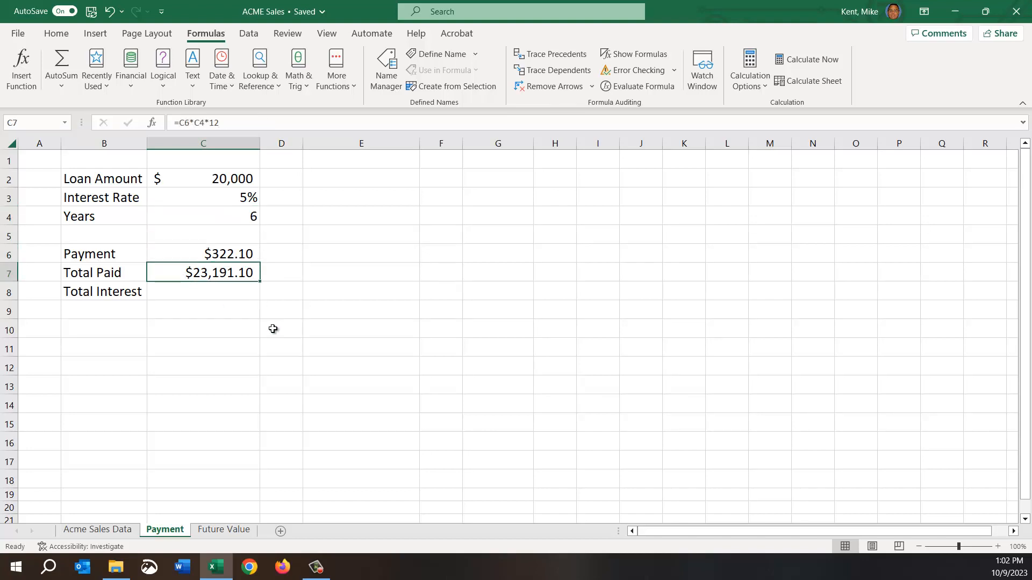
# Enter the formula =C7-C2 in the Total Interest cell, C8, subtracting the loan amount from the total paid.
pyautogui.click(180, 288)
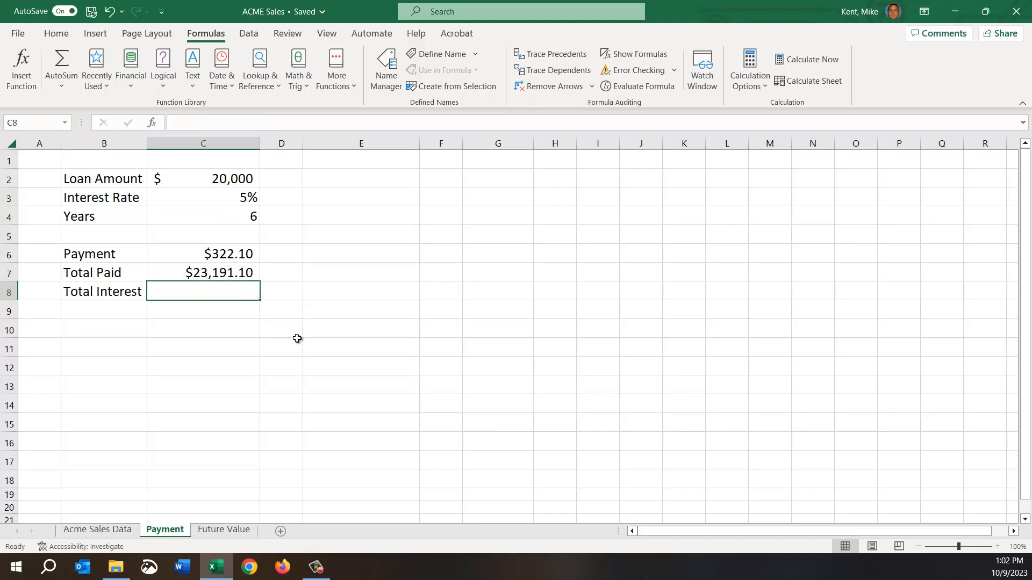
pyautogui.write('=')
pyautogui.click(209, 276)
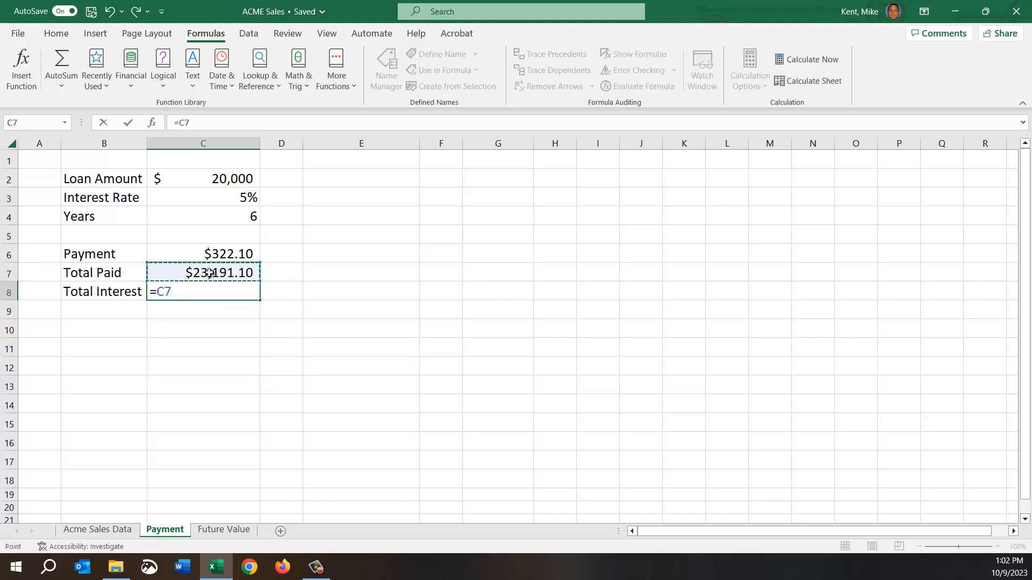
pyautogui.write('-')
pyautogui.click(204, 183)
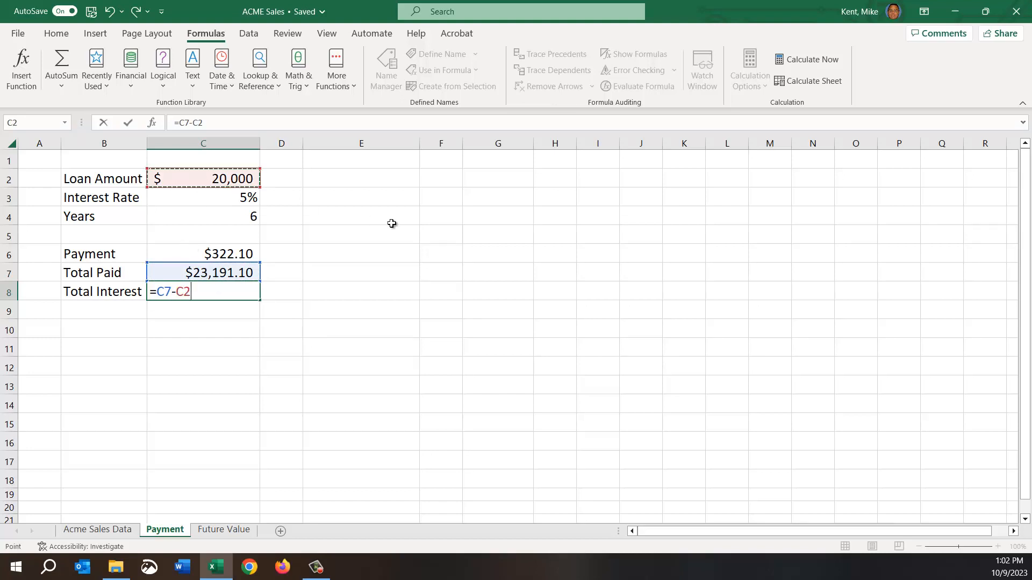
pyautogui.press('Return')
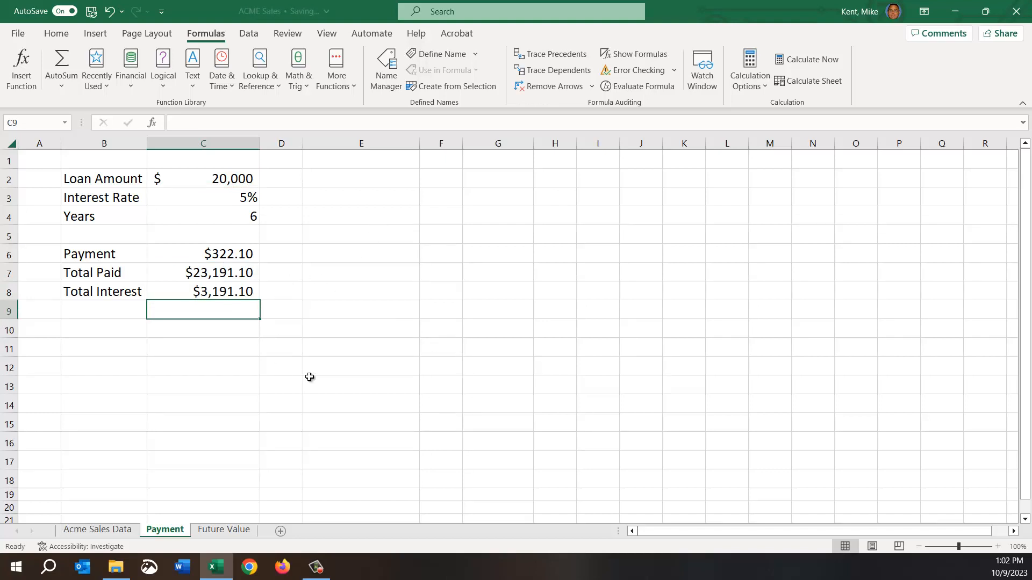
# Inspect the monthly conversions C3/12 and C4*12 inside the Payment formula in C6, leaving the formula as it is.
pyautogui.doubleClick(232, 253)
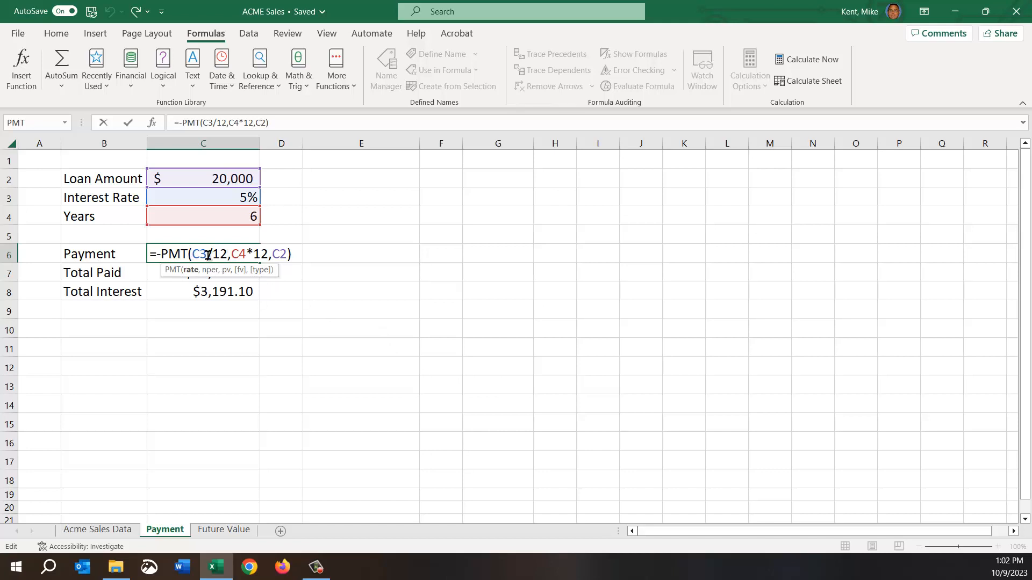
pyautogui.moveTo(208, 255); pyautogui.dragTo(228, 255)
pyautogui.moveTo(232, 255); pyautogui.dragTo(265, 252)
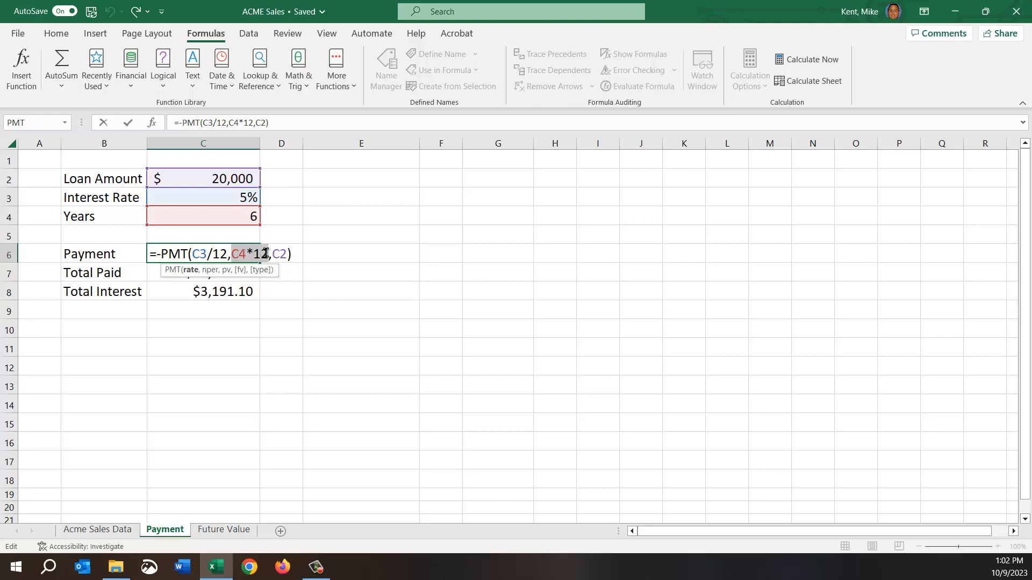
pyautogui.press('Escape')
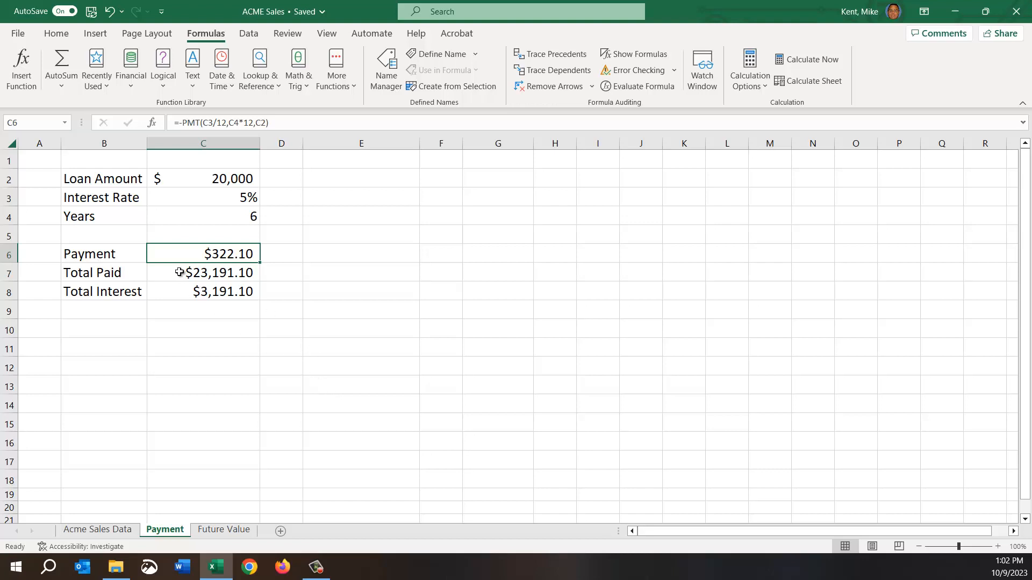
# Set the interest rate in C3 to 10%.
pyautogui.click(206, 204)
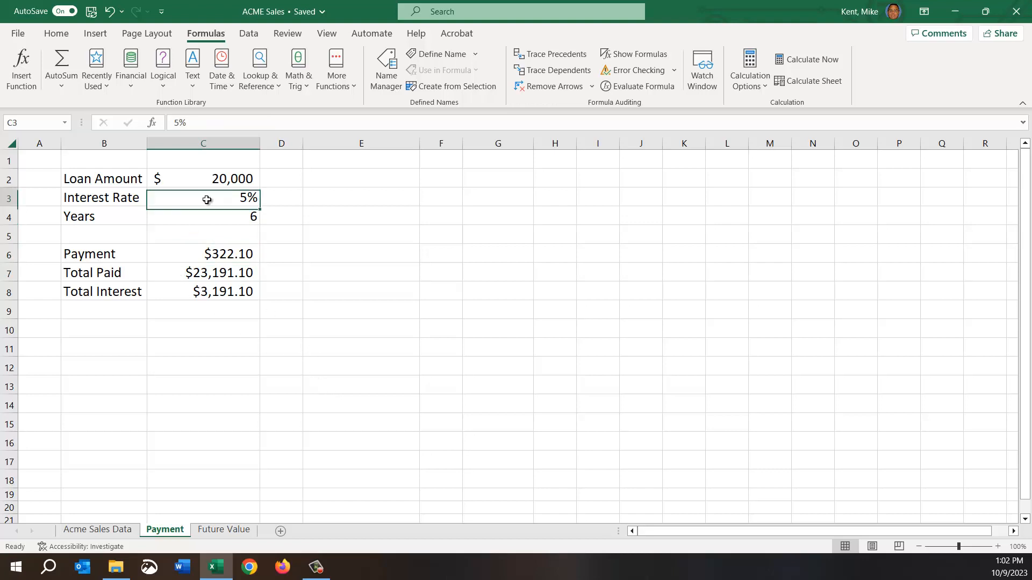
pyautogui.write('10')
pyautogui.press('Return')
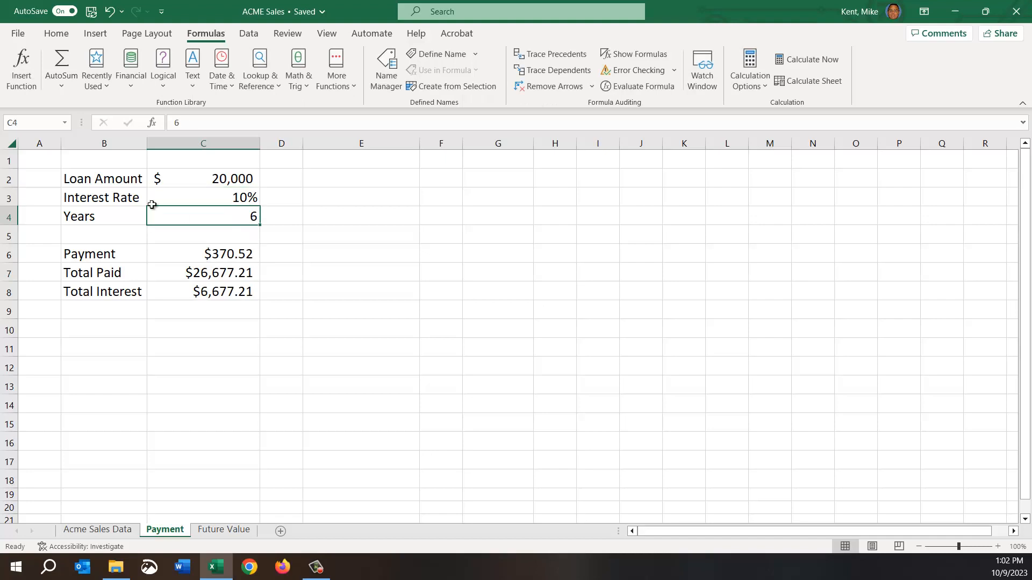
# Set the loan amount in C2 to 100,000 and the loan term in C4 to 30 years.
pyautogui.click(181, 179)
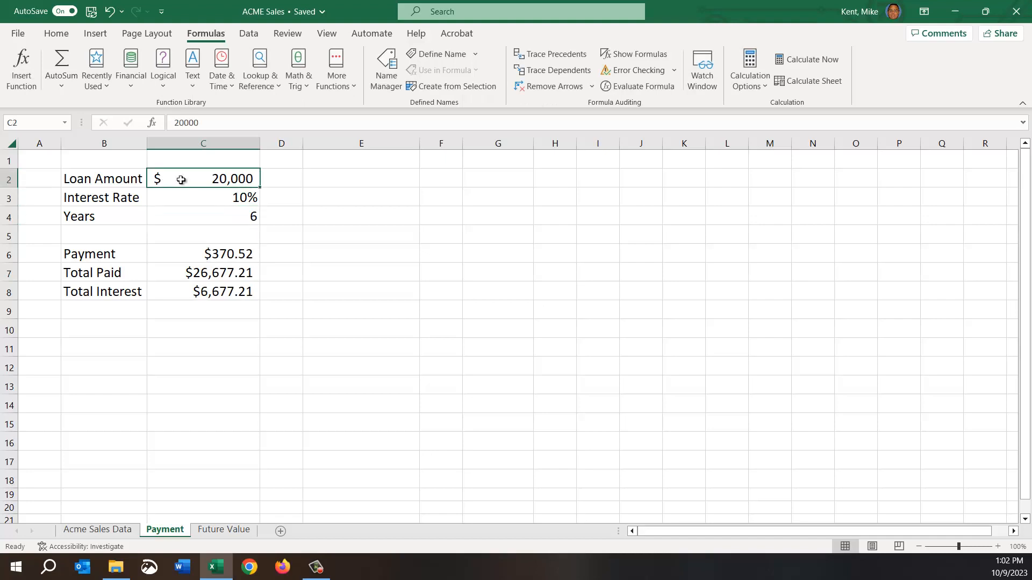
pyautogui.write('100000')
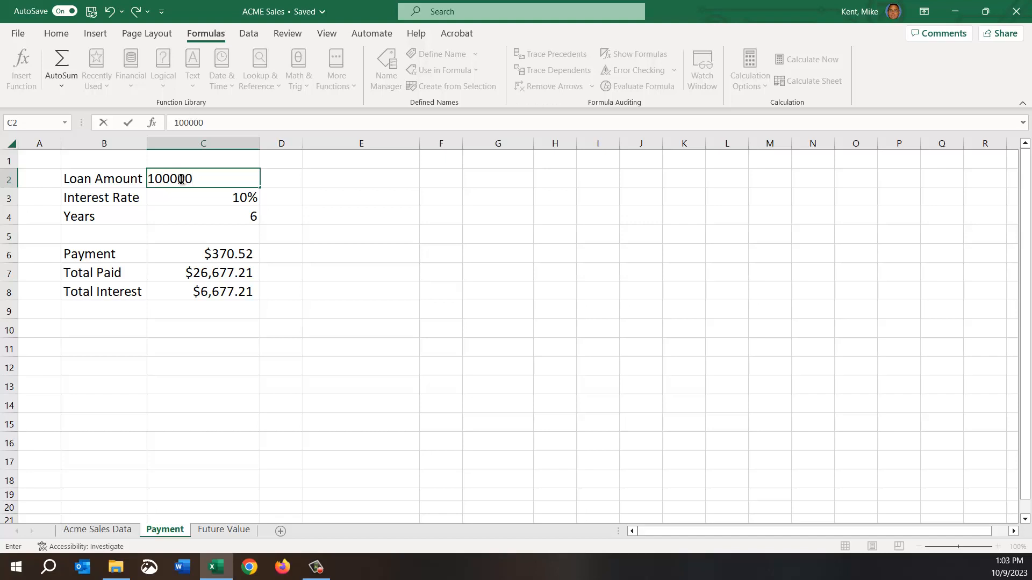
pyautogui.press('Return')
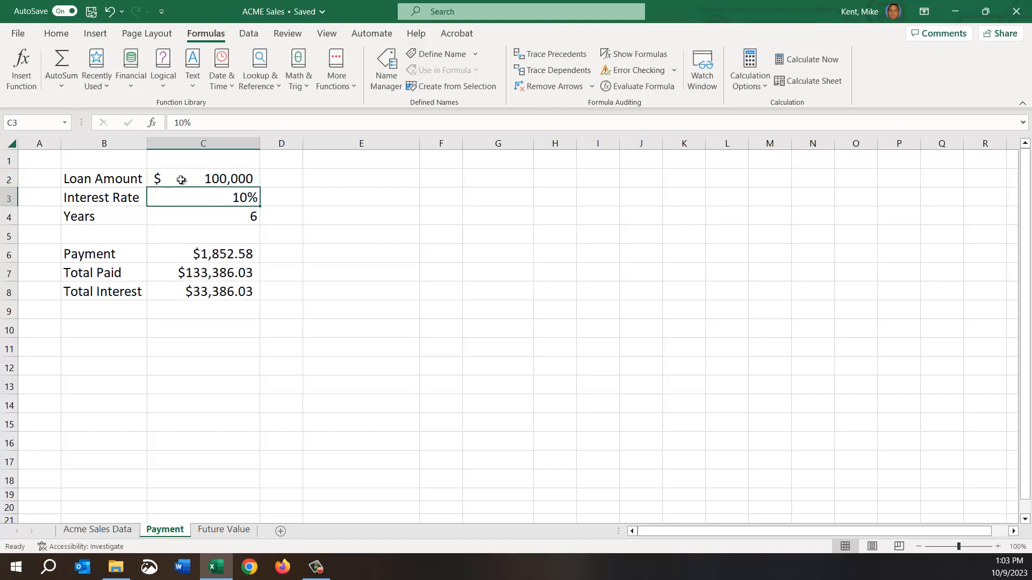
pyautogui.press('Return')
pyautogui.write('30')
pyautogui.press('Return')
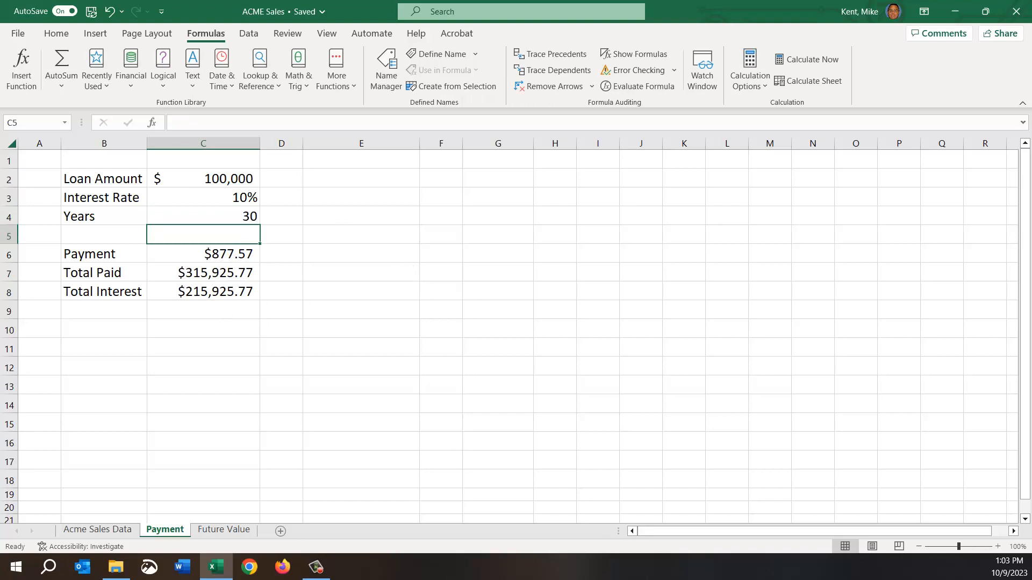
# Review the Payment, Total Paid and Total Interest formulas in C6 through C8.
pyautogui.click(202, 251)
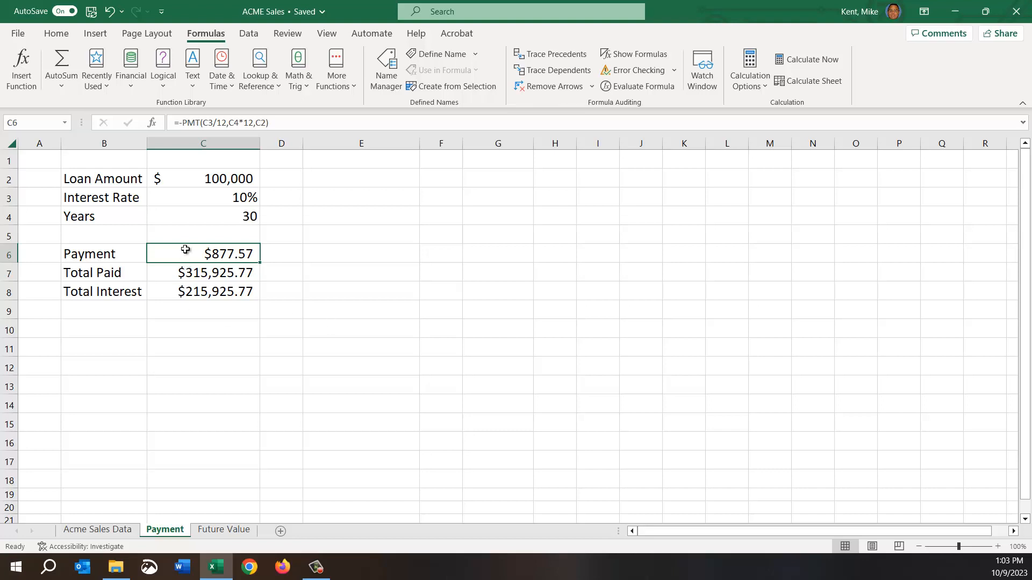
pyautogui.click(199, 272)
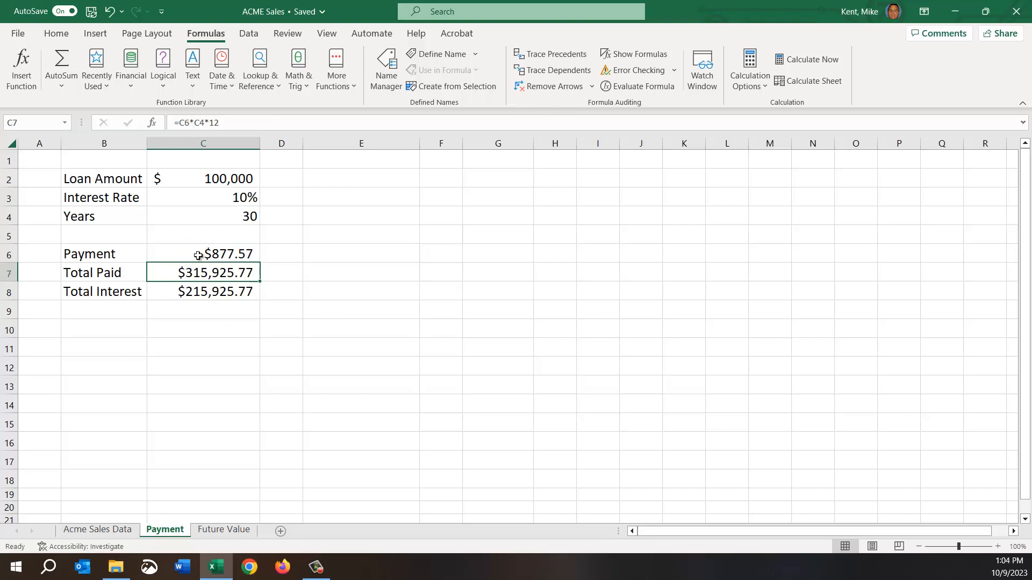
pyautogui.click(198, 257)
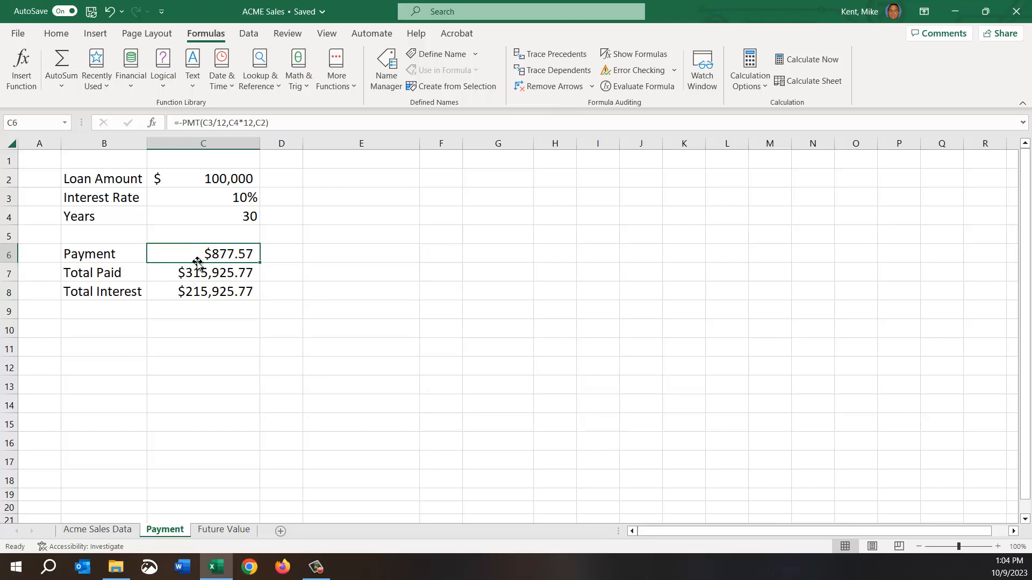
pyautogui.click(202, 275)
pyautogui.click(207, 290)
pyautogui.click(203, 257)
# Copy the loan figures and formulas in C2:C8 and paste them into column E starting at E2.
pyautogui.moveTo(206, 178); pyautogui.dragTo(201, 290)
pyautogui.rightClick(189, 254)
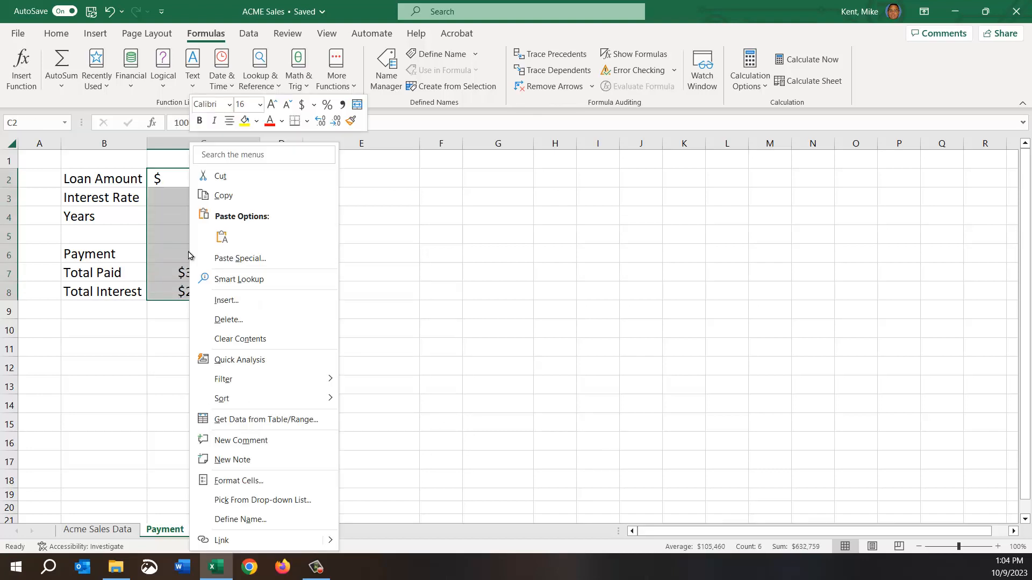
pyautogui.click(215, 201)
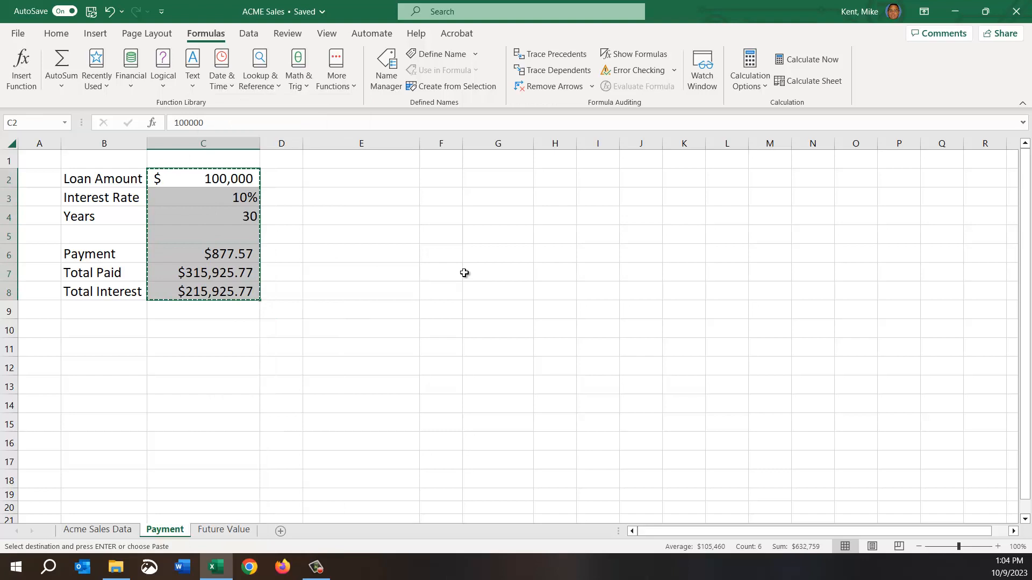
pyautogui.click(358, 178)
pyautogui.rightClick(354, 182)
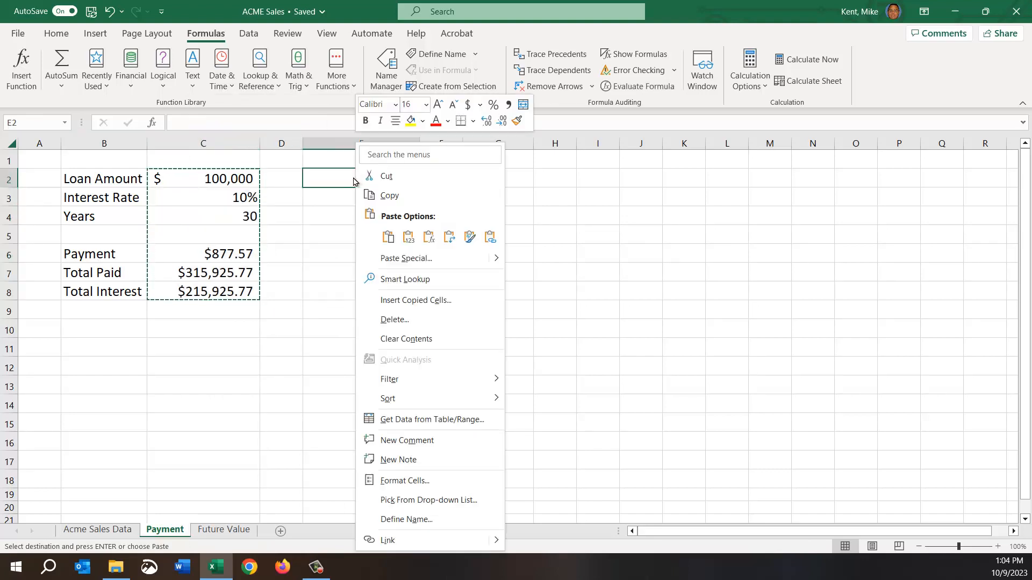
pyautogui.click(388, 237)
pyautogui.click(401, 366)
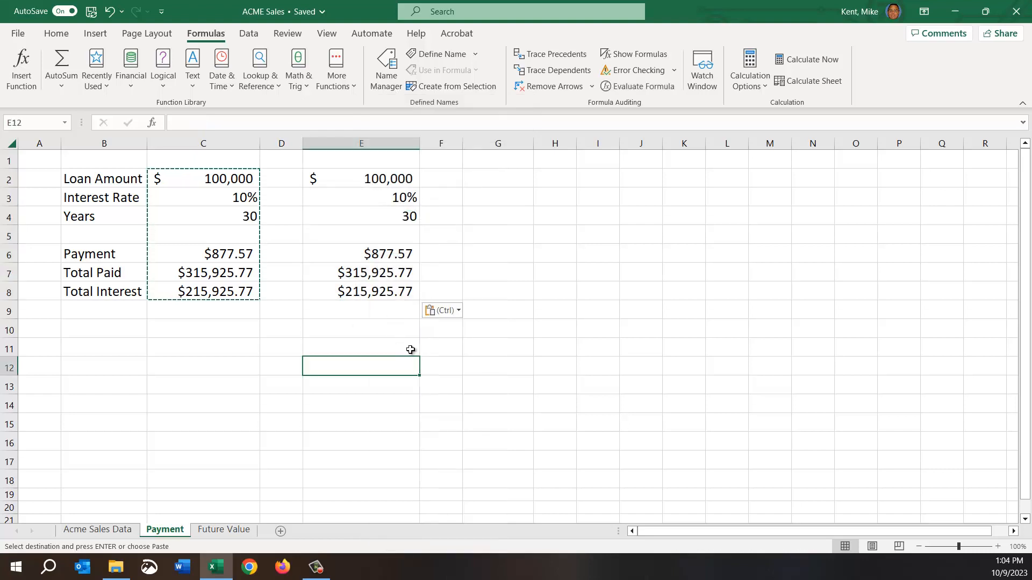
# Set the loan term of the copied loan in E4 to 15 years.
pyautogui.click(379, 216)
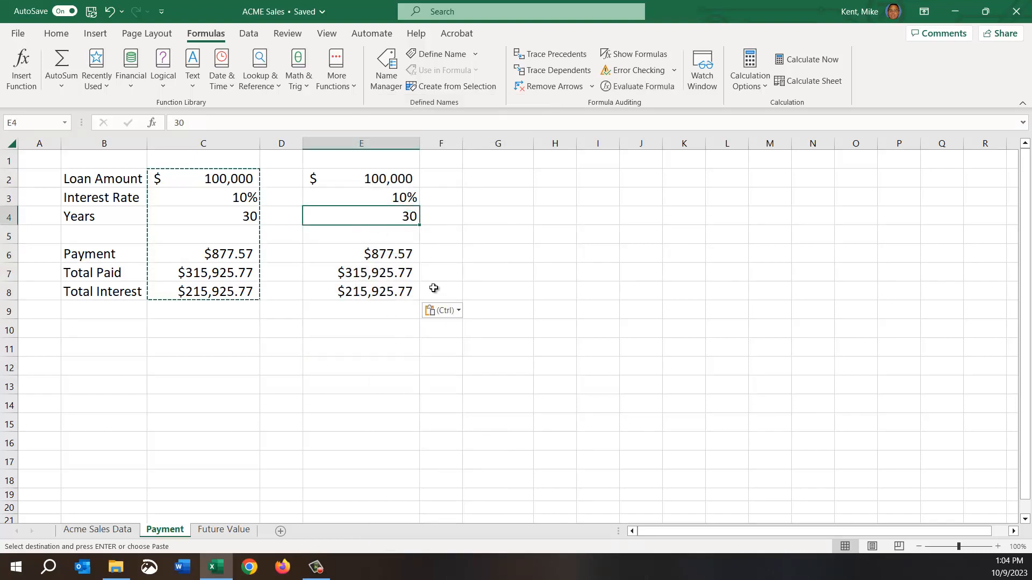
pyautogui.write('15')
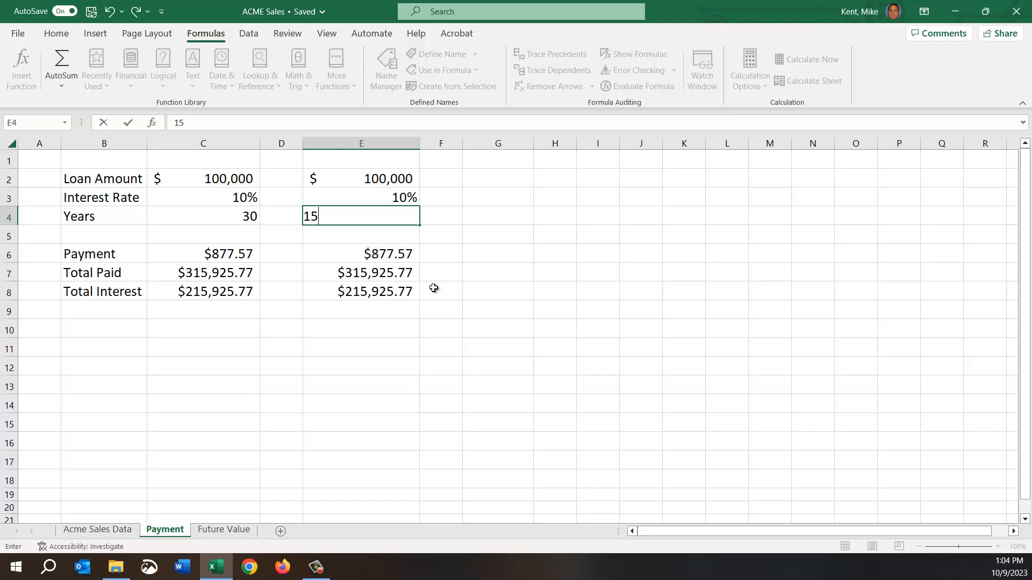
pyautogui.press('Return')
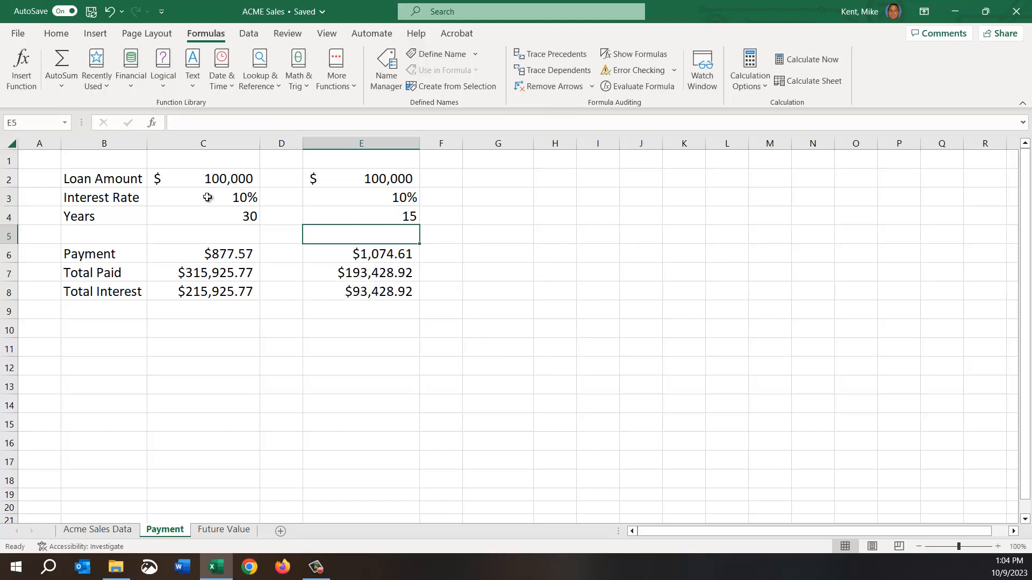
# Compare the loan amount, years, payment and interest figures of the 30-year loan in column C with the 15-year loan in column E.
pyautogui.click(208, 179)
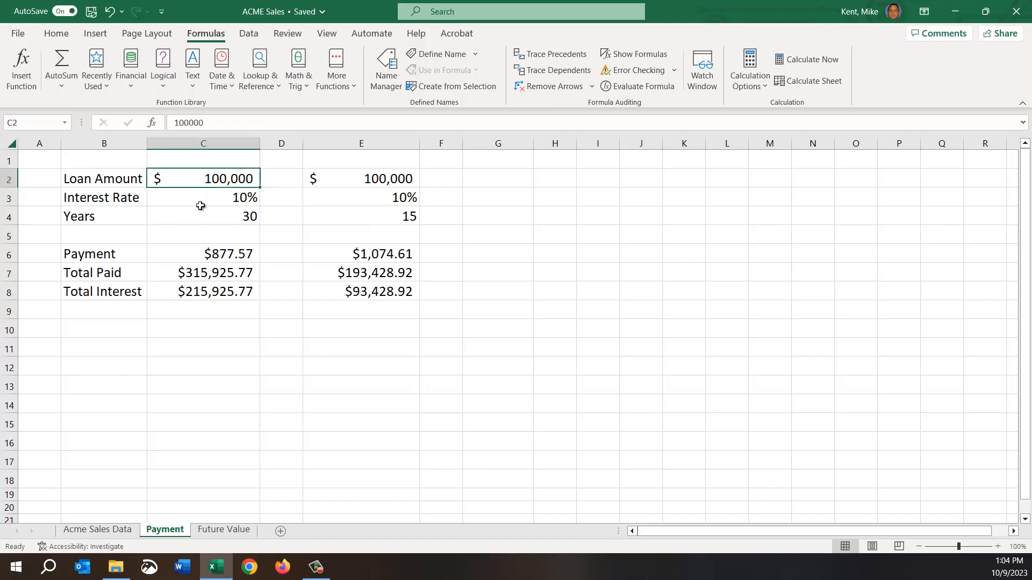
pyautogui.click(230, 219)
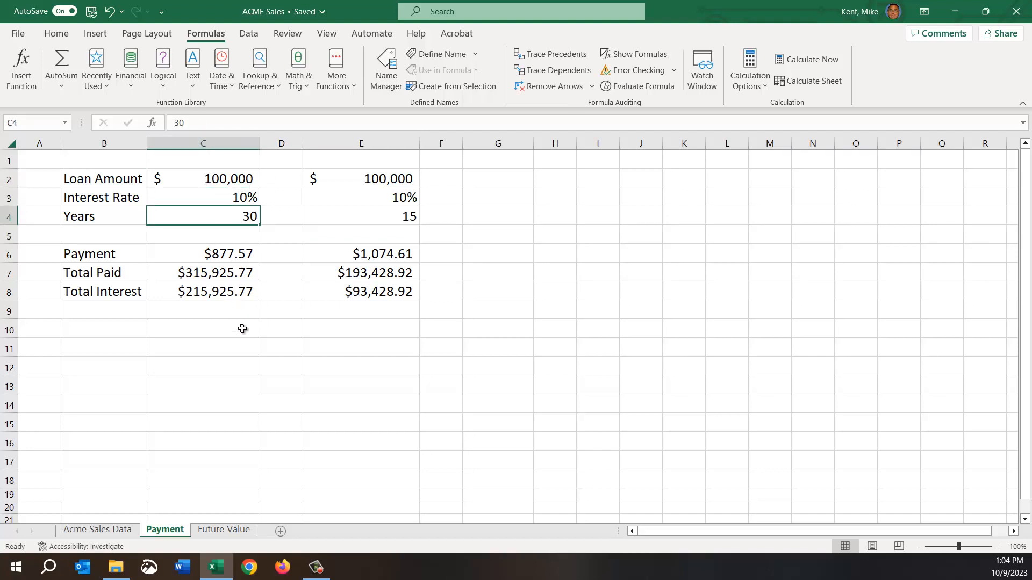
pyautogui.click(185, 298)
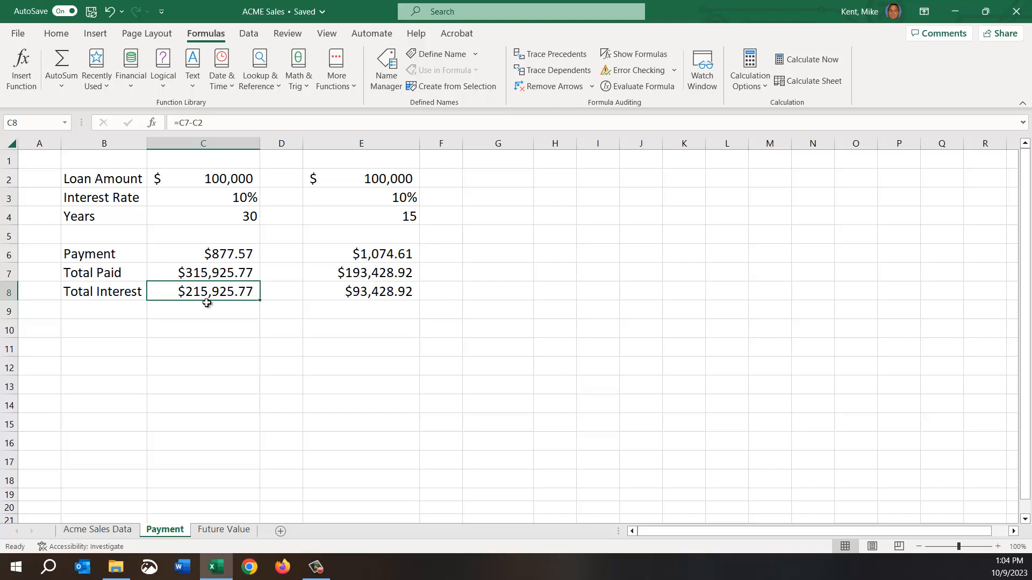
pyautogui.click(228, 180)
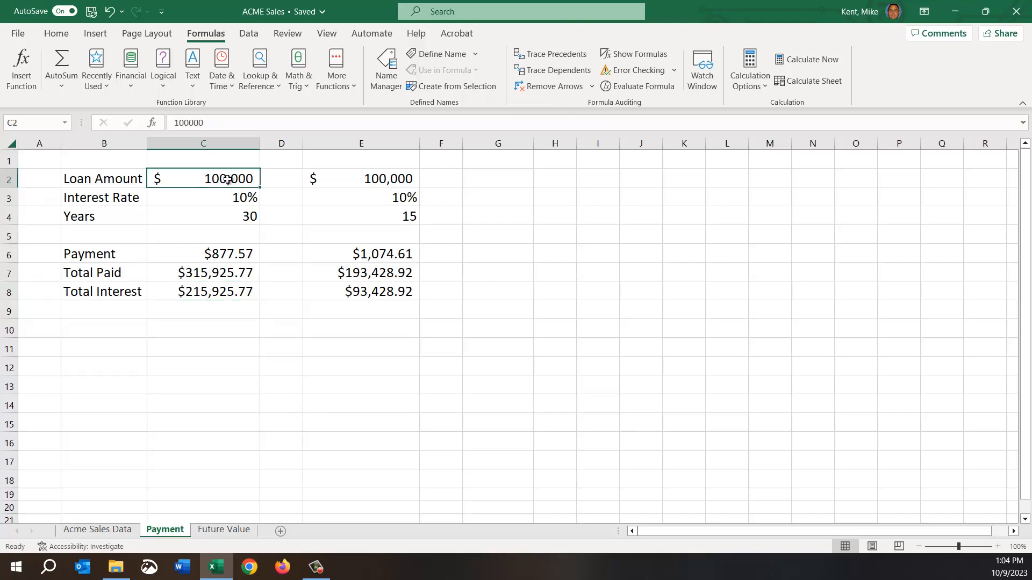
pyautogui.click(215, 278)
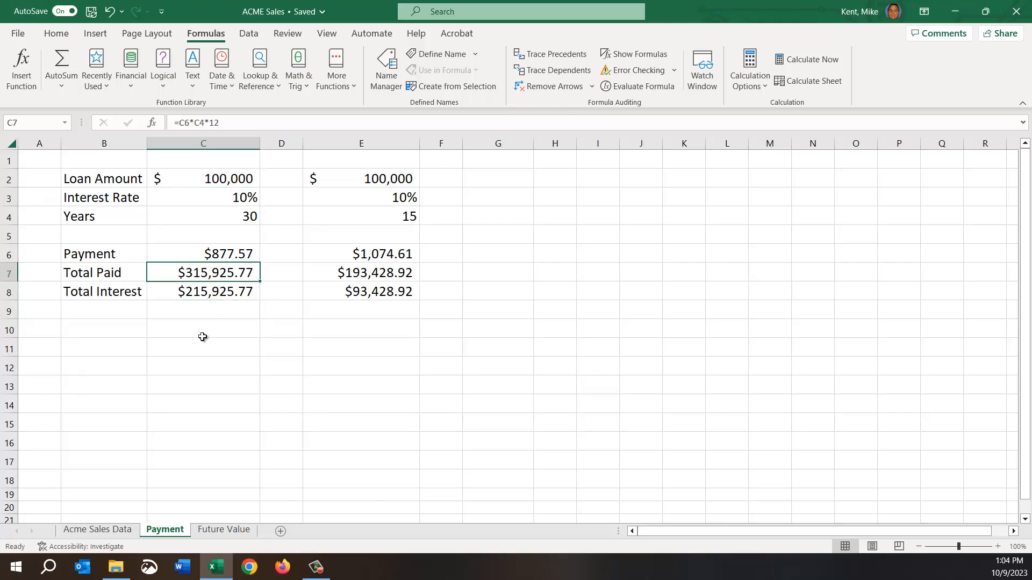
pyautogui.click(216, 221)
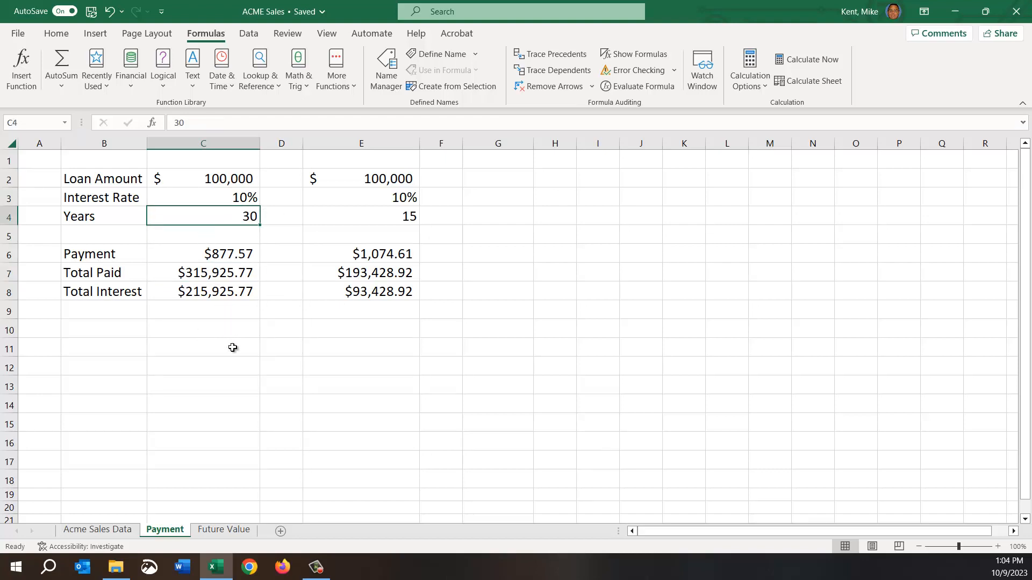
pyautogui.click(212, 182)
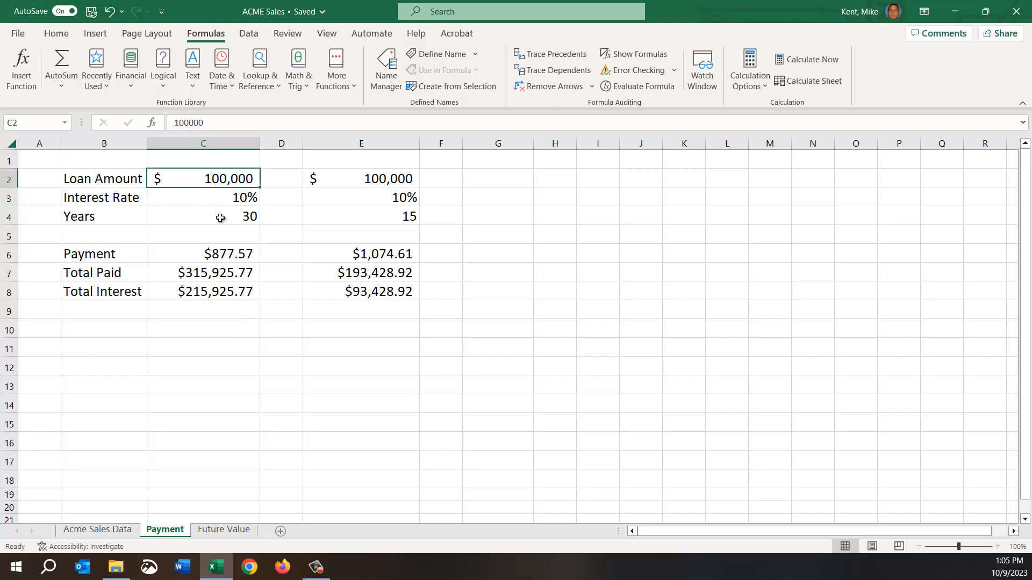
pyautogui.click(361, 178)
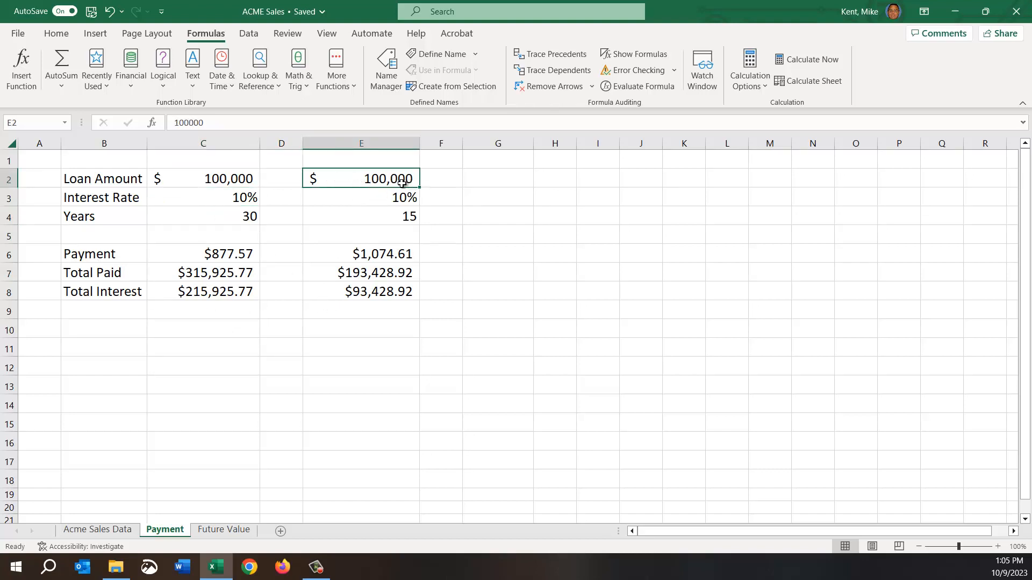
pyautogui.click(389, 217)
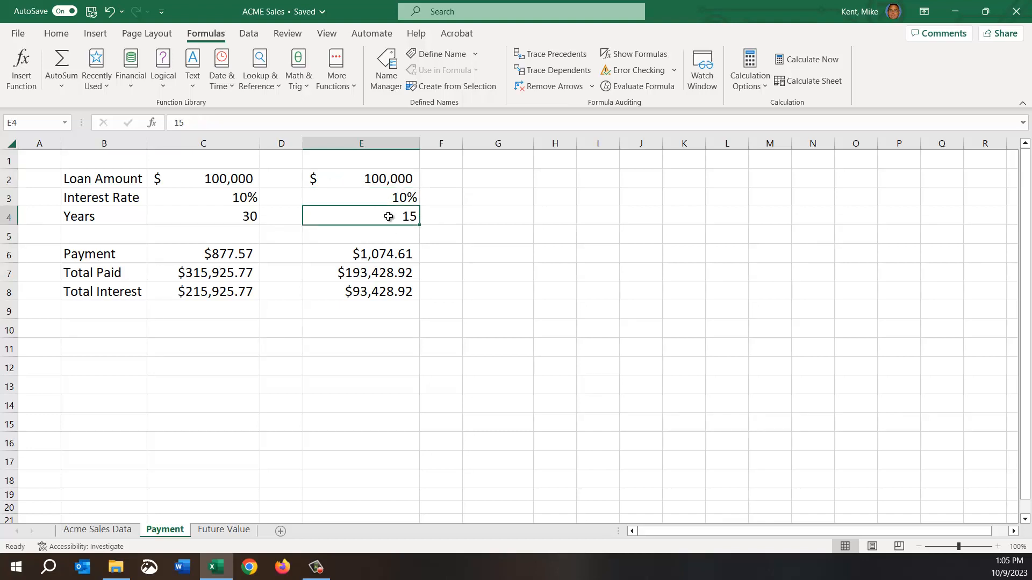
pyautogui.click(371, 256)
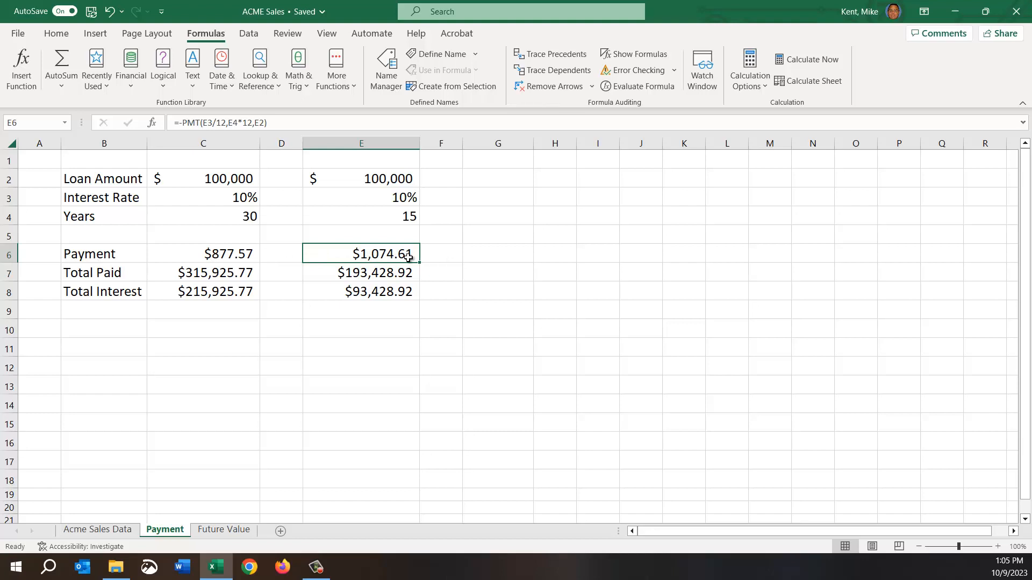
# Check the Total Paid formulas in E7 and C7, and highlight the Total Interest cells C8 and E8 in yellow.
pyautogui.click(357, 272)
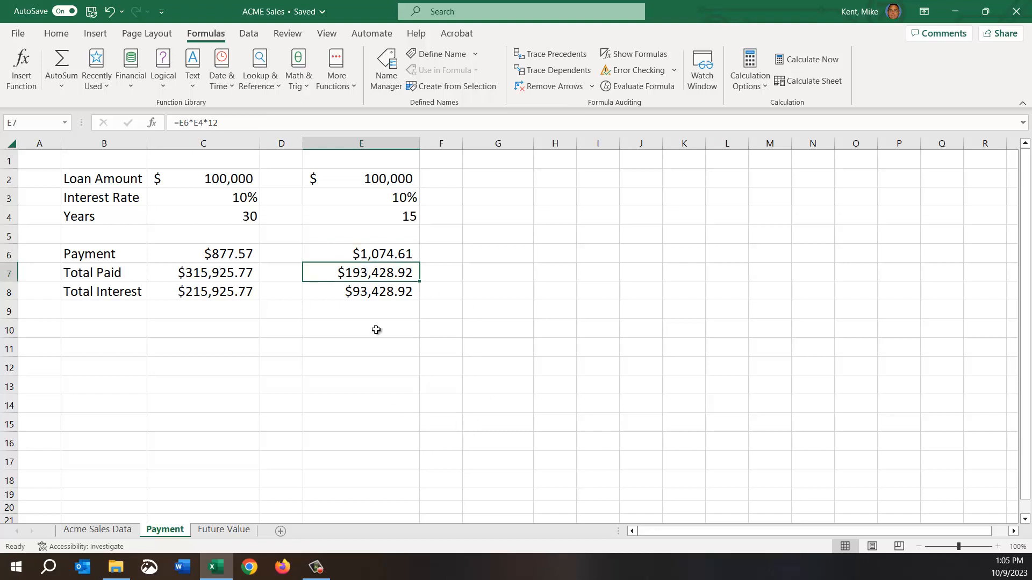
pyautogui.click(183, 275)
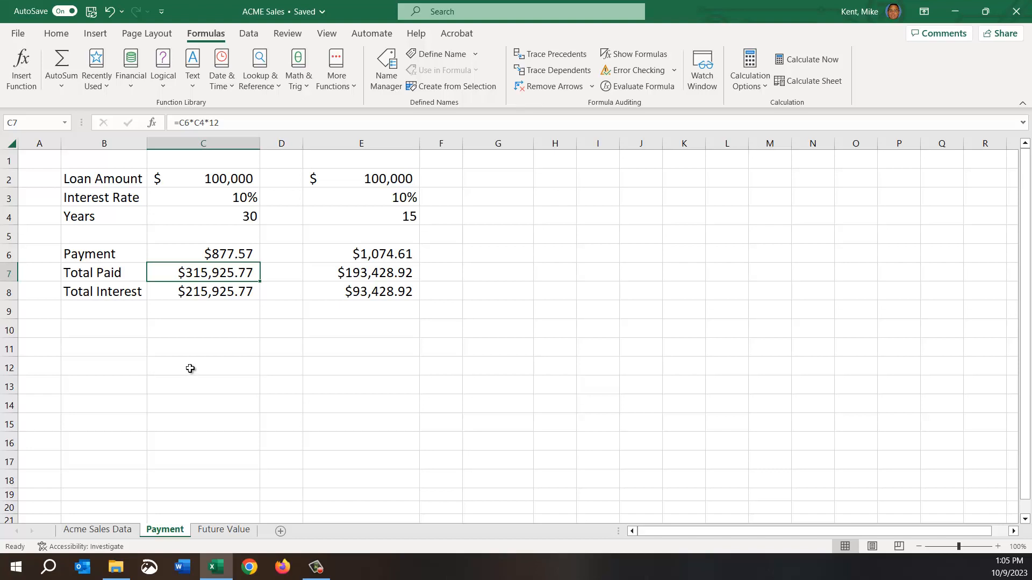
pyautogui.click(360, 293)
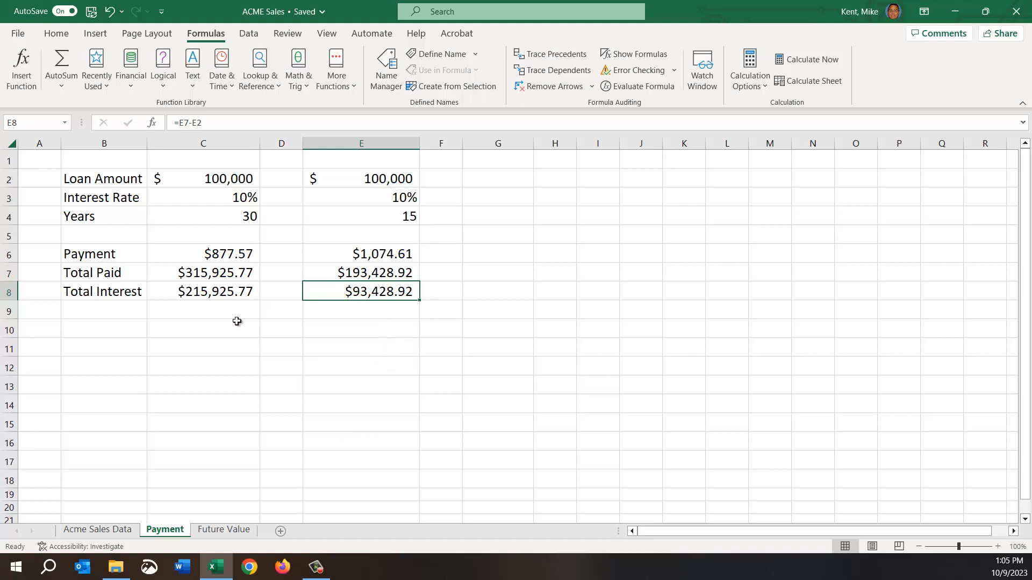
pyautogui.keyDown('ctrl'); pyautogui.click(204, 297); pyautogui.keyUp('ctrl')
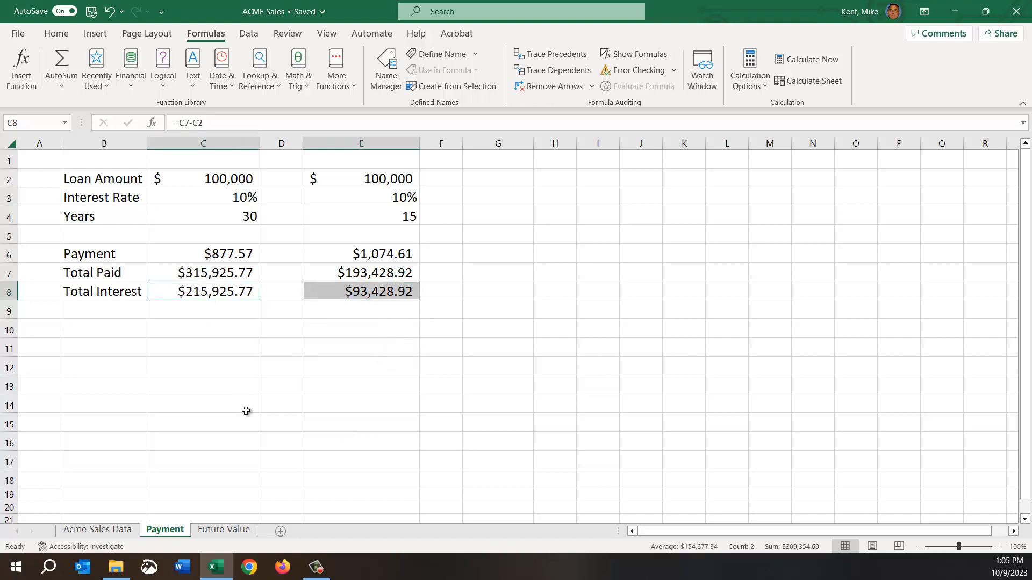
pyautogui.click(56, 34)
pyautogui.click(169, 80)
pyautogui.click(343, 396)
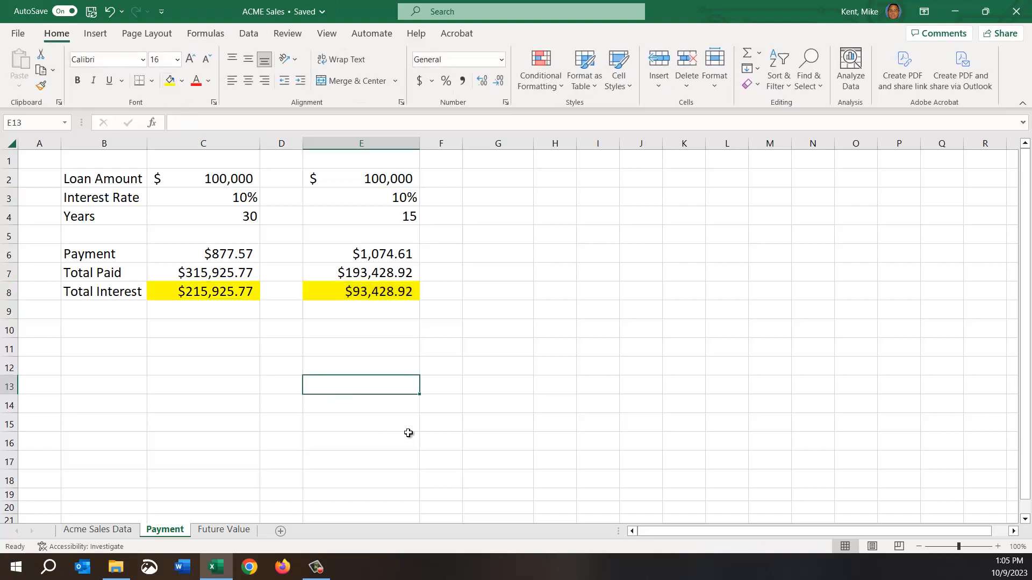
# Calculate the difference in total interest between the two loans in G8 with the formula =C8-E8.
pyautogui.click(500, 290)
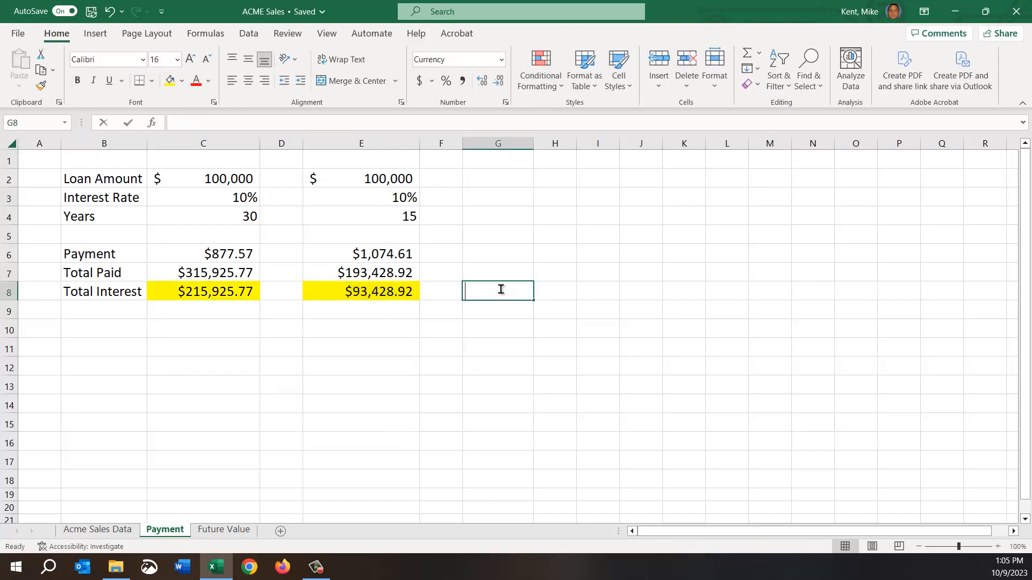
pyautogui.write('=')
pyautogui.click(188, 292)
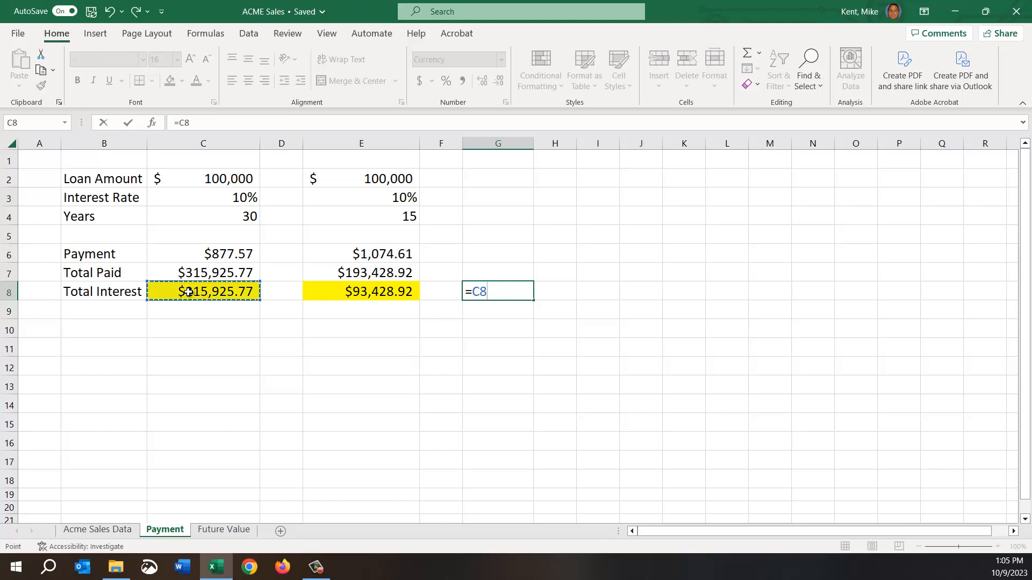
pyautogui.write('-')
pyautogui.click(381, 294)
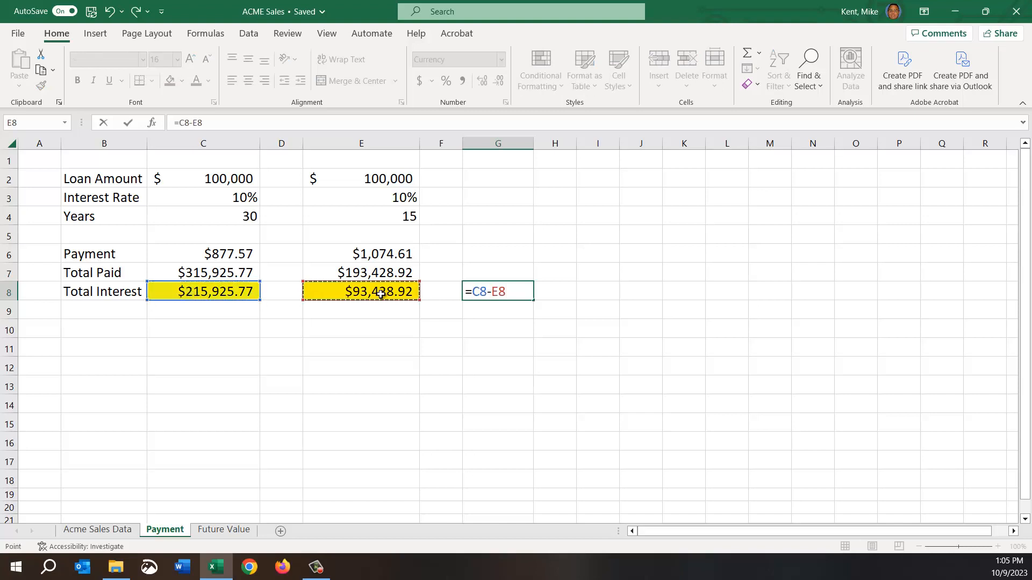
pyautogui.press('Return')
pyautogui.press('Up')
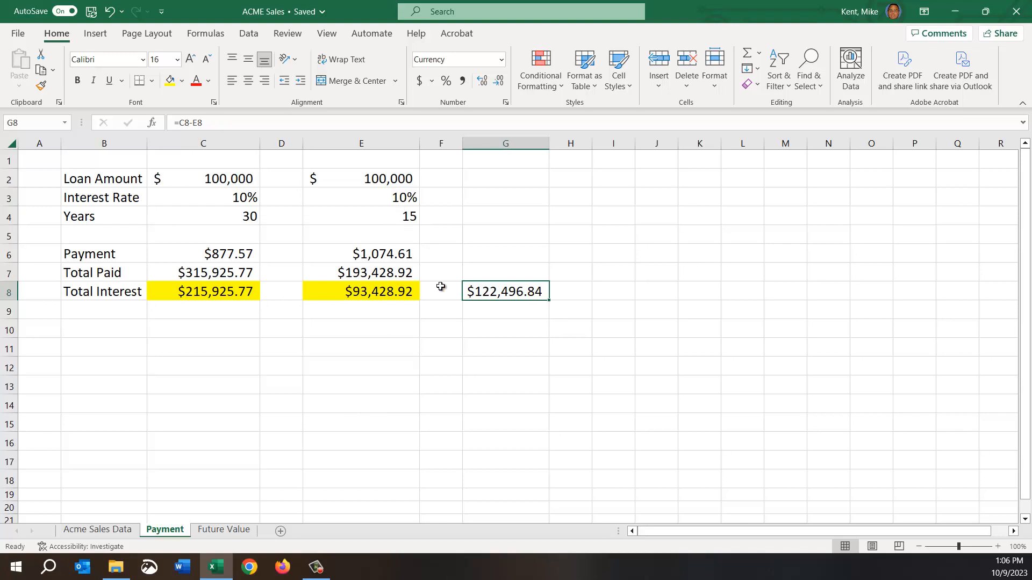
# Set the 15-year loan's interest rate in E3 to 5% and check its total interest in E8.
pyautogui.click(360, 198)
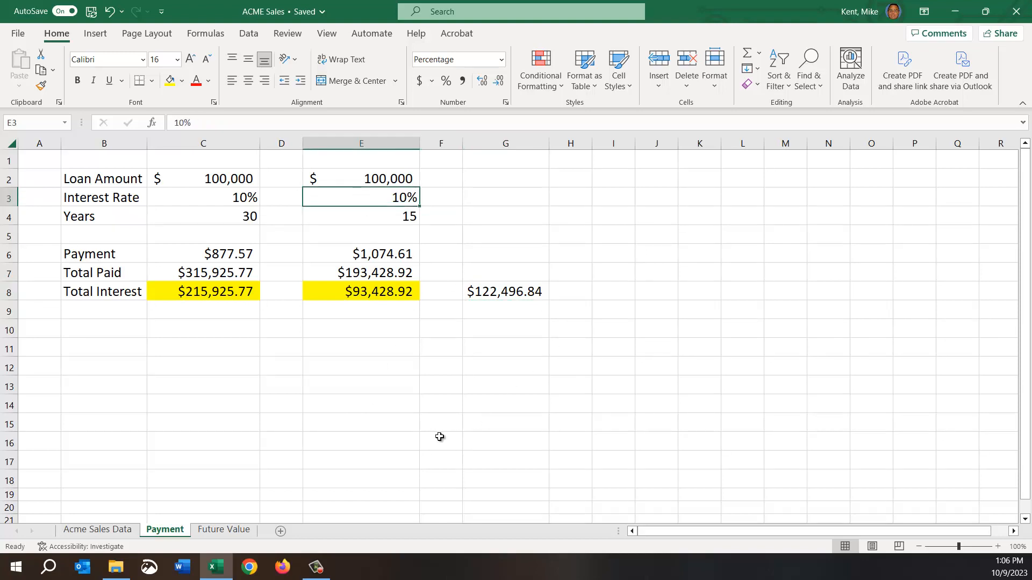
pyautogui.write('5')
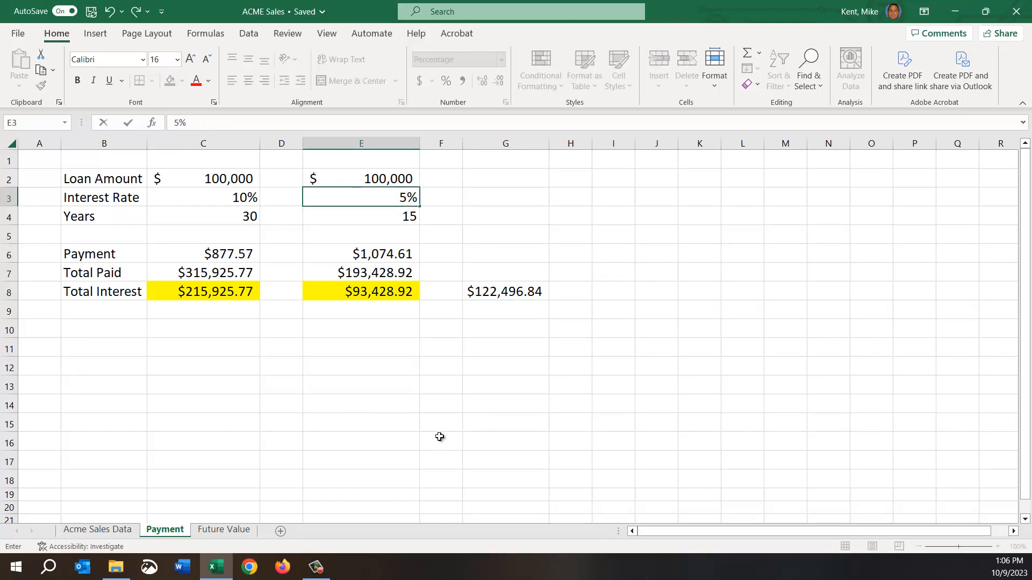
pyautogui.press('Return')
pyautogui.click(354, 291)
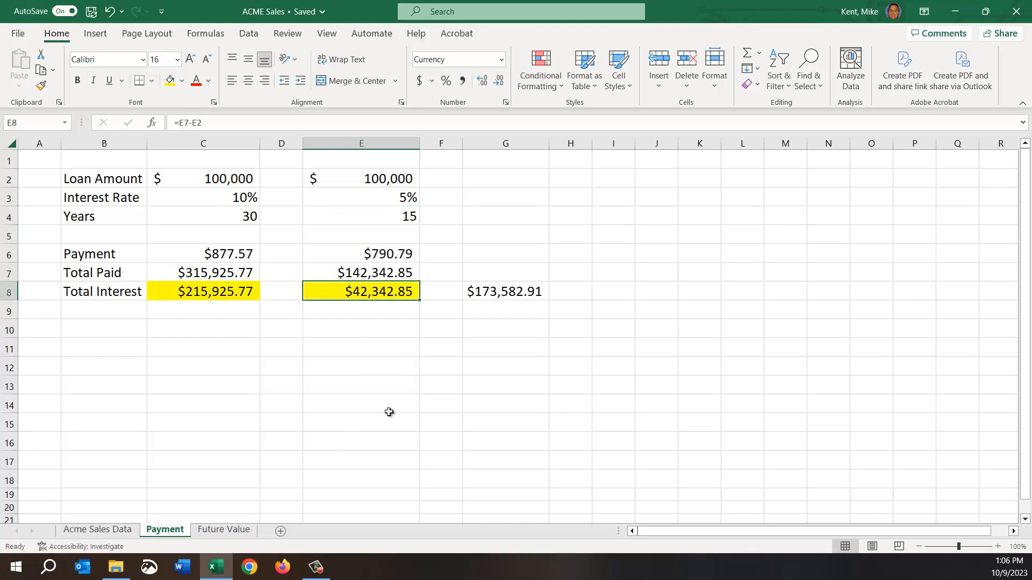
# Set the 30-year loan's interest rate in C3 to 5%.
pyautogui.click(211, 200)
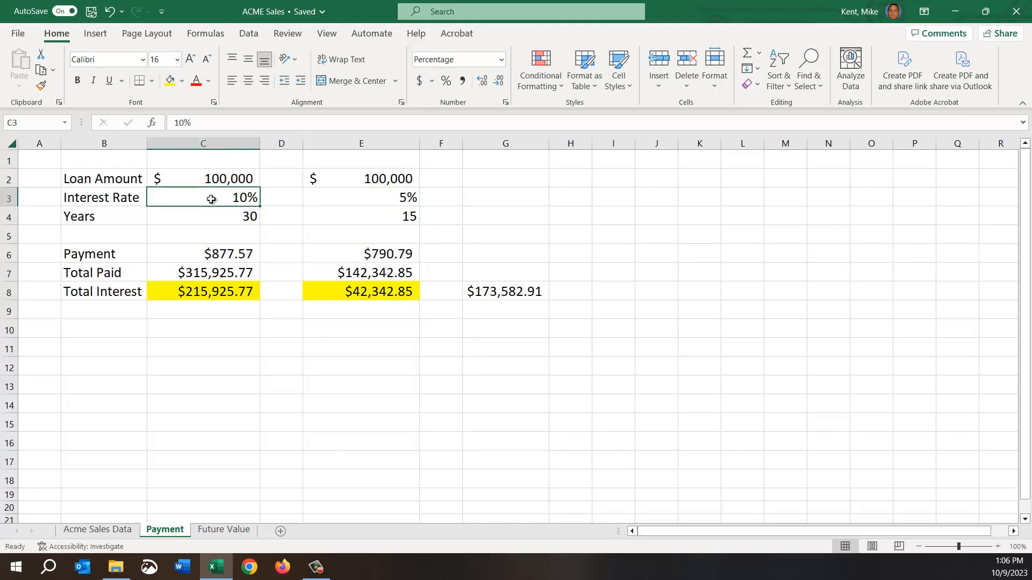
pyautogui.write('5')
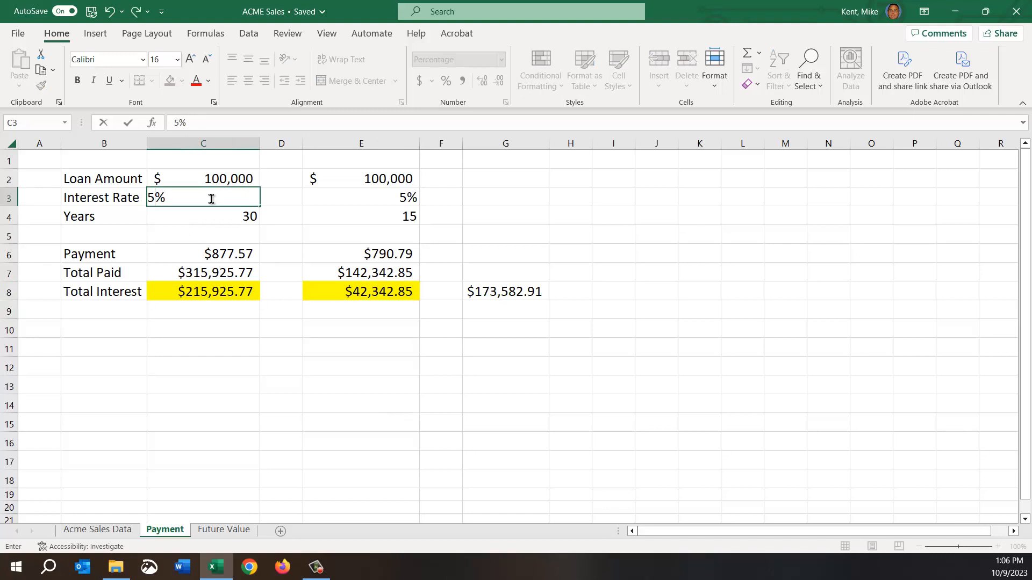
pyautogui.press('Return')
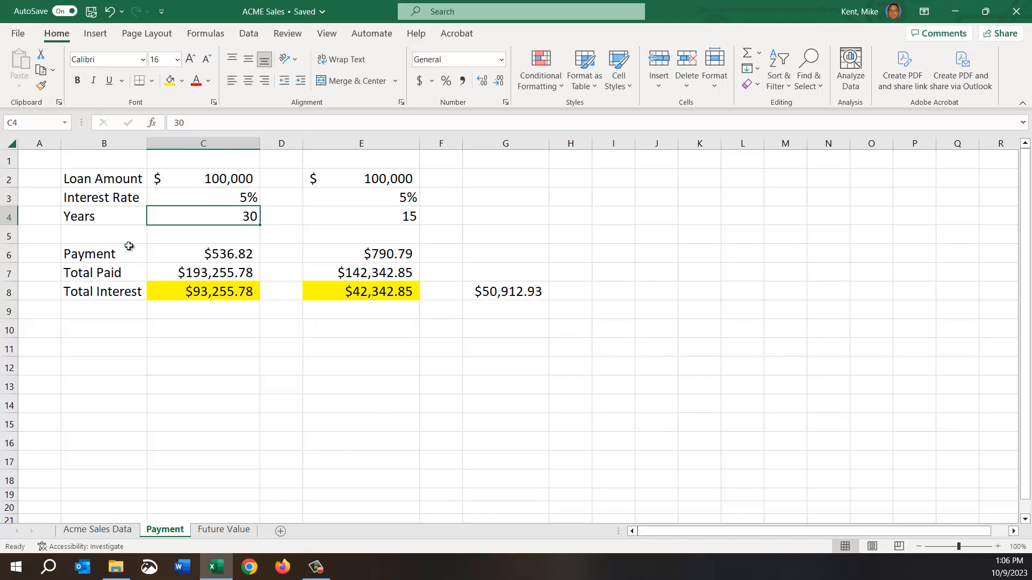
# Compare the interest rate, years, payment and total interest of the loan in column C with the loan in column E.
pyautogui.click(220, 195)
pyautogui.click(204, 297)
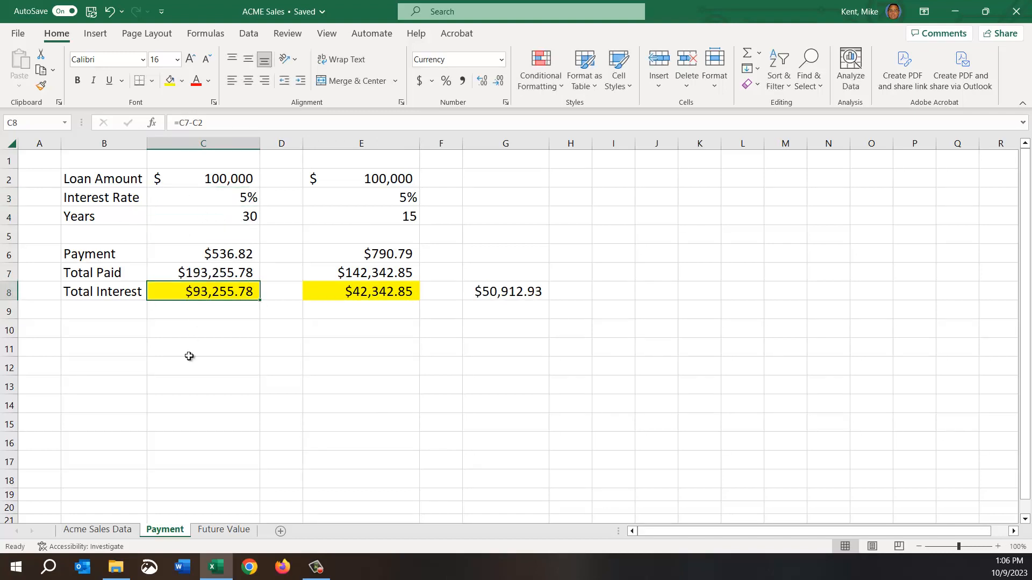
pyautogui.click(230, 222)
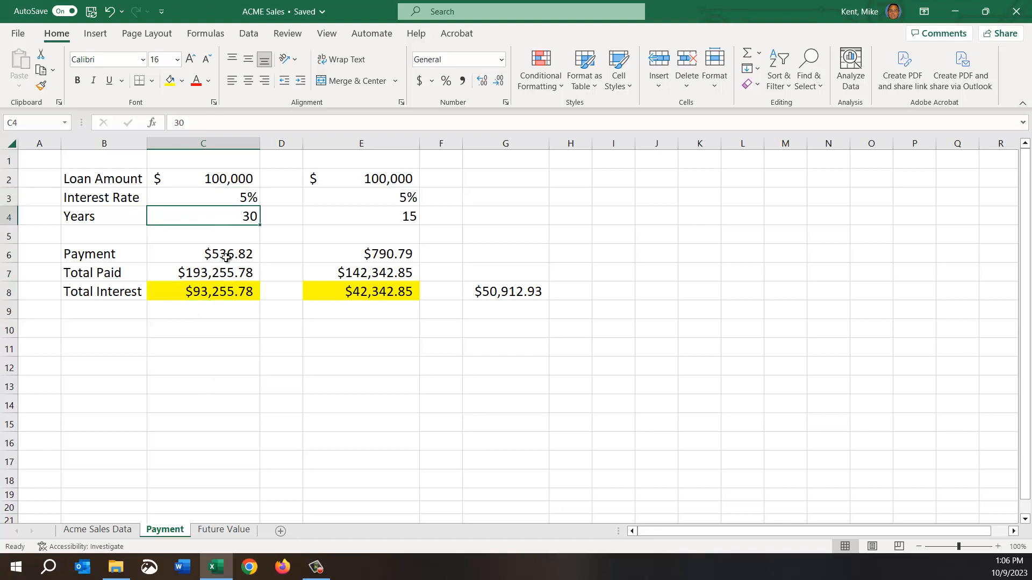
pyautogui.click(210, 294)
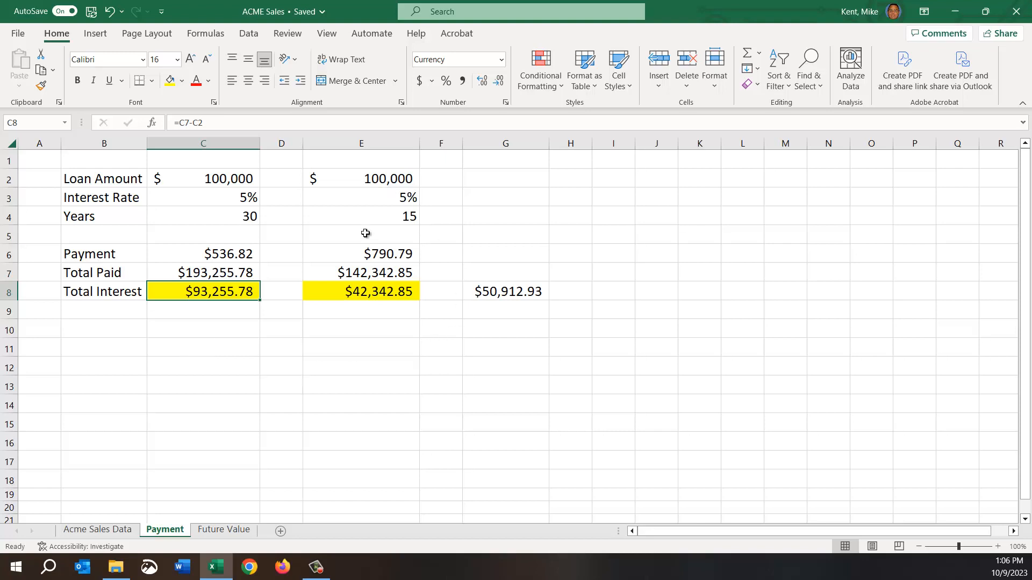
pyautogui.click(360, 215)
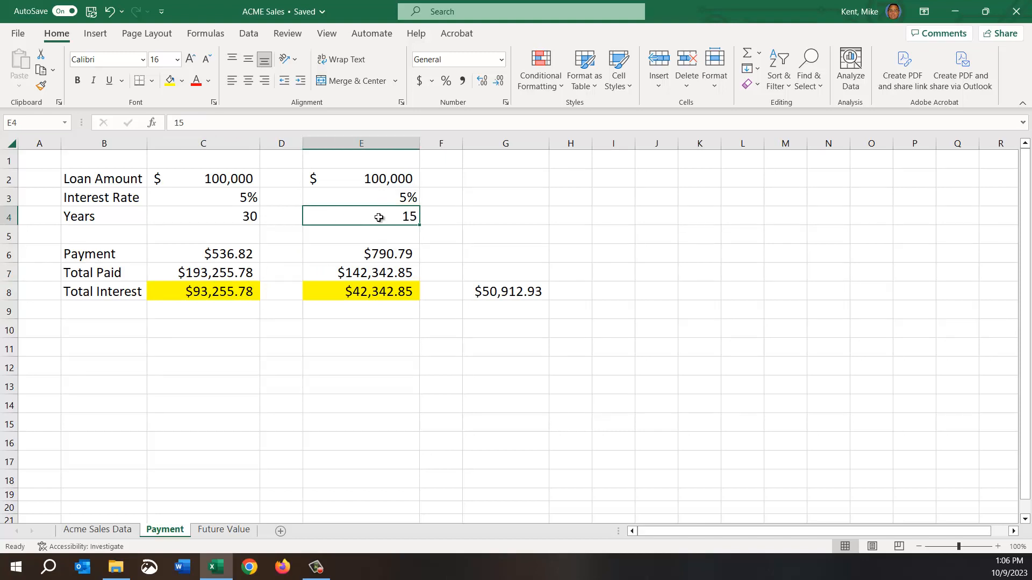
pyautogui.click(375, 293)
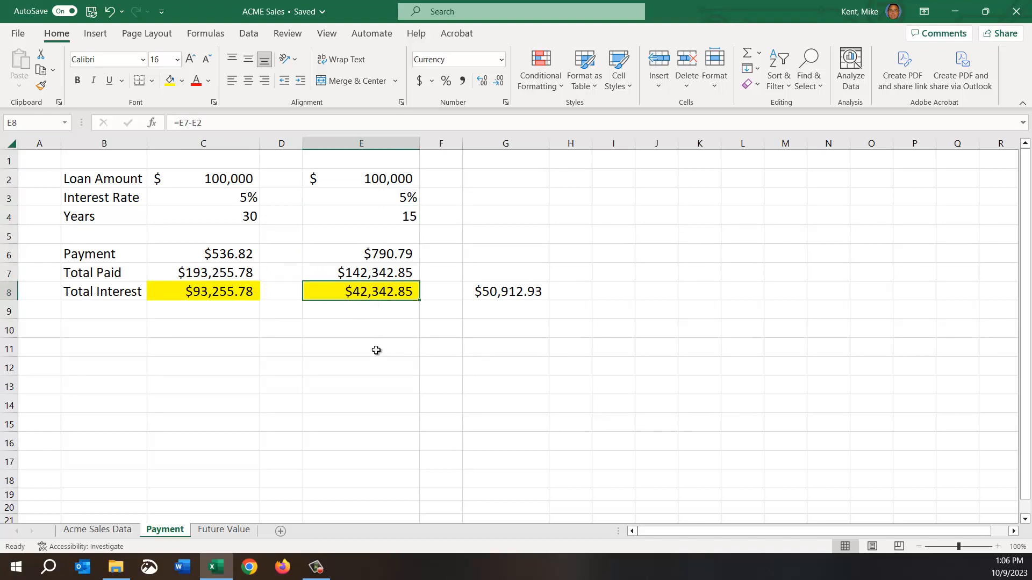
pyautogui.click(191, 249)
pyautogui.click(328, 254)
pyautogui.click(213, 258)
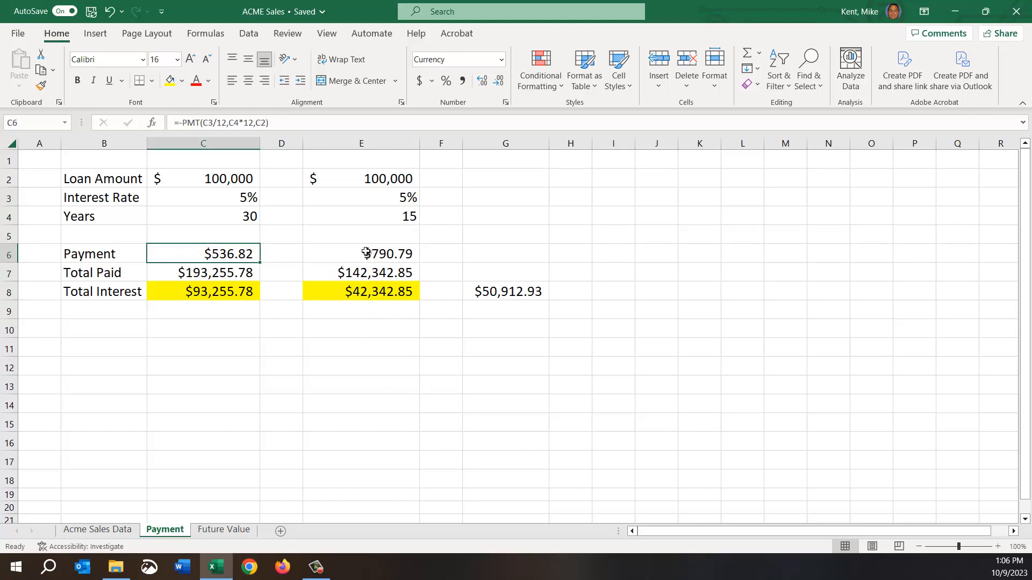
pyautogui.click(365, 253)
pyautogui.click(230, 204)
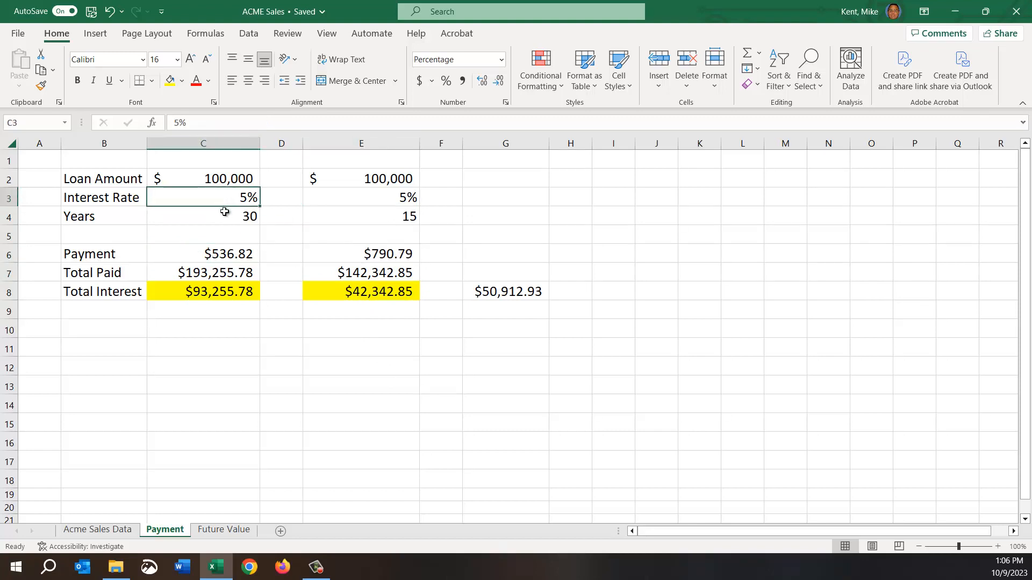
pyautogui.click(360, 196)
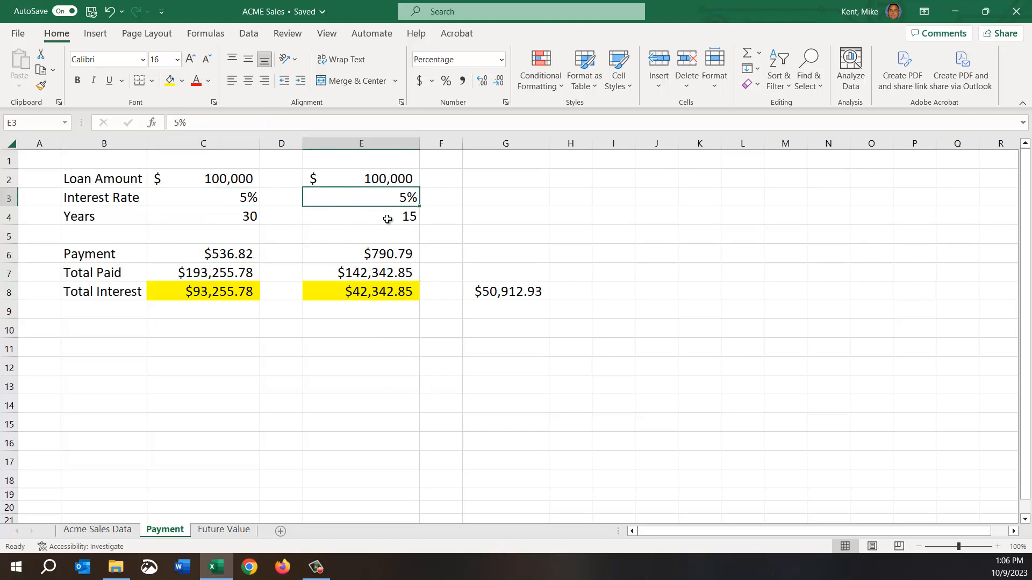
# Change the column E loan to a 30-year term in E4 and a 10% interest rate in E3.
pyautogui.click(390, 216)
pyautogui.write('30')
pyautogui.press('Return')
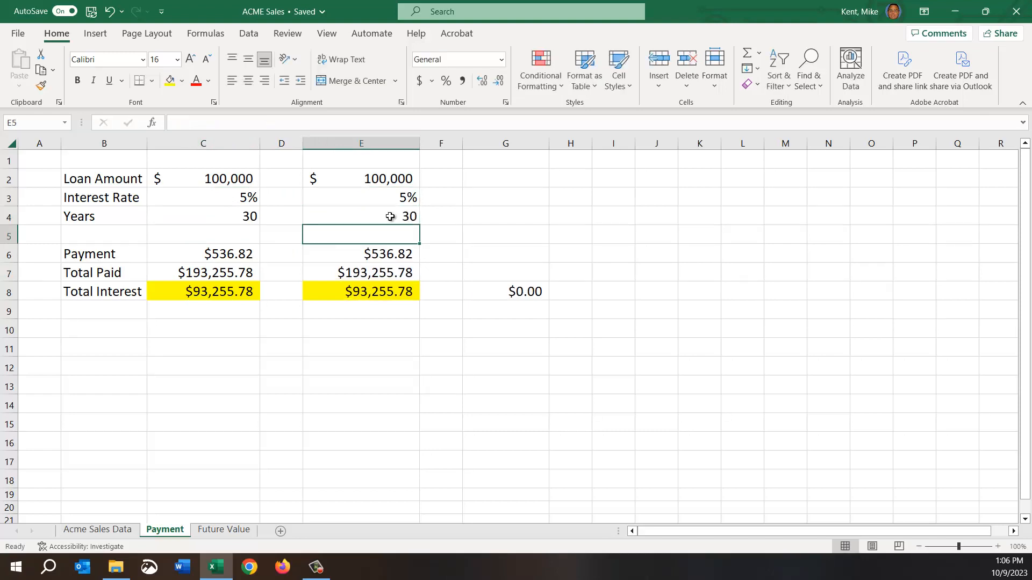
pyautogui.press('Up')
pyautogui.press('Up')
pyautogui.write('10')
pyautogui.press('Return')
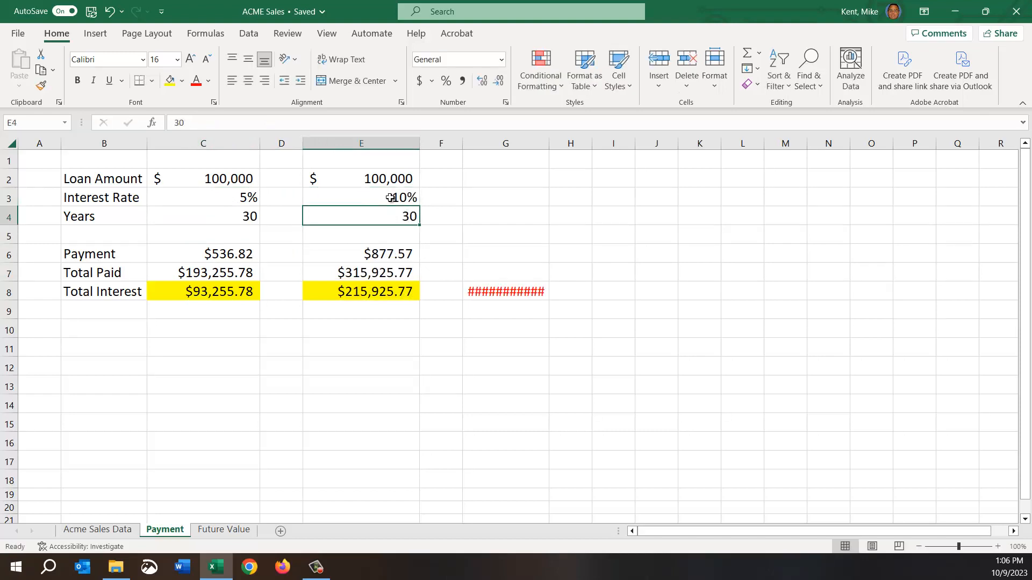
# Delete the interest difference formula from G8.
pyautogui.click(512, 291)
pyautogui.press('Delete')
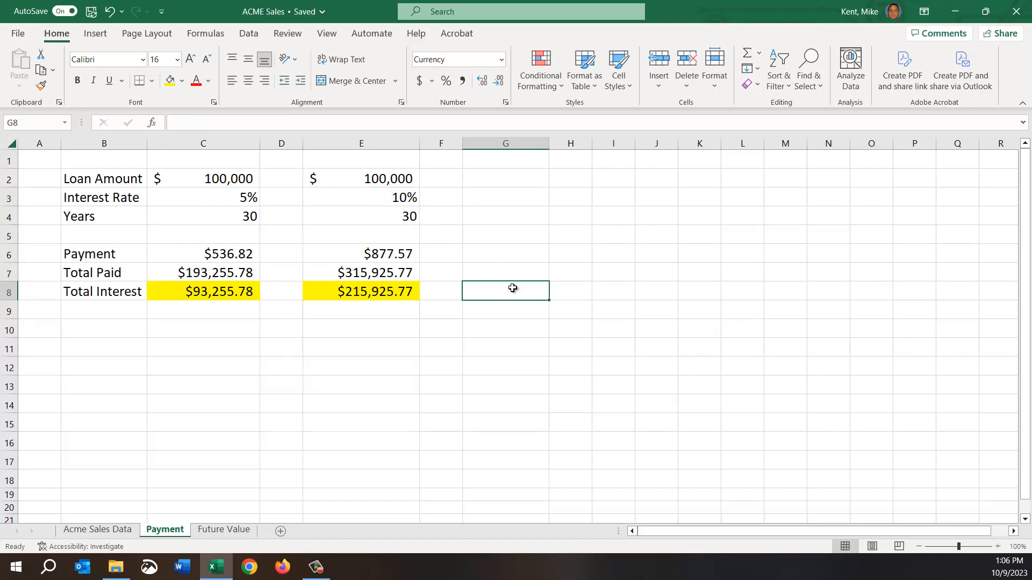
pyautogui.click(404, 348)
# Compare the rate, years and total interest in column E with the rate and total interest in column C.
pyautogui.moveTo(386, 198); pyautogui.dragTo(375, 217)
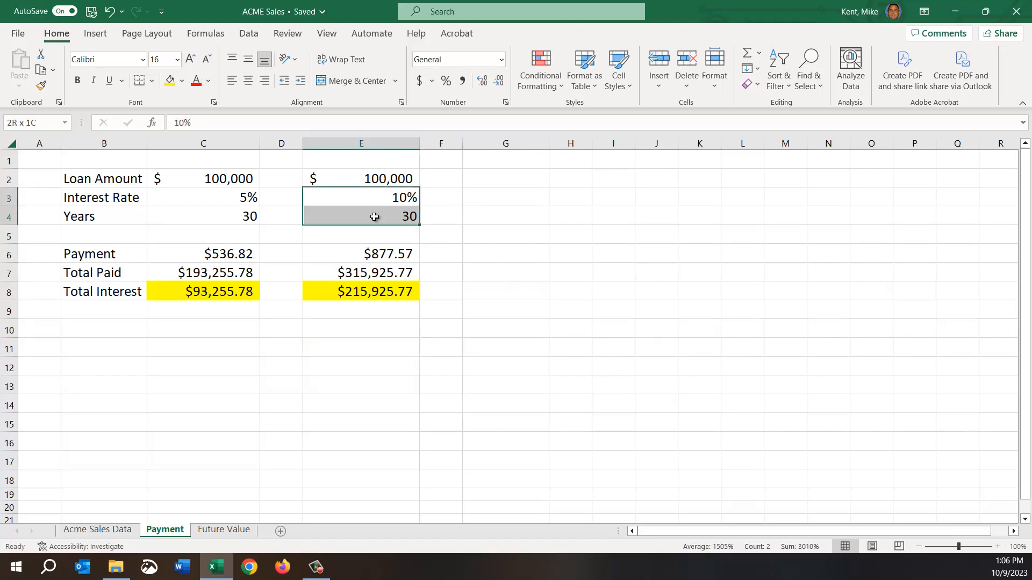
pyautogui.click(343, 291)
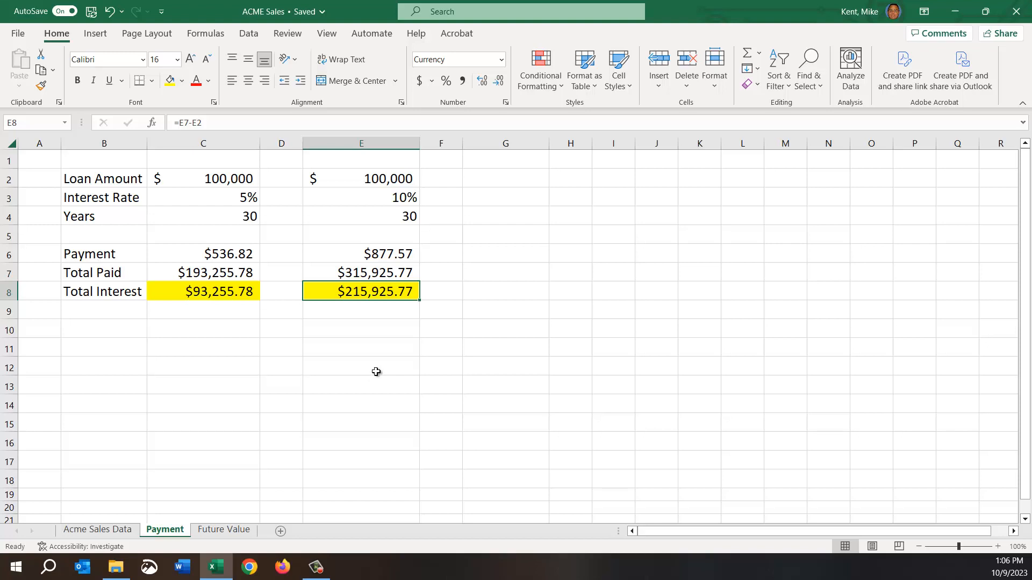
pyautogui.click(218, 197)
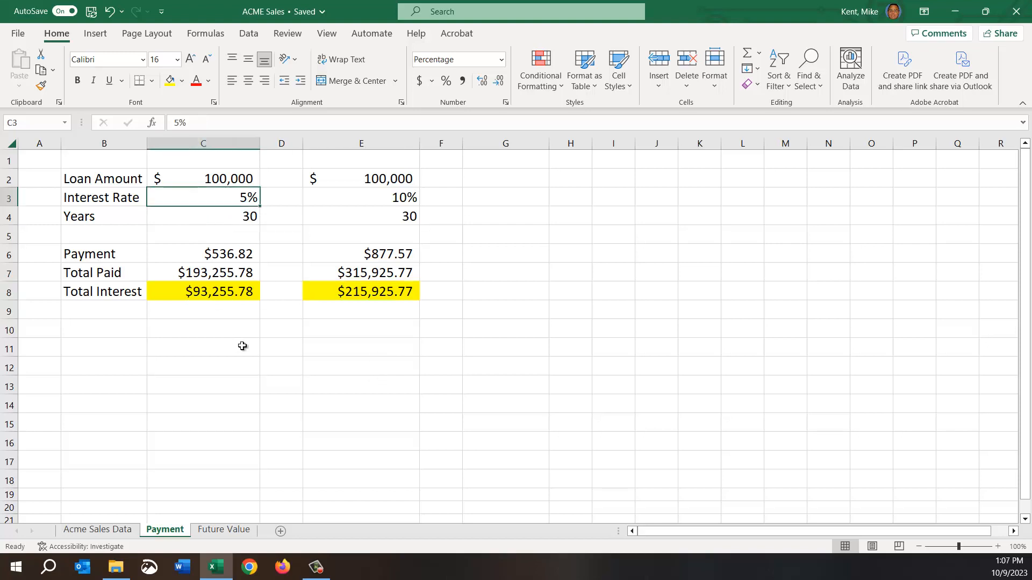
pyautogui.click(208, 292)
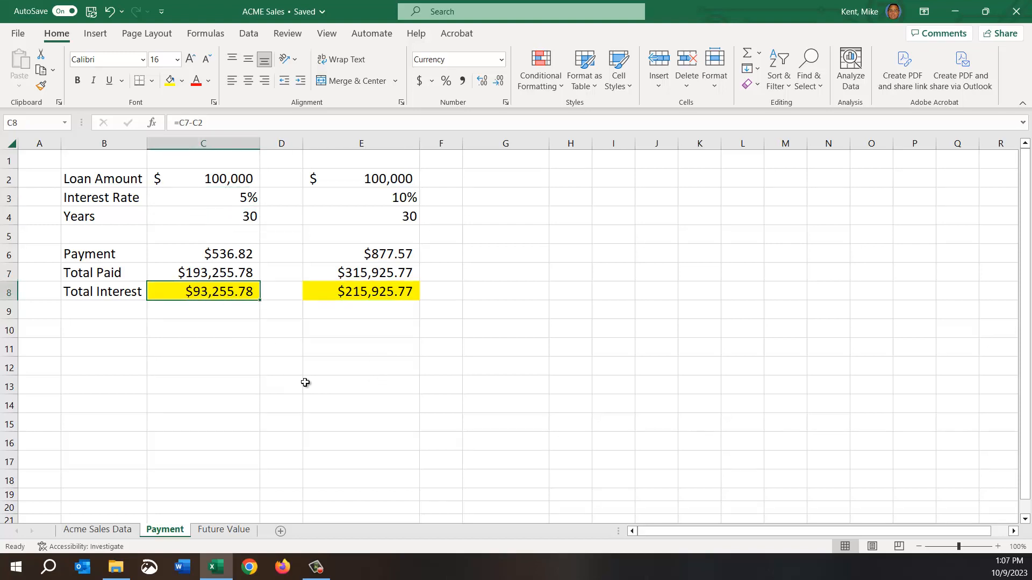
# Set the column E loan's interest rate in E3 to 5% and its term in E4 to 15 years, and check E8.
pyautogui.click(358, 197)
pyautogui.write('5')
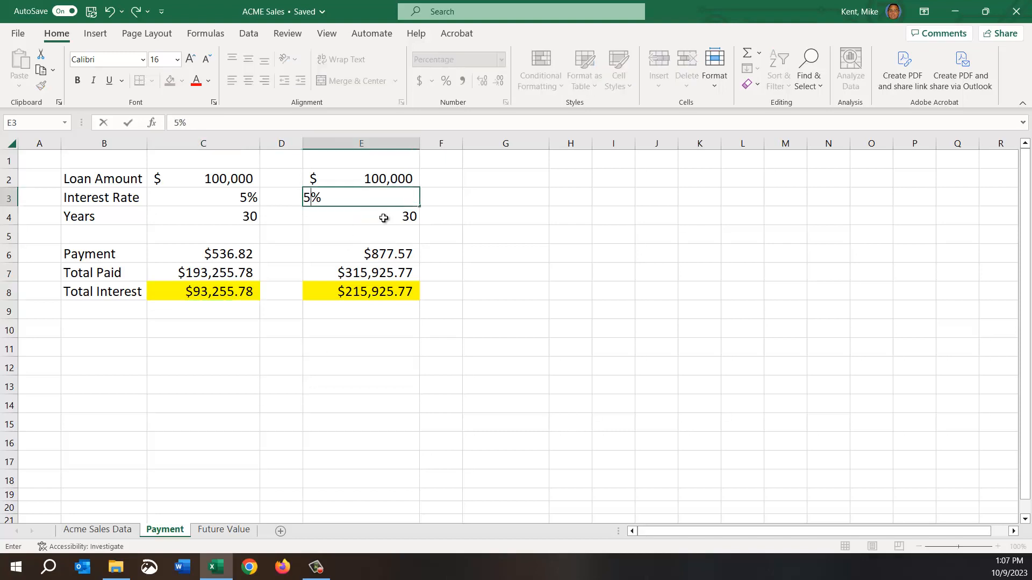
pyautogui.press('Return')
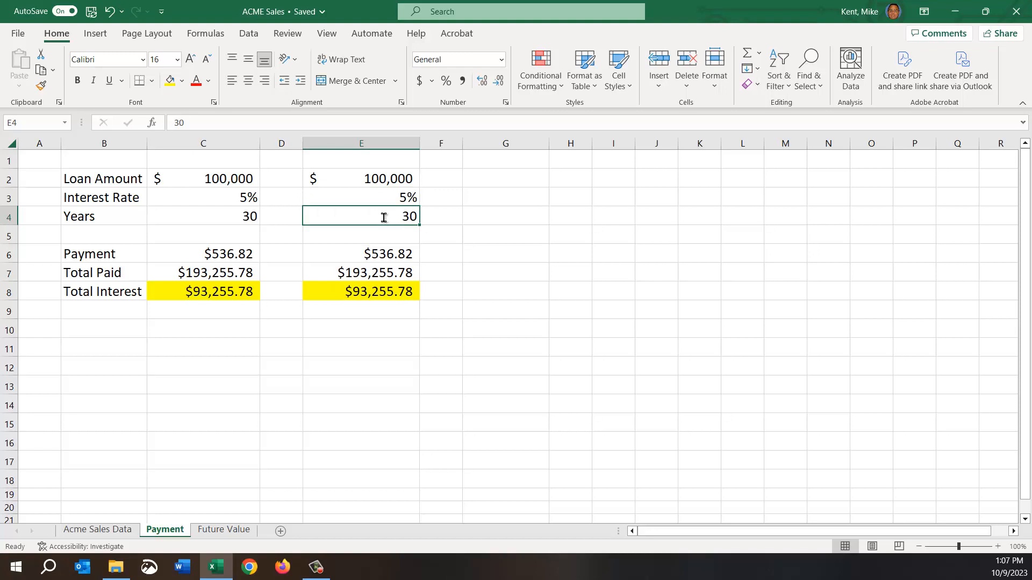
pyautogui.write('15')
pyautogui.press('Return')
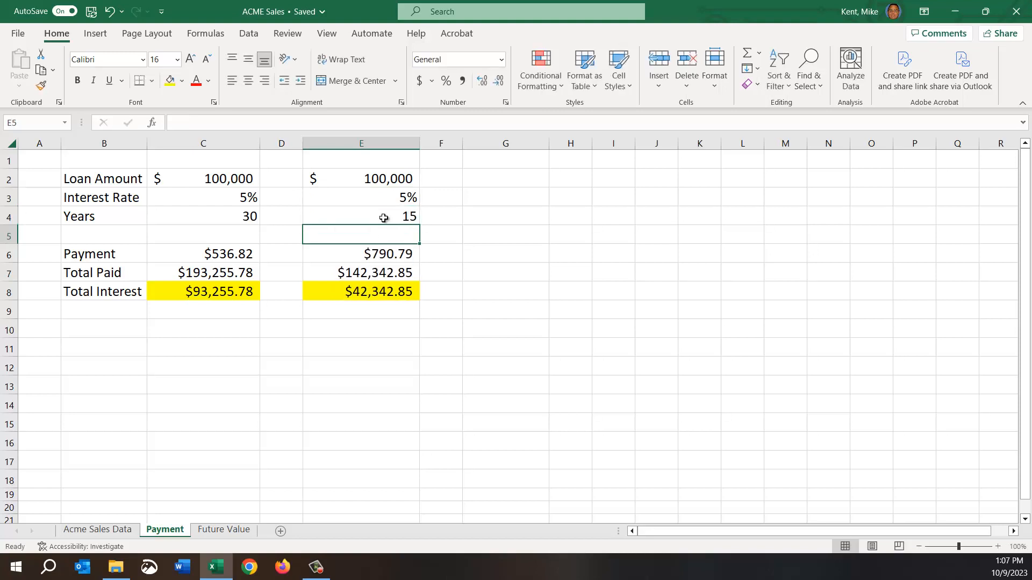
pyautogui.click(359, 293)
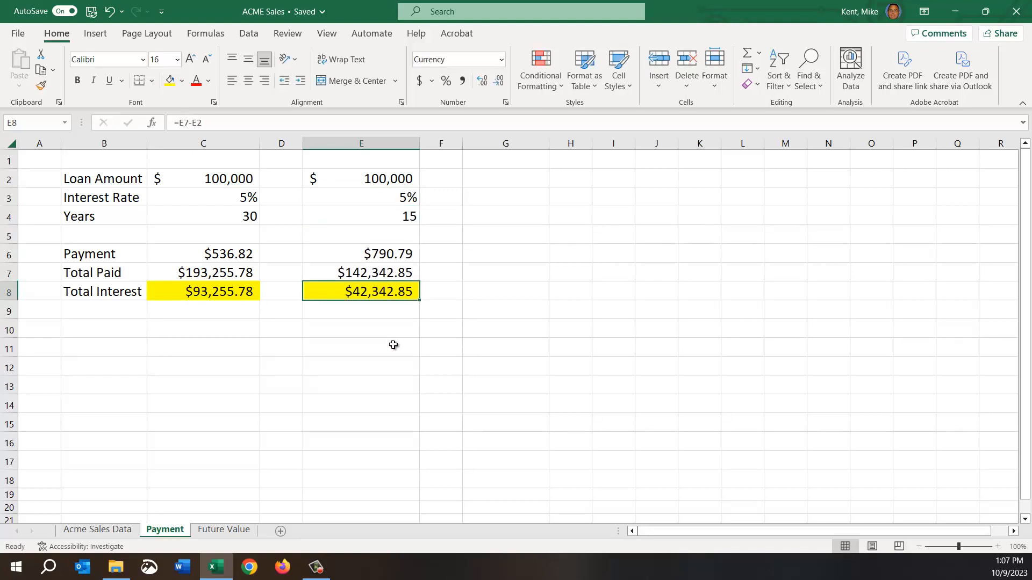
# Set the column C loan's interest rate in C3 to 10% and compare the total interest in C8 and E8.
pyautogui.click(233, 192)
pyautogui.write('10')
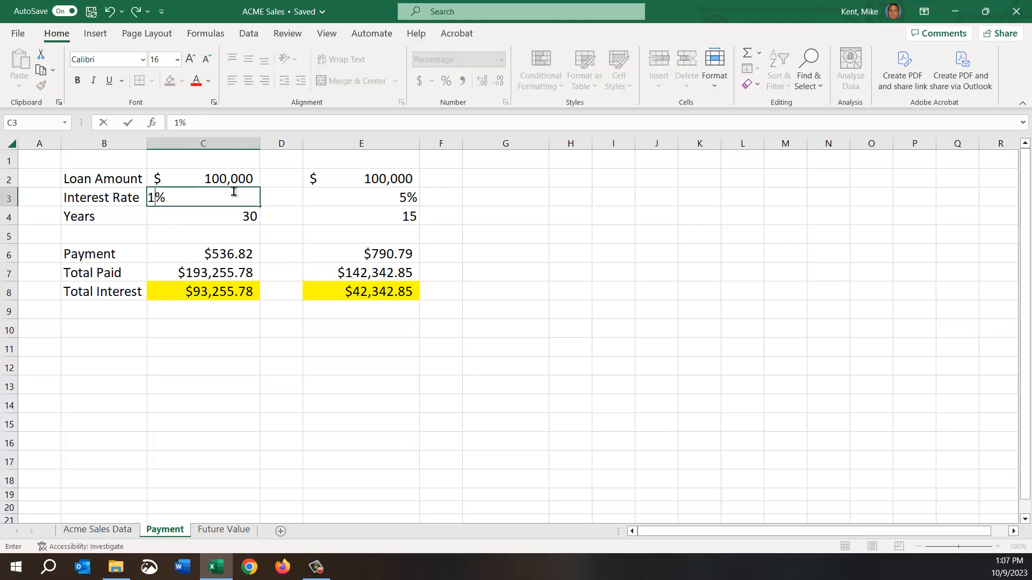
pyautogui.press('Return')
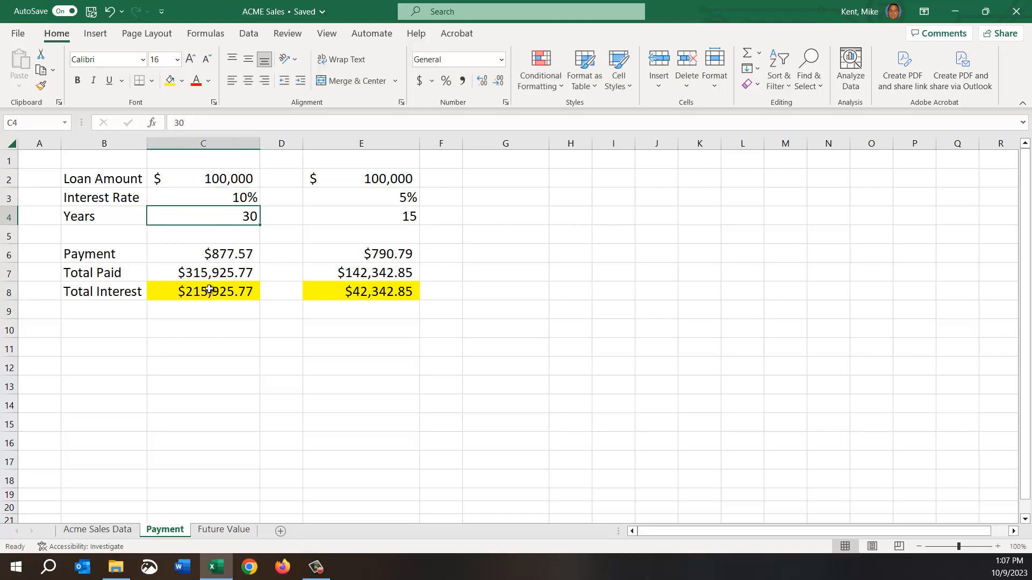
pyautogui.moveTo(212, 290); pyautogui.dragTo(361, 291)
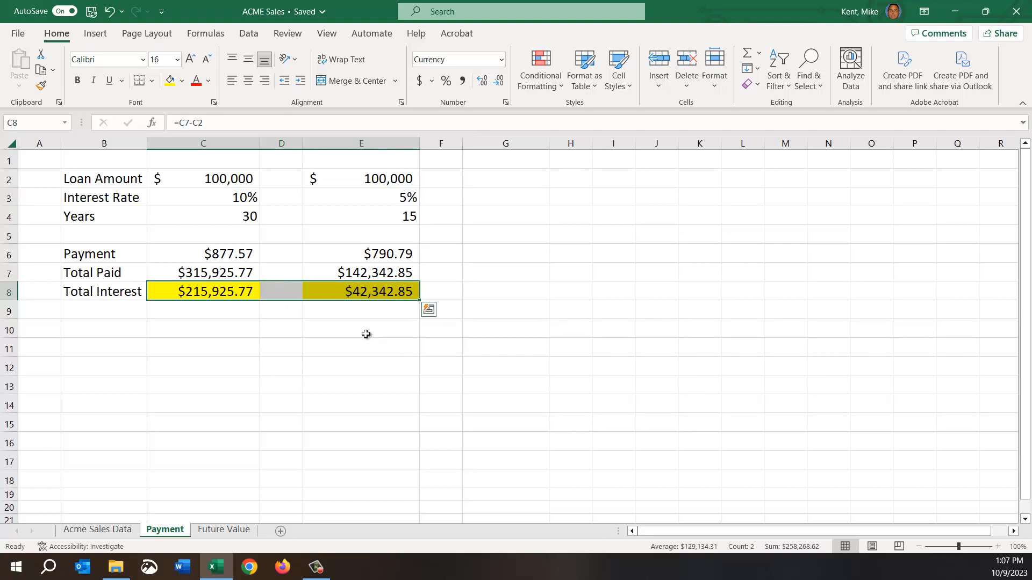
pyautogui.click(220, 350)
# Examine the rate, nper and pv arguments of the PMT payment formula in C6.
pyautogui.click(210, 220)
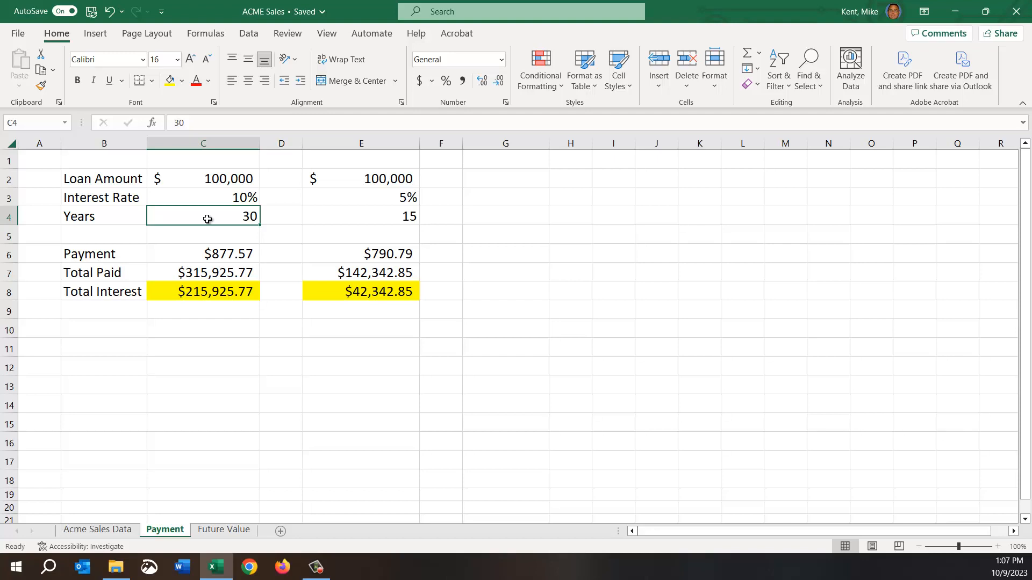
pyautogui.doubleClick(203, 253)
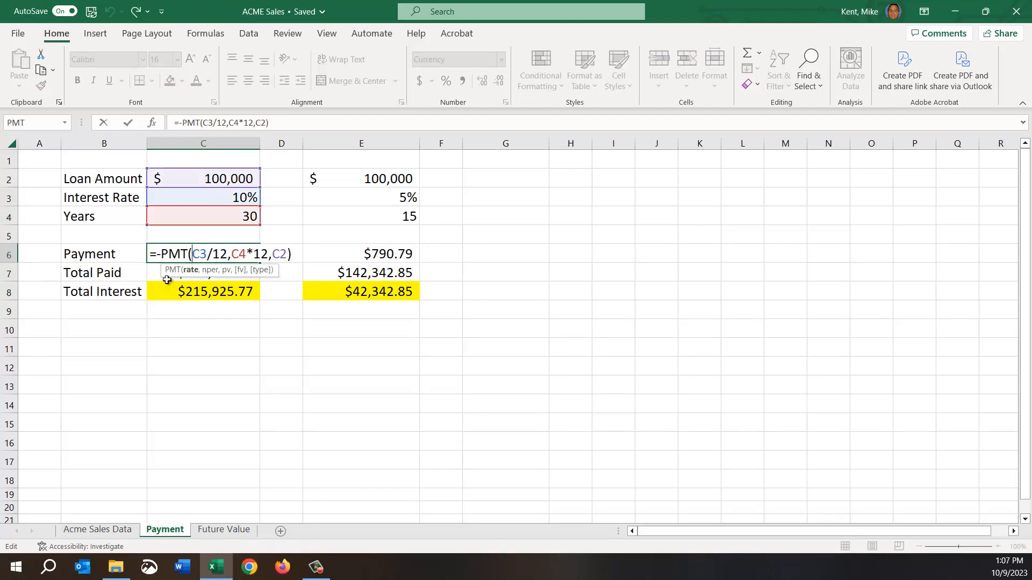
pyautogui.moveTo(192, 254); pyautogui.dragTo(227, 254)
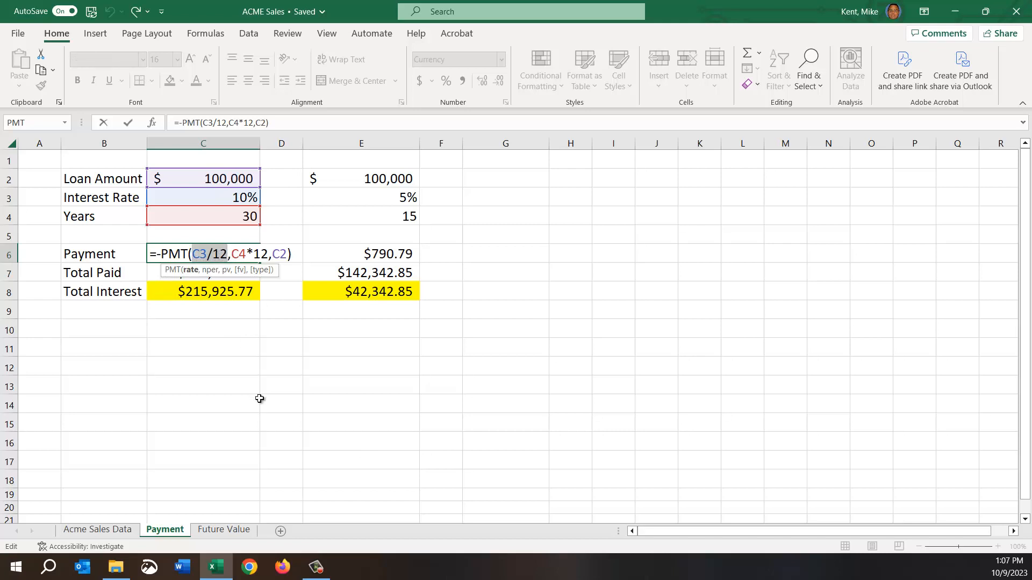
pyautogui.click(233, 253)
pyautogui.moveTo(233, 252); pyautogui.dragTo(268, 252)
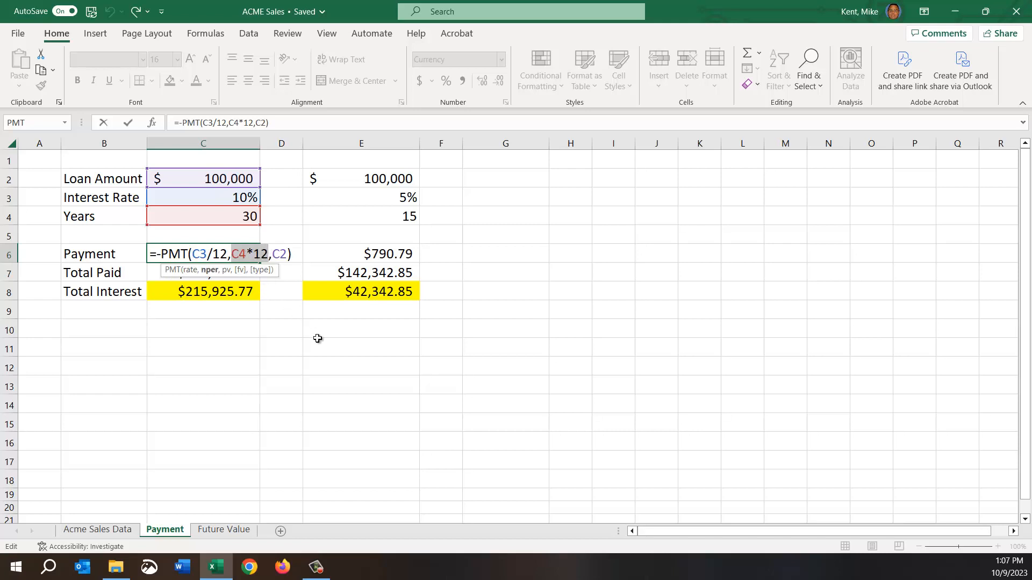
pyautogui.doubleClick(279, 253)
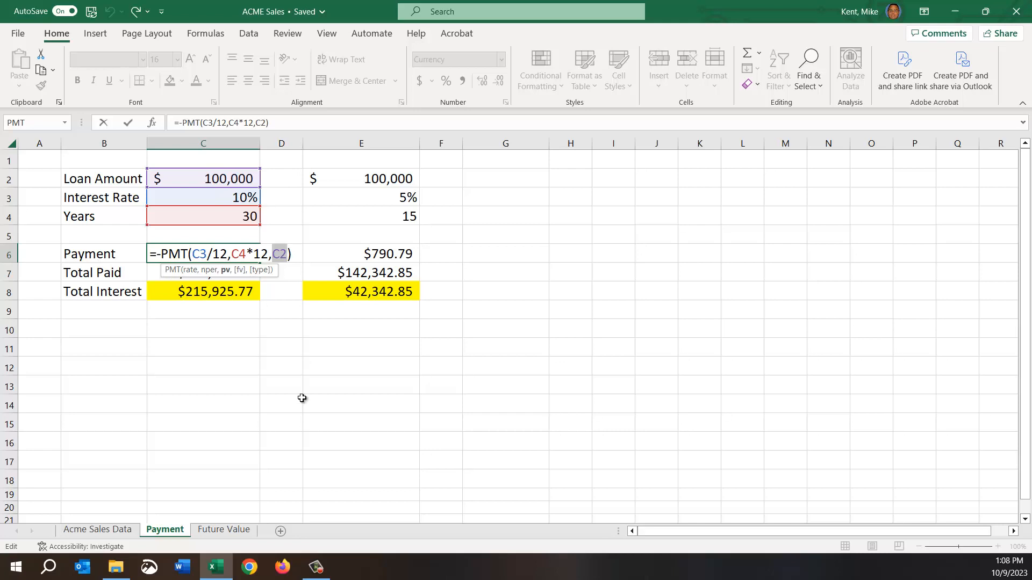
pyautogui.press('Return')
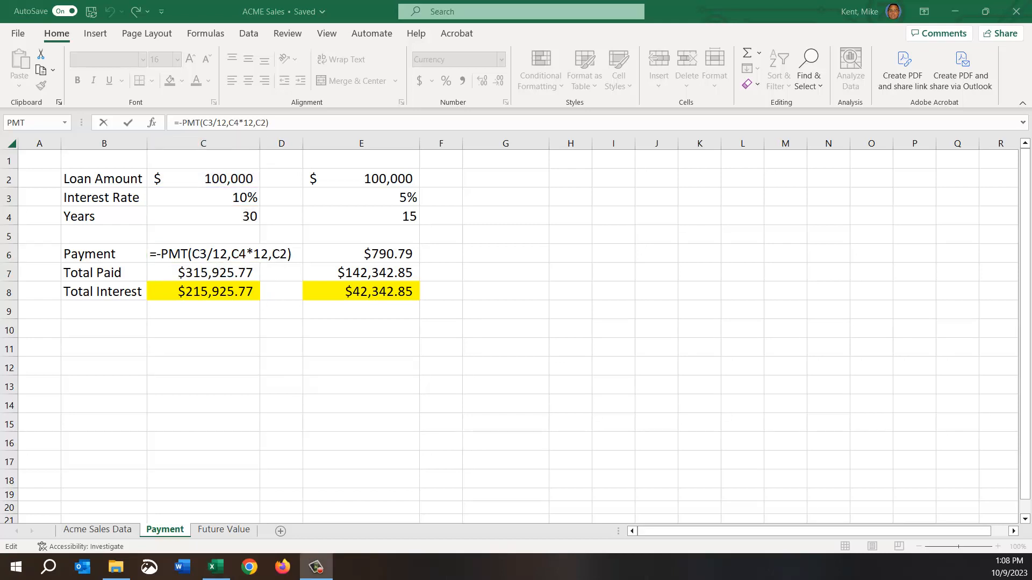
pyautogui.click(231, 531)
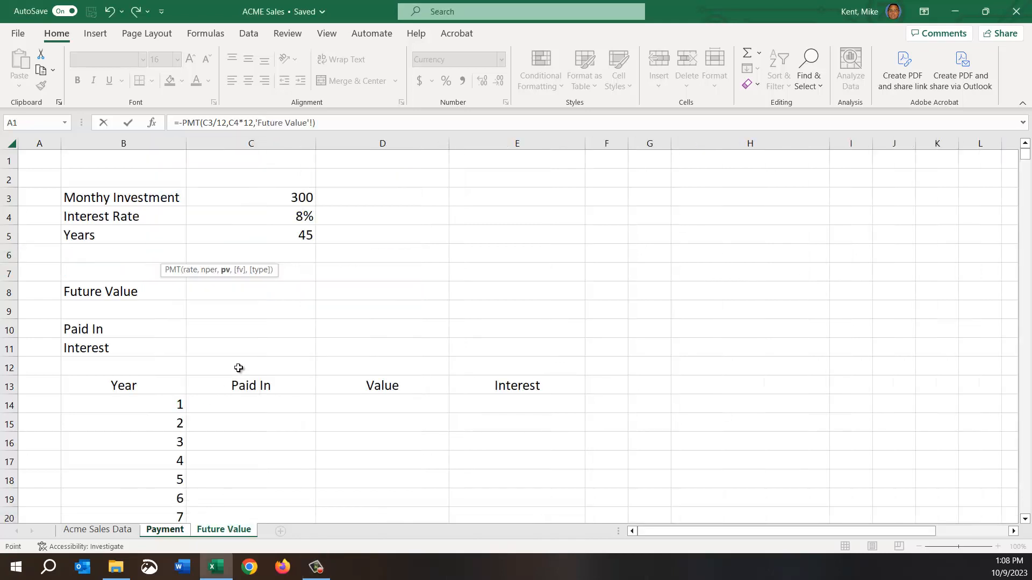
pyautogui.click(226, 290)
pyautogui.press('Escape')
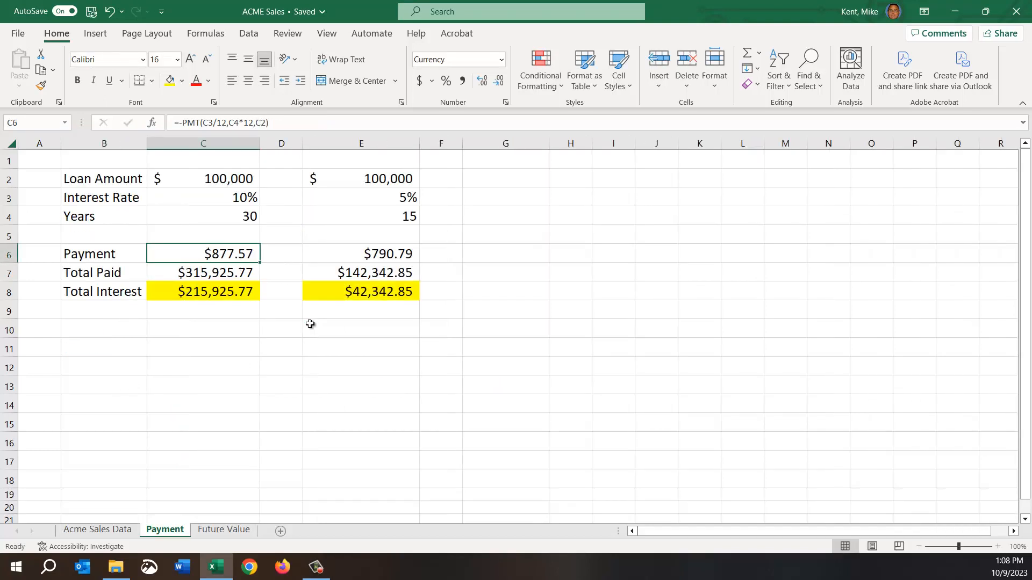
# Switch to the Future Value sheet and review the monthly investment, interest rate and years in C3:C5.
pyautogui.click(224, 529)
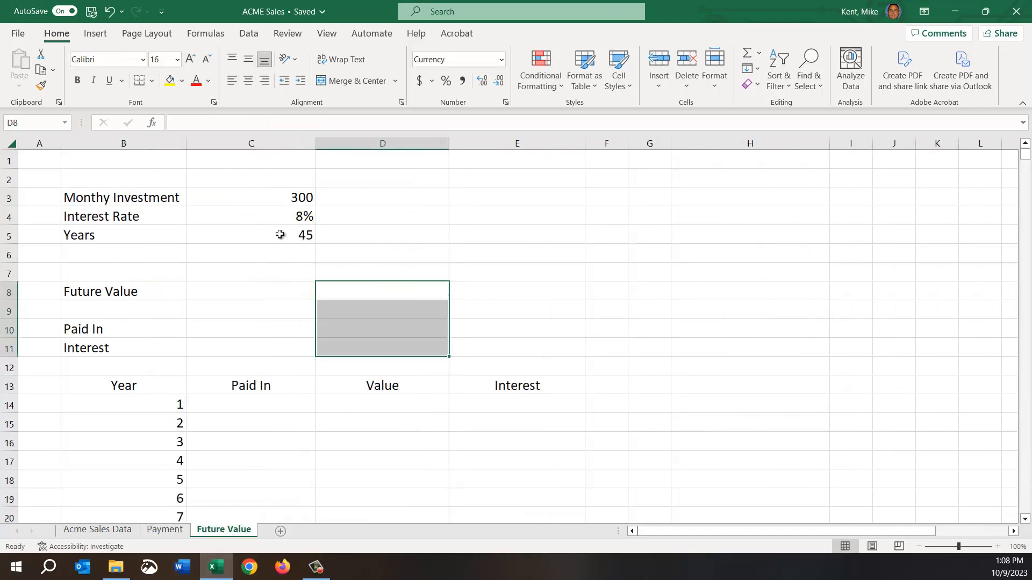
pyautogui.click(253, 203)
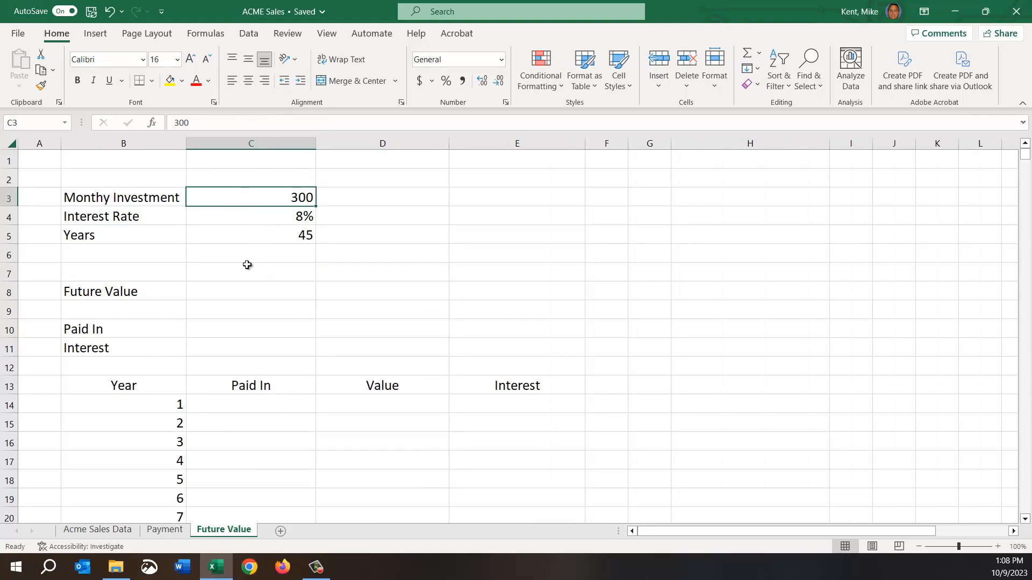
pyautogui.click(233, 233)
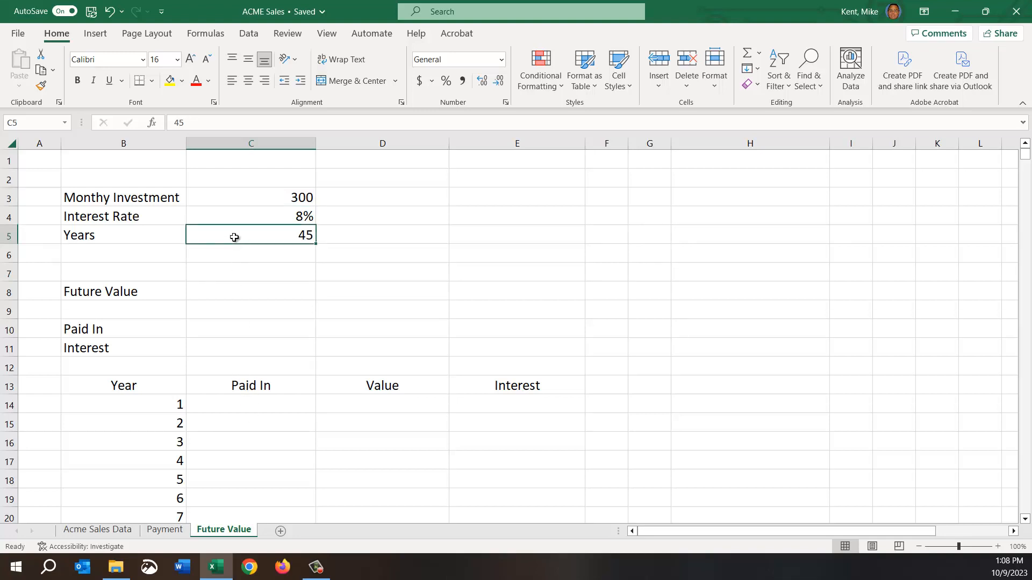
pyautogui.press('Up')
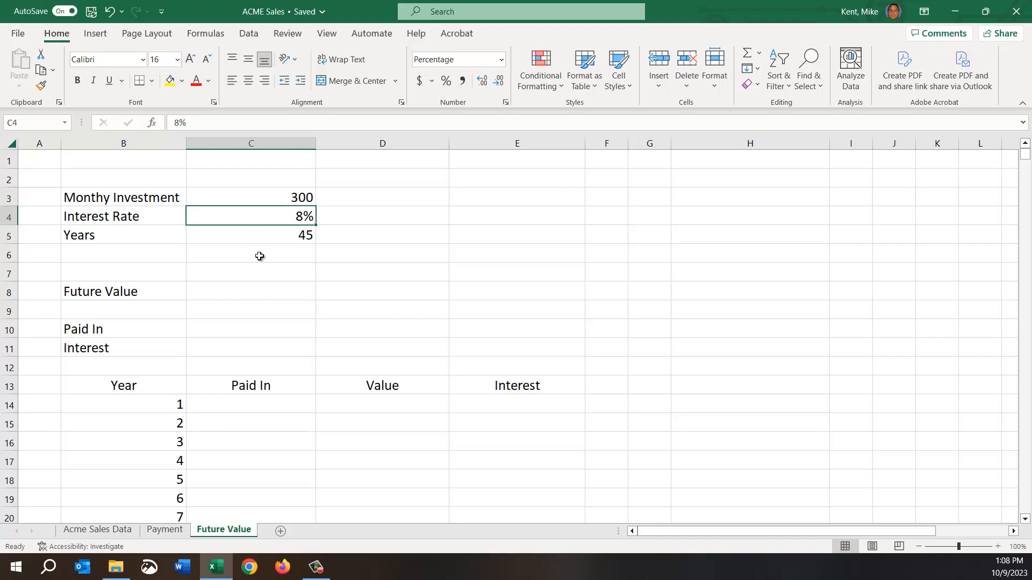
# Search the function list for "fv" and insert the FV function in the Future Value cell C8.
pyautogui.click(245, 295)
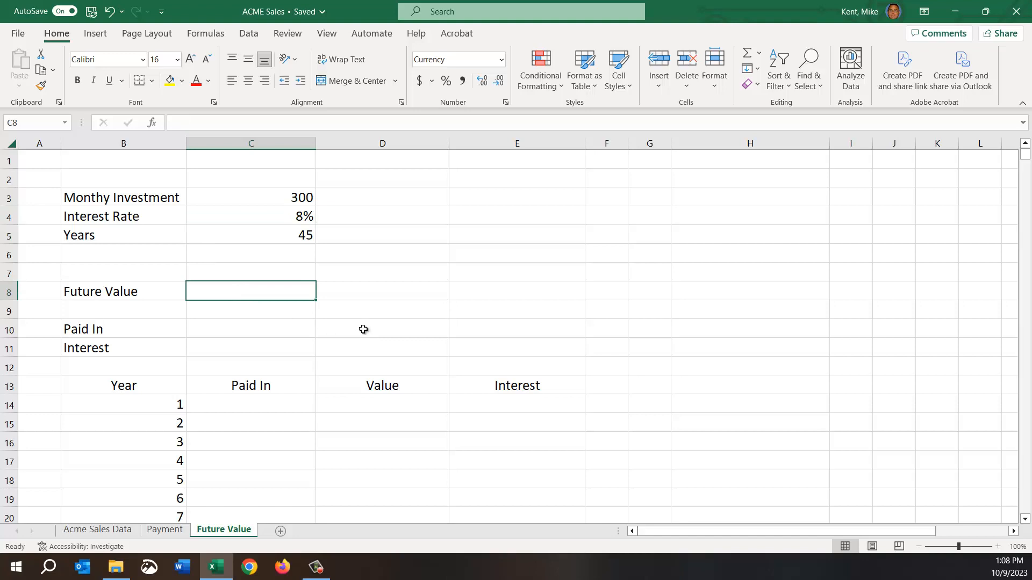
pyautogui.click(152, 122)
pyautogui.click(601, 215)
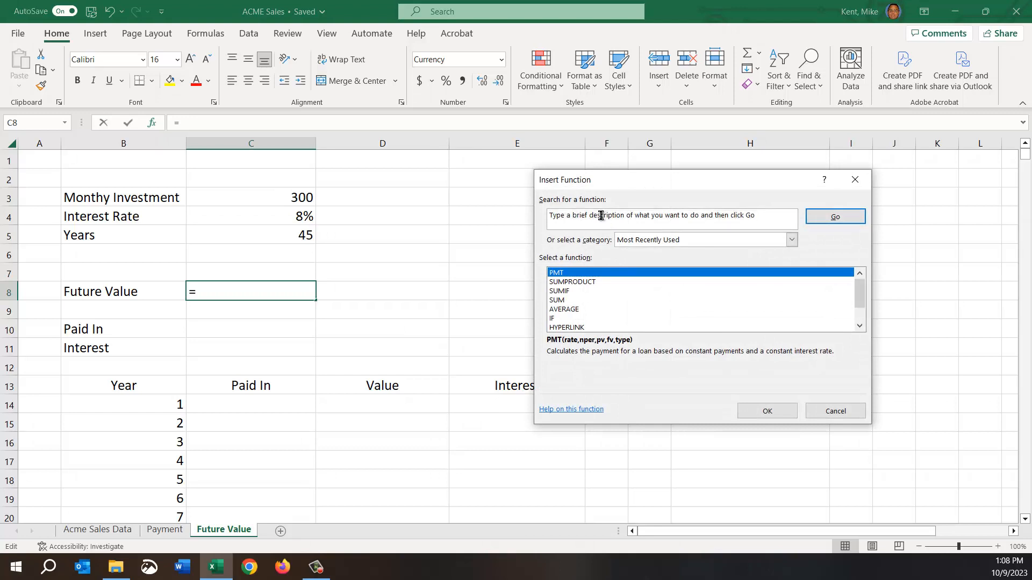
pyautogui.moveTo(775, 216); pyautogui.dragTo(504, 213)
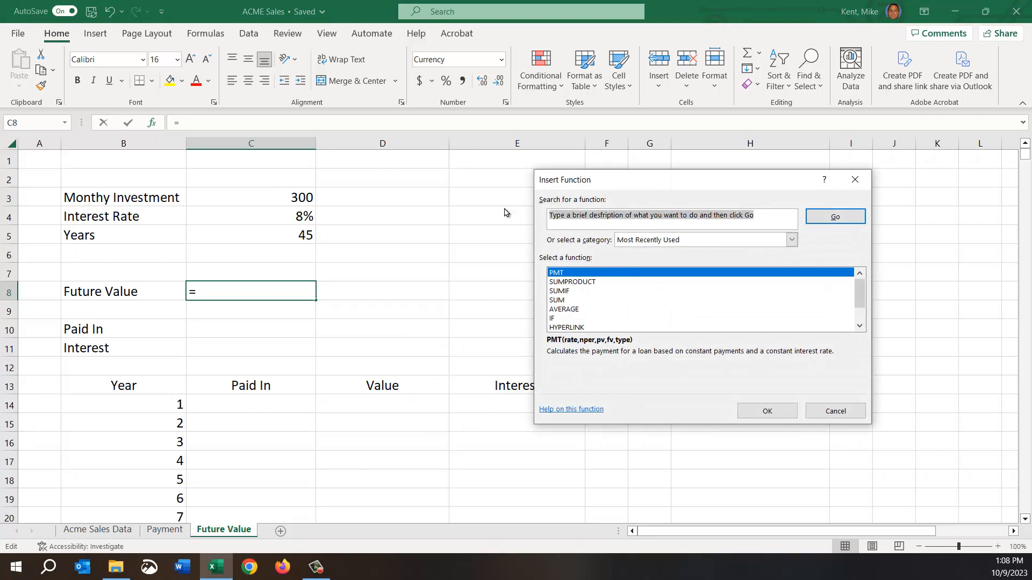
pyautogui.write('fv')
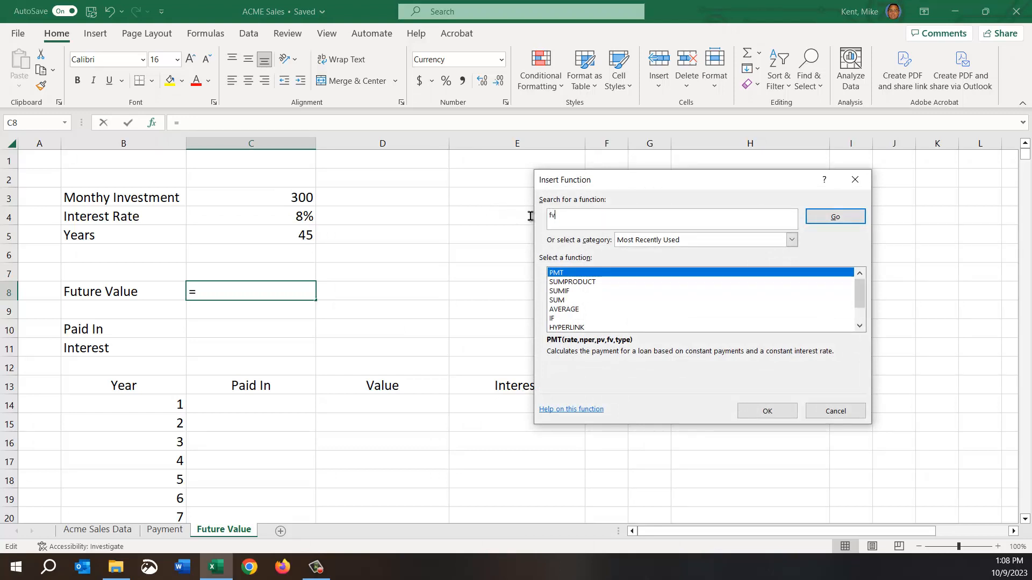
pyautogui.click(834, 221)
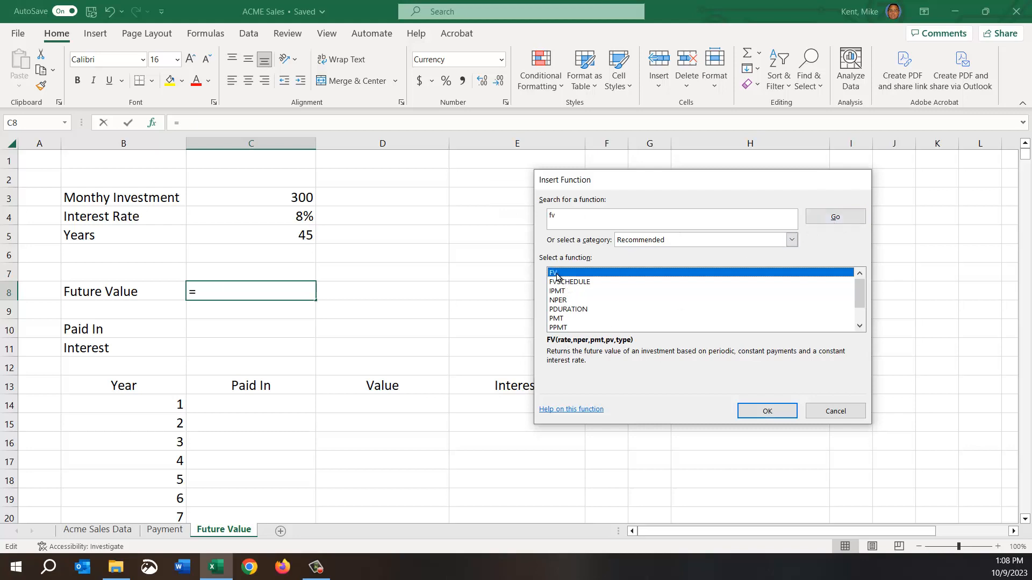
pyautogui.doubleClick(557, 276)
pyautogui.moveTo(632, 192); pyautogui.dragTo(497, 187)
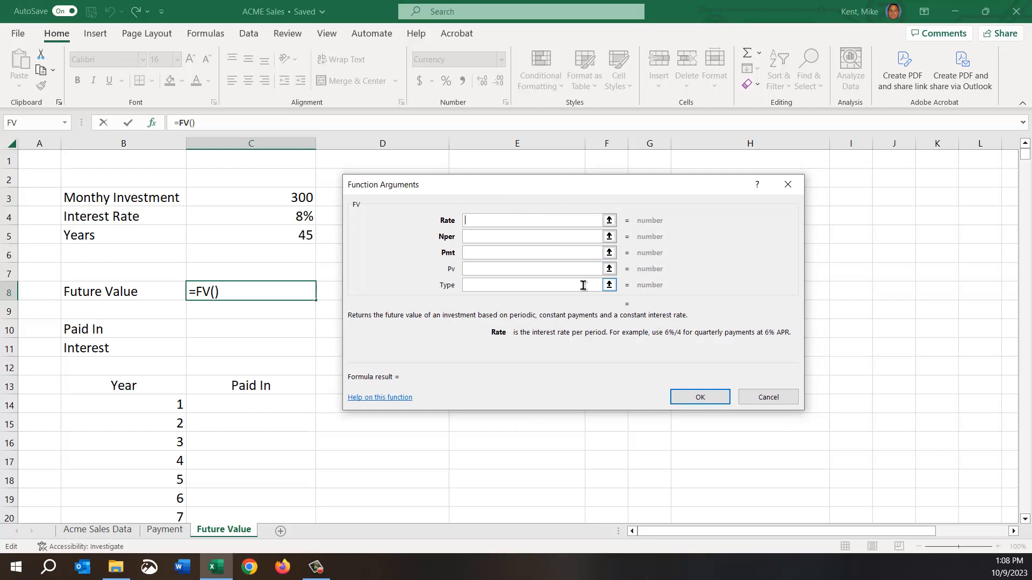
# Check what the FV function's Nper and Pmt arguments mean and set its Rate argument to C4/12.
pyautogui.click(497, 236)
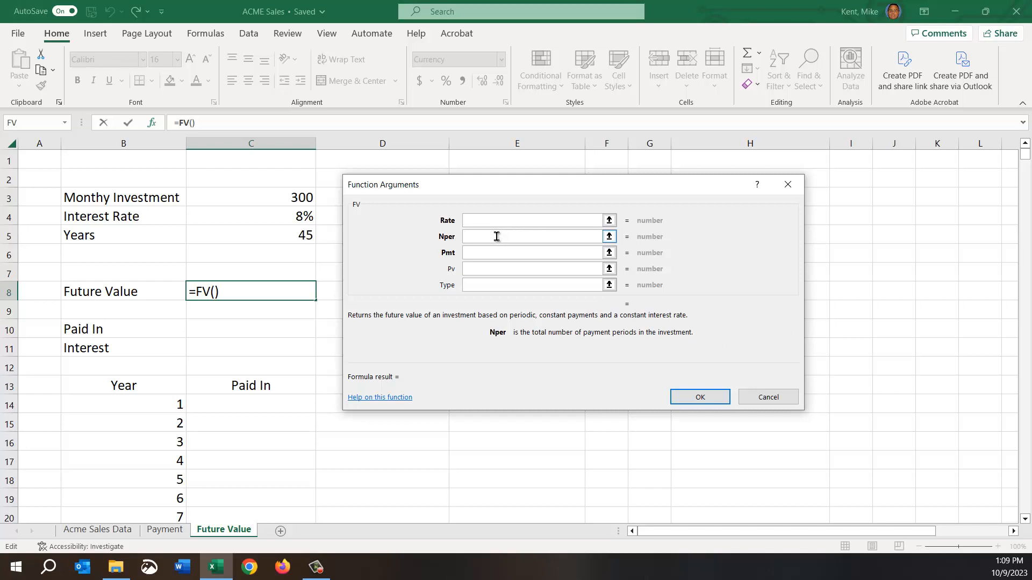
pyautogui.click(499, 252)
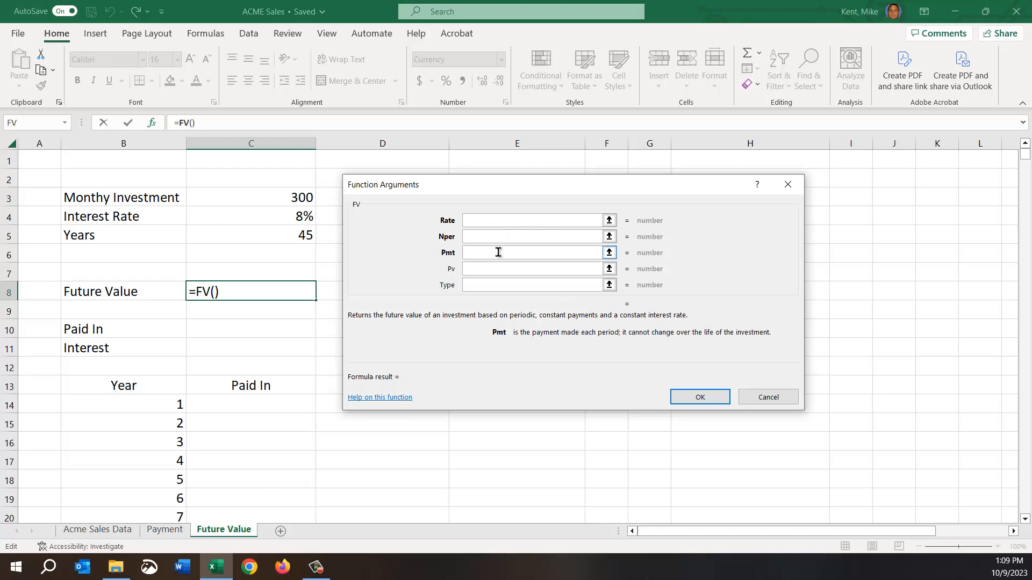
pyautogui.click(487, 220)
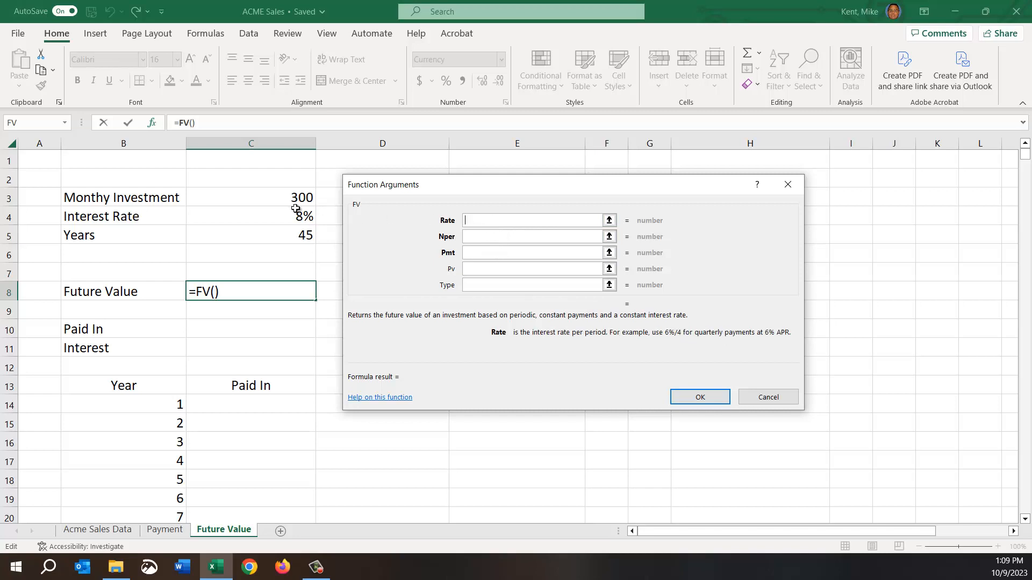
pyautogui.click(268, 222)
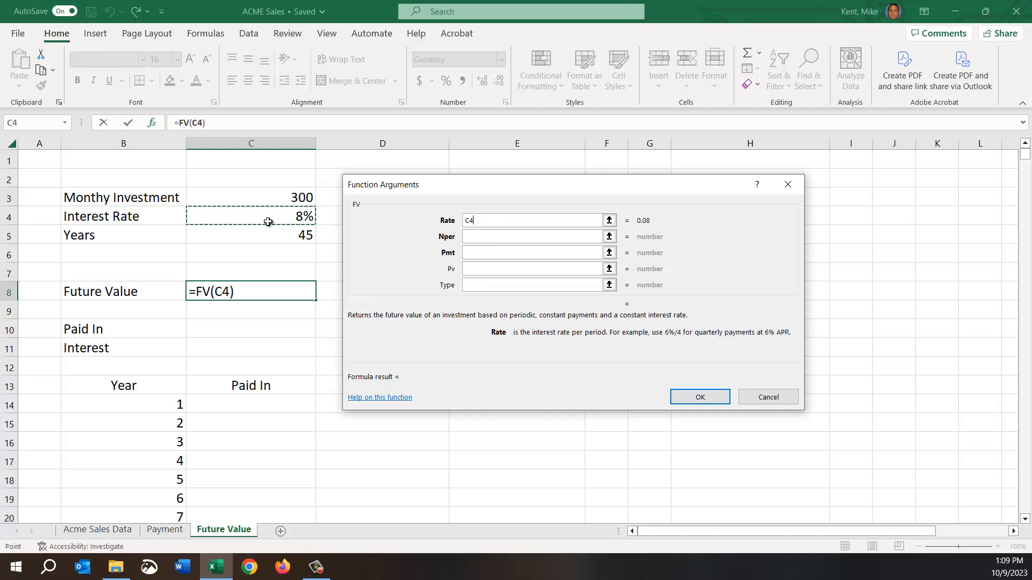
pyautogui.write('/12')
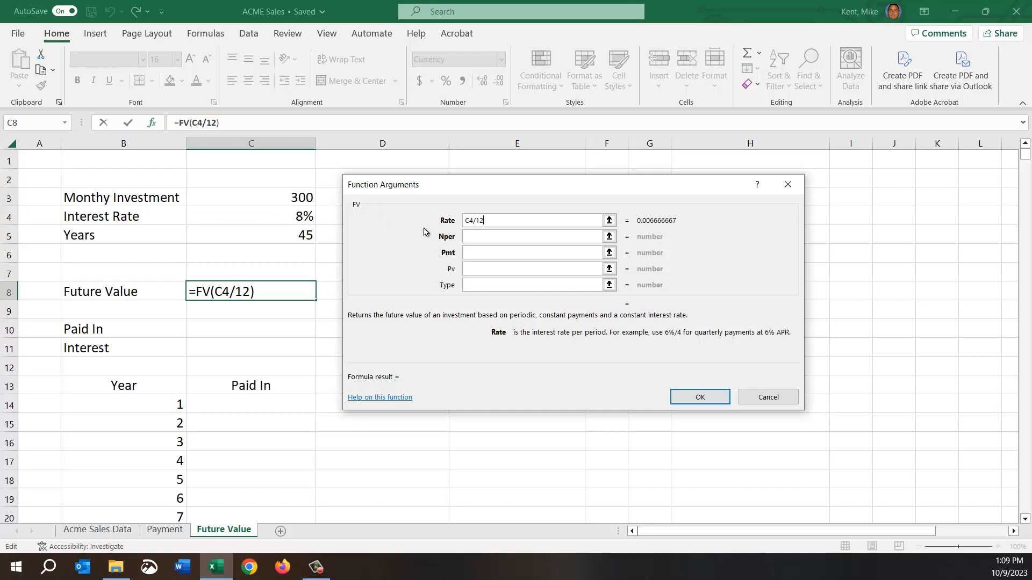
# Set the FV function's Nper argument to C5*12 and Pmt to C3, completing the formula in C8.
pyautogui.click(513, 235)
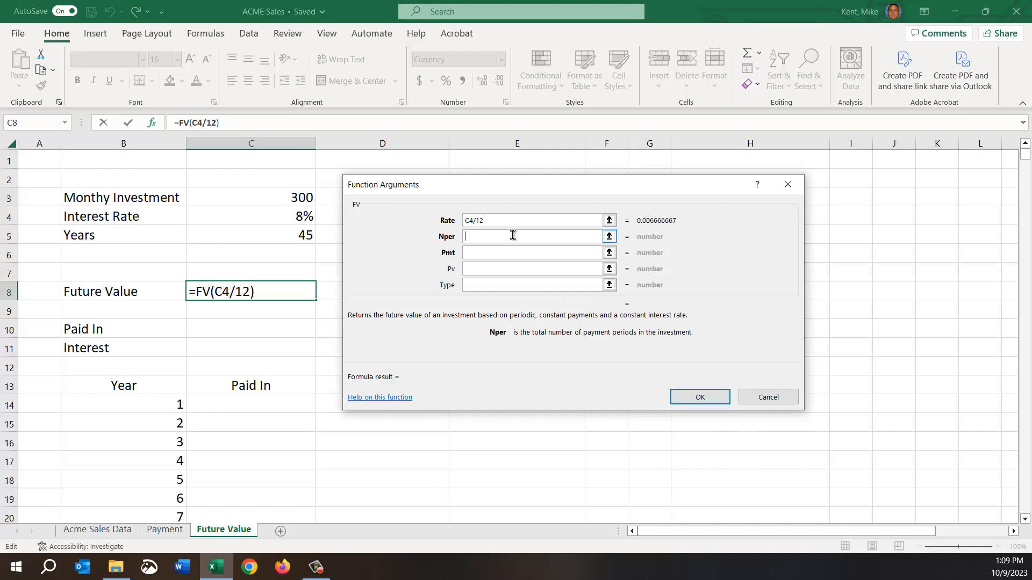
pyautogui.click(284, 233)
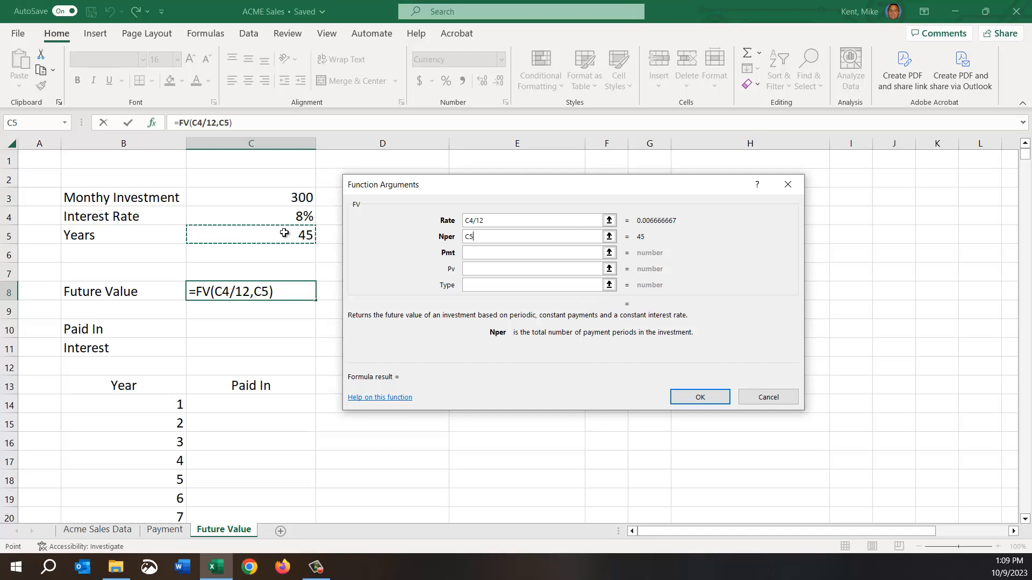
pyautogui.write('*12')
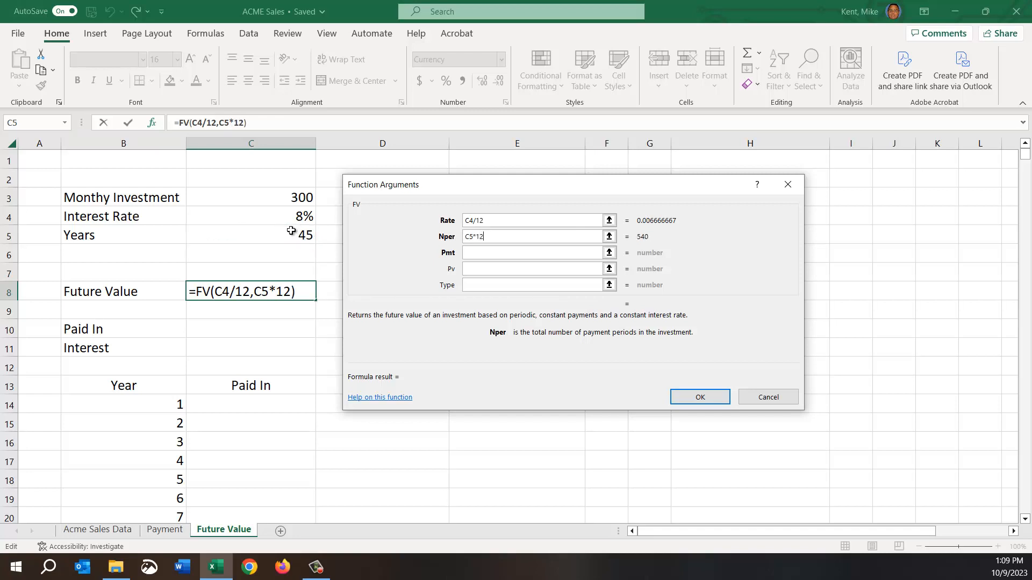
pyautogui.click(483, 250)
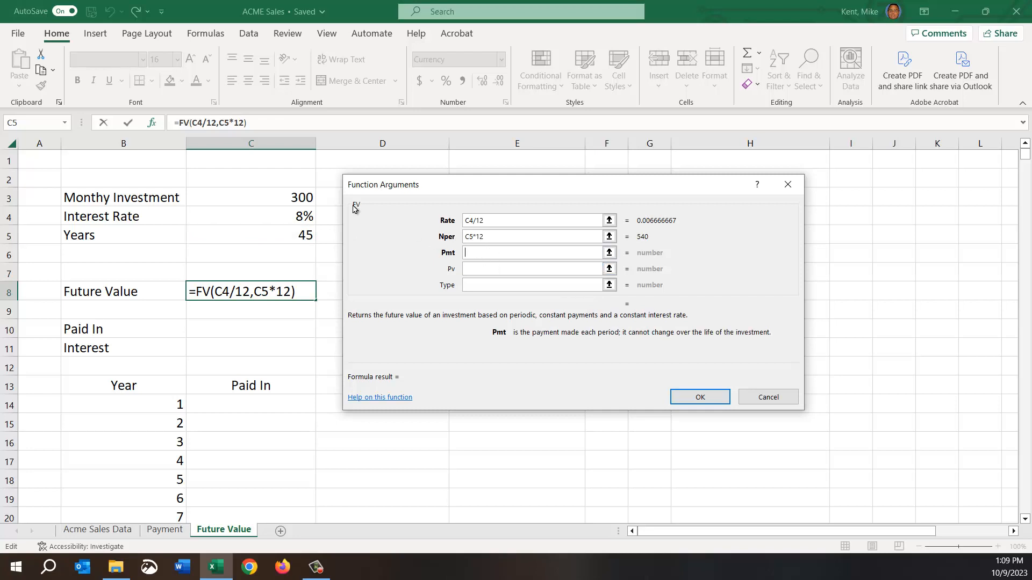
pyautogui.click(303, 197)
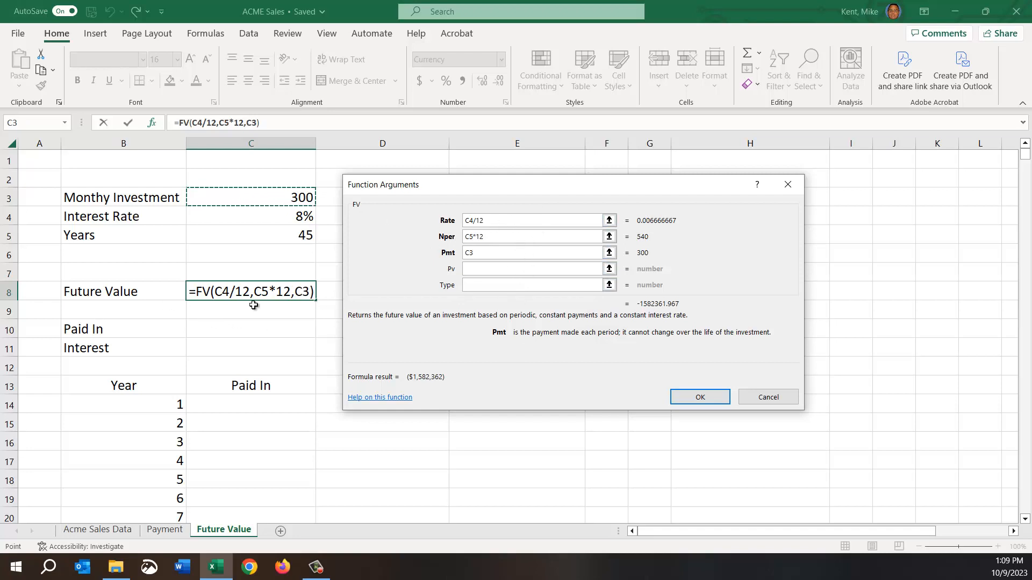
pyautogui.click(700, 397)
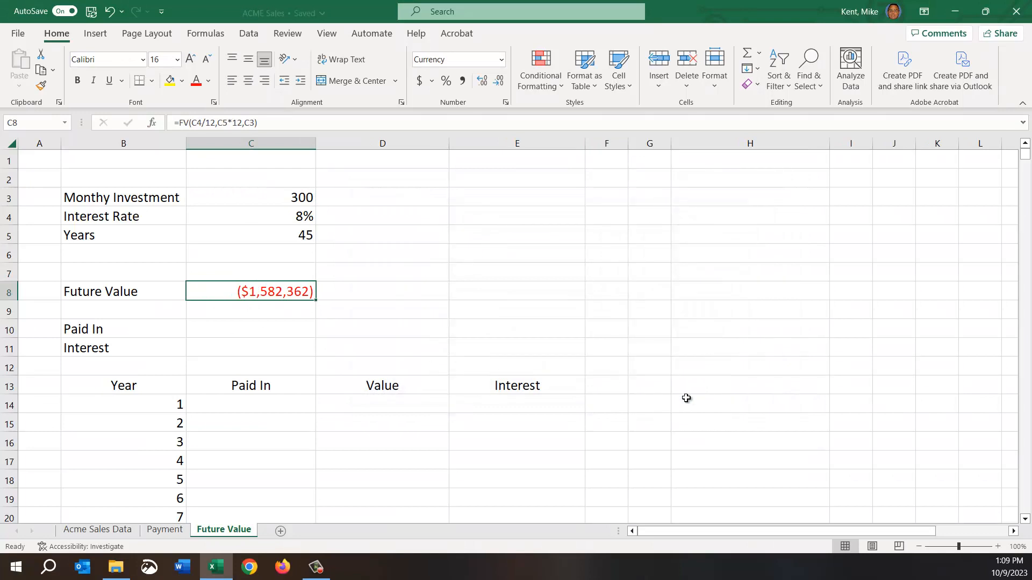
# Add a minus sign to the FV formula in C8 to reverse the sign of its result.
pyautogui.doubleClick(262, 293)
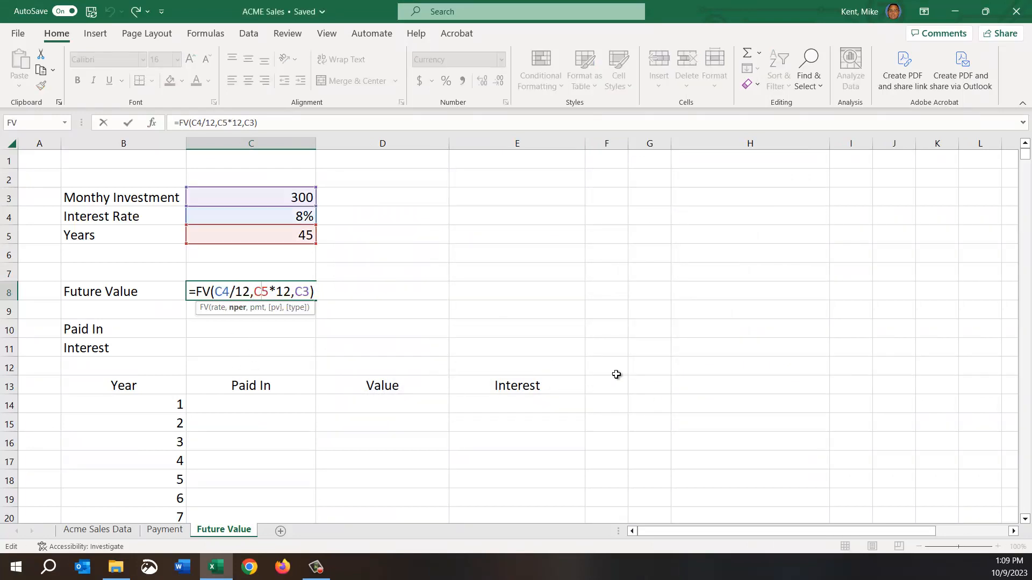
pyautogui.press('Home')
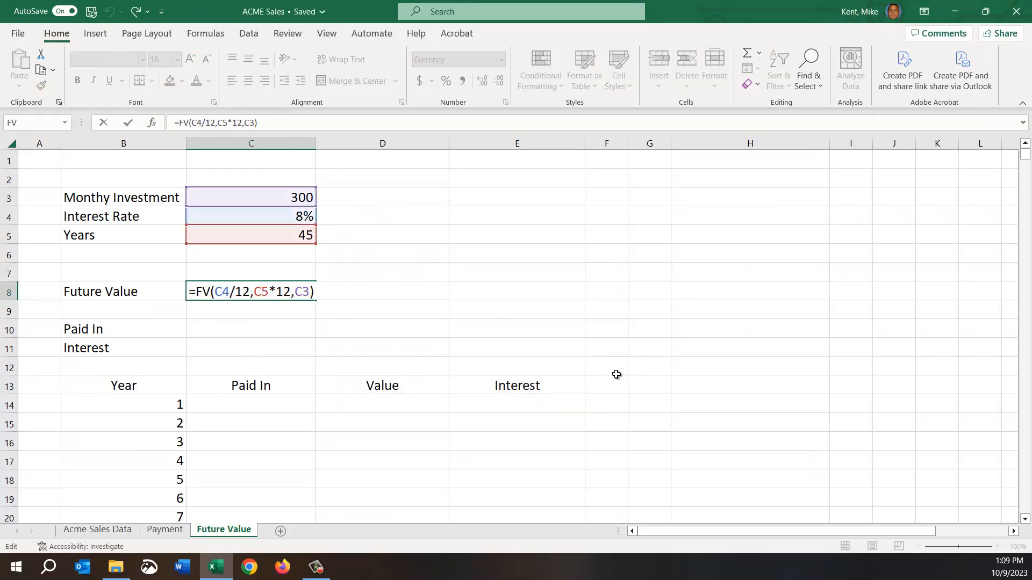
pyautogui.write('-')
pyautogui.press('Return')
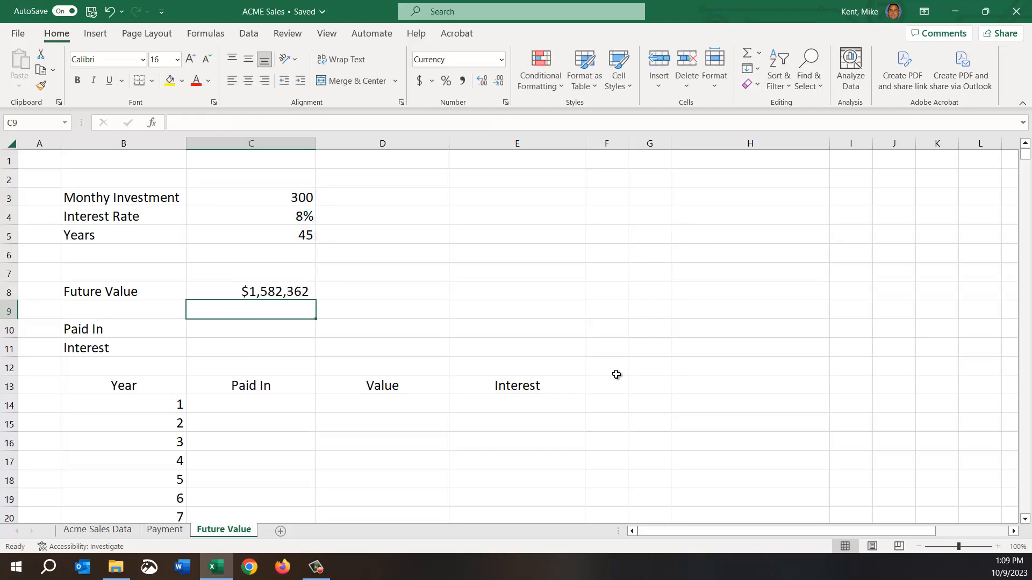
# Review the investment, rate and years inputs in C3:C5 and how the FV formula in C8 uses each as an argument.
pyautogui.click(273, 198)
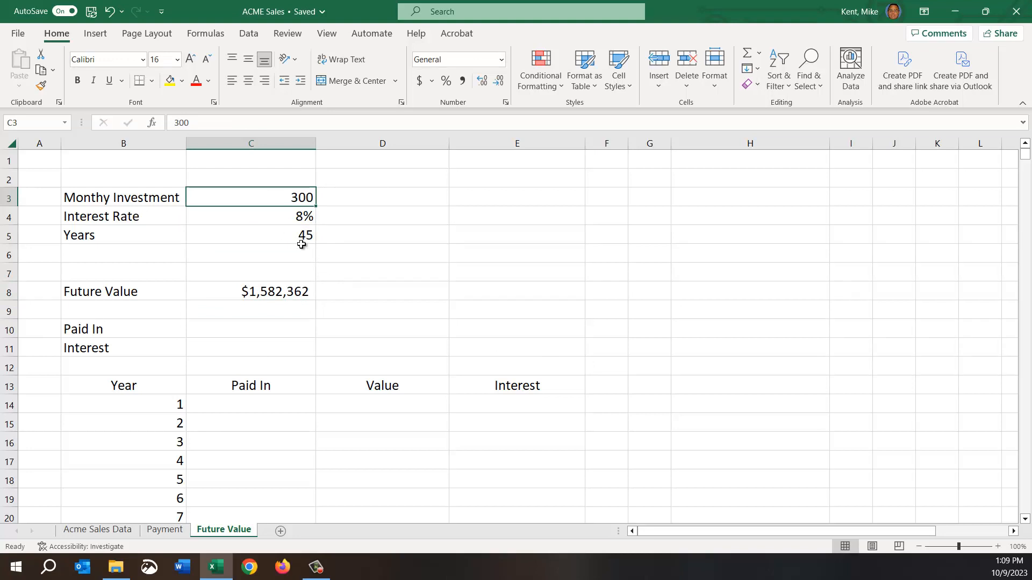
pyautogui.click(273, 216)
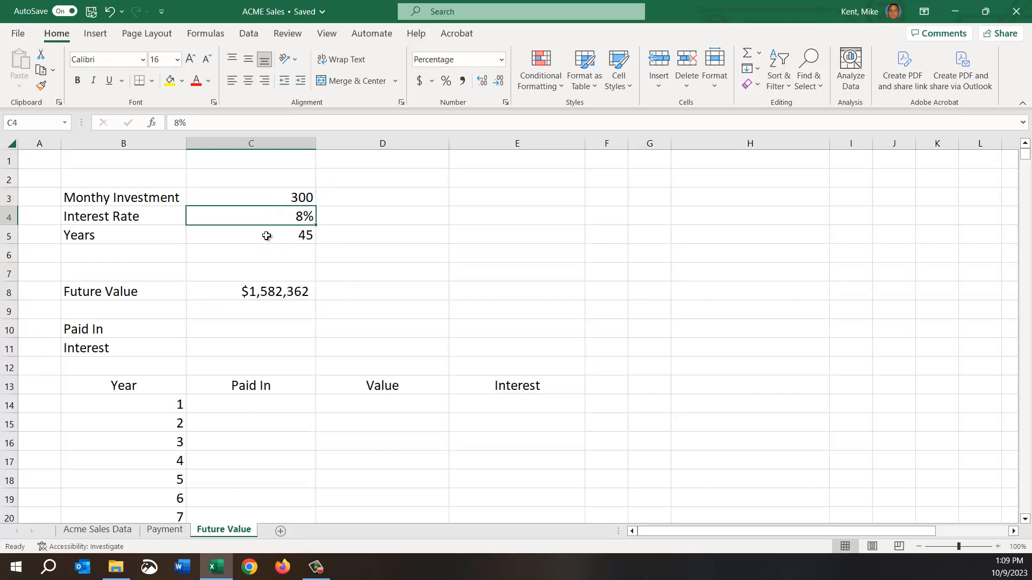
pyautogui.click(267, 236)
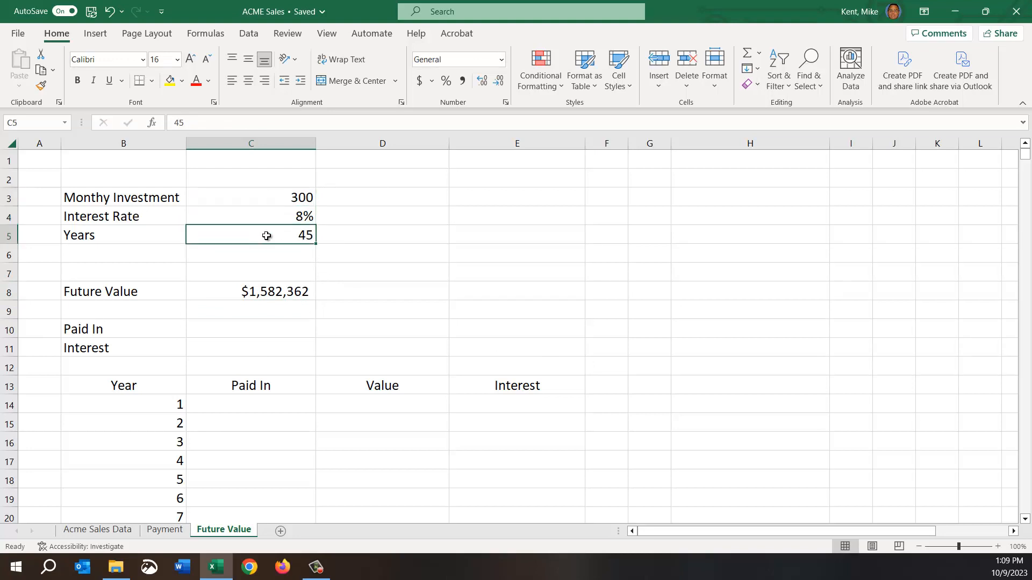
pyautogui.click(236, 294)
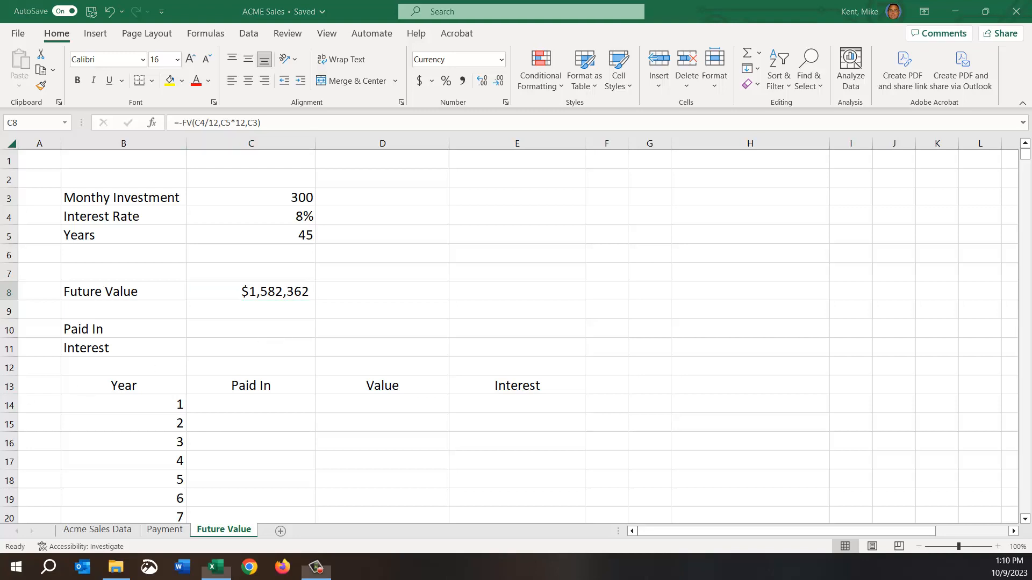
pyautogui.click(281, 297)
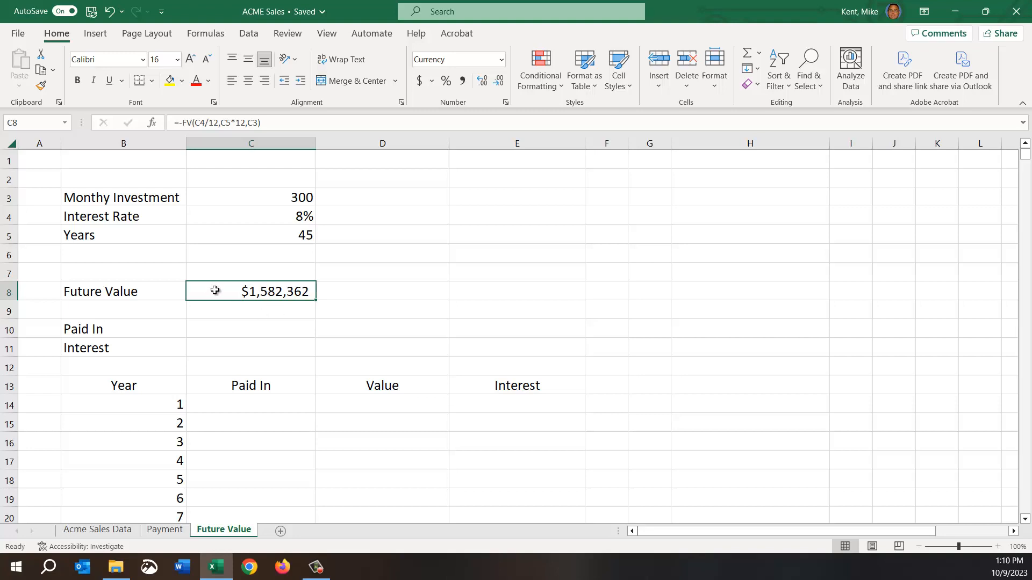
pyautogui.doubleClick(243, 291)
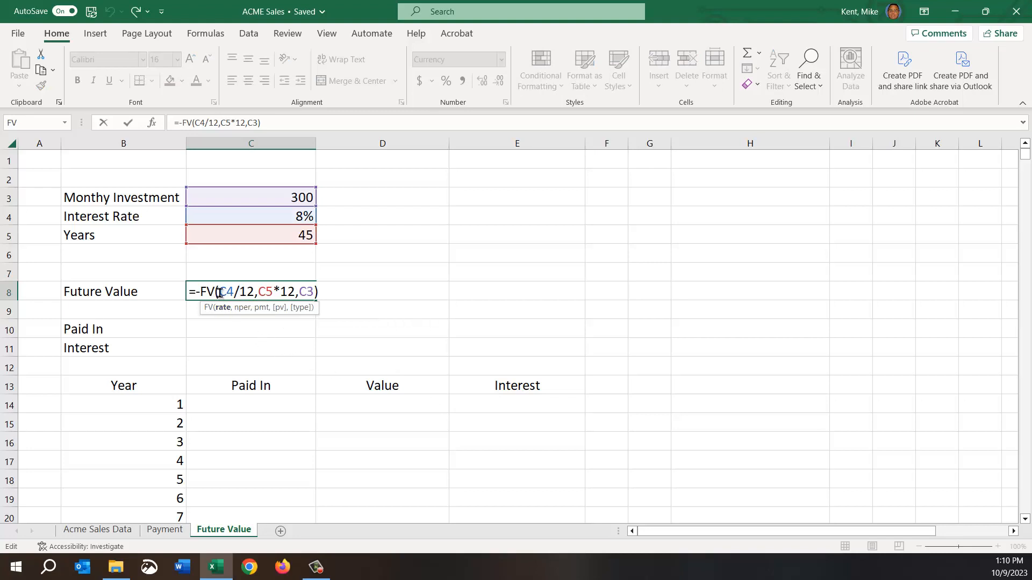
pyautogui.moveTo(219, 291); pyautogui.dragTo(233, 291)
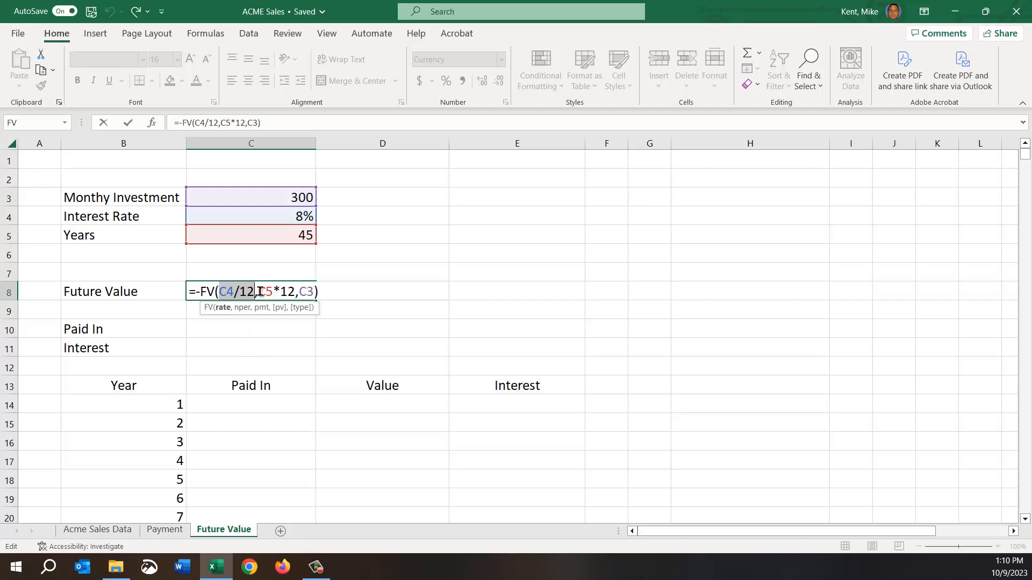
pyautogui.moveTo(258, 292); pyautogui.dragTo(296, 291)
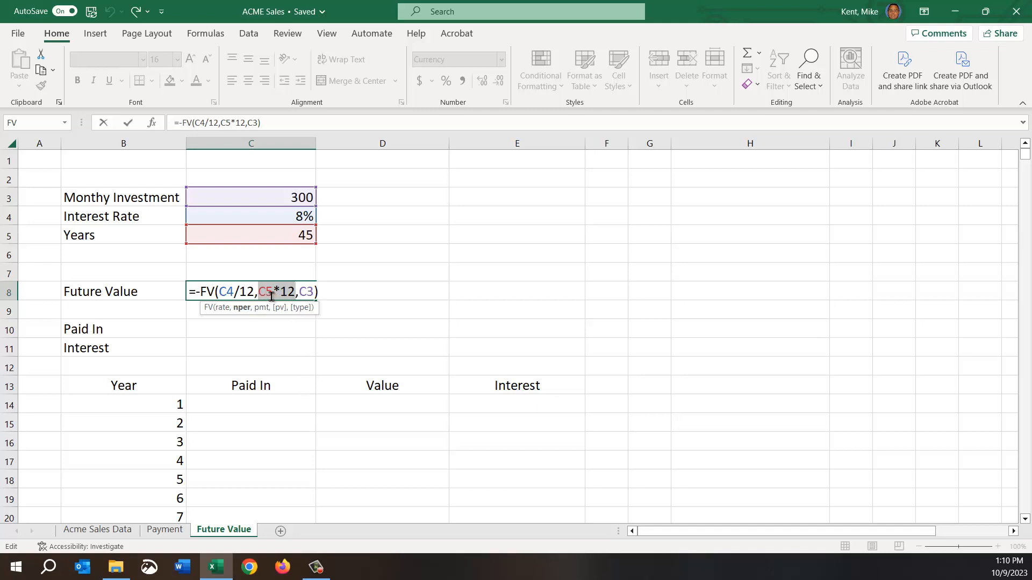
pyautogui.doubleClick(304, 292)
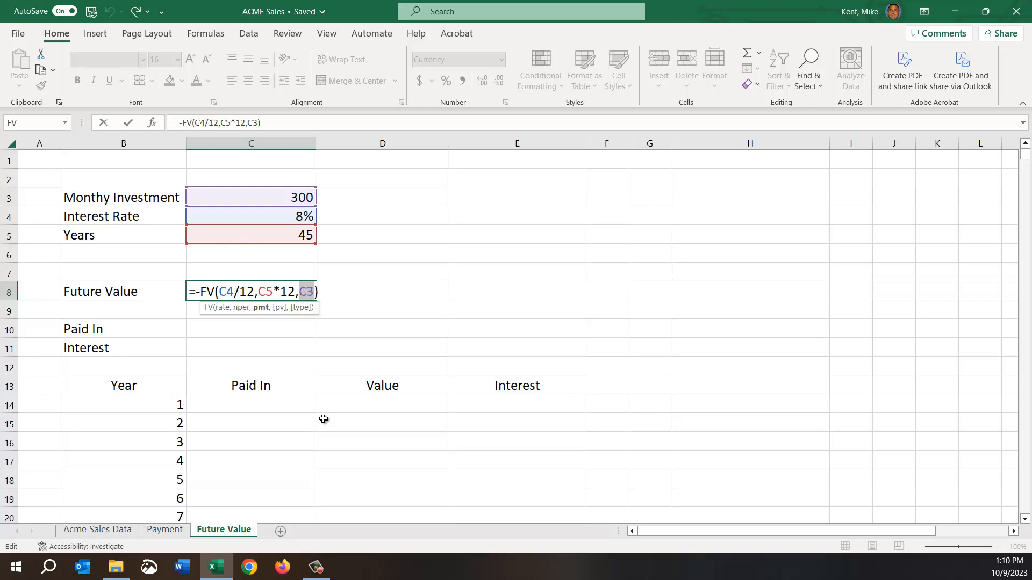
pyautogui.press('Return')
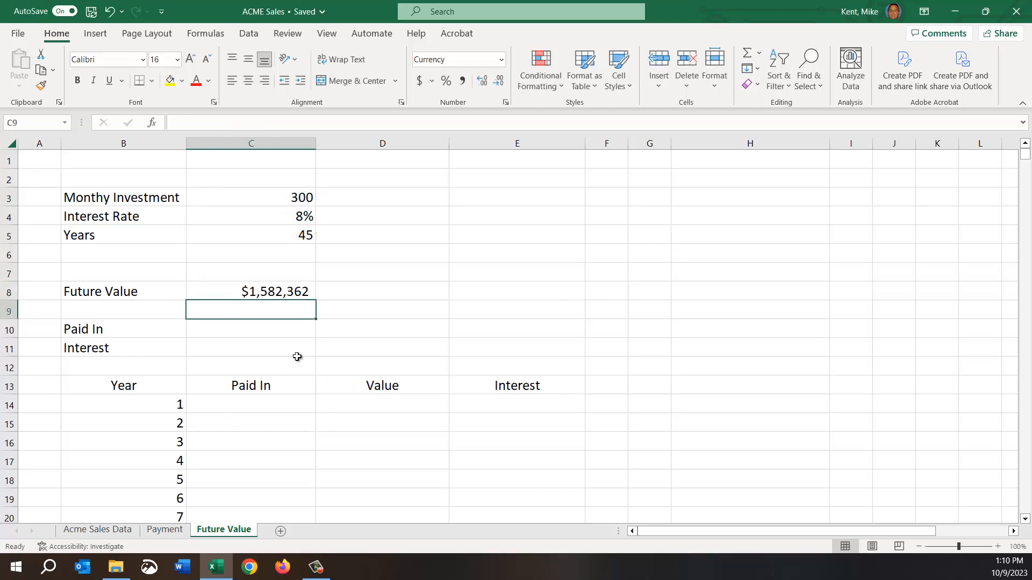
# Calculate the total Paid In in C10 with the formula =C3*C5*12.
pyautogui.click(243, 197)
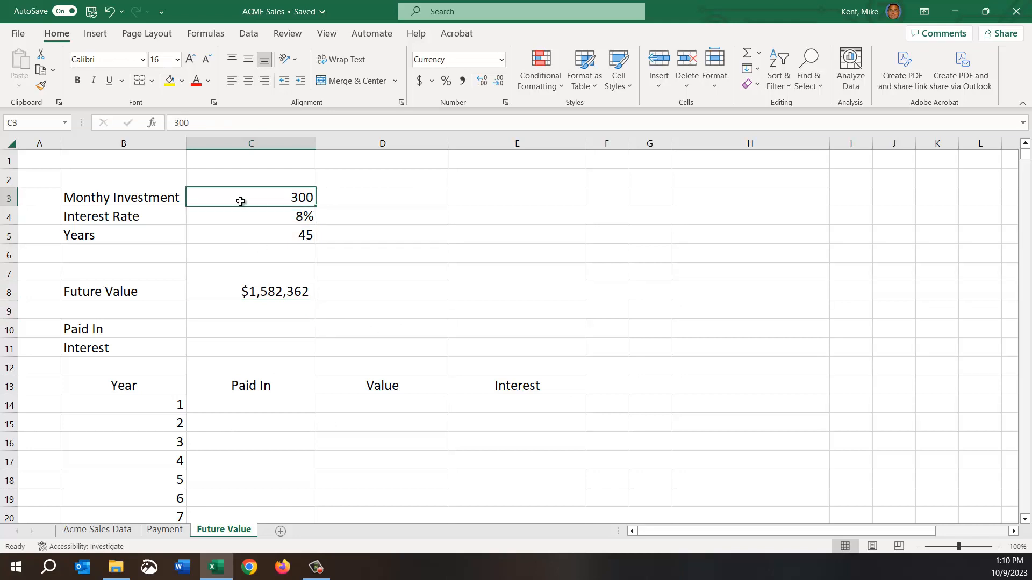
pyautogui.click(233, 327)
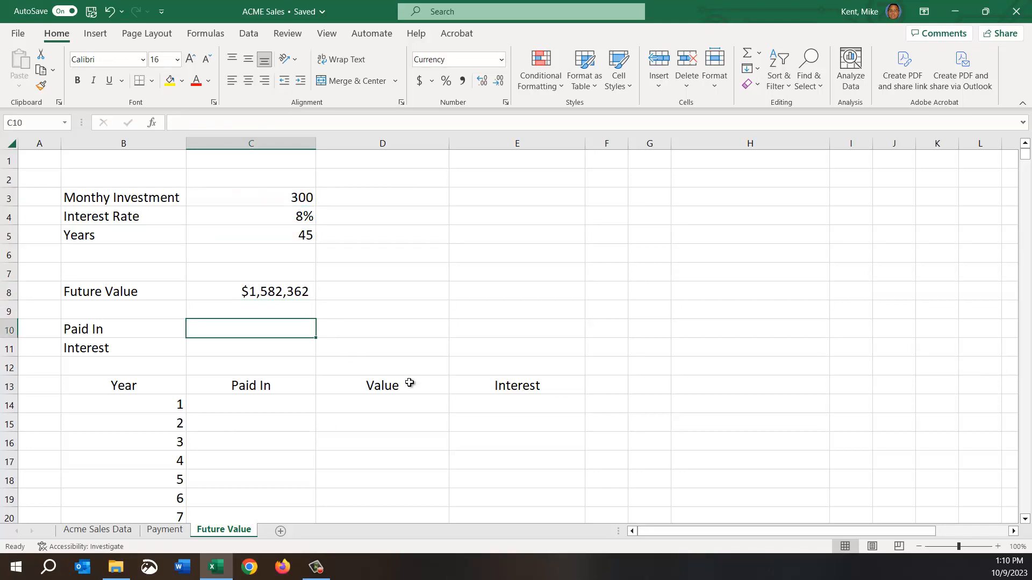
pyautogui.write('=')
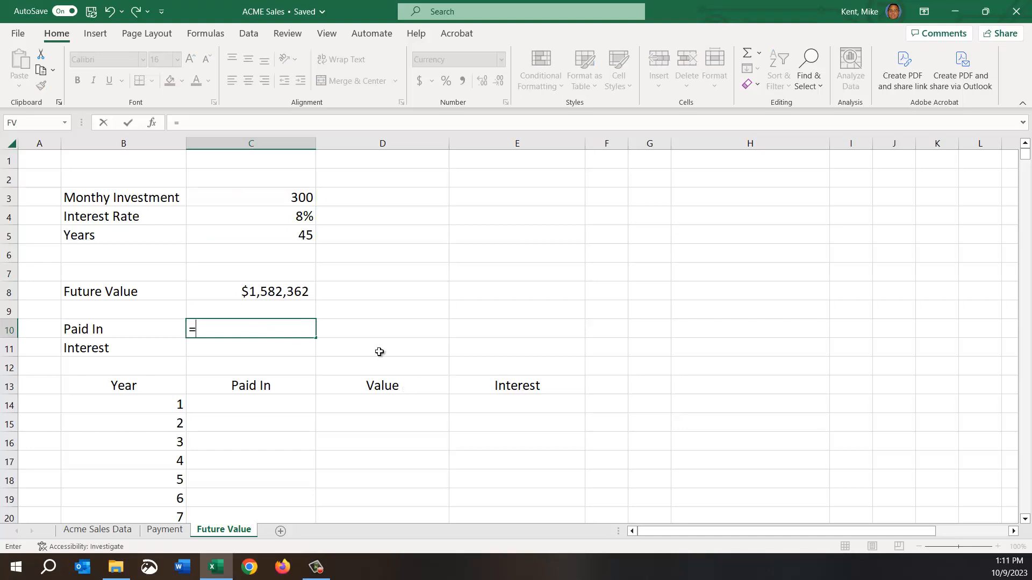
pyautogui.click(246, 201)
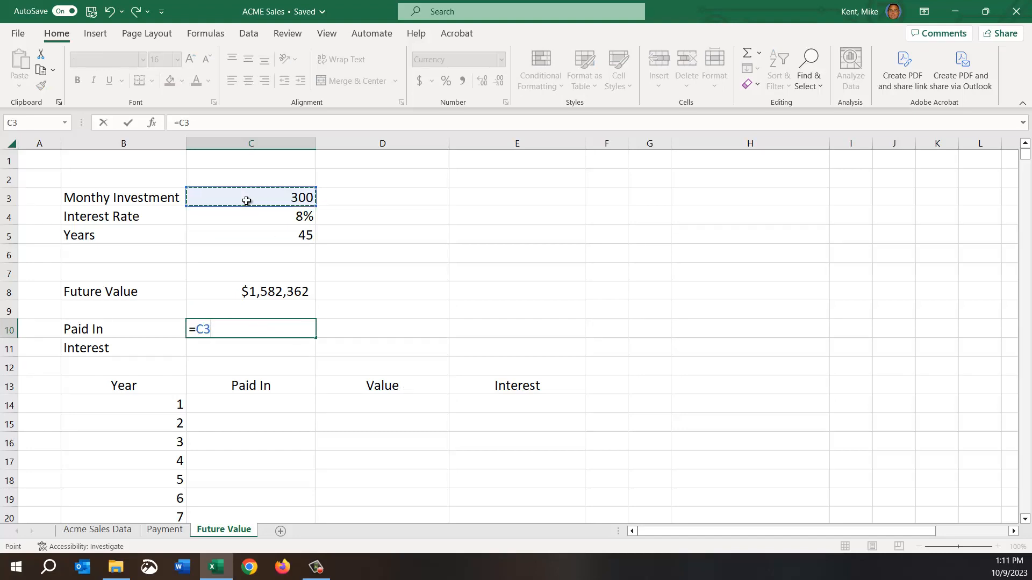
pyautogui.write('*')
pyautogui.click(256, 230)
pyautogui.write('*')
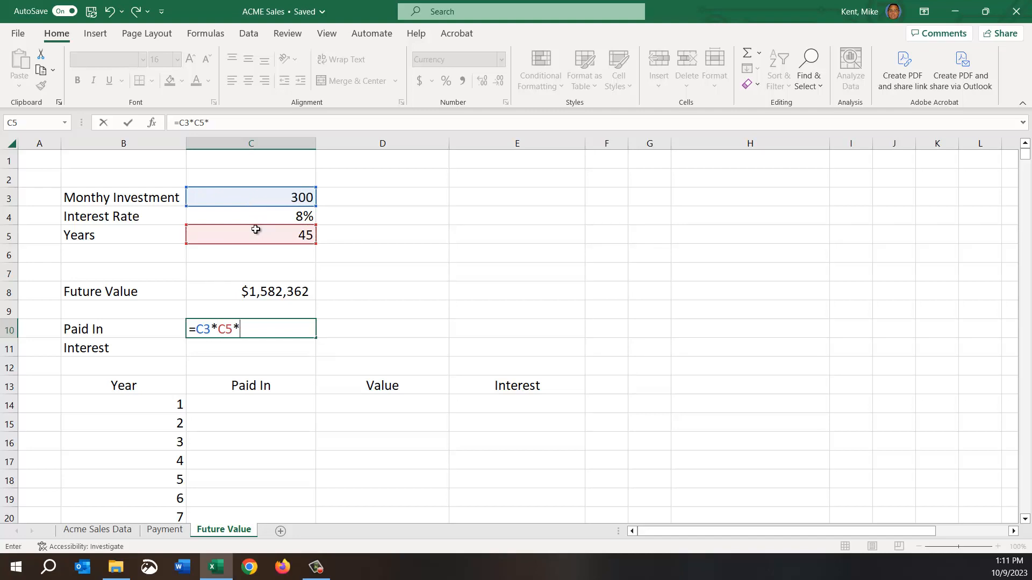
pyautogui.press('Return')
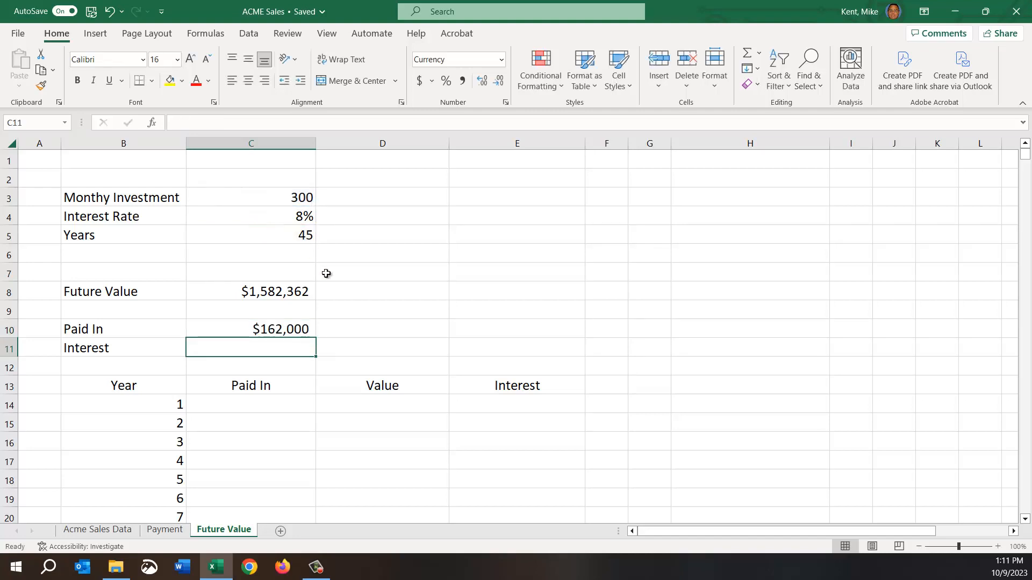
pyautogui.click(290, 324)
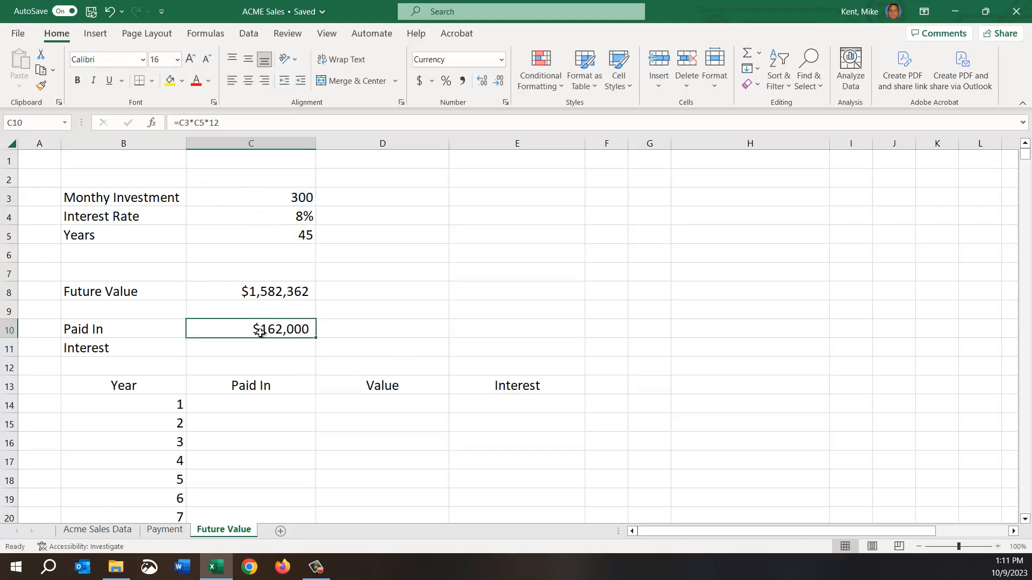
pyautogui.click(274, 237)
pyautogui.click(259, 326)
# Calculate the Interest in C11 by subtracting Paid In from Future Value with =C8-C10.
pyautogui.click(230, 288)
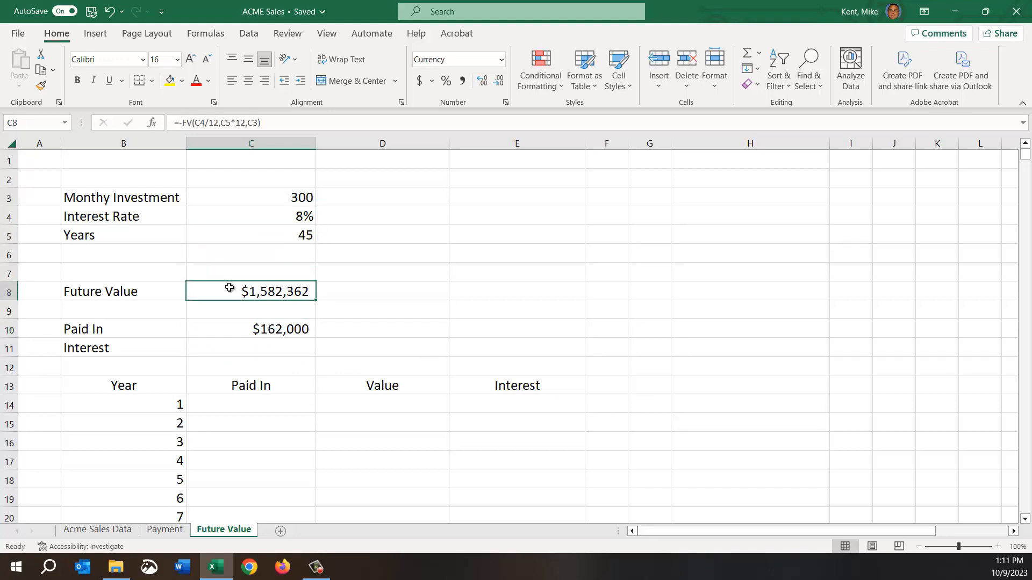
pyautogui.click(247, 349)
pyautogui.write('=')
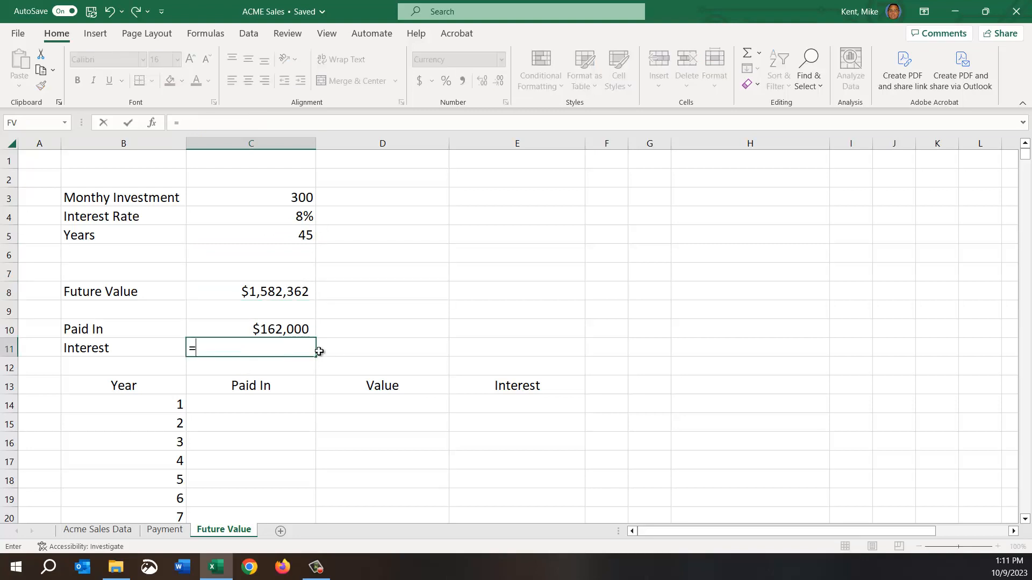
pyautogui.click(270, 291)
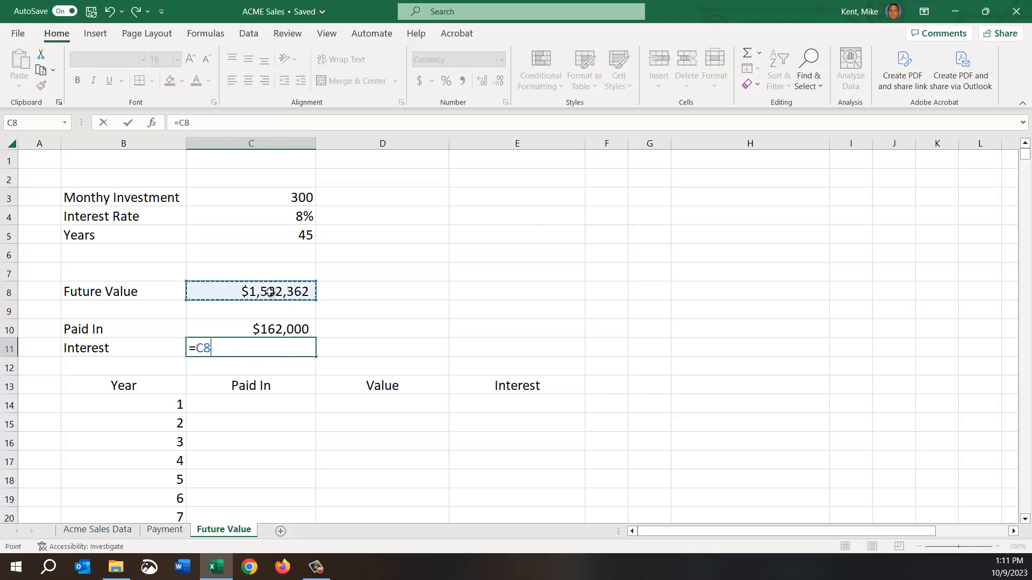
pyautogui.write('-')
pyautogui.click(253, 316)
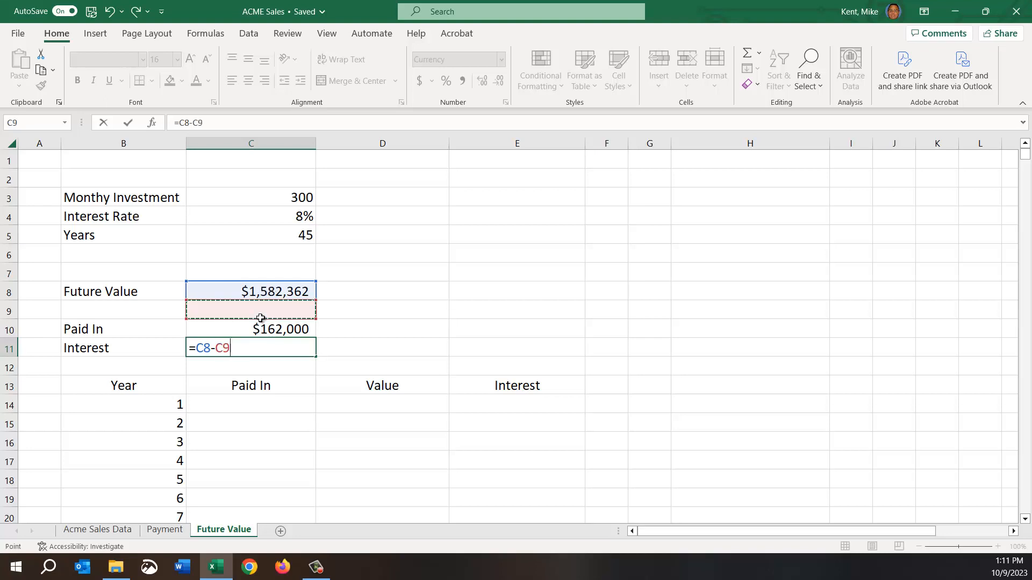
pyautogui.click(253, 324)
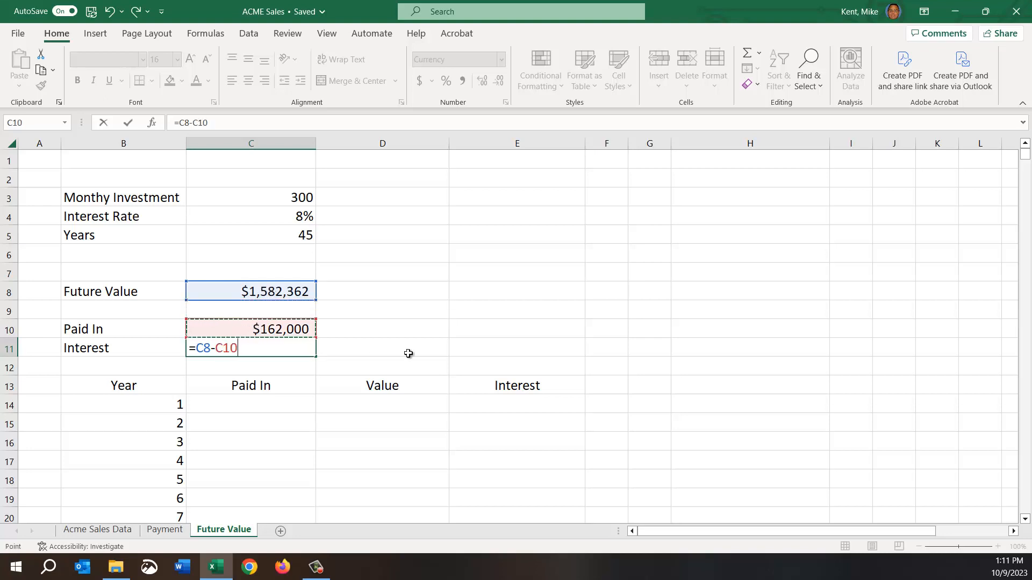
pyautogui.press('Return')
pyautogui.click(278, 347)
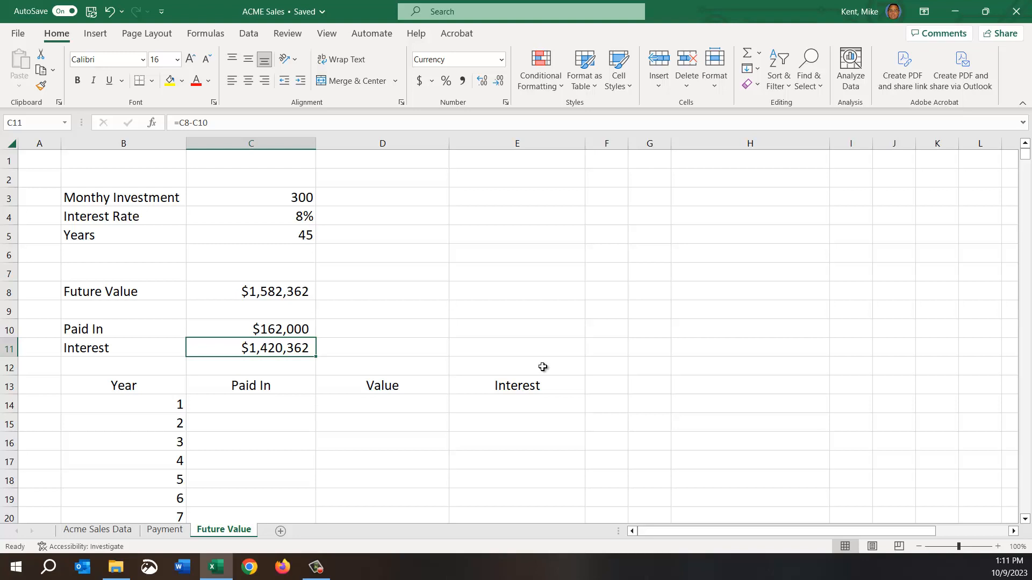
pyautogui.click(257, 328)
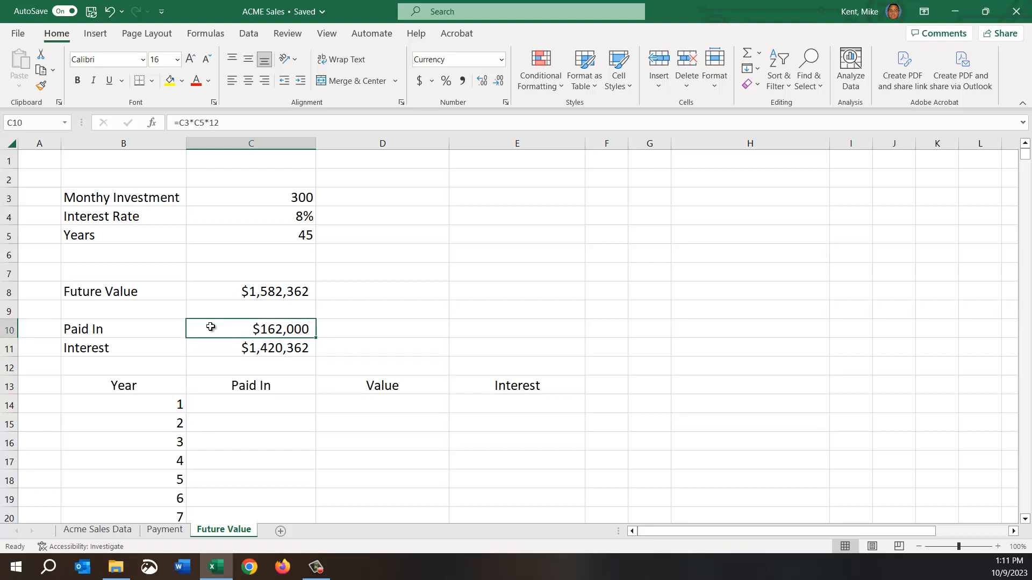
pyautogui.click(218, 349)
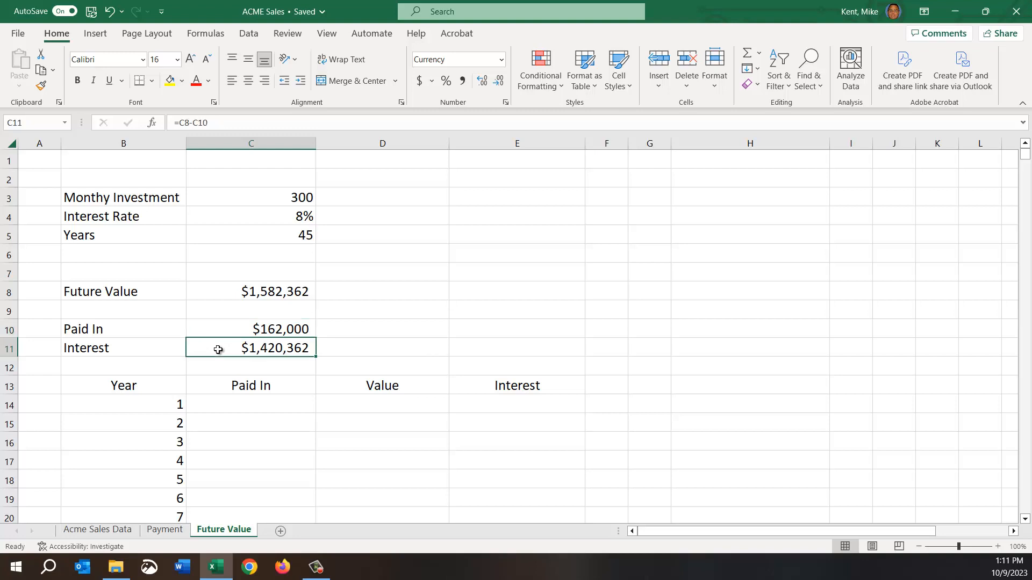
pyautogui.click(218, 290)
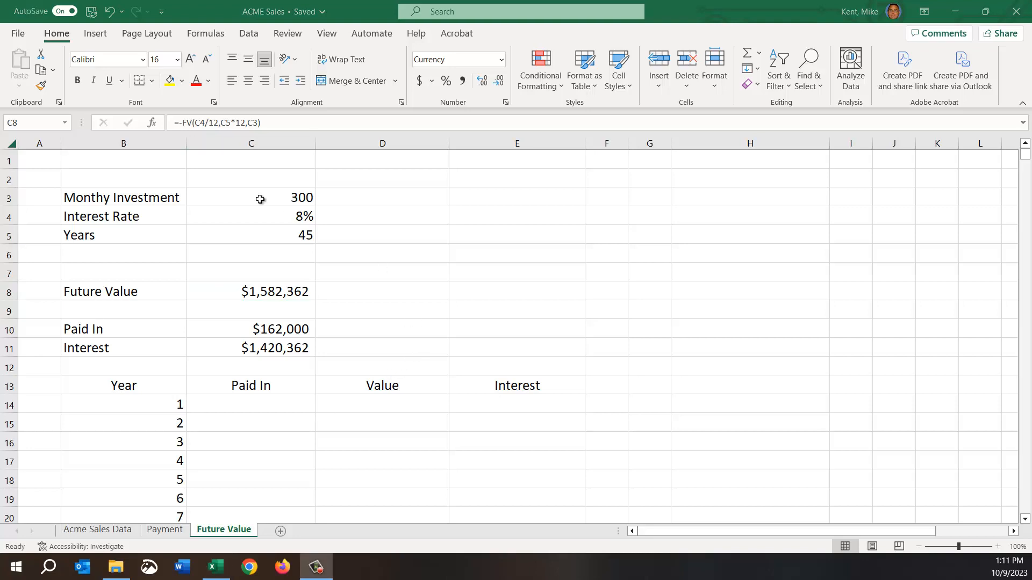
# Copy the investment scenario in C3:C11 and paste it into column D starting at D3.
pyautogui.moveTo(251, 198); pyautogui.dragTo(254, 348)
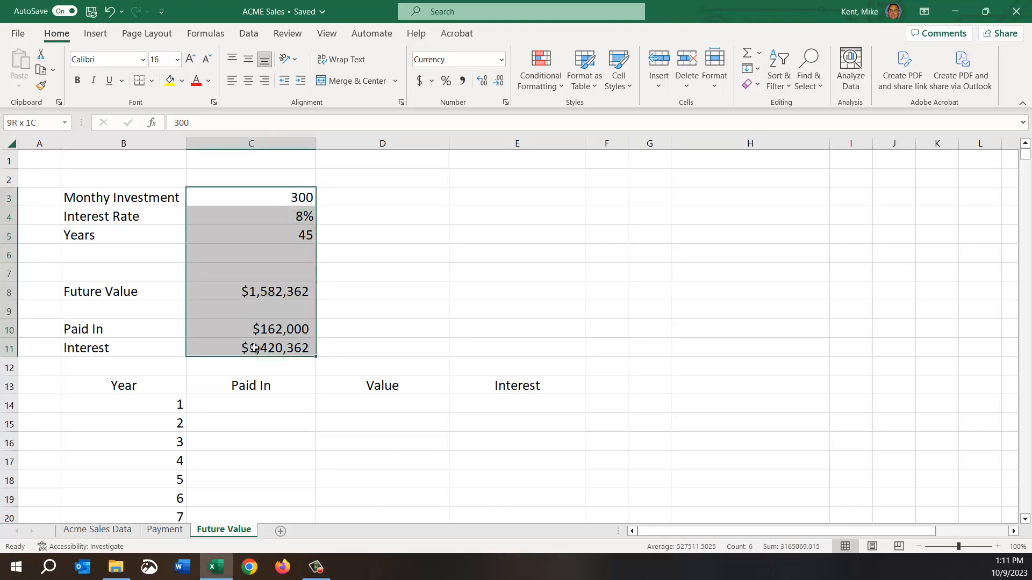
pyautogui.rightClick(235, 285)
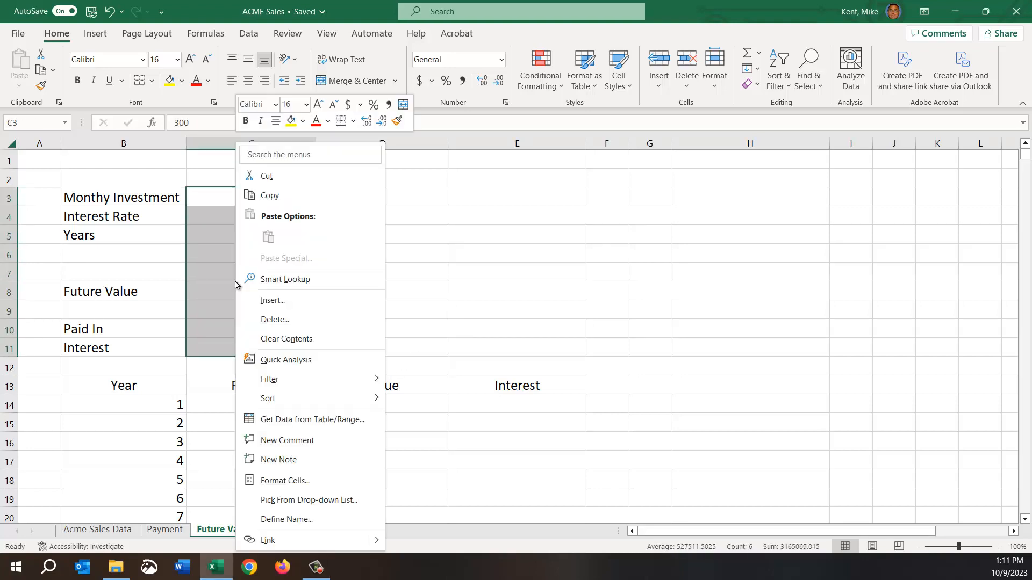
pyautogui.click(282, 197)
pyautogui.click(337, 198)
pyautogui.rightClick(338, 198)
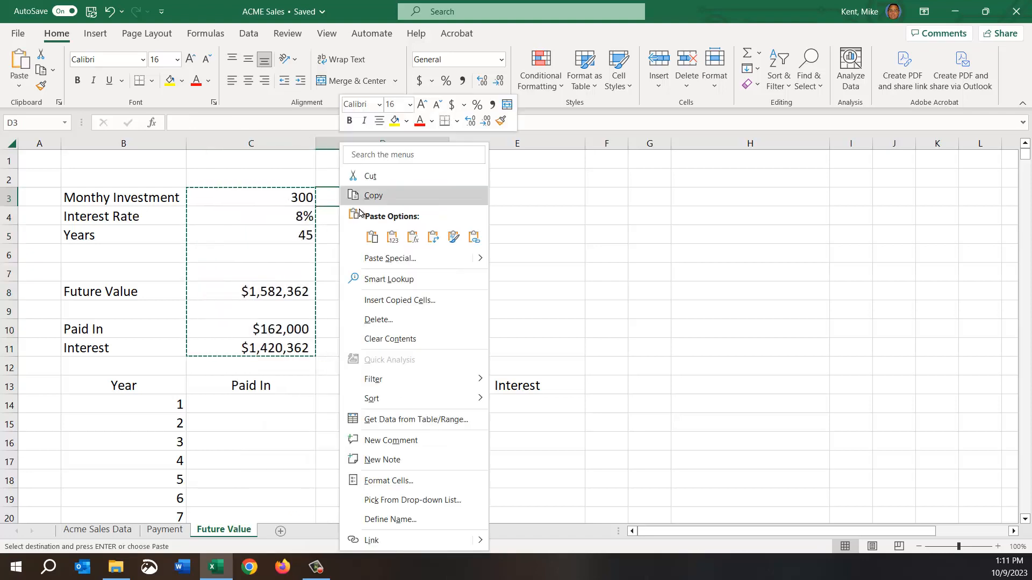
pyautogui.click(372, 237)
pyautogui.click(500, 332)
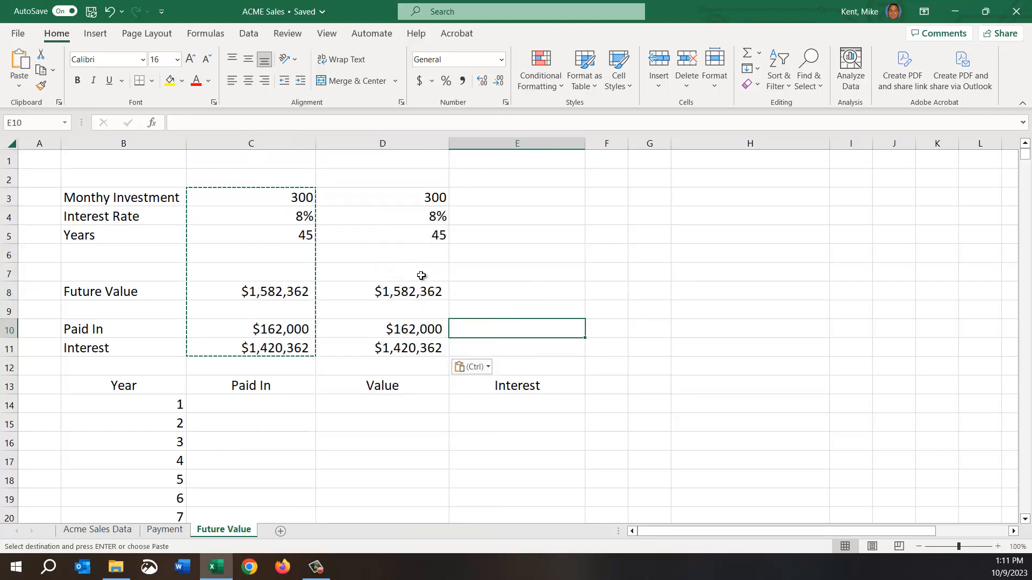
# Set the Years value of the second scenario in D5 to 35 and compare its inputs with the first scenario.
pyautogui.click(406, 231)
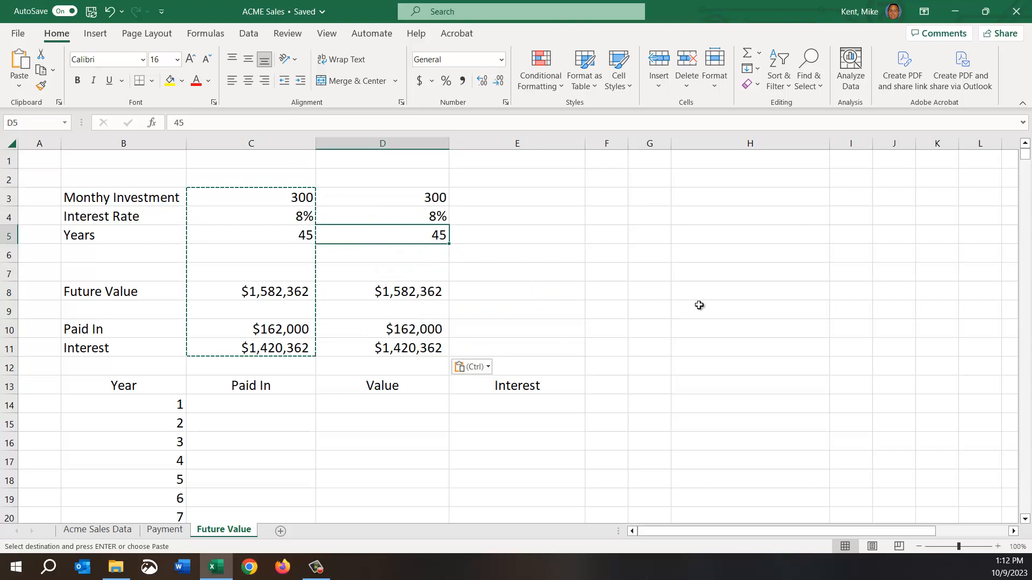
pyautogui.write('35')
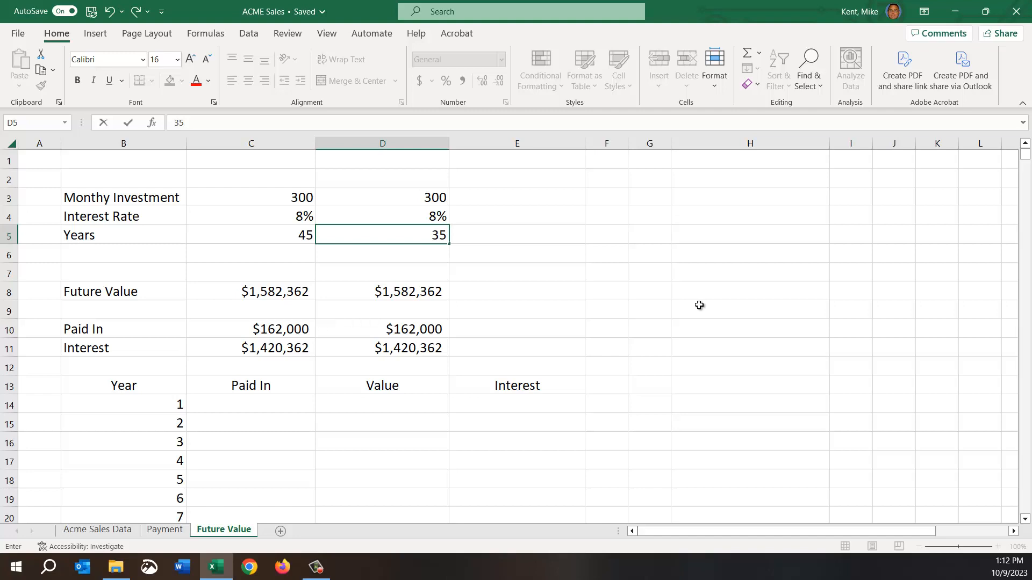
pyautogui.press('Return')
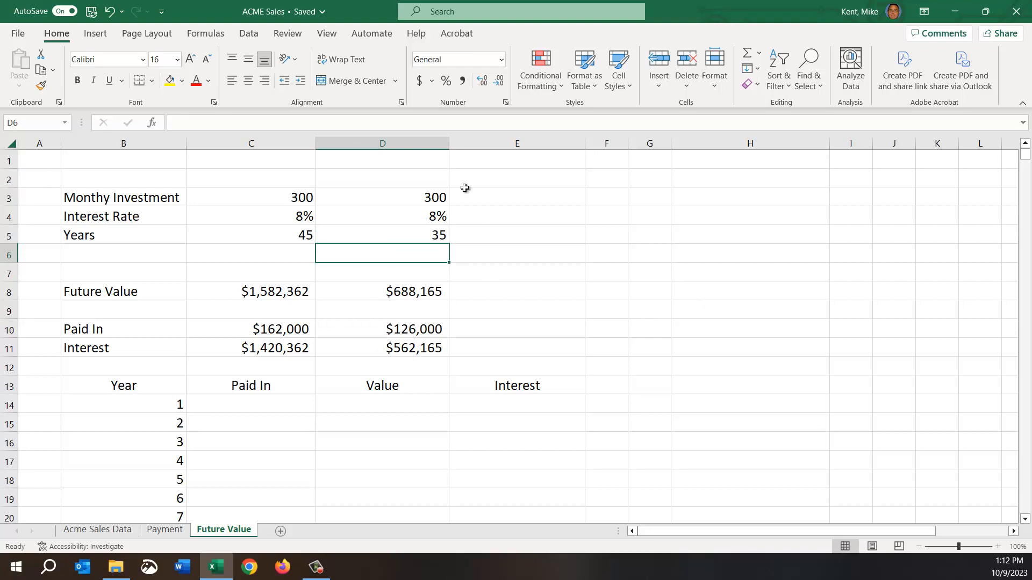
pyautogui.click(394, 198)
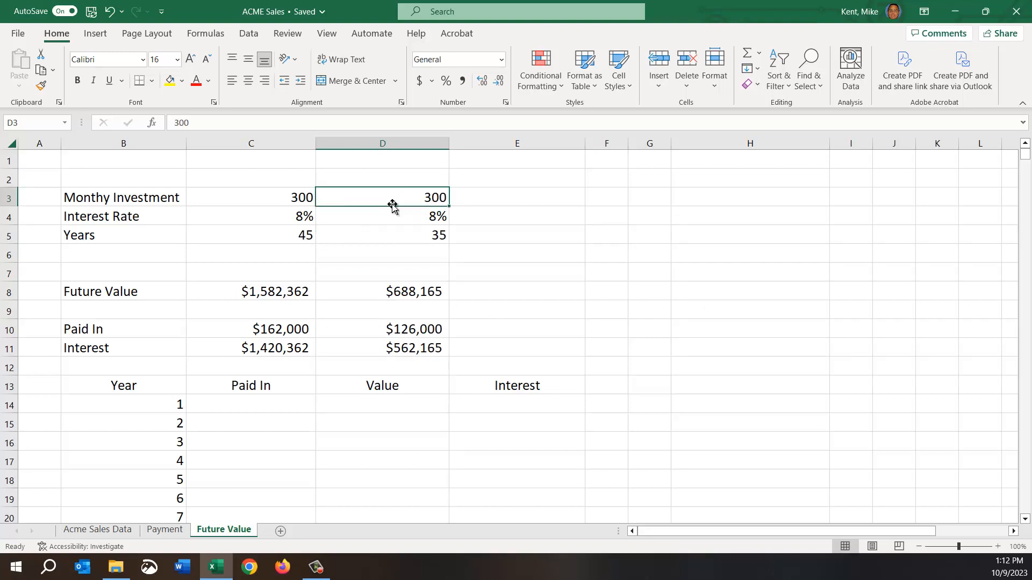
pyautogui.click(376, 222)
pyautogui.click(384, 234)
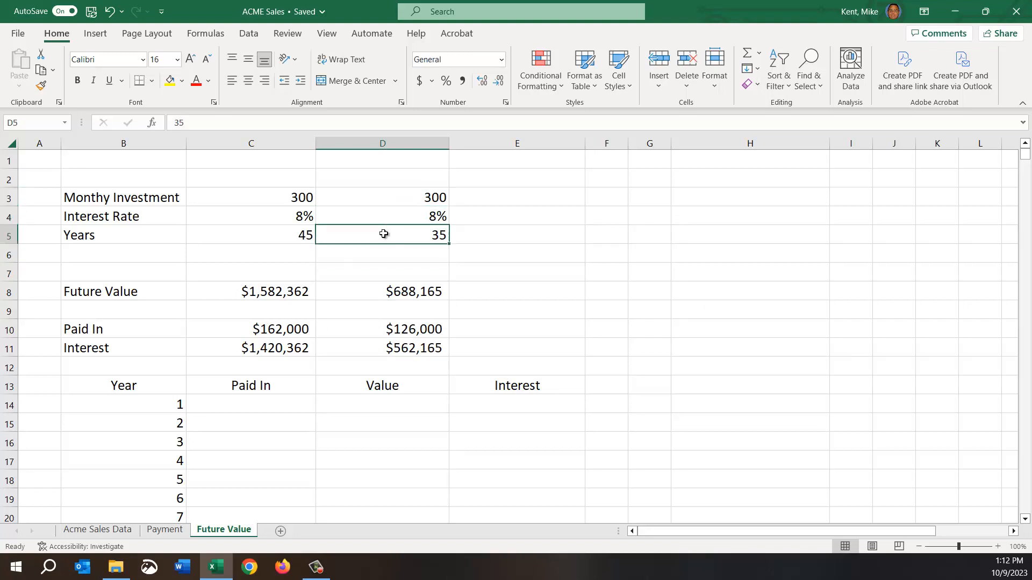
# Review the Years inputs and the Future Value, Paid In and Interest formulas of the second scenario in D8:D11.
pyautogui.click(259, 232)
pyautogui.click(377, 238)
pyautogui.click(375, 291)
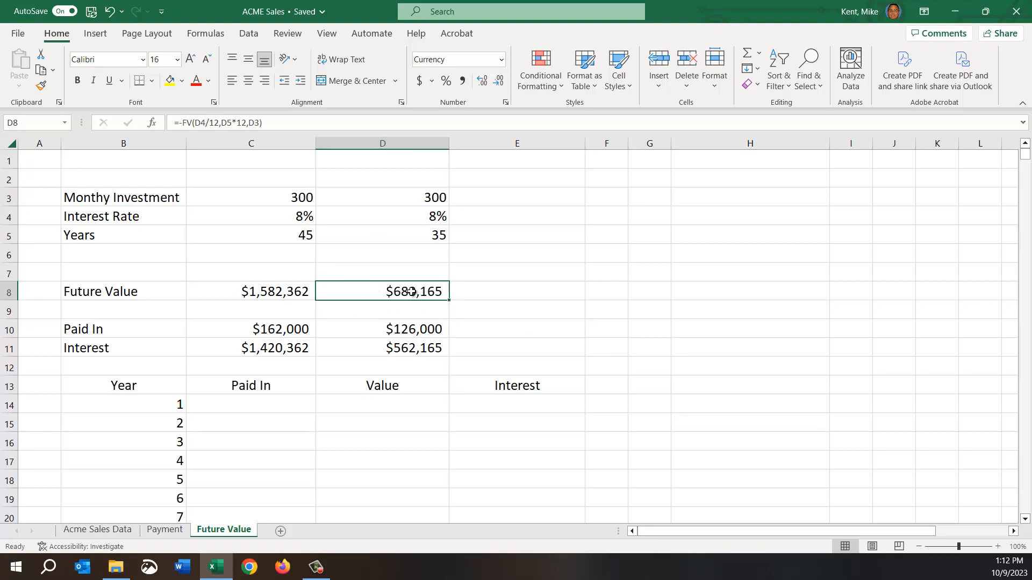
pyautogui.click(375, 333)
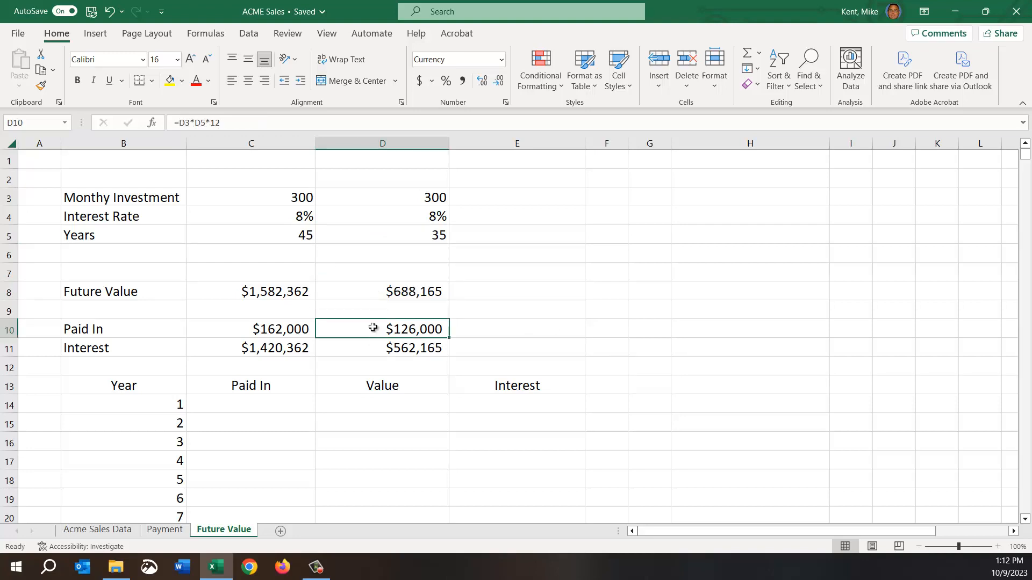
pyautogui.click(374, 351)
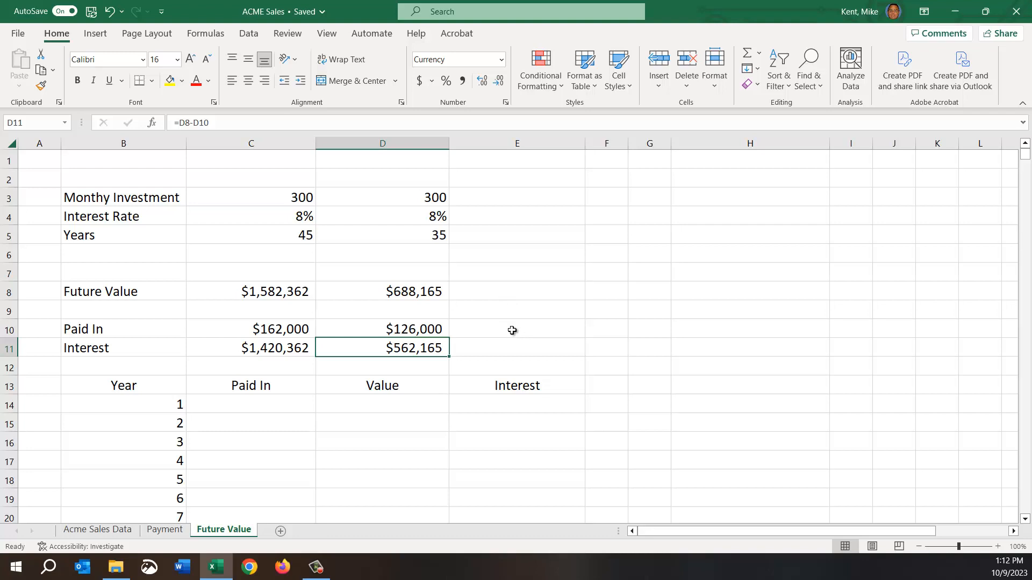
# Look through the yearly projection table from its first Year row in B14 to its last row in B58.
pyautogui.click(267, 406)
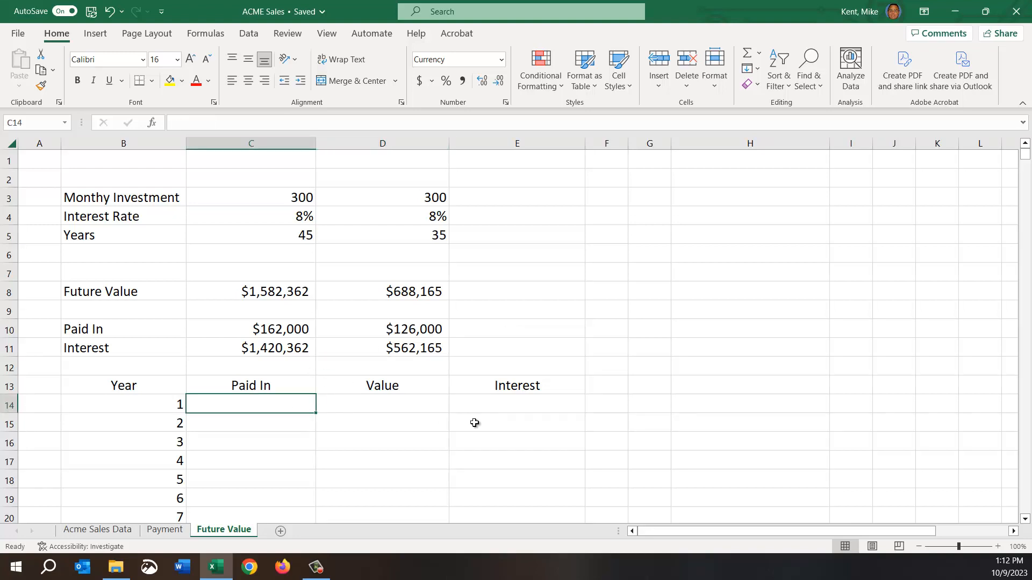
pyautogui.scroll(-2, 362, 433)
pyautogui.click(100, 329)
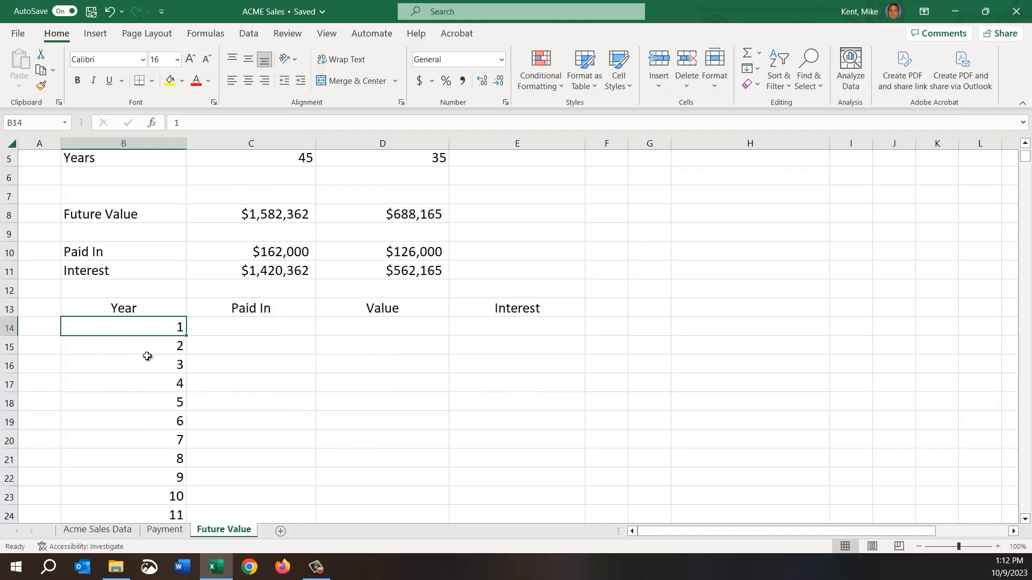
pyautogui.scroll(-10, 177, 398)
pyautogui.scroll(-5, 153, 399)
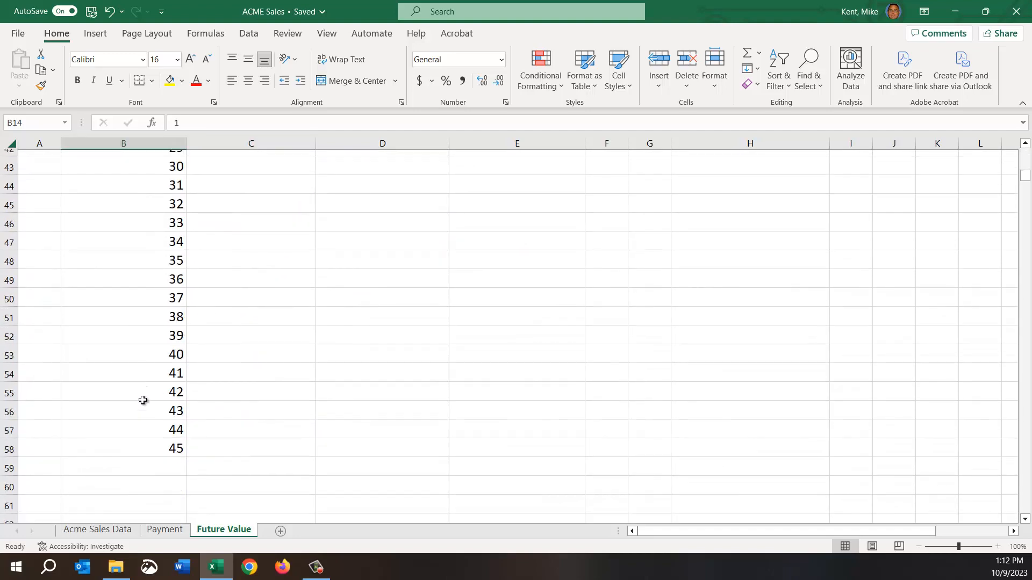
pyautogui.click(124, 344)
pyautogui.scroll(3, 307, 454)
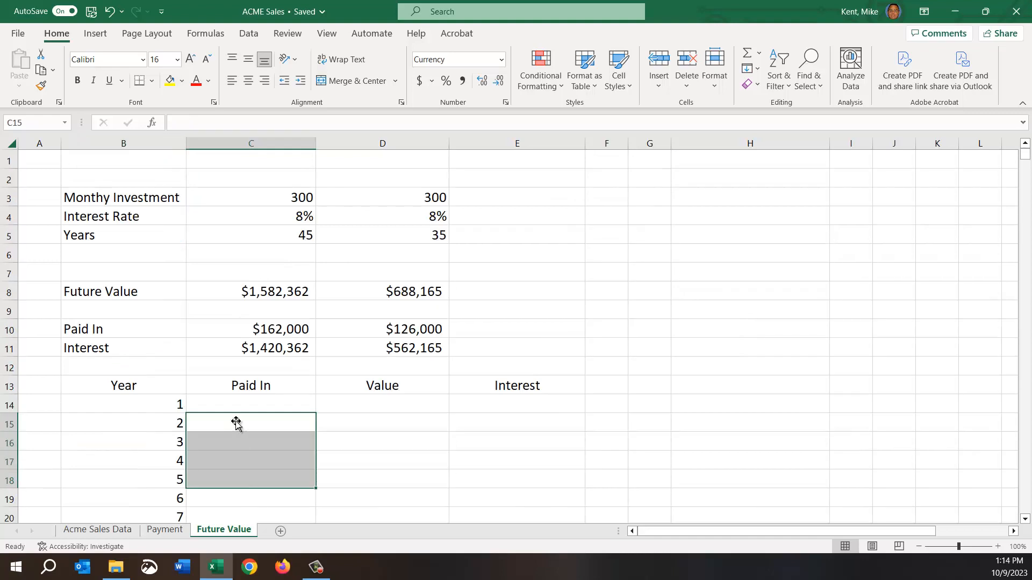
# Calculate the first year's Paid In amount in C14 with the formula =B14*12*C3.
pyautogui.click(245, 411)
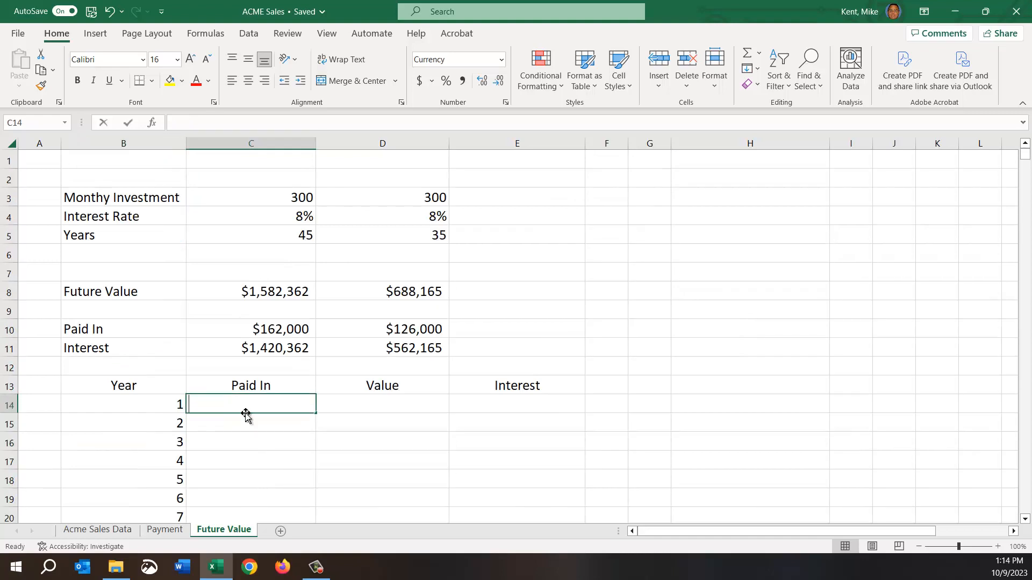
pyautogui.write('=')
pyautogui.click(149, 407)
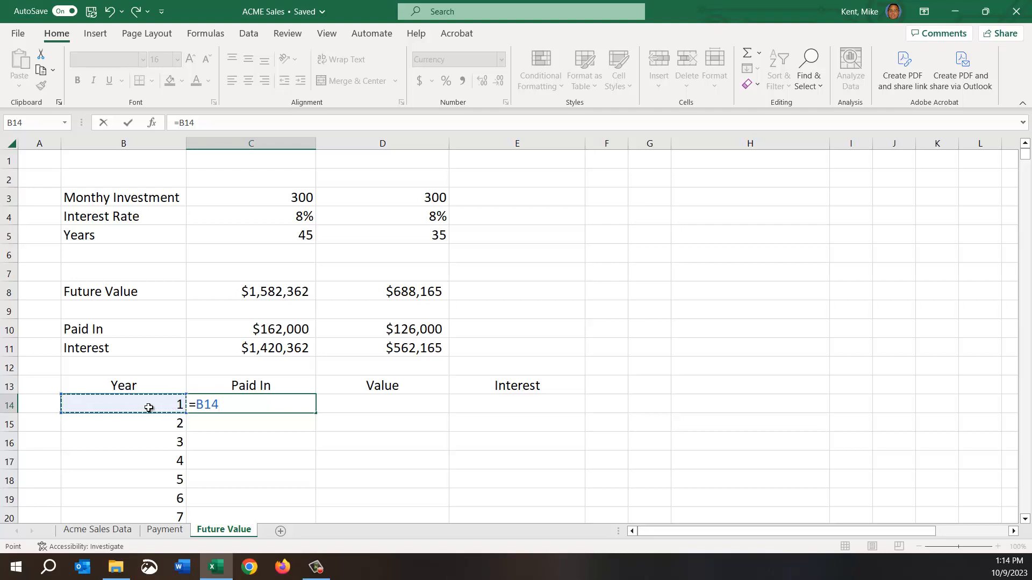
pyautogui.write('*')
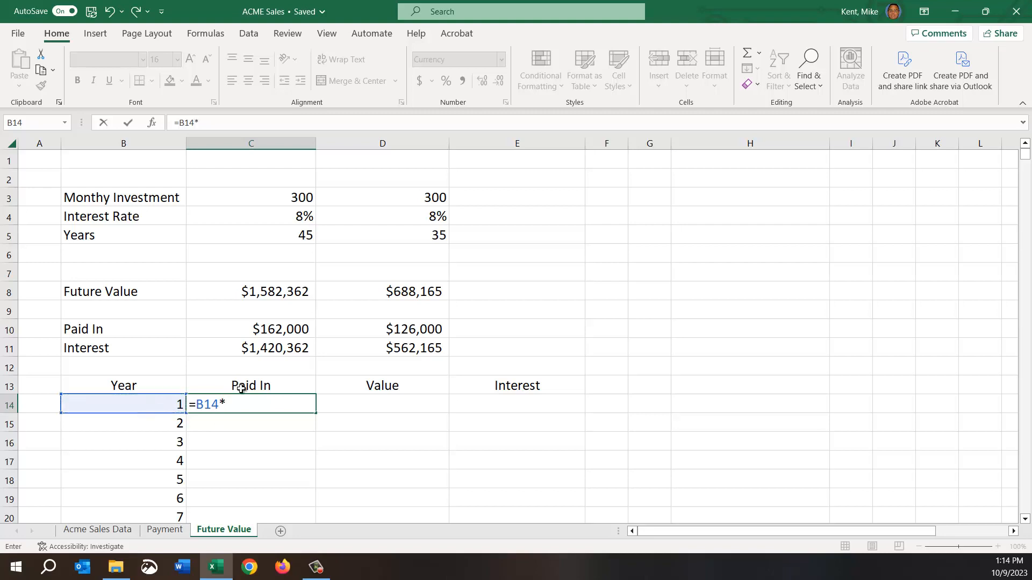
pyautogui.write('12*')
pyautogui.click(263, 195)
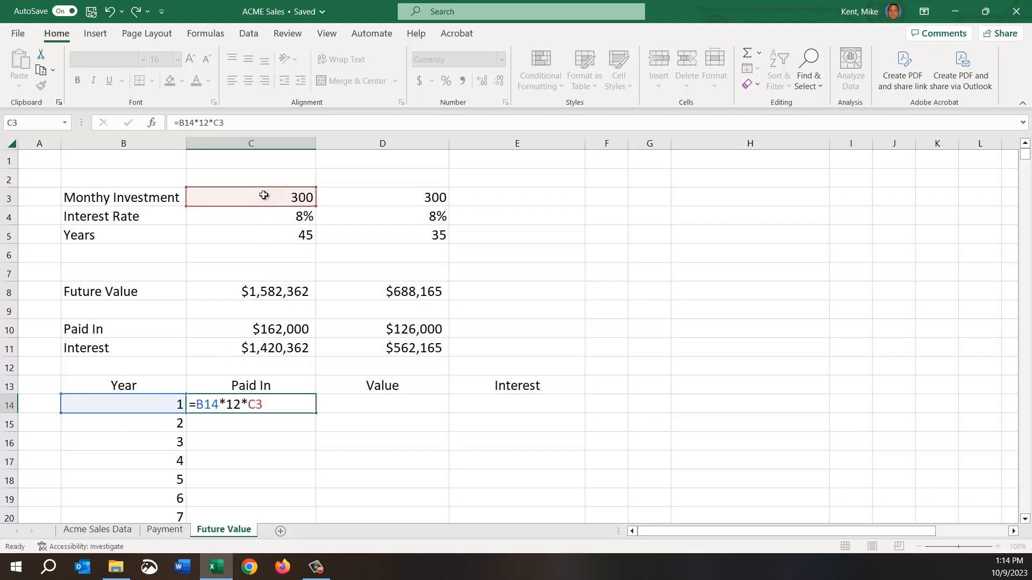
pyautogui.press('Return')
# Make the monthly investment reference in the C14 formula absolute, giving =B14*12*$C$3.
pyautogui.click(276, 405)
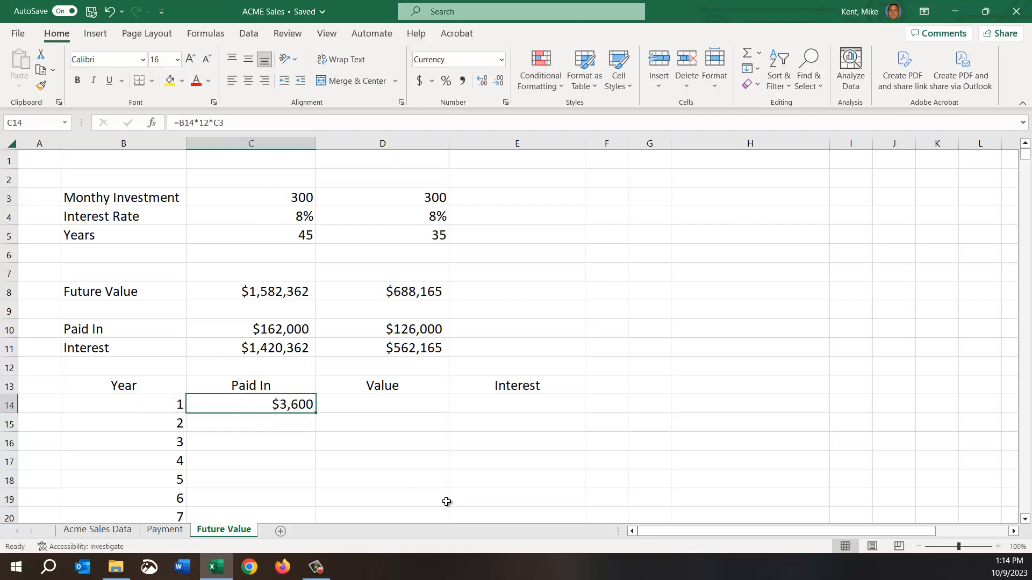
pyautogui.press('F2')
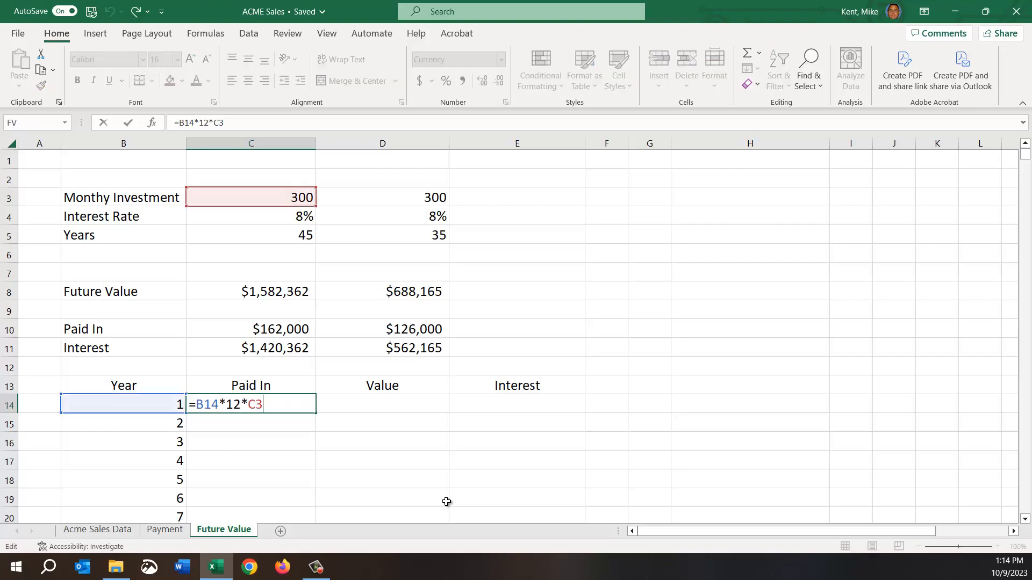
pyautogui.press('Left')
pyautogui.press('F4')
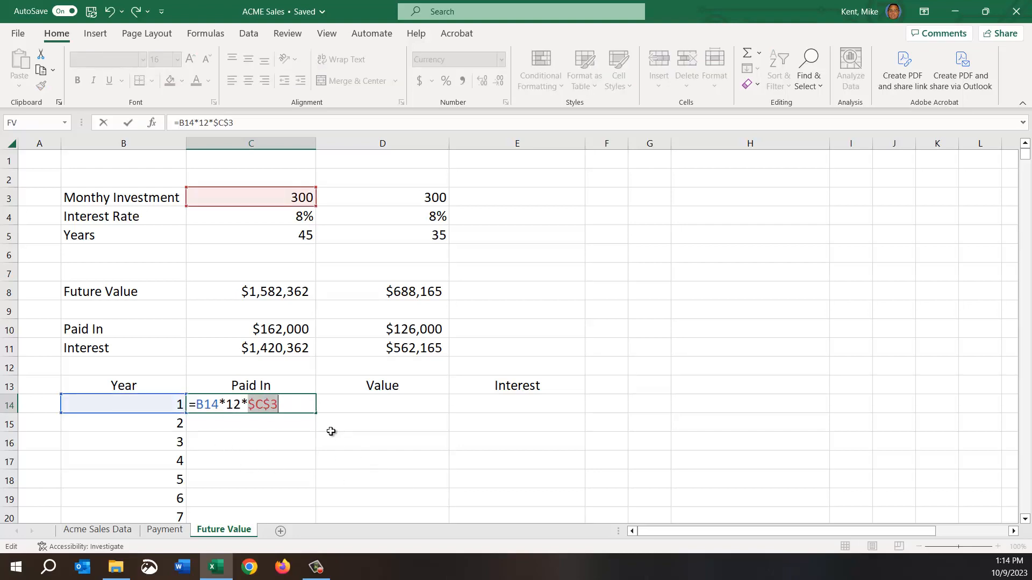
pyautogui.press('Return')
# Fill the Paid In formula from C14 down to C16 and check the copied formula in C15.
pyautogui.click(294, 402)
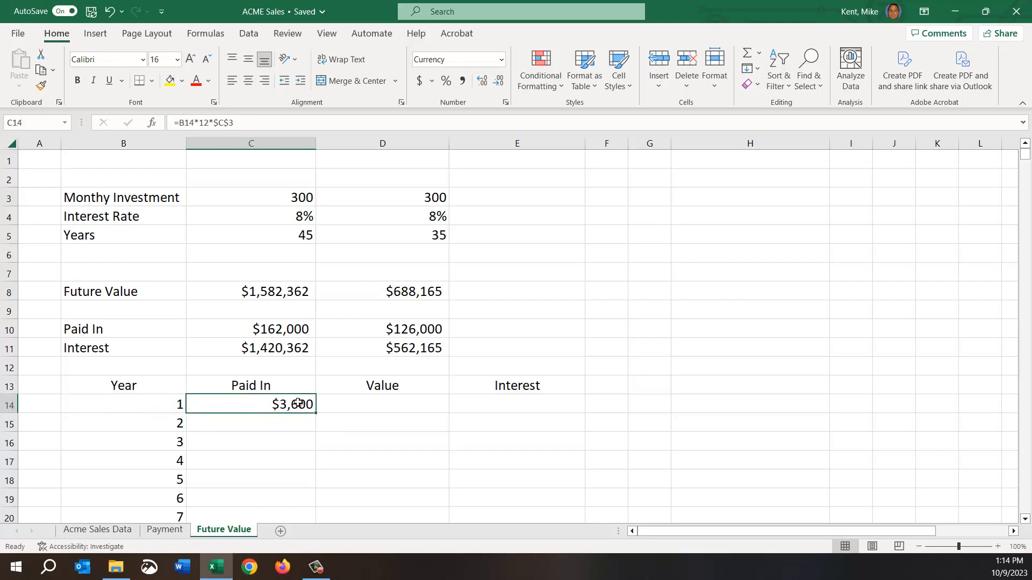
pyautogui.moveTo(318, 413); pyautogui.dragTo(306, 466)
pyautogui.click(291, 425)
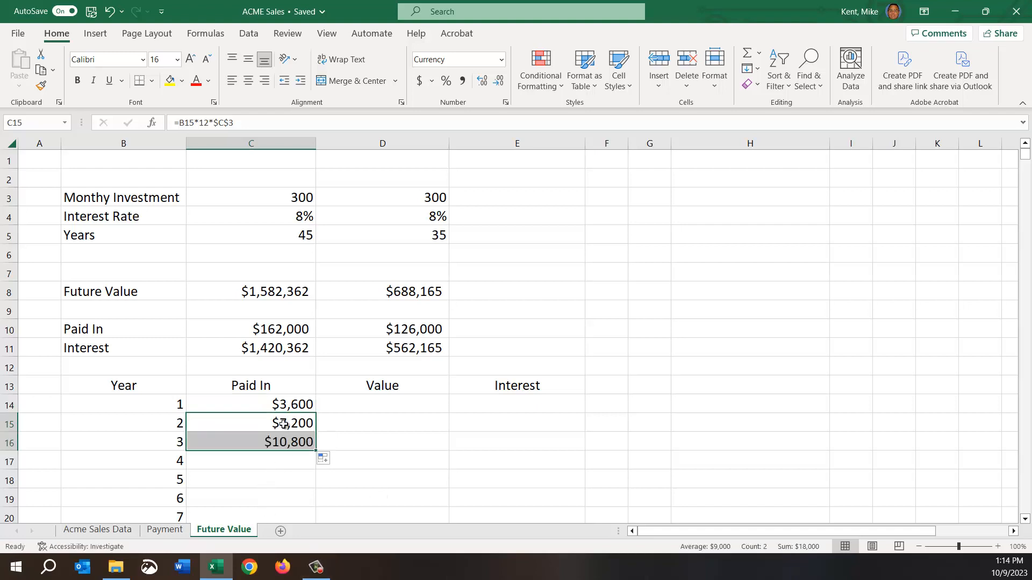
pyautogui.click(283, 405)
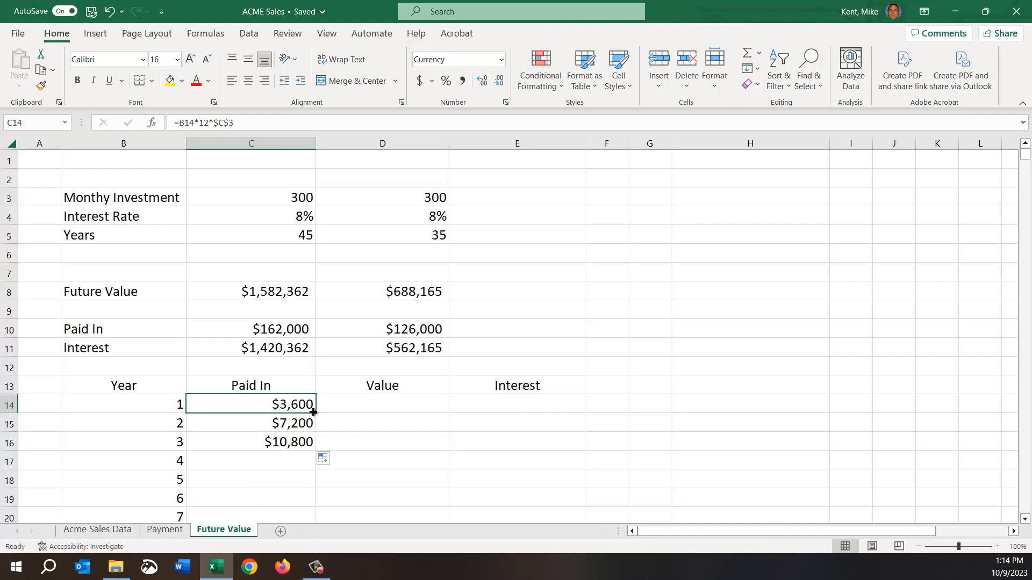
# Clear the copied Paid In formulas from C15:C16, keeping only the original in C14.
pyautogui.hotkey('ctrl', 'shift', 'Down')
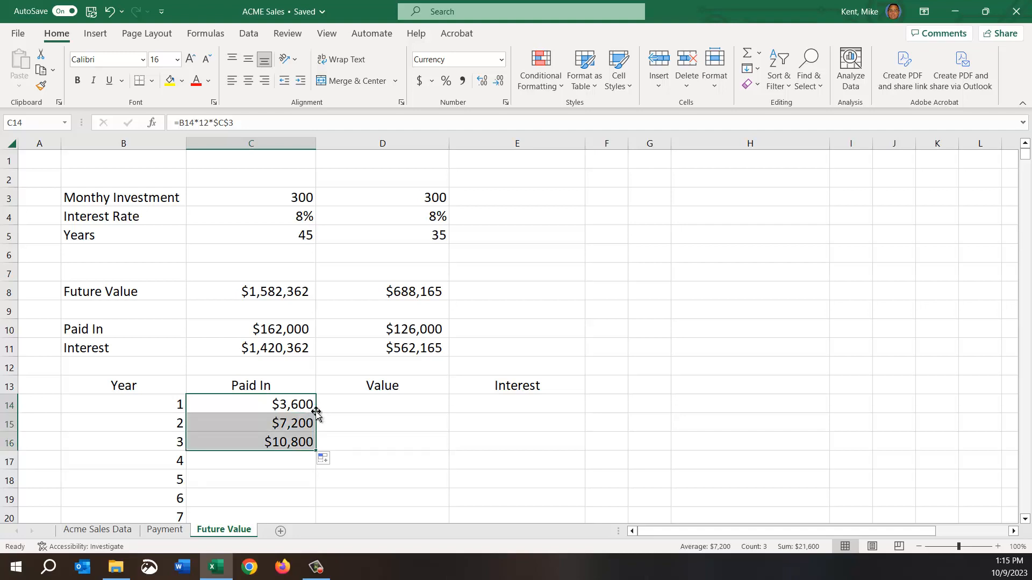
pyautogui.click(316, 413)
pyautogui.click(319, 418)
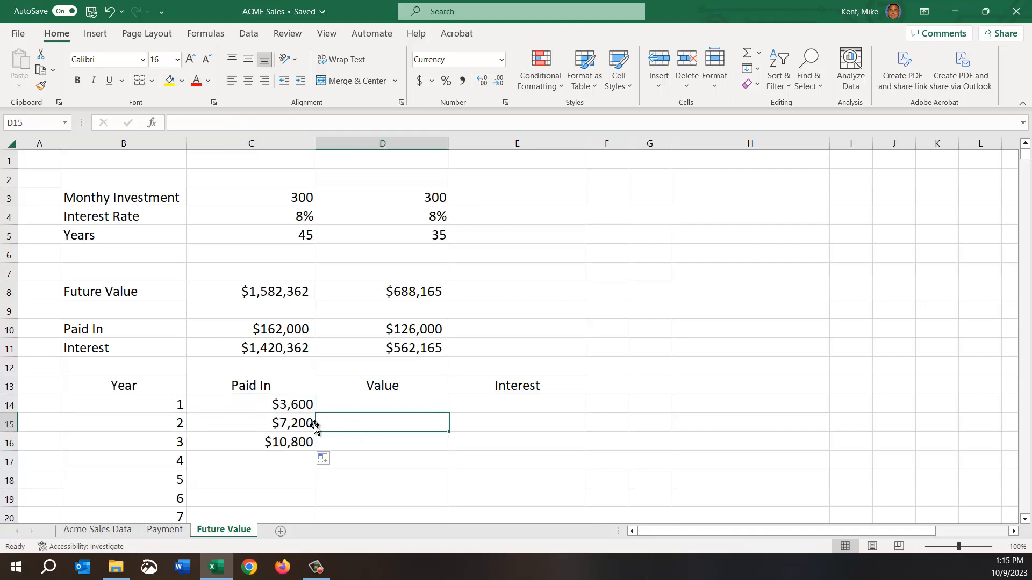
pyautogui.click(314, 408)
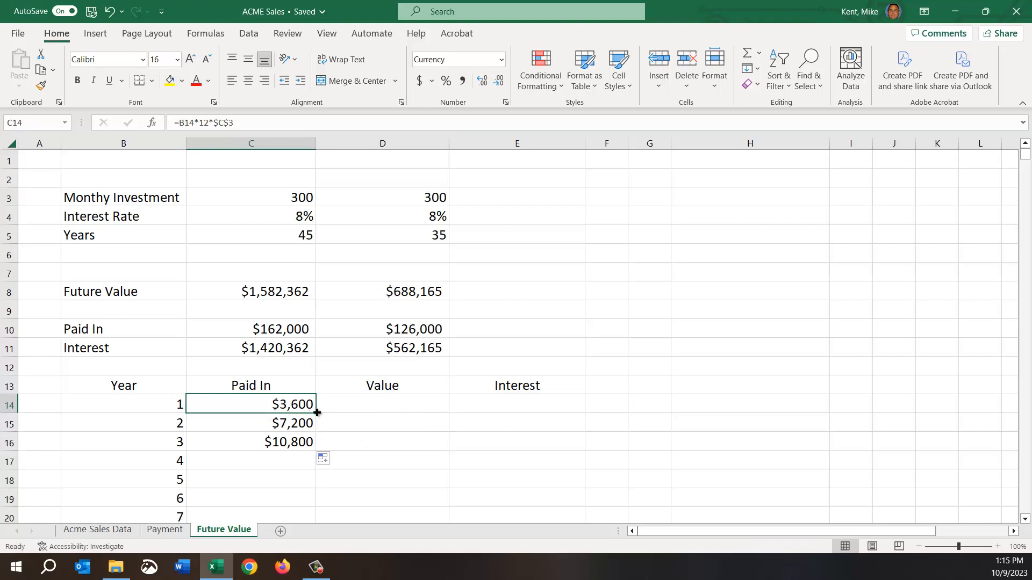
pyautogui.hotkey('ctrl', 'shift', 'Down')
pyautogui.click(294, 427)
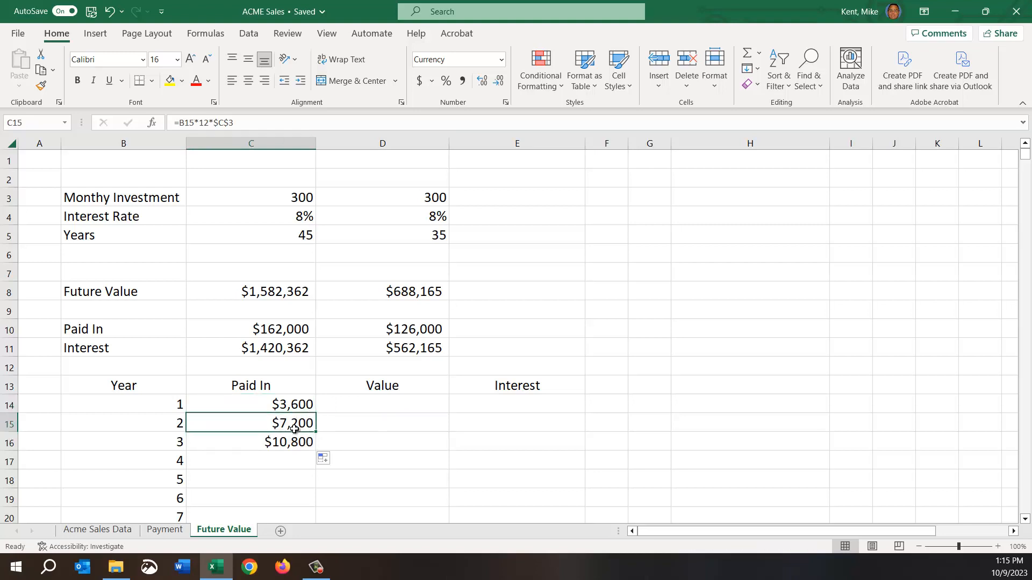
pyautogui.hotkey('shift', 'Down')
pyautogui.press('Delete')
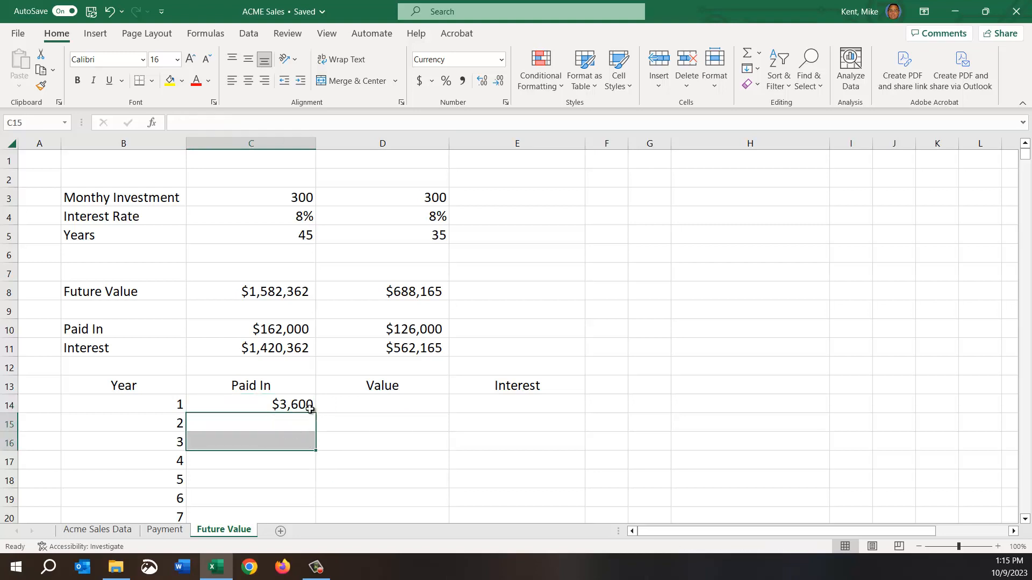
# Fill the Paid In formula from C14 down through C58 for all the listed years and check the last row.
pyautogui.click(309, 406)
pyautogui.doubleClick(315, 411)
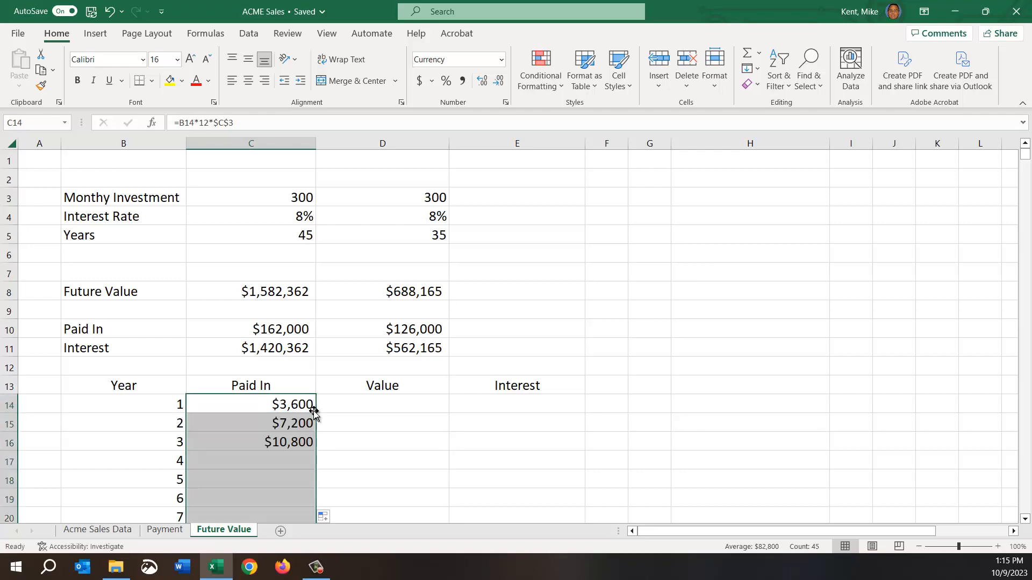
pyautogui.scroll(-5, 224, 452)
pyautogui.scroll(-9, 228, 456)
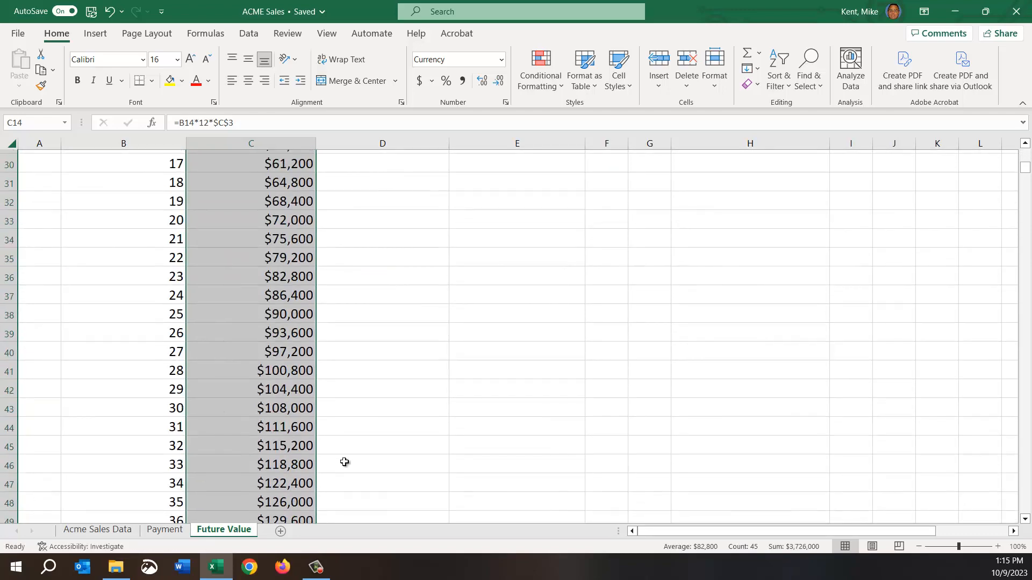
pyautogui.moveTo(167, 457); pyautogui.dragTo(230, 457)
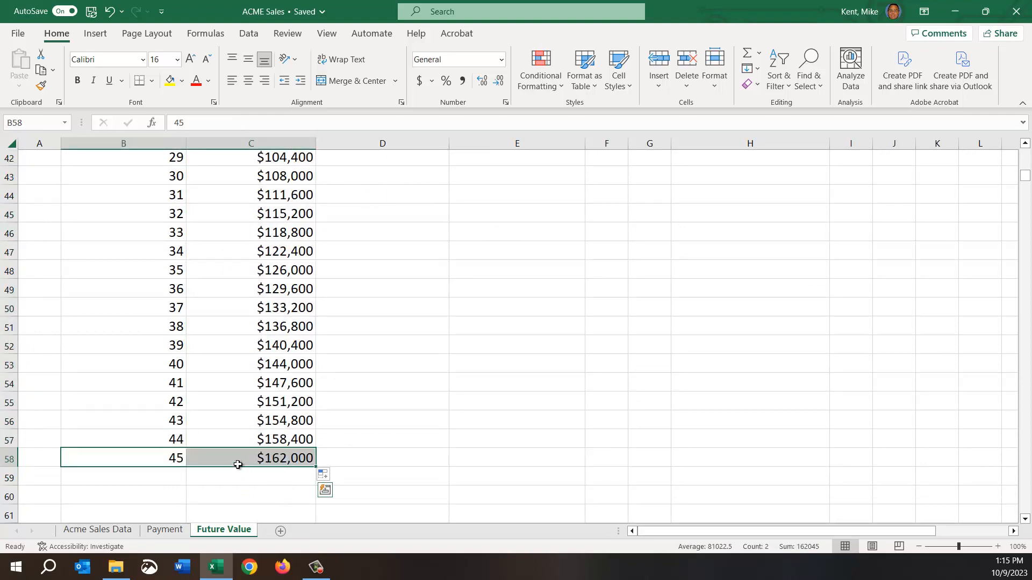
# Inspect the copied formula in C15, checking its absolute reference to the monthly investment in C3.
pyautogui.scroll(6, 232, 467)
pyautogui.scroll(7, 231, 468)
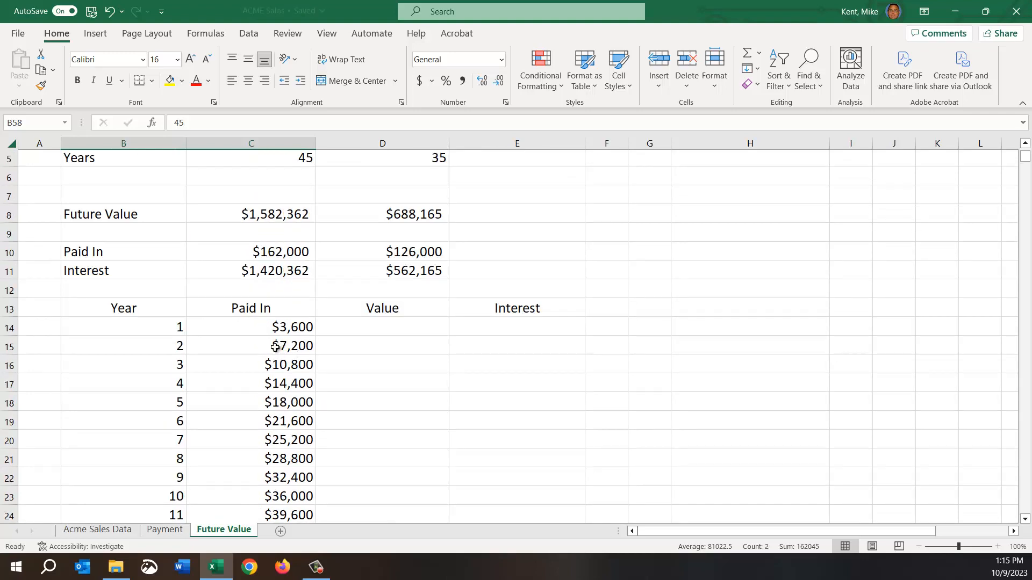
pyautogui.doubleClick(282, 346)
pyautogui.hotkey('shift', 'Left')
pyautogui.hotkey('shift', 'Left')
pyautogui.hotkey('shift', 'Left')
pyautogui.hotkey('shift', 'Left')
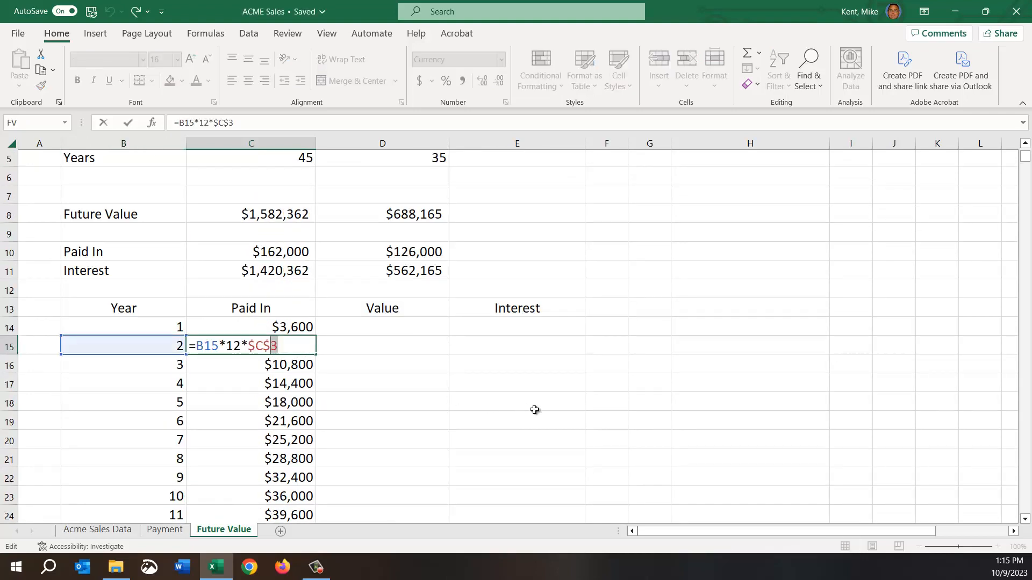
pyautogui.scroll(2, 535, 410)
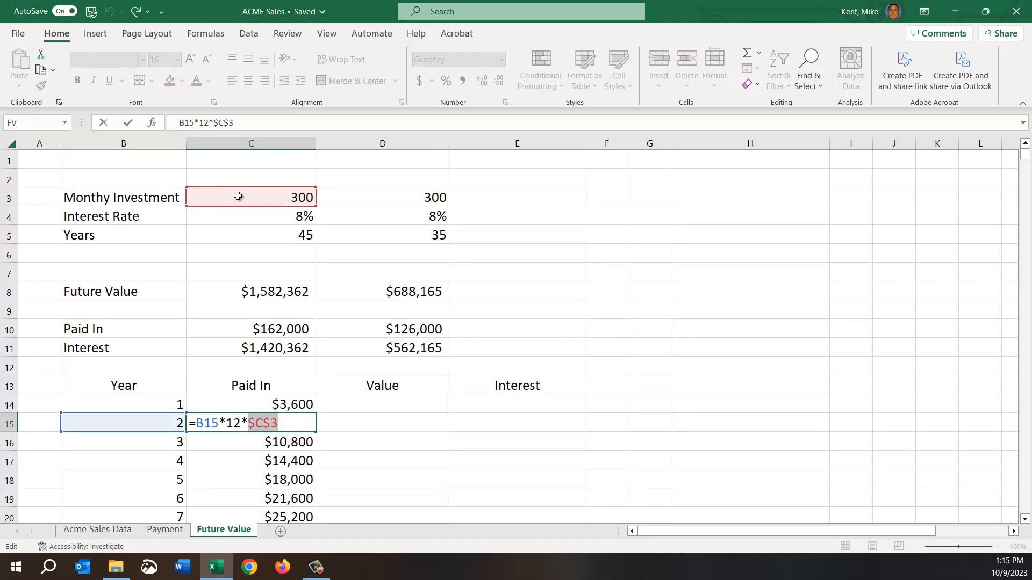
pyautogui.hotkey('ctrl', 'Return')
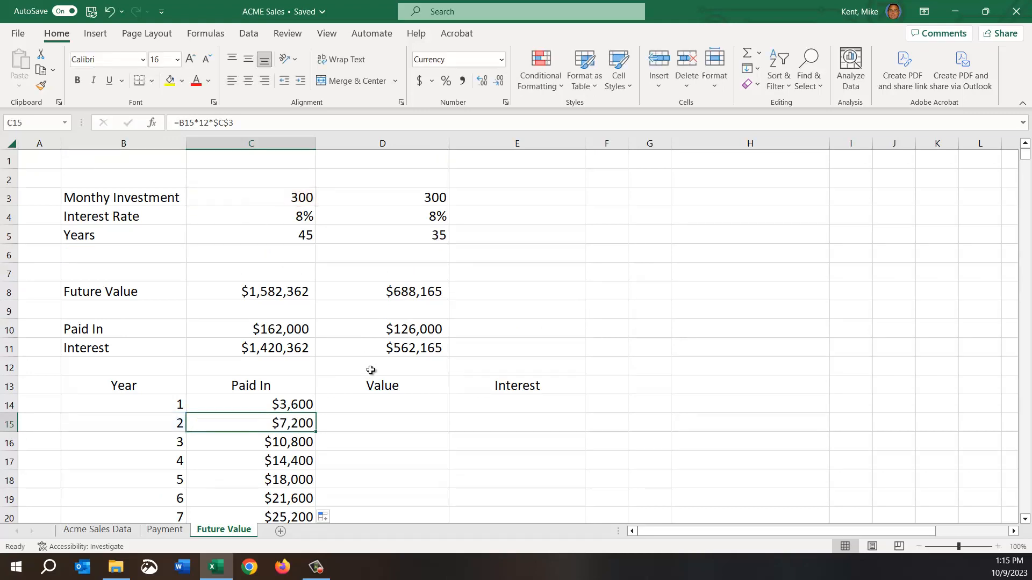
# Start an FV function in D14 for the year 1 Value, with the rate as $C$4/12.
pyautogui.click(392, 402)
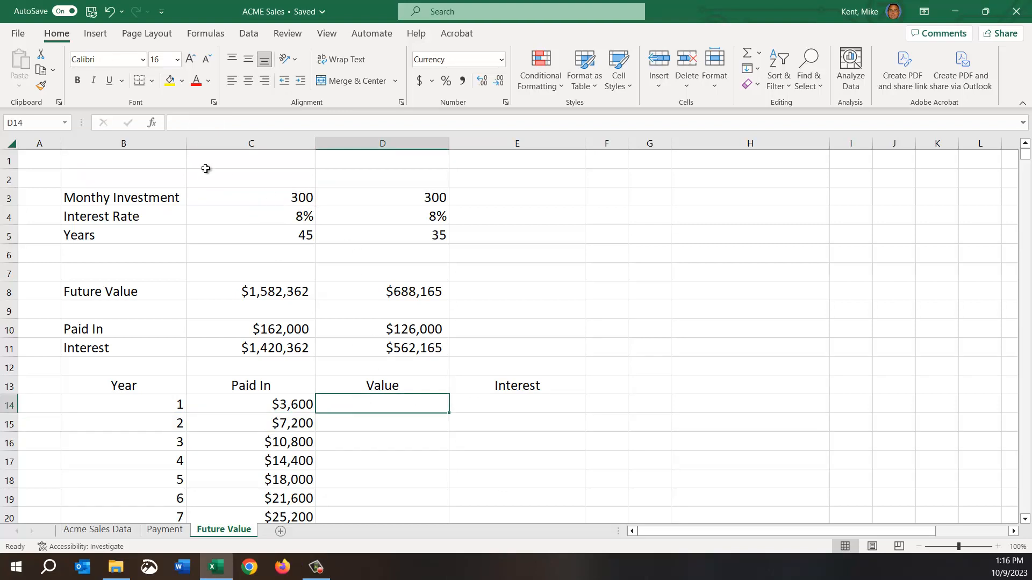
pyautogui.click(152, 124)
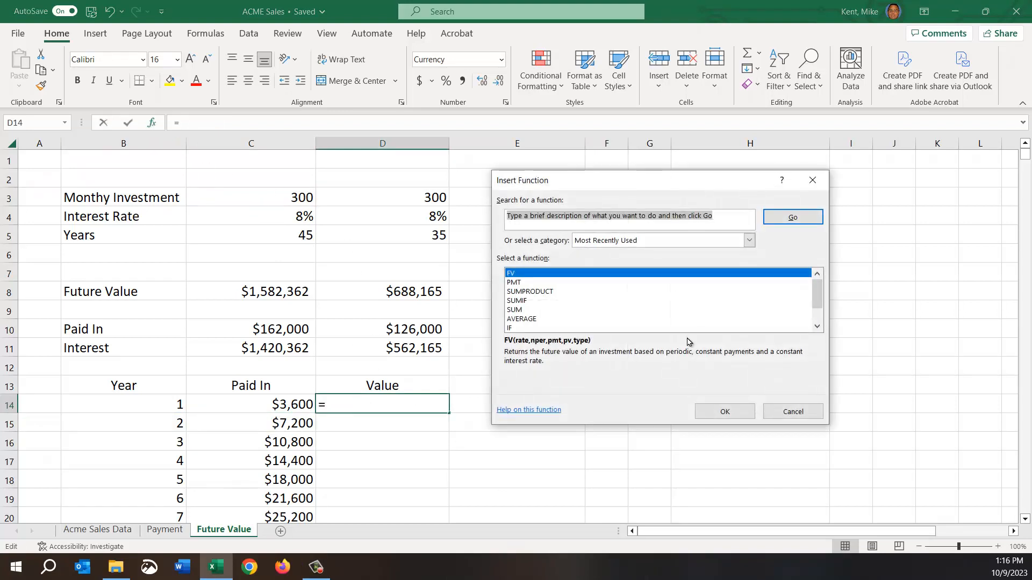
pyautogui.doubleClick(512, 275)
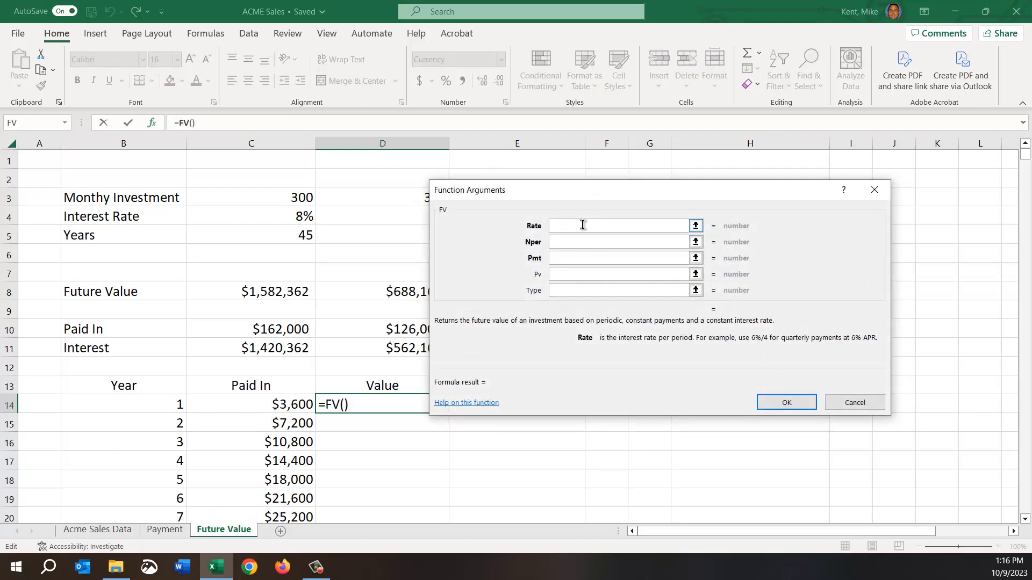
pyautogui.click(286, 220)
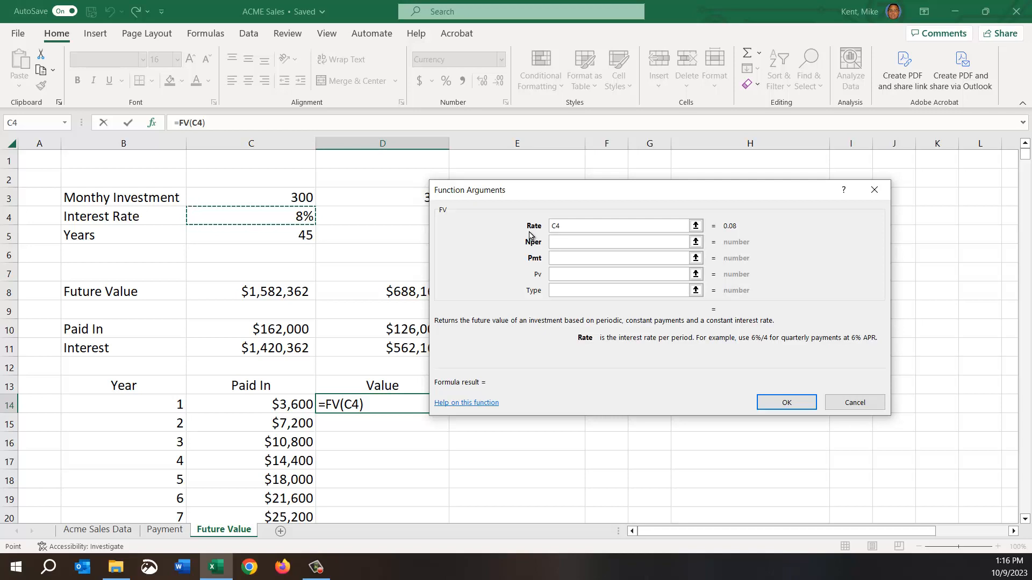
pyautogui.press('F4')
pyautogui.write('/12')
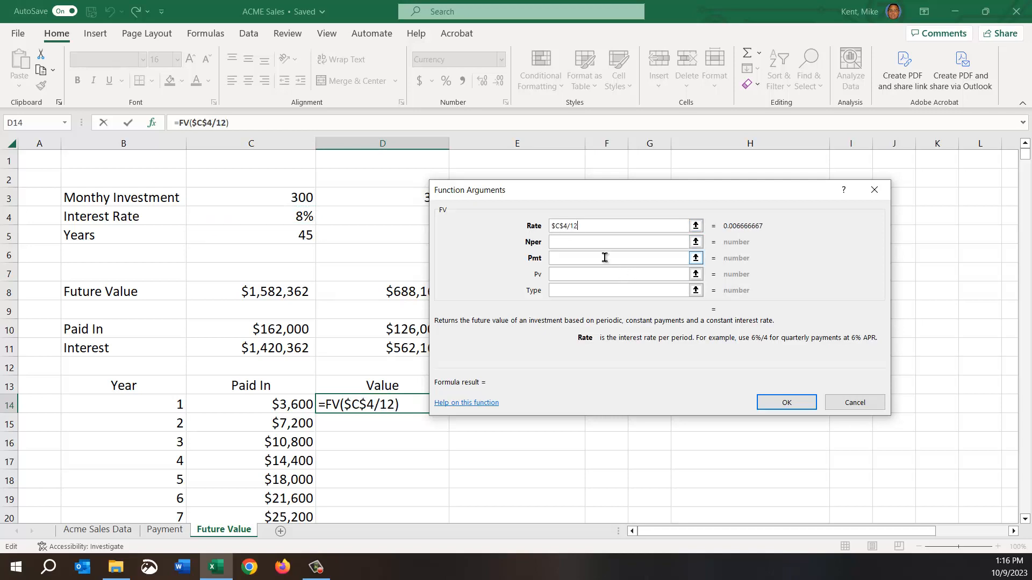
# Complete the FV function in D14 with B14*12 as the number of periods and $C$3 as the payment.
pyautogui.click(572, 243)
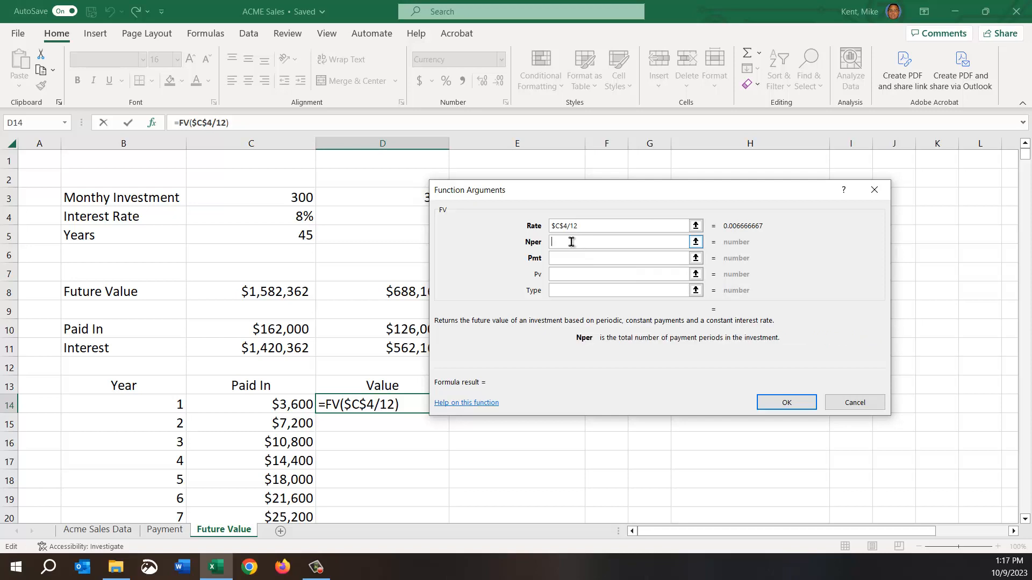
pyautogui.click(155, 404)
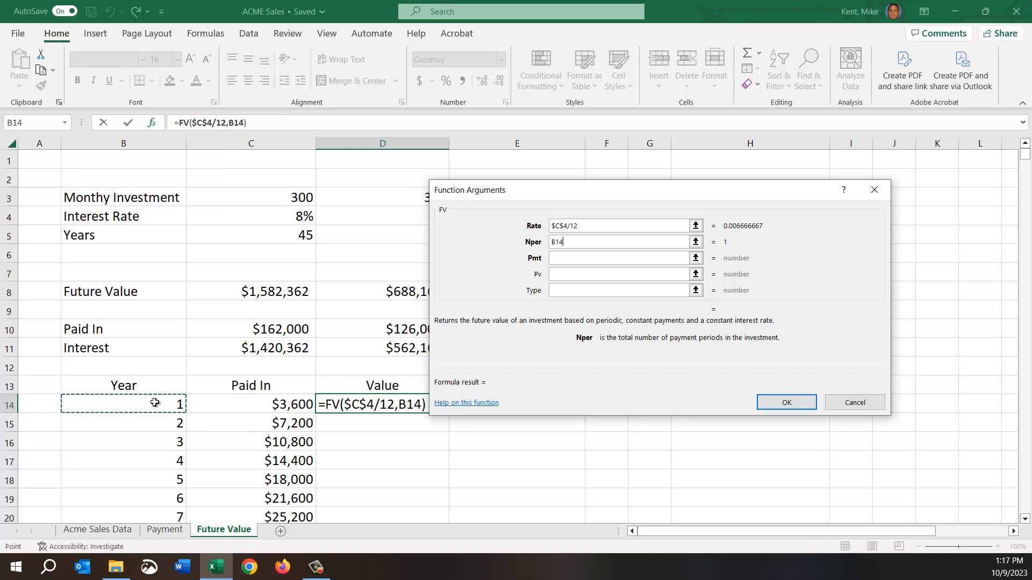
pyautogui.write('*12')
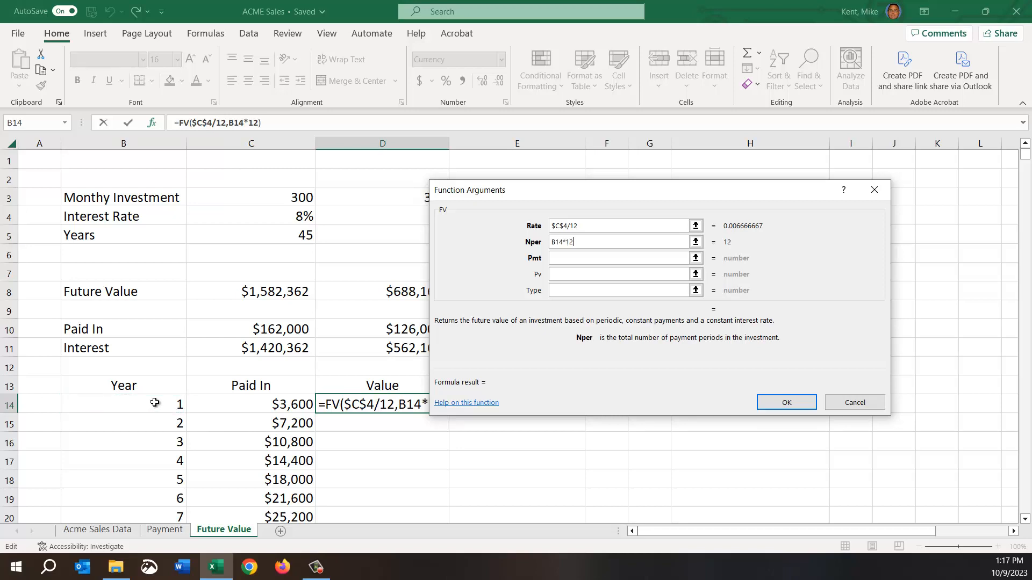
pyautogui.click(585, 262)
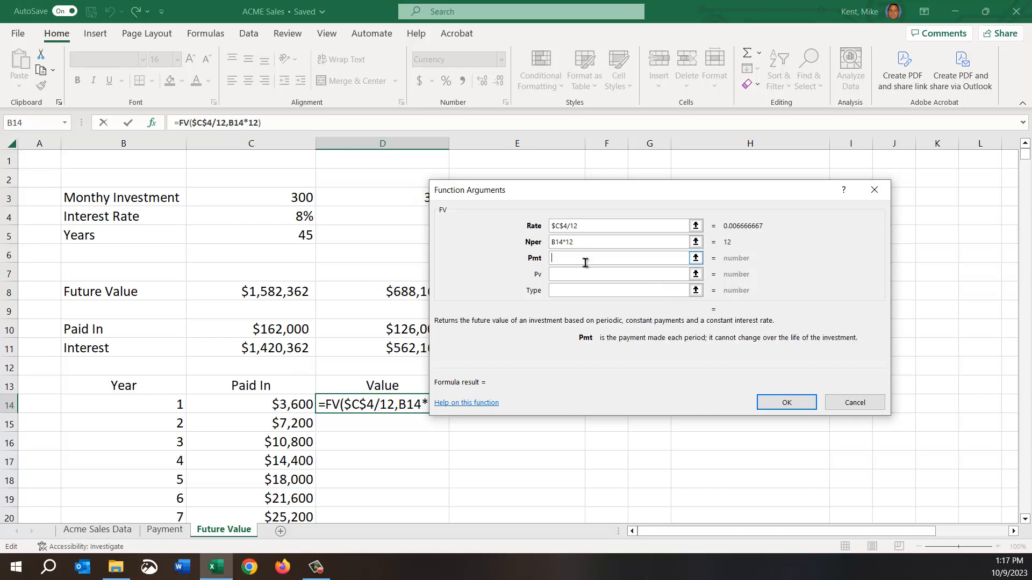
pyautogui.click(280, 195)
pyautogui.press('F4')
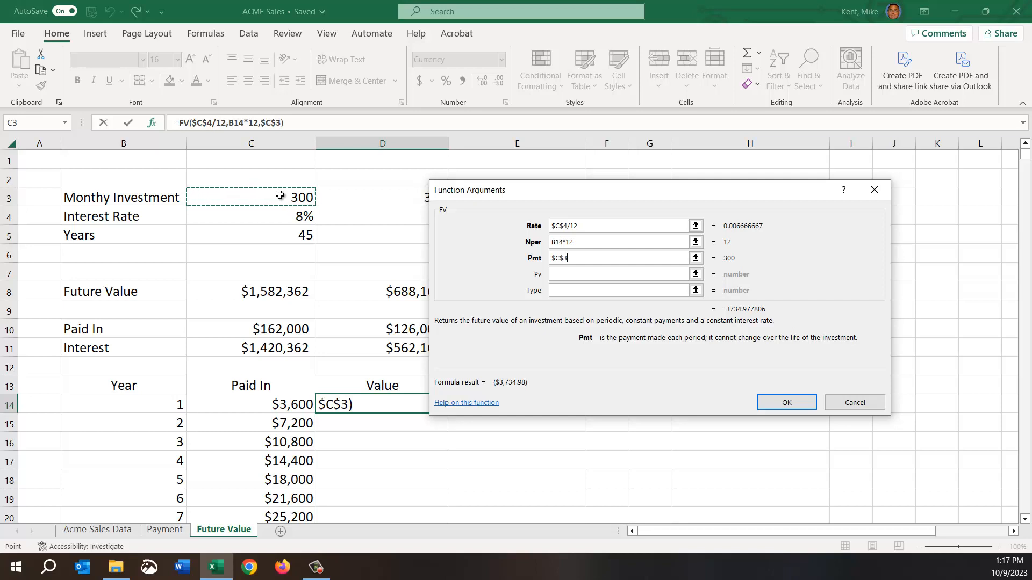
pyautogui.click(789, 404)
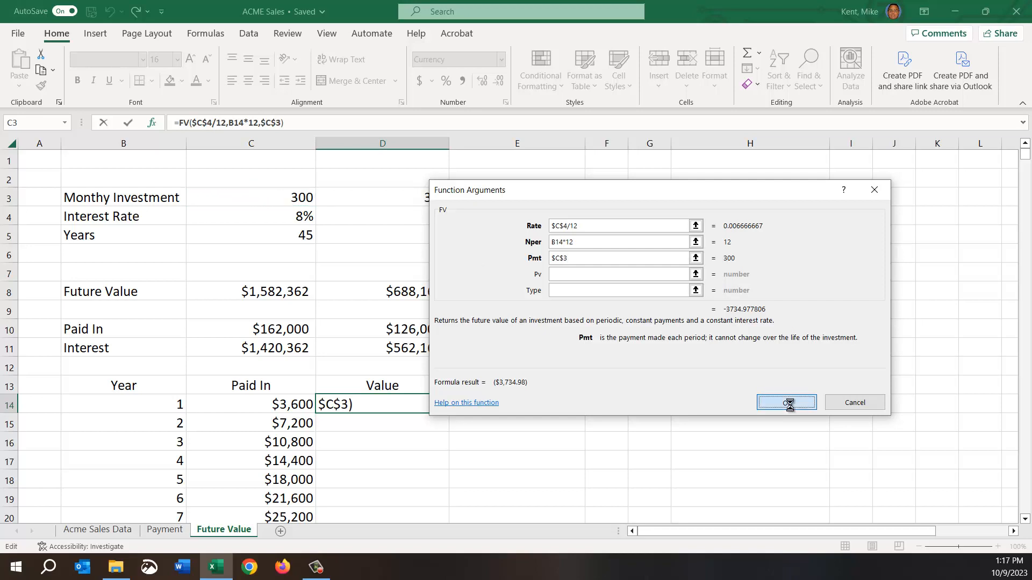
# Add a minus sign before FV in D14, making the formula =-FV($C$4/12,B14*12,$C$3).
pyautogui.doubleClick(373, 407)
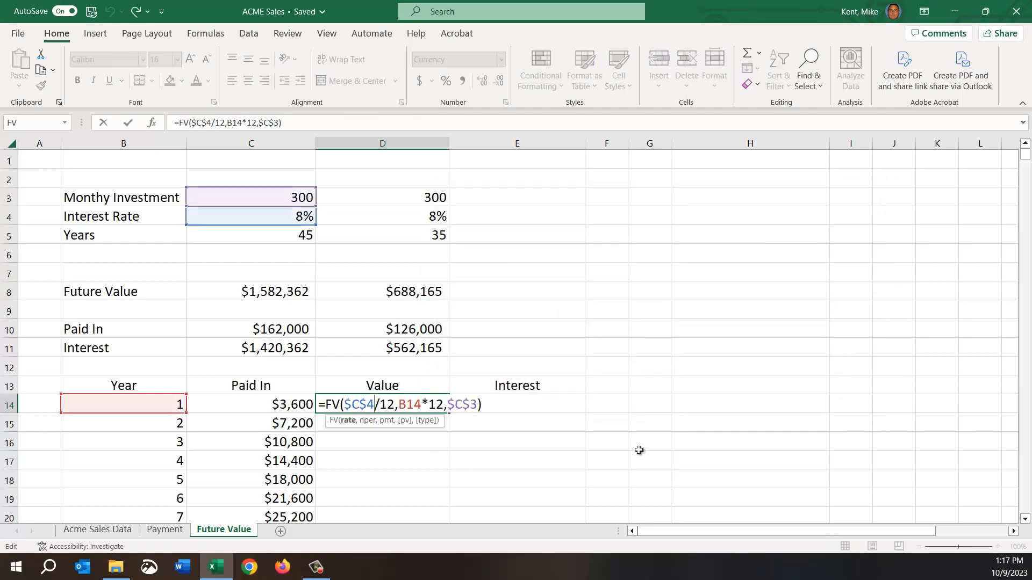
pyautogui.press('Home')
pyautogui.write('-')
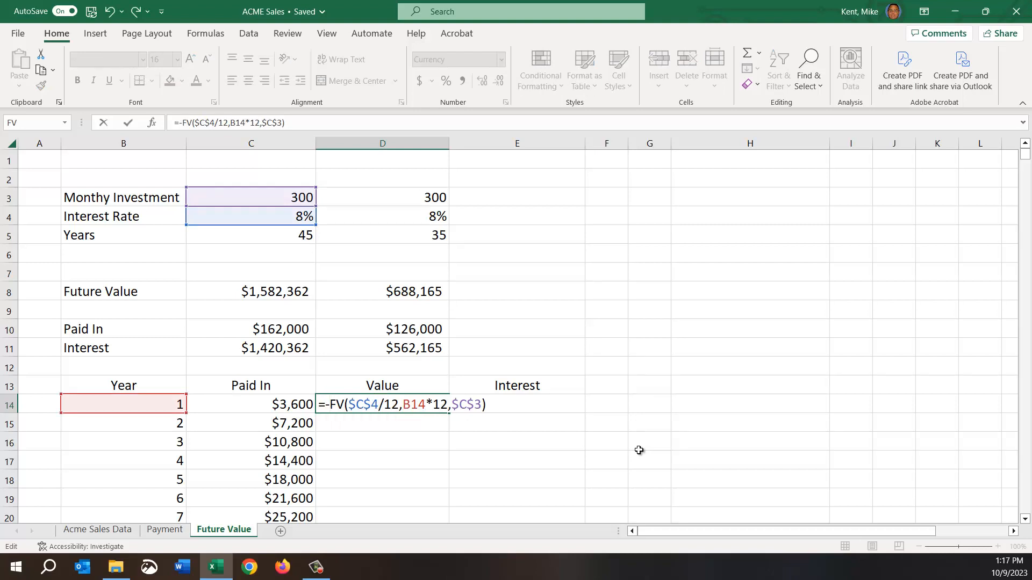
pyautogui.press('Return')
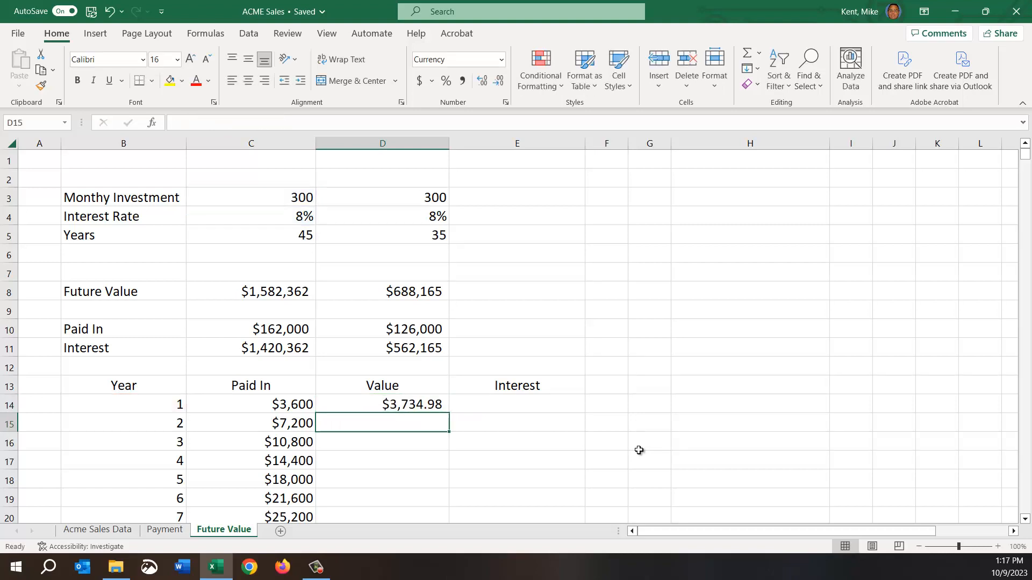
pyautogui.click(275, 408)
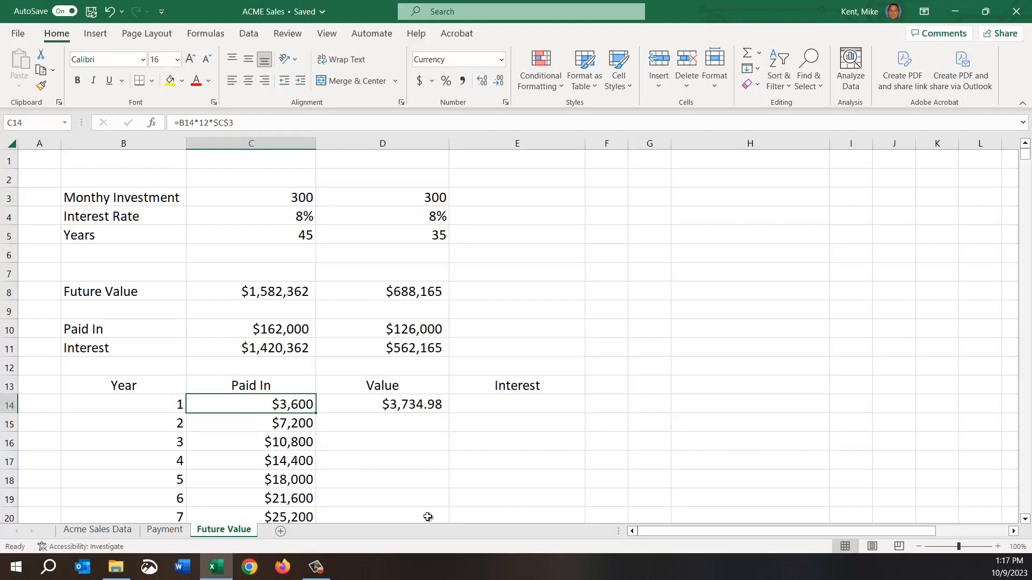
pyautogui.click(371, 407)
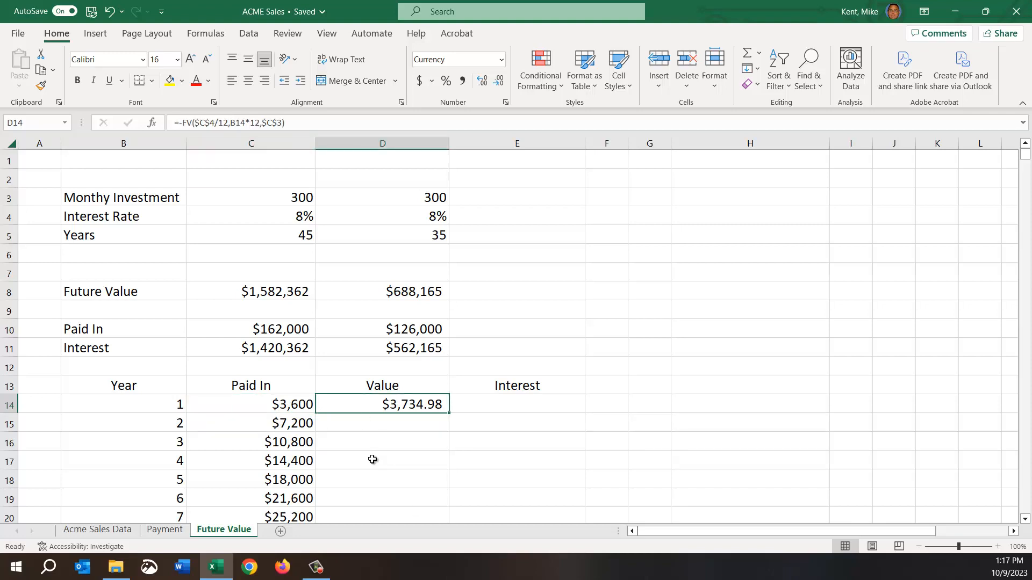
# Enter the year 1 Interest formula =D14-C14 in E14, subtracting Paid In from Value.
pyautogui.click(509, 406)
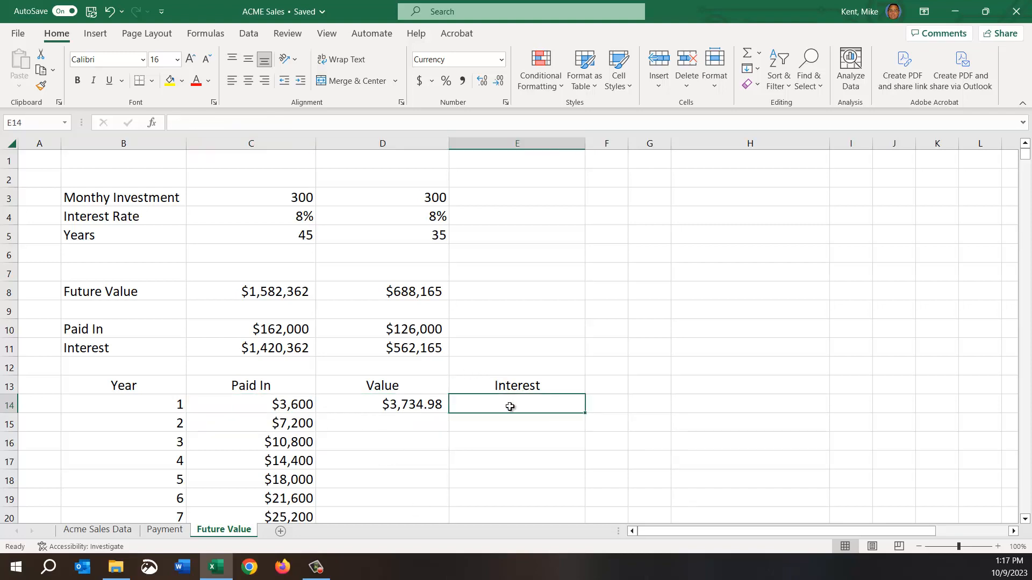
pyautogui.write('-')
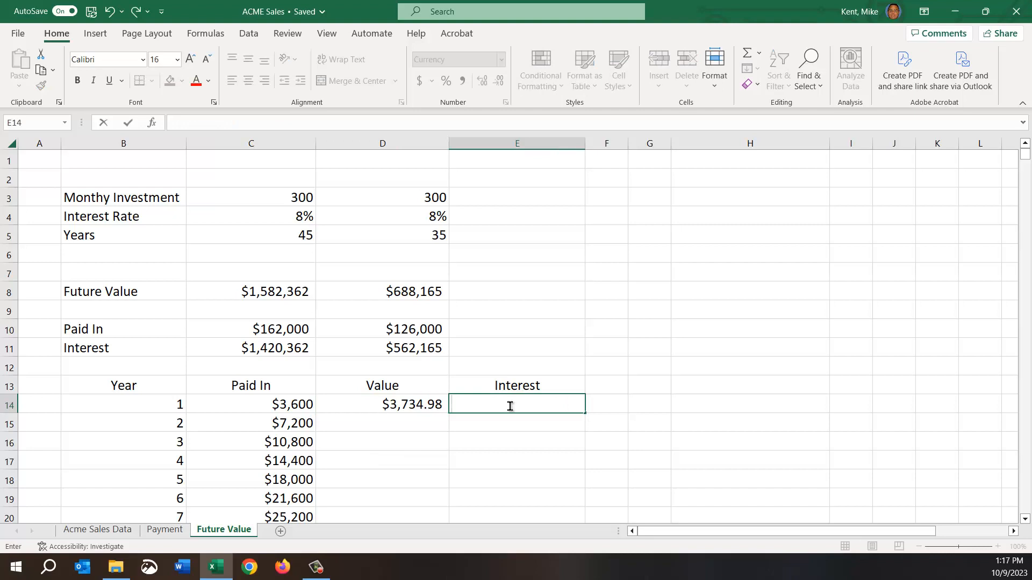
pyautogui.write('=')
pyautogui.click(387, 404)
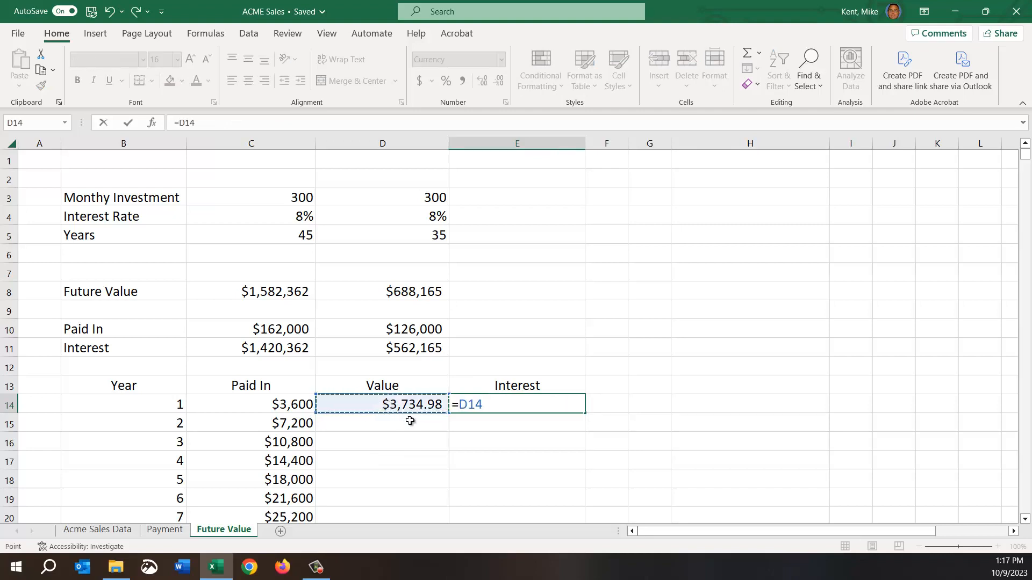
pyautogui.write('-')
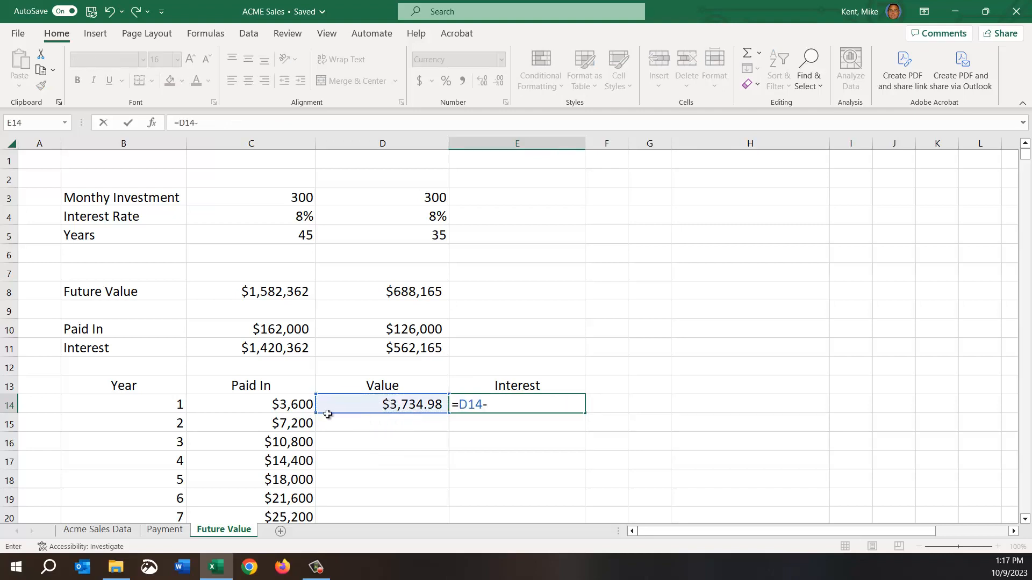
pyautogui.click(277, 407)
pyautogui.press('Return')
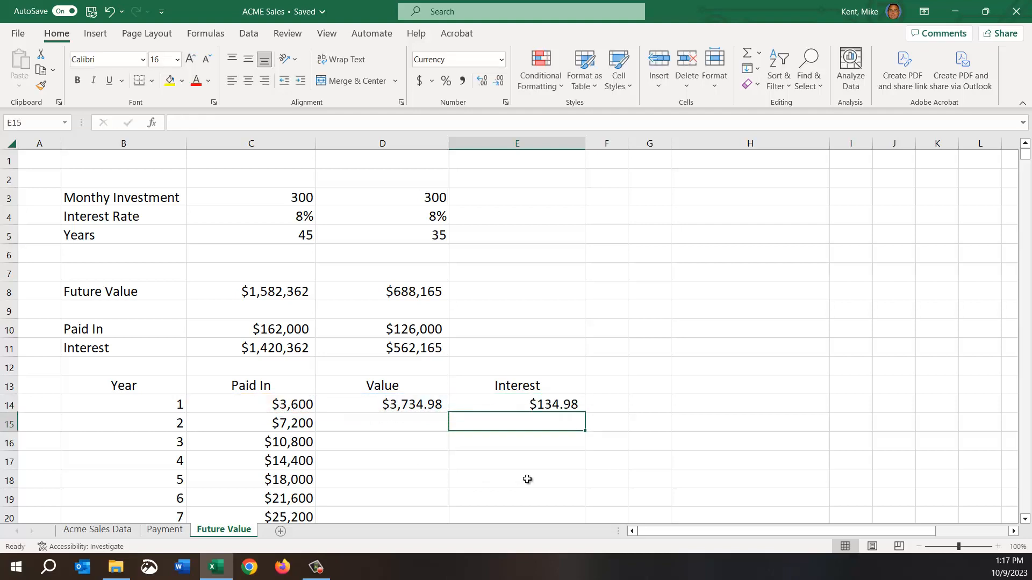
# Fill the Value and Interest formulas from D14:E14 down through all the listed years.
pyautogui.click(514, 409)
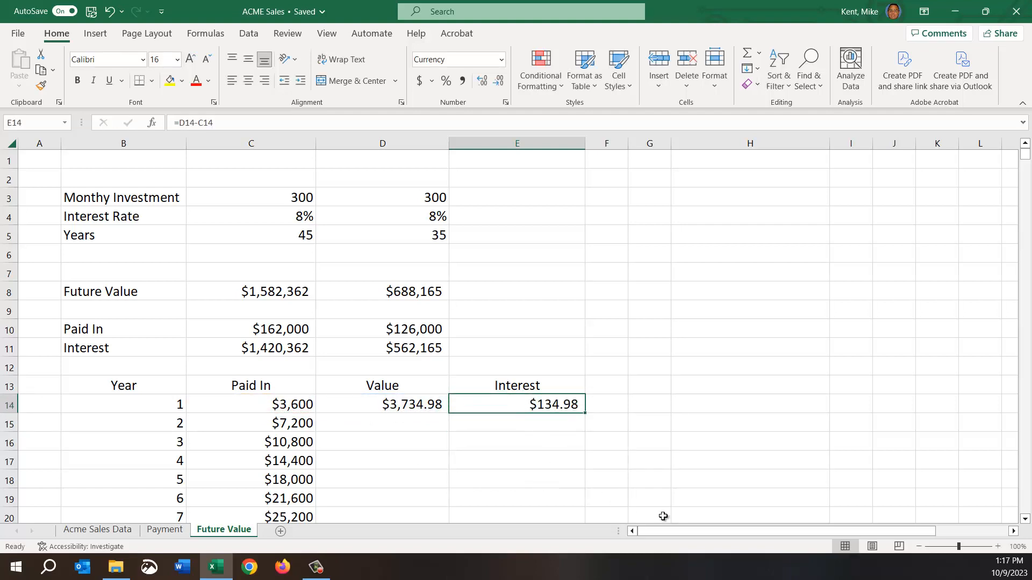
pyautogui.click(392, 405)
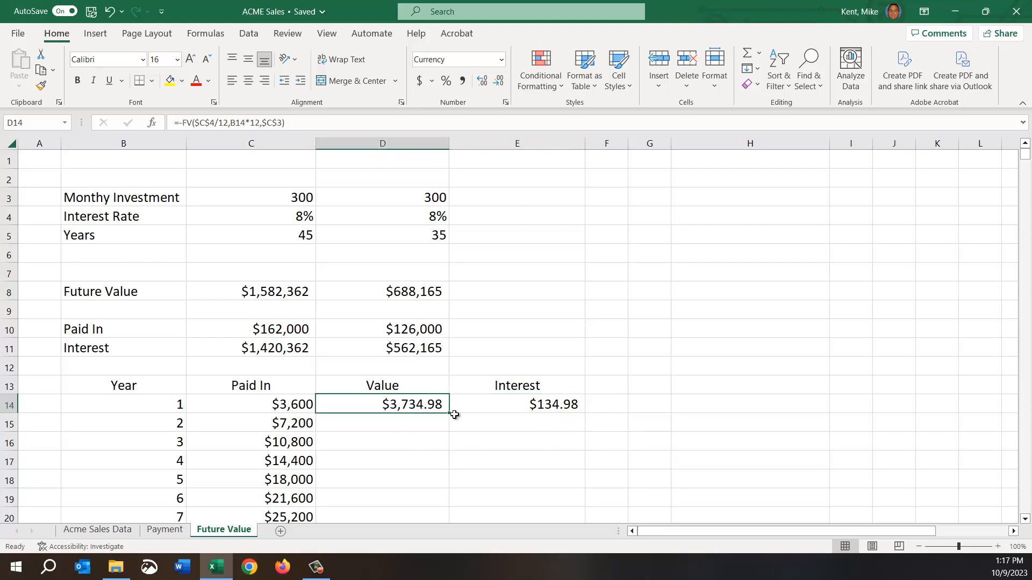
pyautogui.moveTo(444, 415)
pyautogui.mouseDown()
pyautogui.moveTo(459, 399)
pyautogui.moveTo(581, 415)
pyautogui.mouseUp()
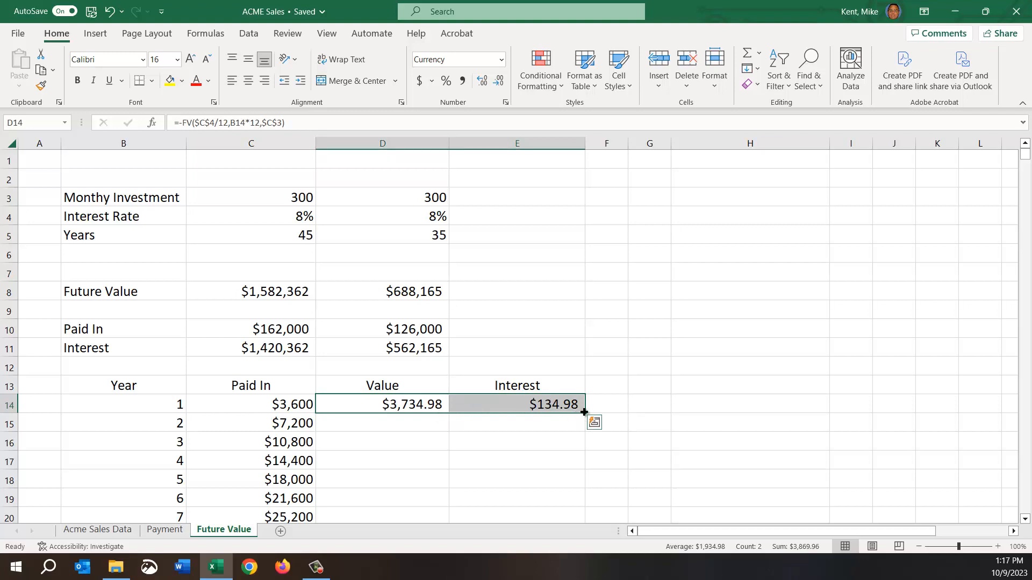
pyautogui.doubleClick(583, 411)
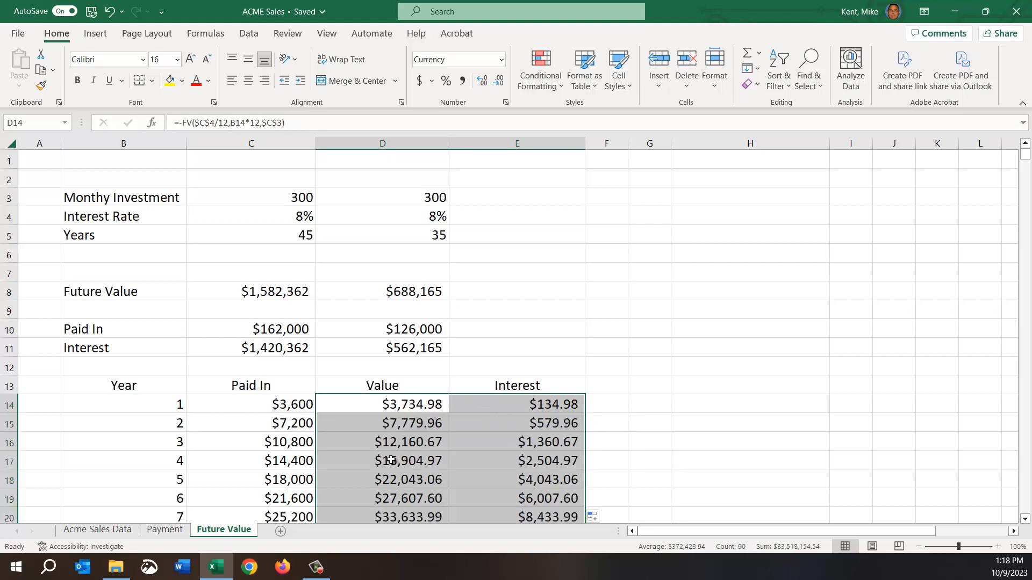
# Inspect the copied year 2 formulas in row 15, checking the relative and absolute references in Value, Paid In and Interest.
pyautogui.click(398, 423)
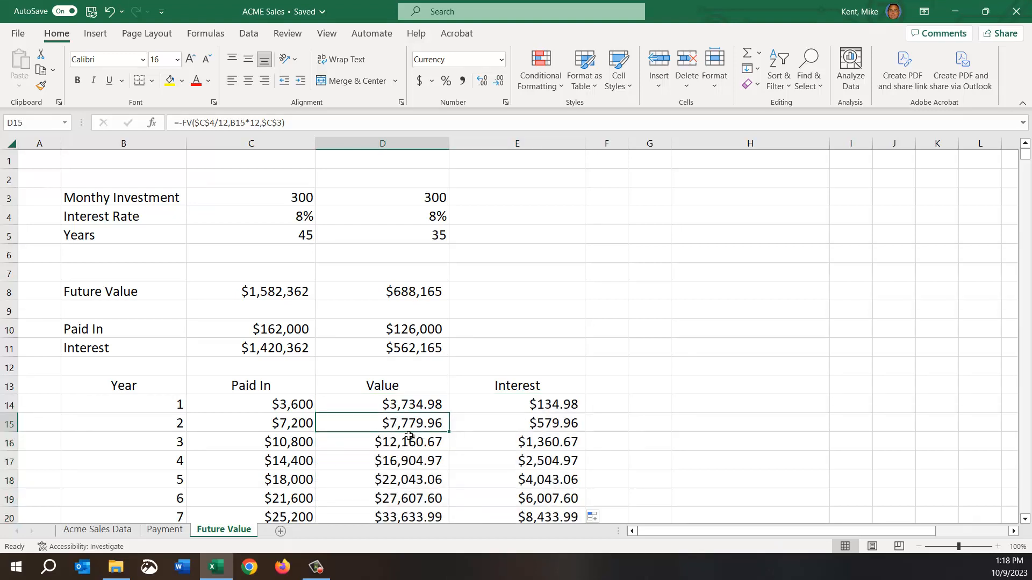
pyautogui.press('F2')
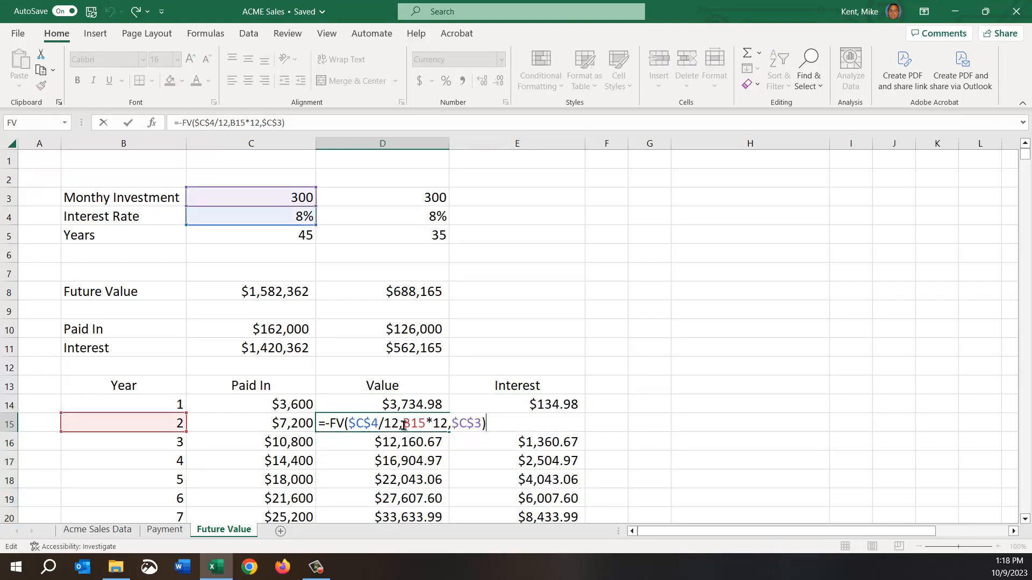
pyautogui.moveTo(409, 424); pyautogui.dragTo(445, 424)
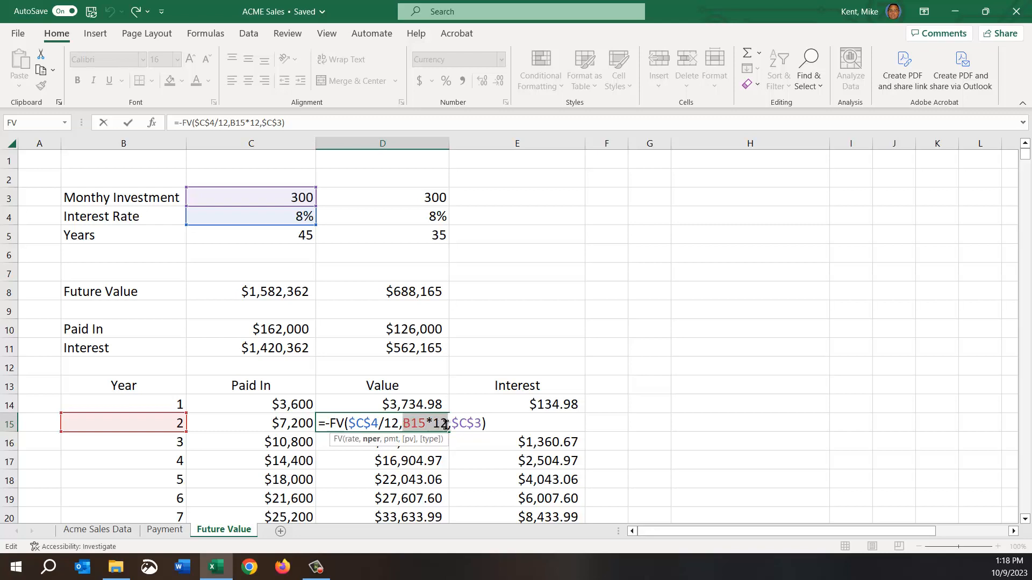
pyautogui.click(355, 424)
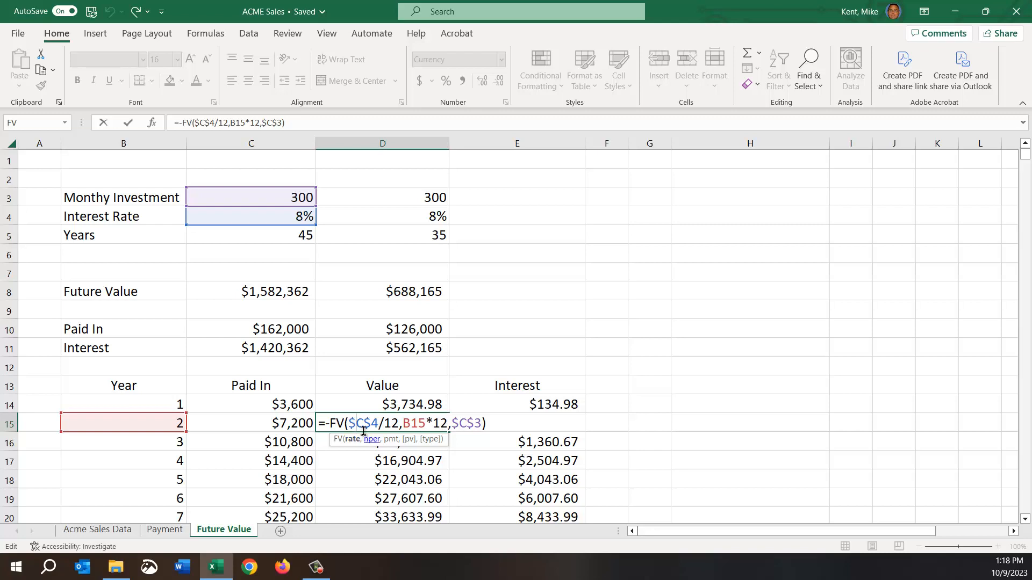
pyautogui.moveTo(346, 423); pyautogui.dragTo(485, 425)
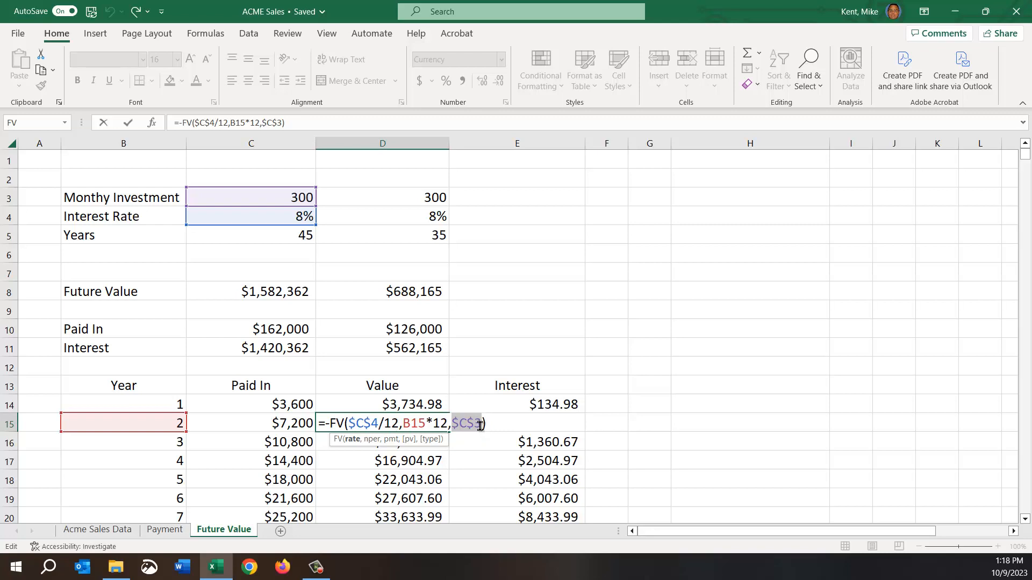
pyautogui.click(365, 426)
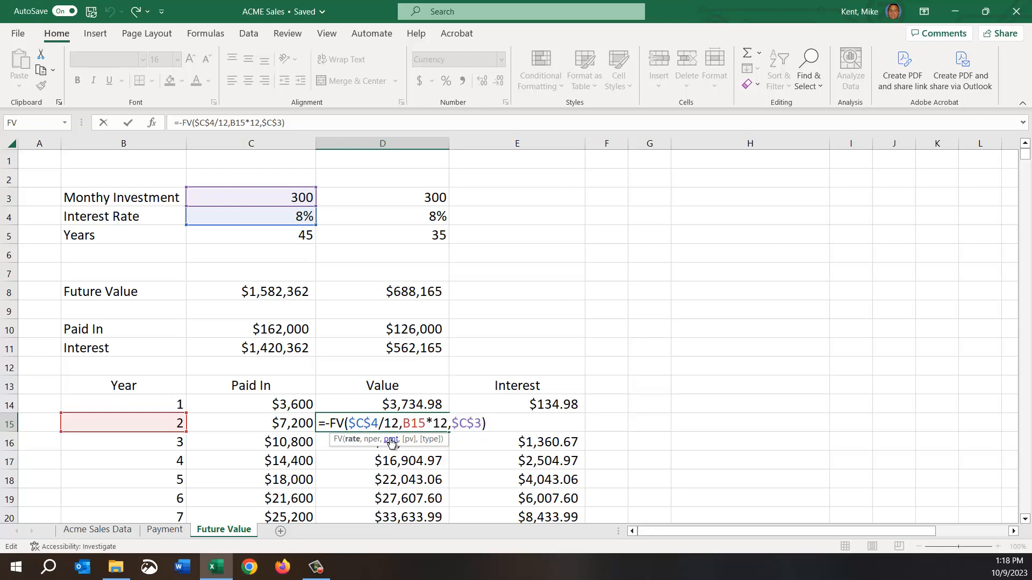
pyautogui.press('Escape')
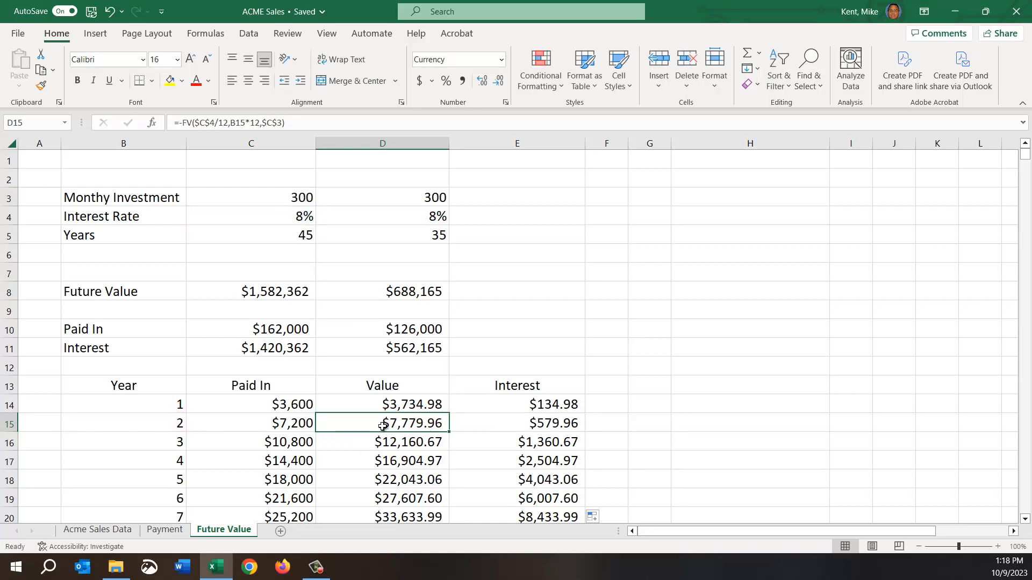
pyautogui.click(276, 426)
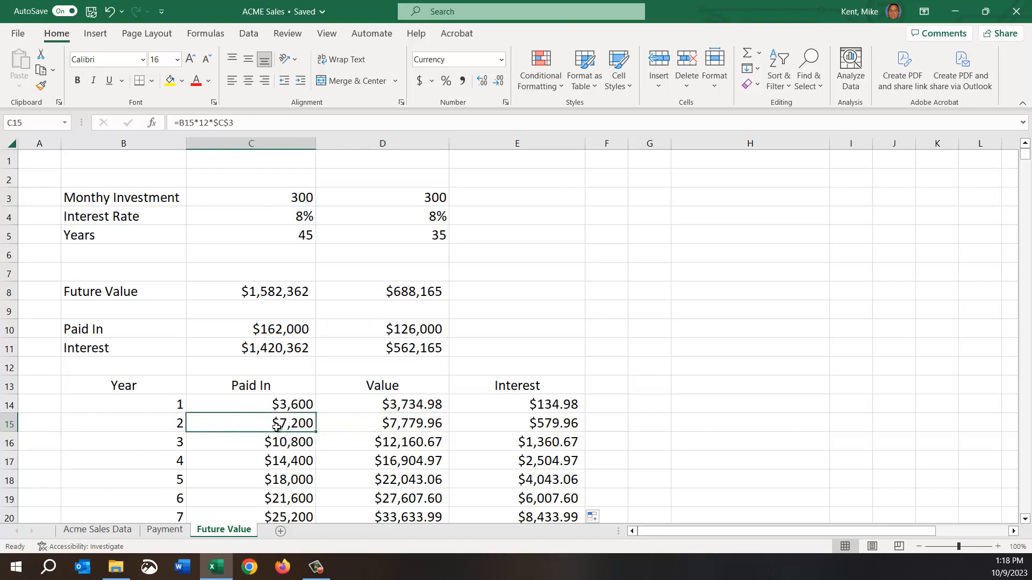
pyautogui.click(418, 428)
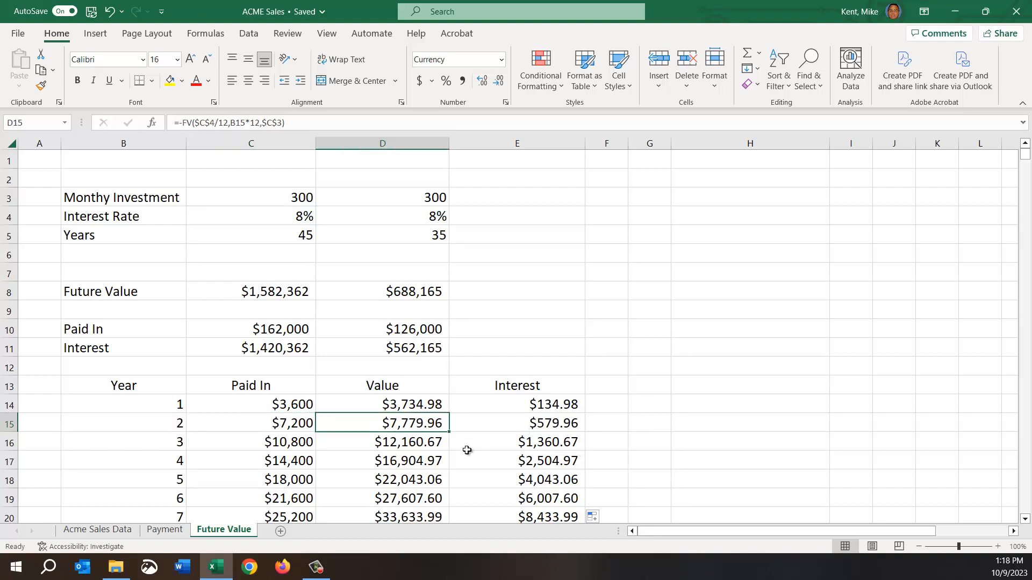
pyautogui.click(513, 425)
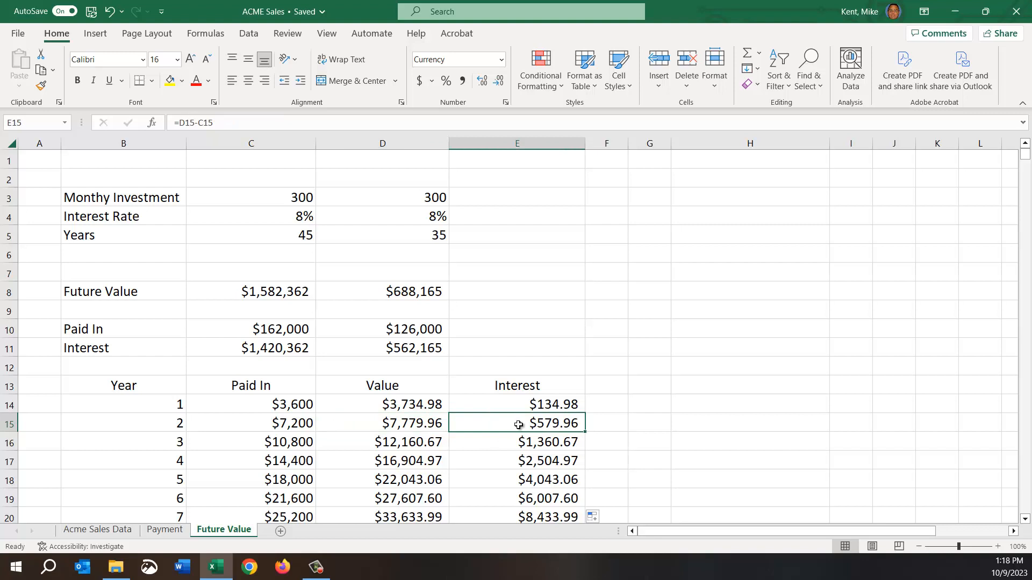
# Examine the year 10 Paid In, Value and Interest figures in row 23, checking the FV formula in D23.
pyautogui.scroll(-2, 345, 439)
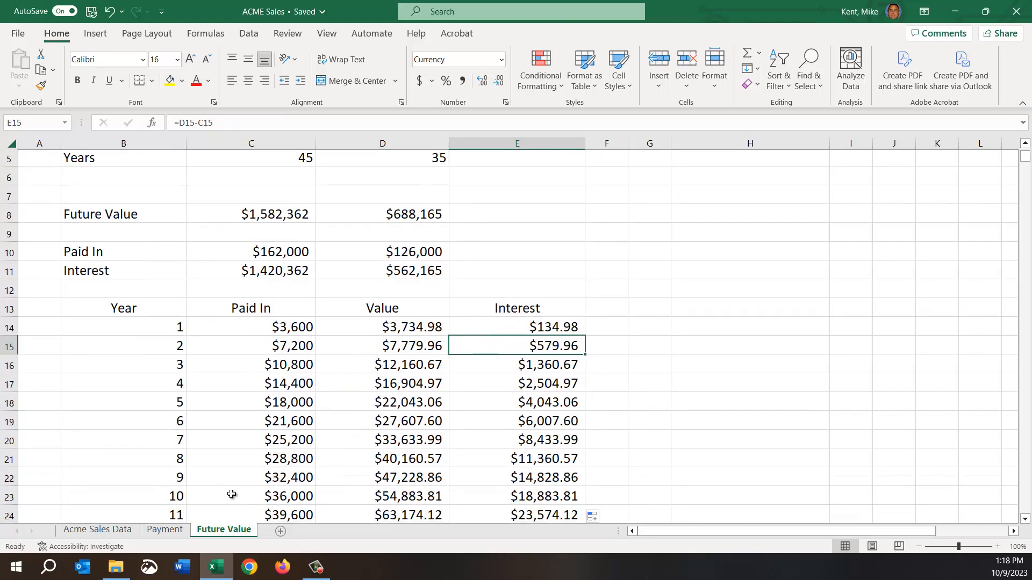
pyautogui.moveTo(231, 495); pyautogui.dragTo(516, 497)
pyautogui.scroll(-1, 433, 411)
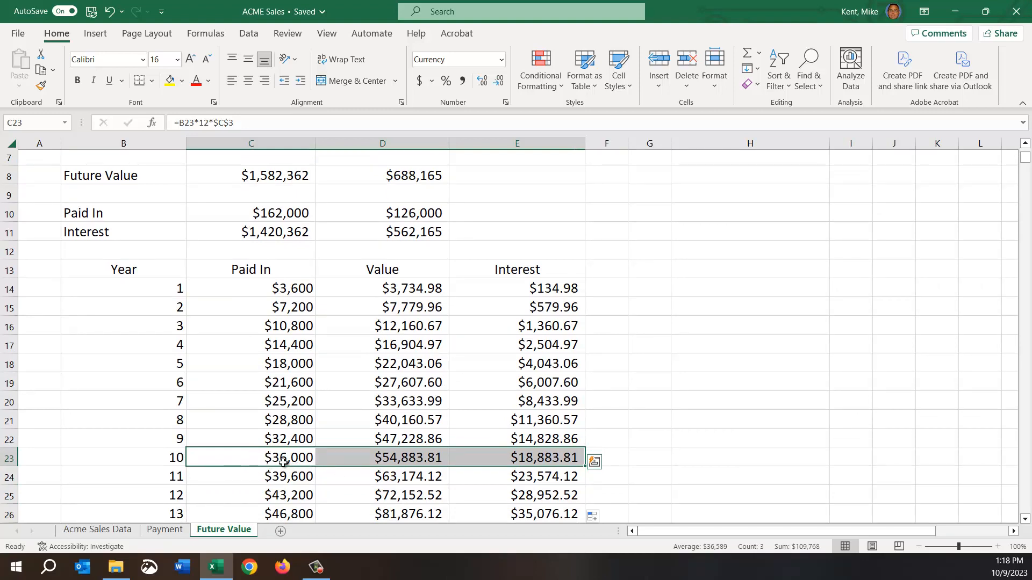
pyautogui.doubleClick(398, 457)
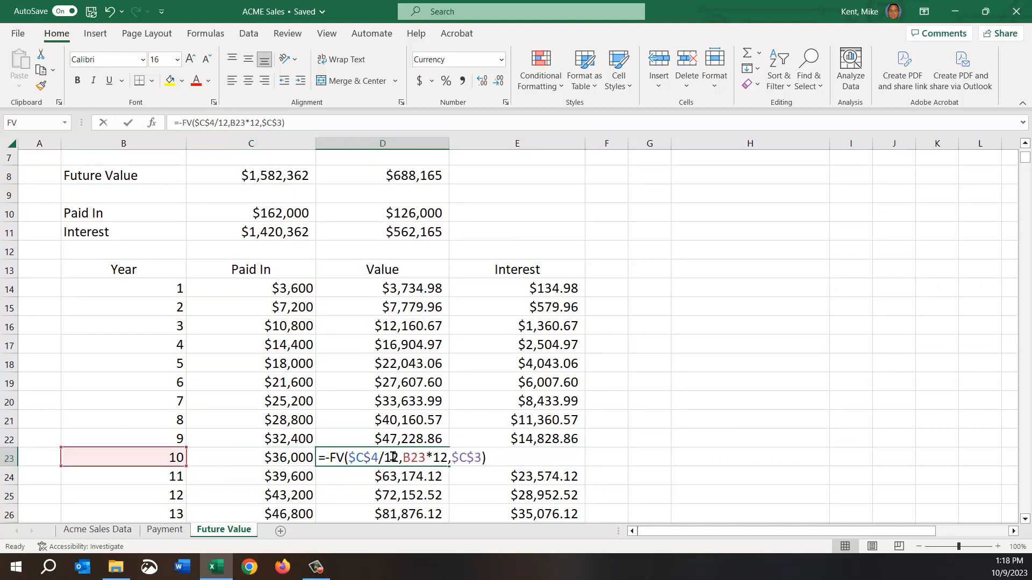
pyautogui.press('Escape')
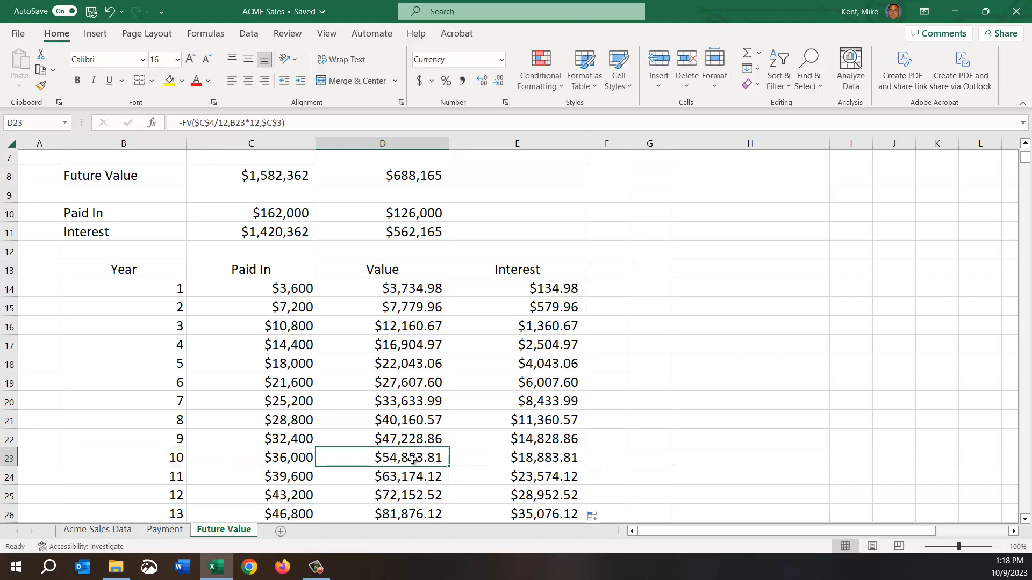
pyautogui.click(498, 458)
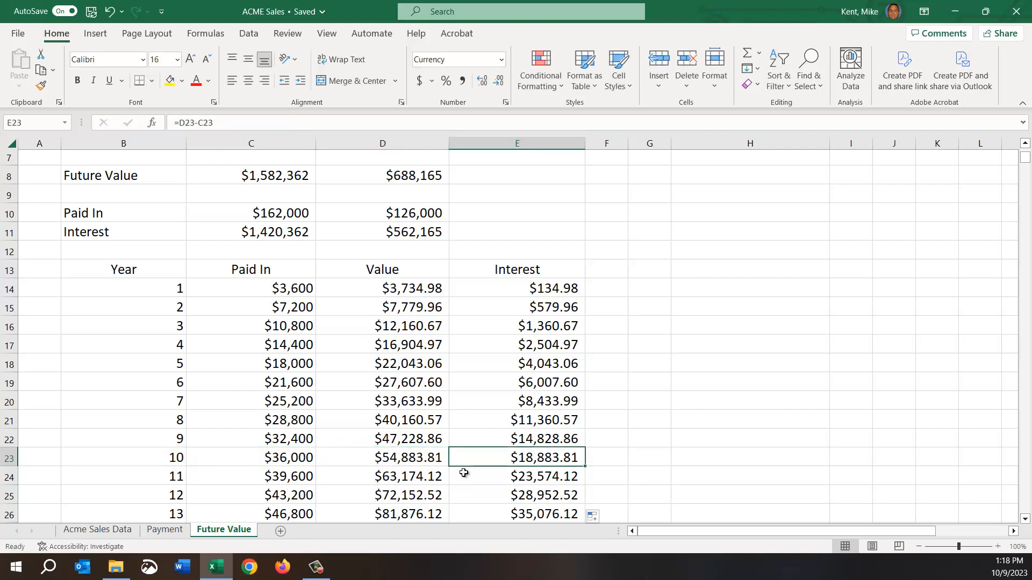
# Examine the Paid In, Value and Interest figures for year 20 in row 33 and year 30 in row 43.
pyautogui.scroll(-1, 346, 448)
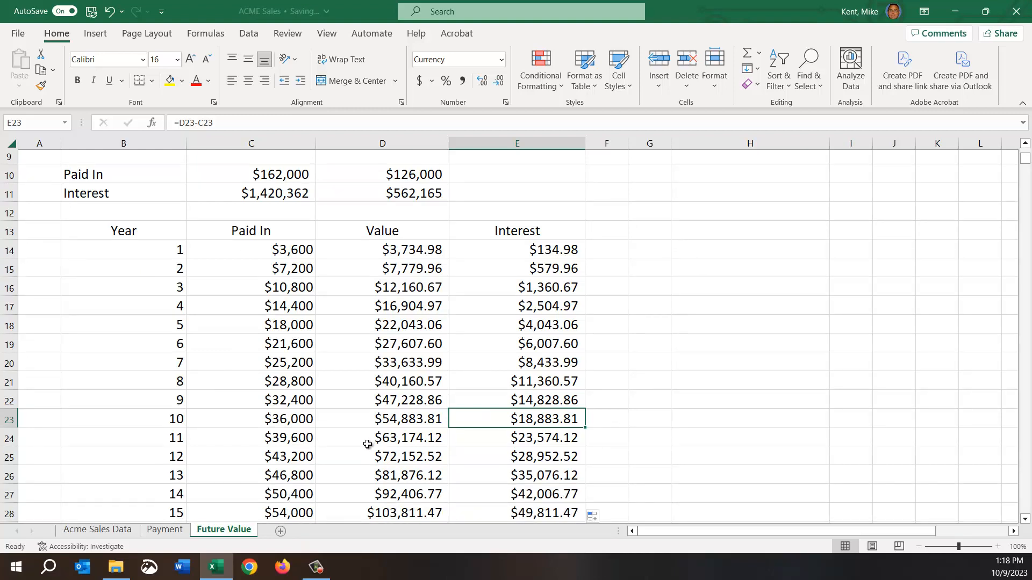
pyautogui.scroll(-3, 367, 444)
pyautogui.scroll(-1, 364, 398)
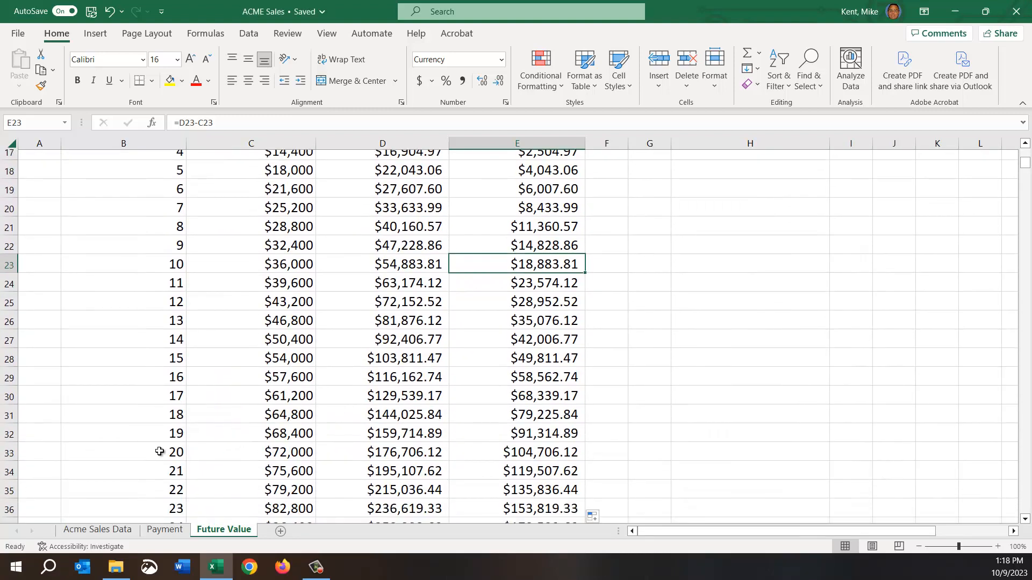
pyautogui.moveTo(156, 451); pyautogui.dragTo(538, 453)
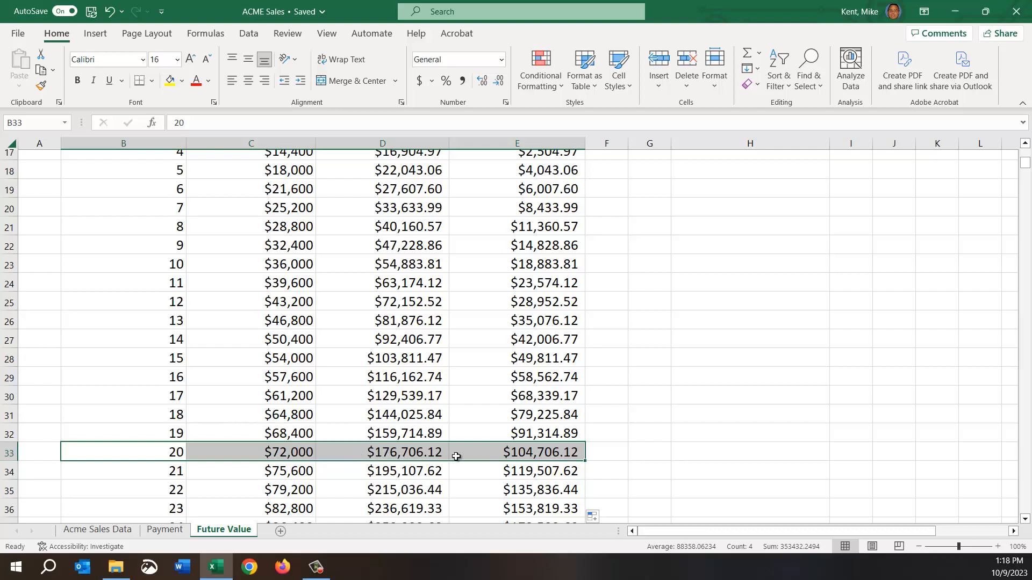
pyautogui.click(522, 454)
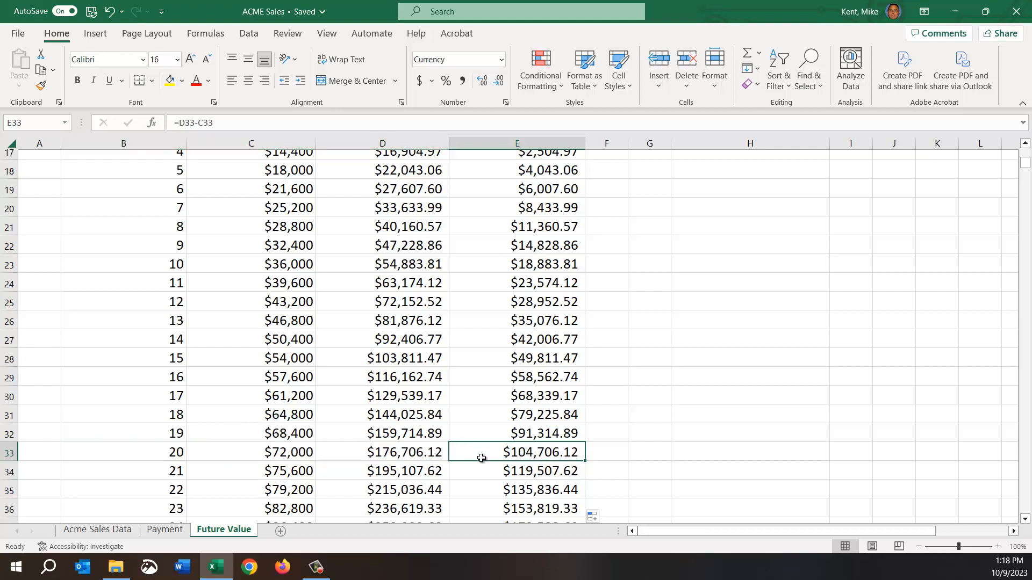
pyautogui.scroll(-2, 388, 433)
pyautogui.scroll(-3, 388, 432)
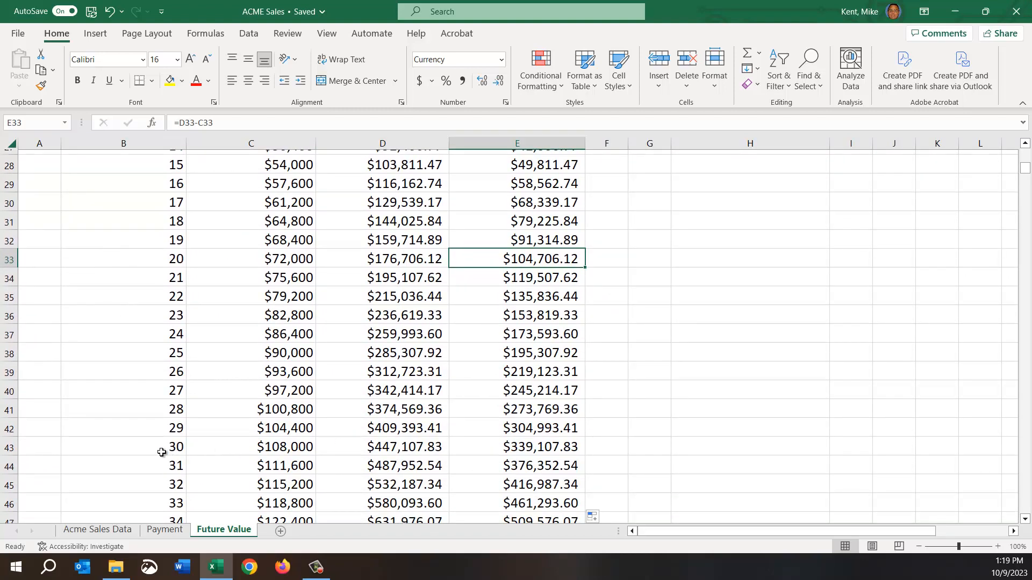
pyautogui.moveTo(161, 451); pyautogui.dragTo(551, 444)
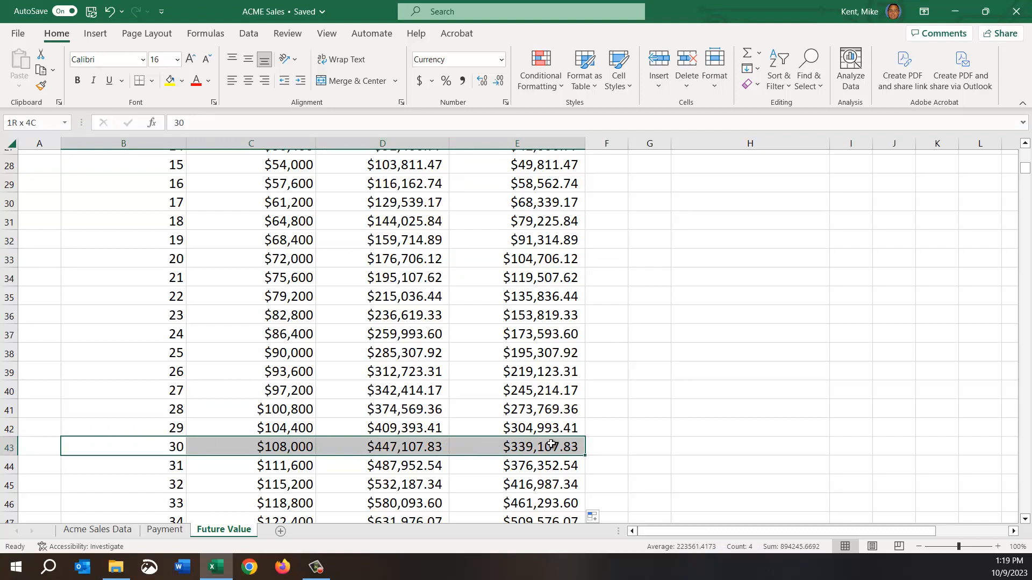
pyautogui.click(362, 450)
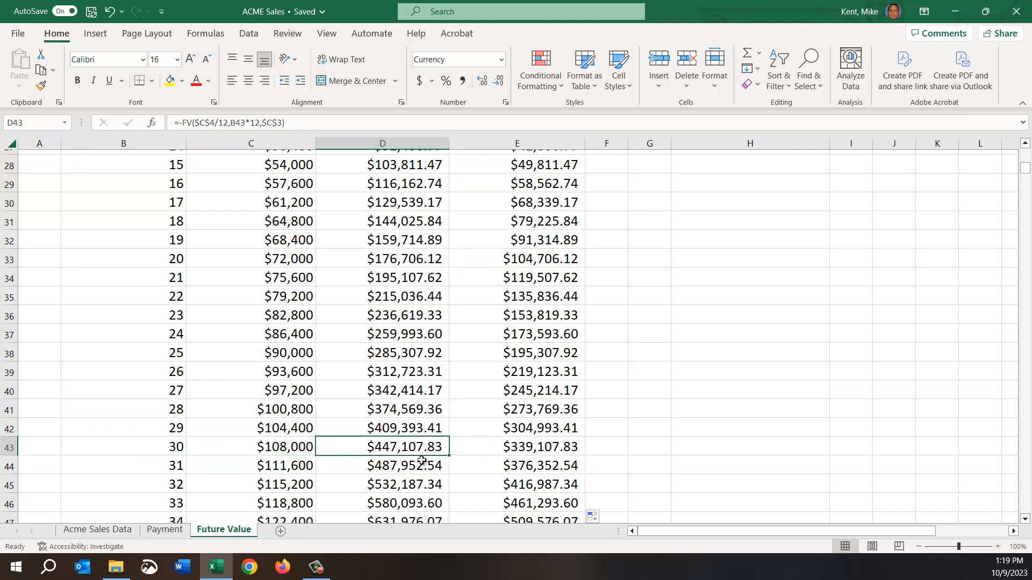
pyautogui.click(534, 451)
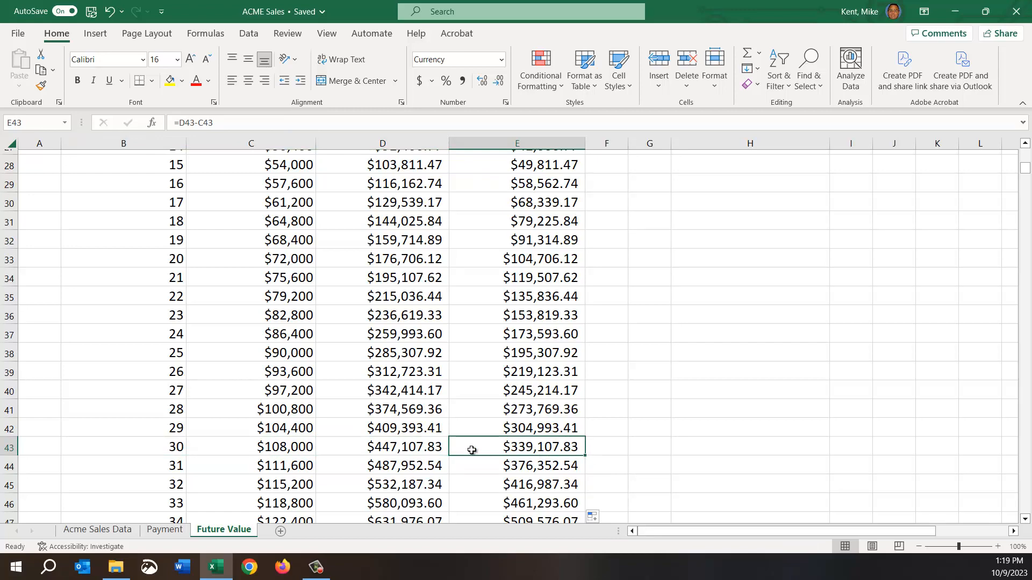
# Review the year 35 row, B48:E48, checking its Paid In, Value and Interest cells one by one.
pyautogui.scroll(-2, 279, 511)
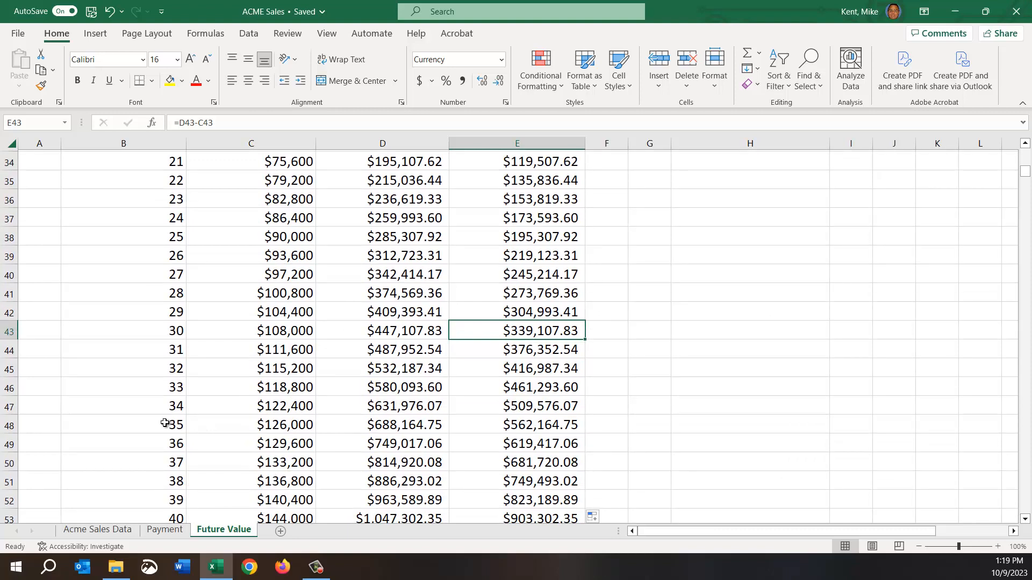
pyautogui.click(200, 428)
pyautogui.moveTo(341, 430); pyautogui.dragTo(522, 431)
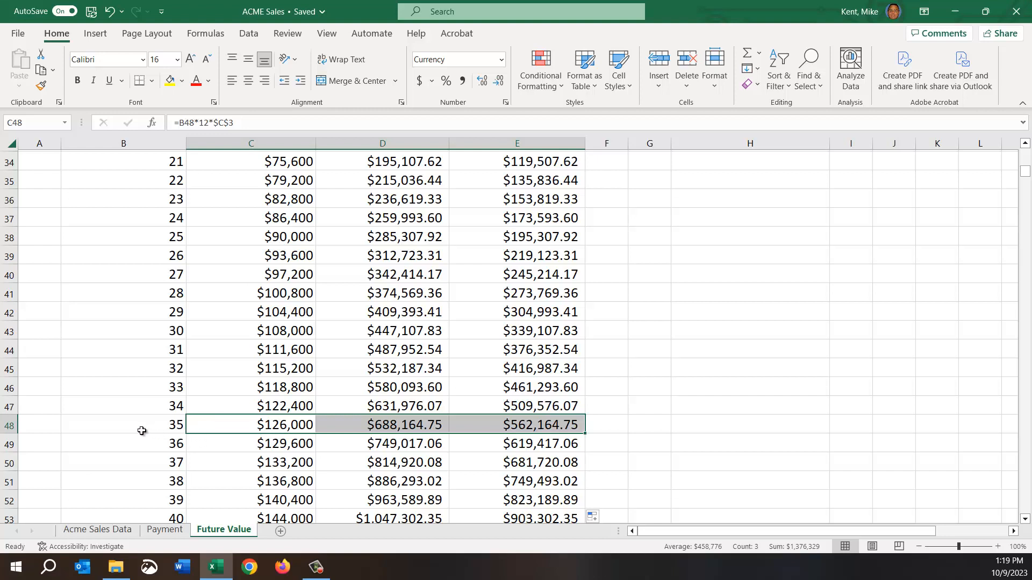
pyautogui.moveTo(142, 431); pyautogui.dragTo(532, 430)
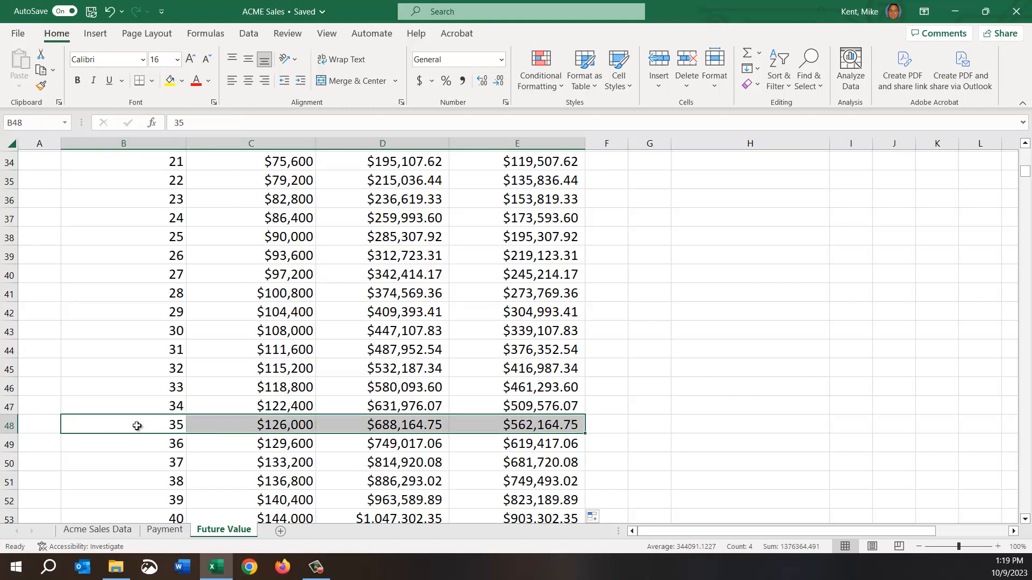
pyautogui.click(249, 429)
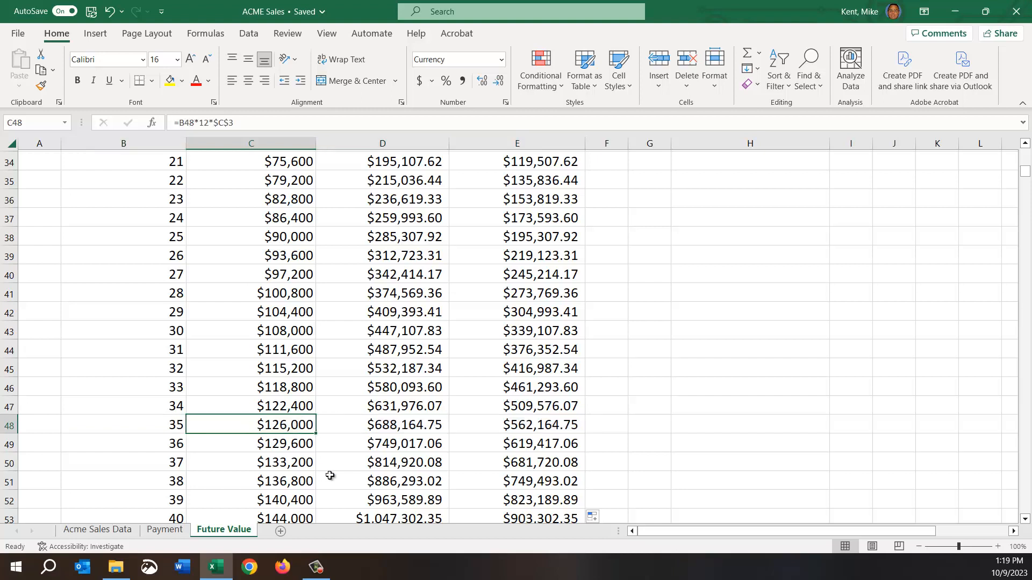
pyautogui.click(360, 425)
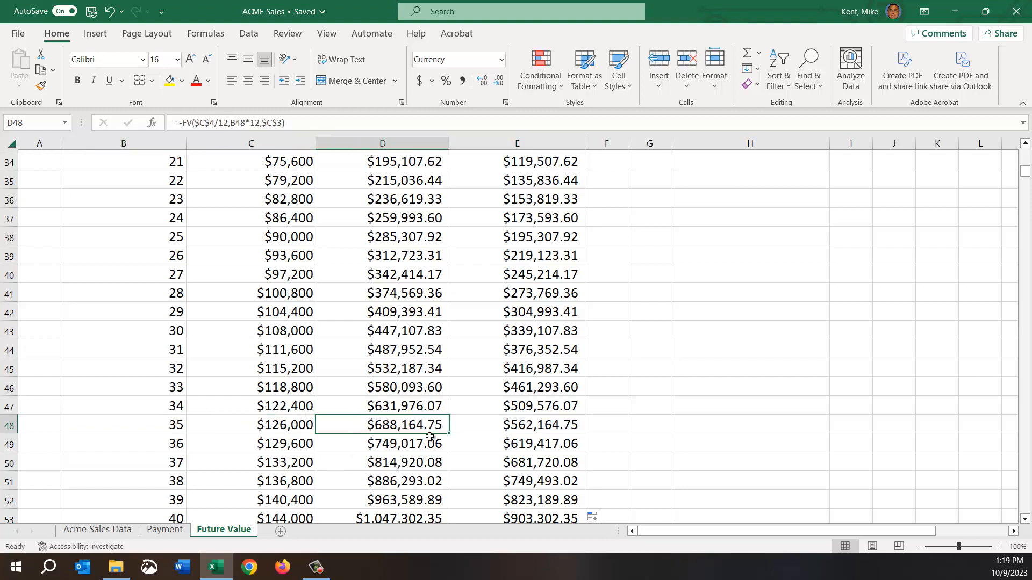
pyautogui.click(495, 427)
pyautogui.click(377, 435)
pyautogui.press('Right')
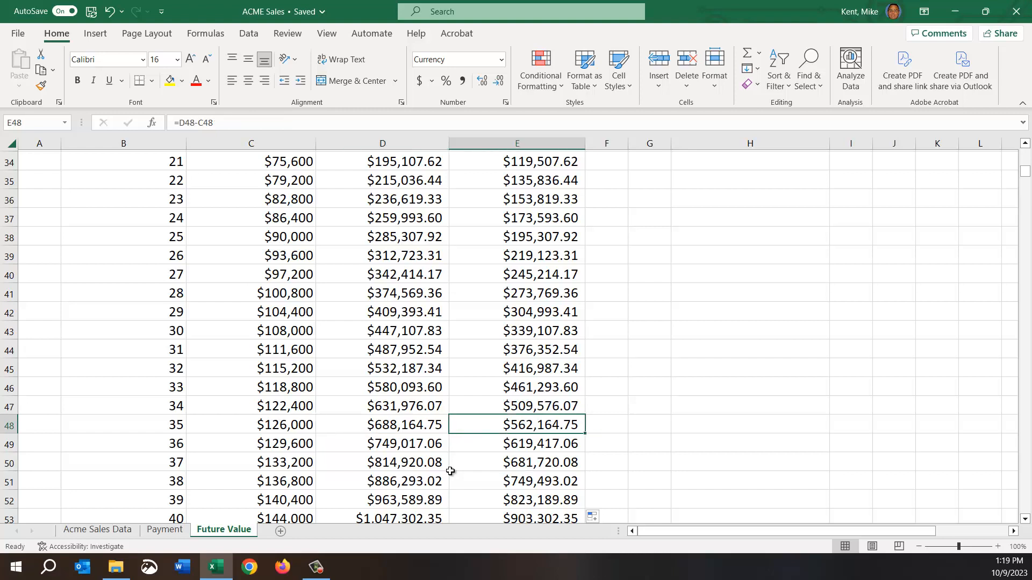
# Check how Interest grows through years 36, 37 and 38, and look at the year 37 Value.
pyautogui.press('Down')
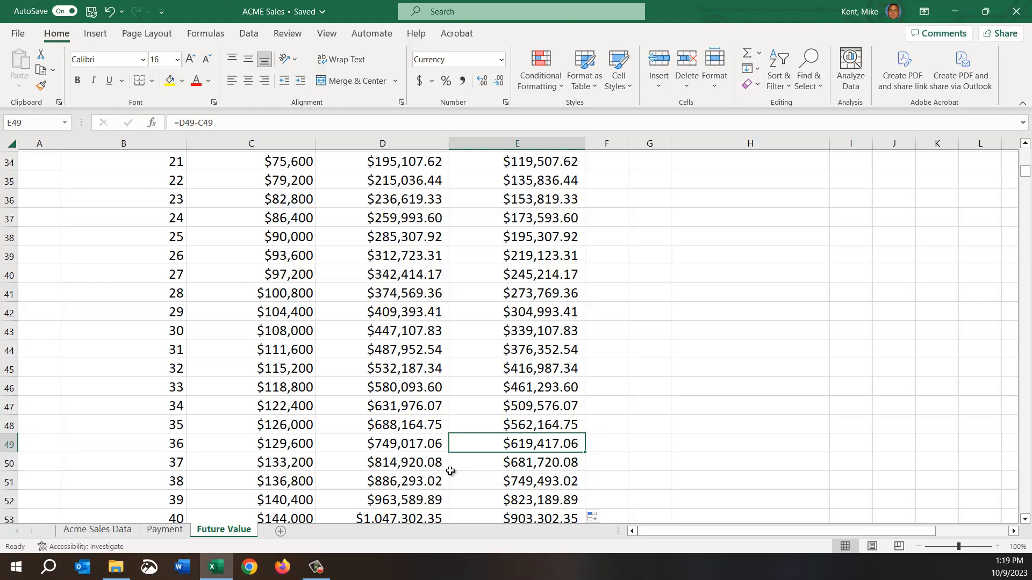
pyautogui.press('Down')
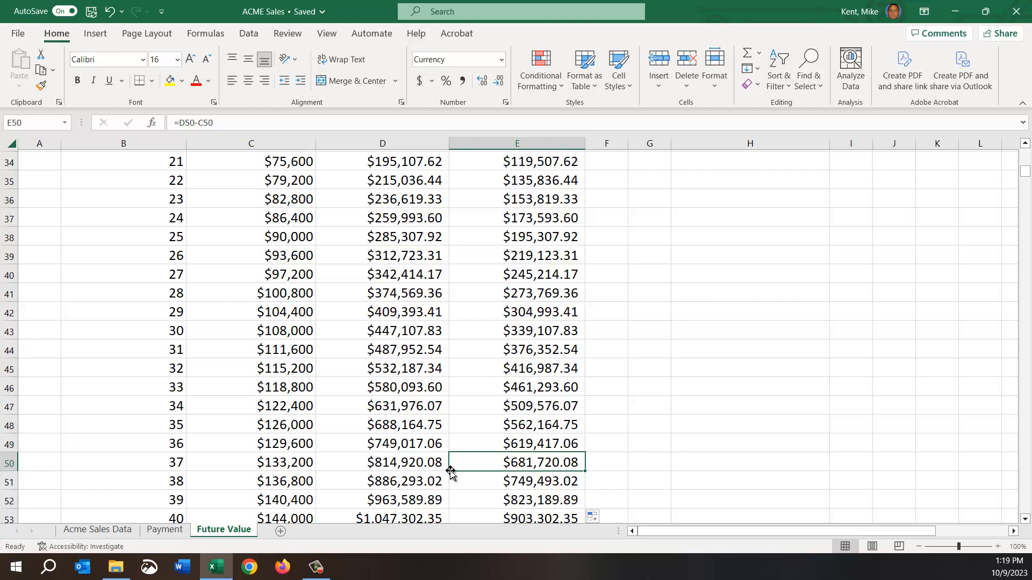
pyautogui.press('Down')
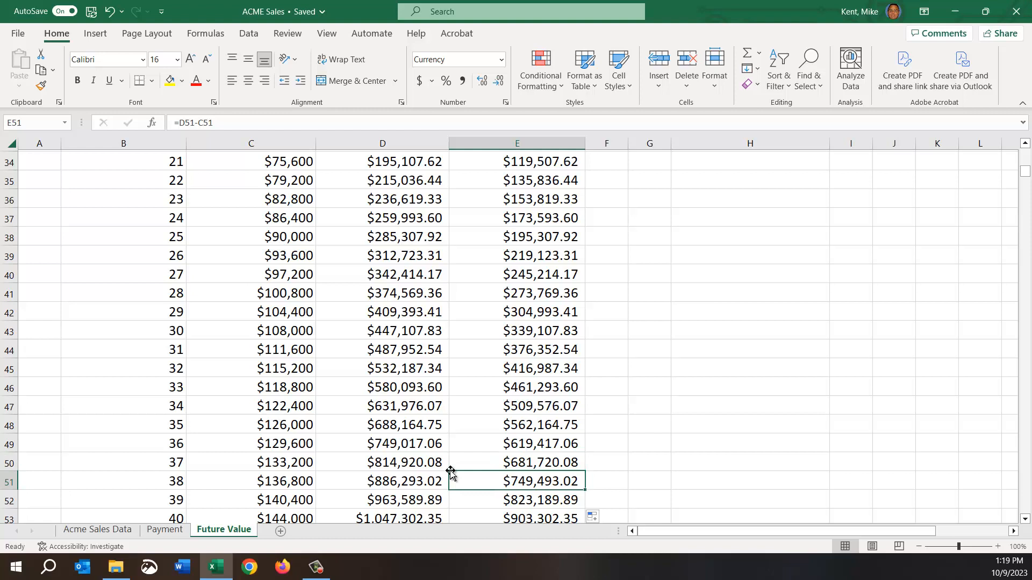
pyautogui.scroll(-1, 414, 448)
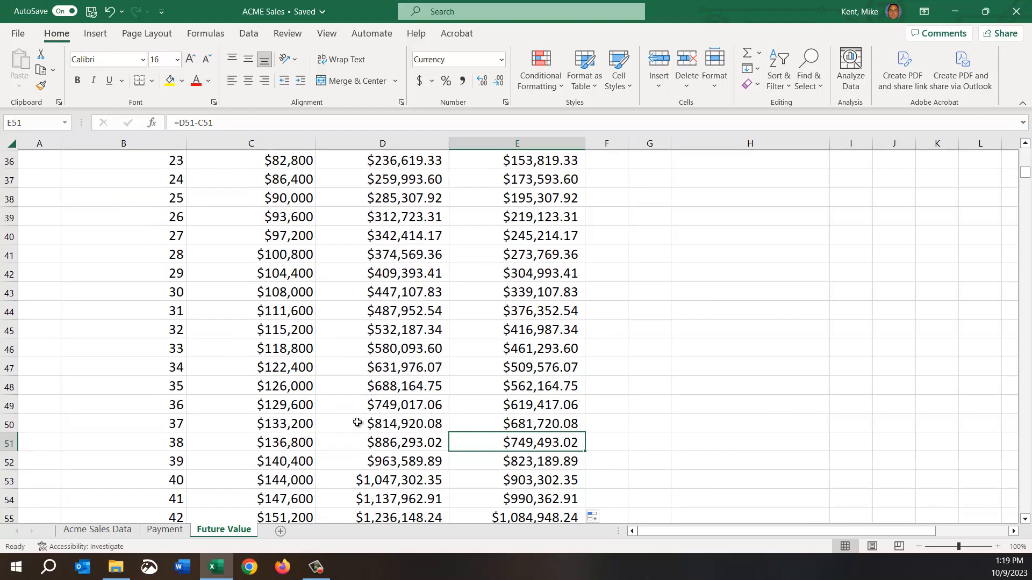
pyautogui.click(365, 424)
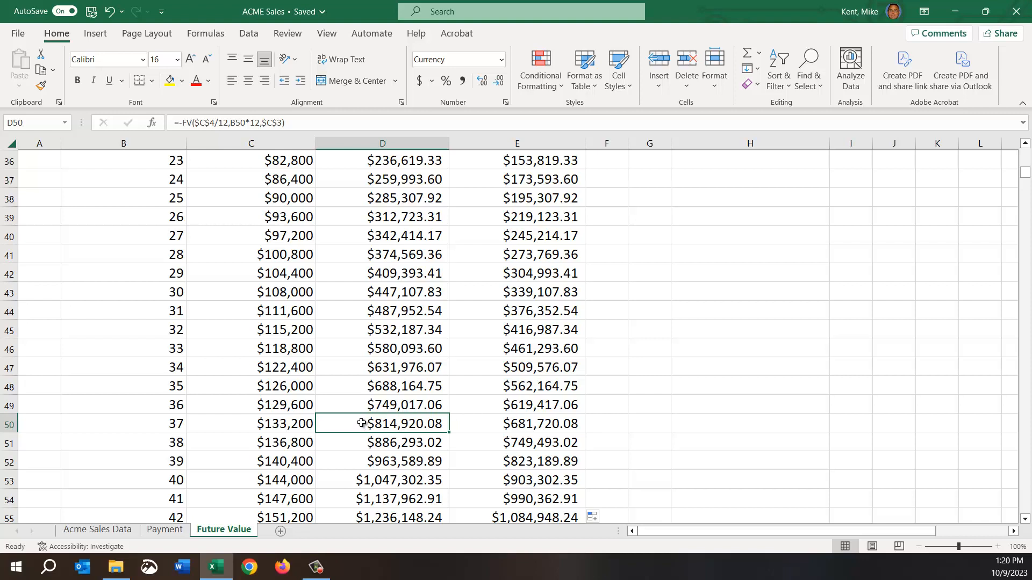
# Compare the year 35 and year 45 rows, and review the growth of the Value column between them in D48:D58.
pyautogui.scroll(-1, 362, 423)
pyautogui.moveTo(170, 348); pyautogui.dragTo(566, 347)
pyautogui.scroll(-1, 686, 382)
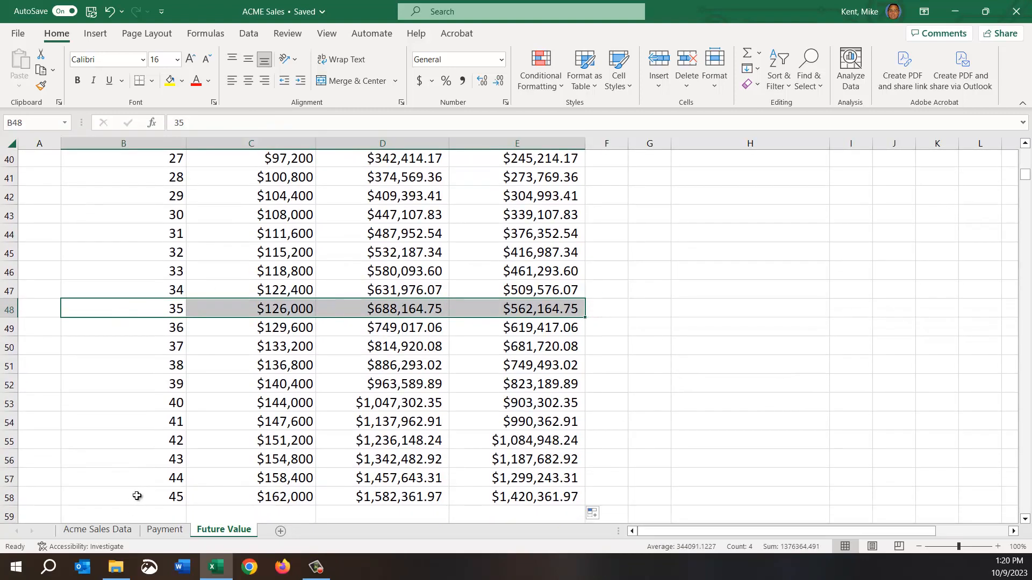
pyautogui.keyDown('ctrl'); pyautogui.moveTo(135, 500); pyautogui.dragTo(533, 498); pyautogui.keyUp('ctrl')
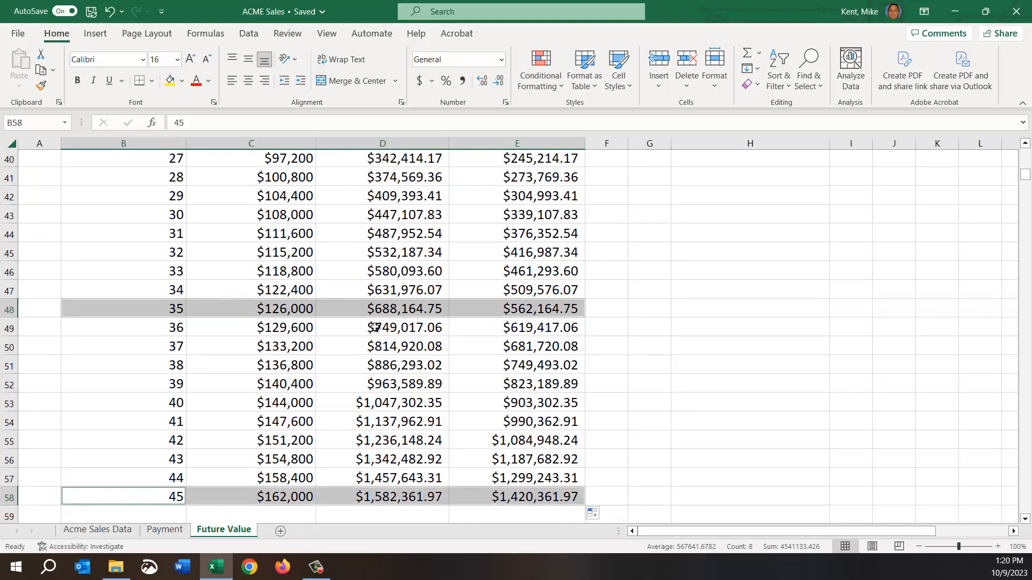
pyautogui.moveTo(375, 329); pyautogui.dragTo(384, 496)
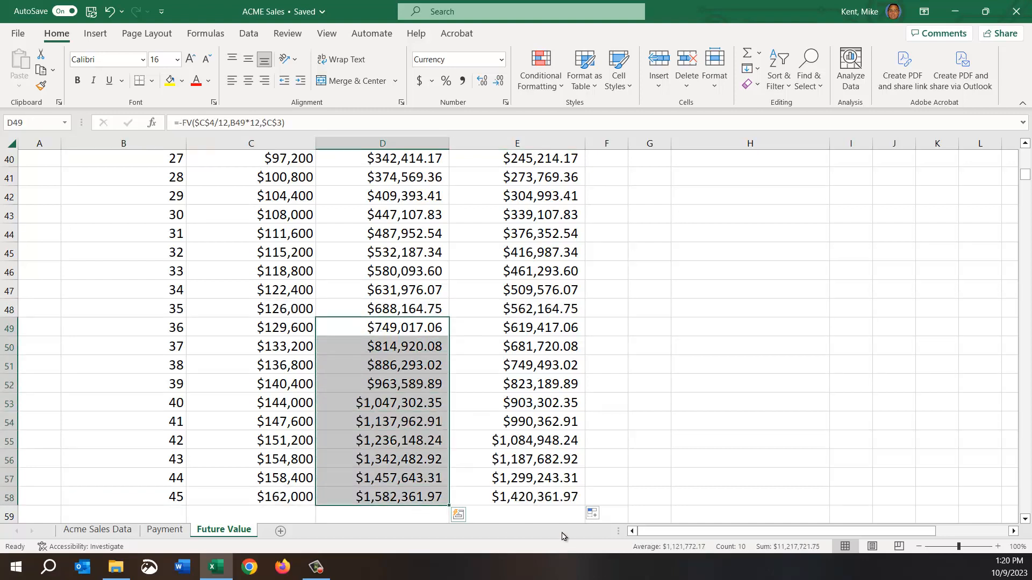
pyautogui.click(378, 310)
pyautogui.moveTo(378, 310); pyautogui.dragTo(422, 487)
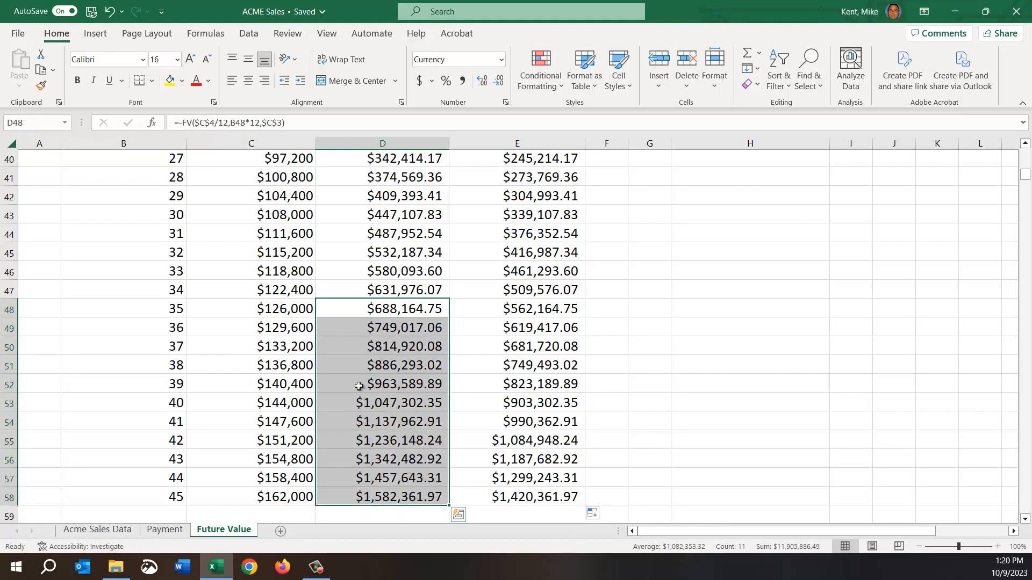
pyautogui.click(382, 314)
# Review the year 1 Value and Paid In formulas and the first scenario's inputs and results in C3:C11.
pyautogui.scroll(13, 376, 407)
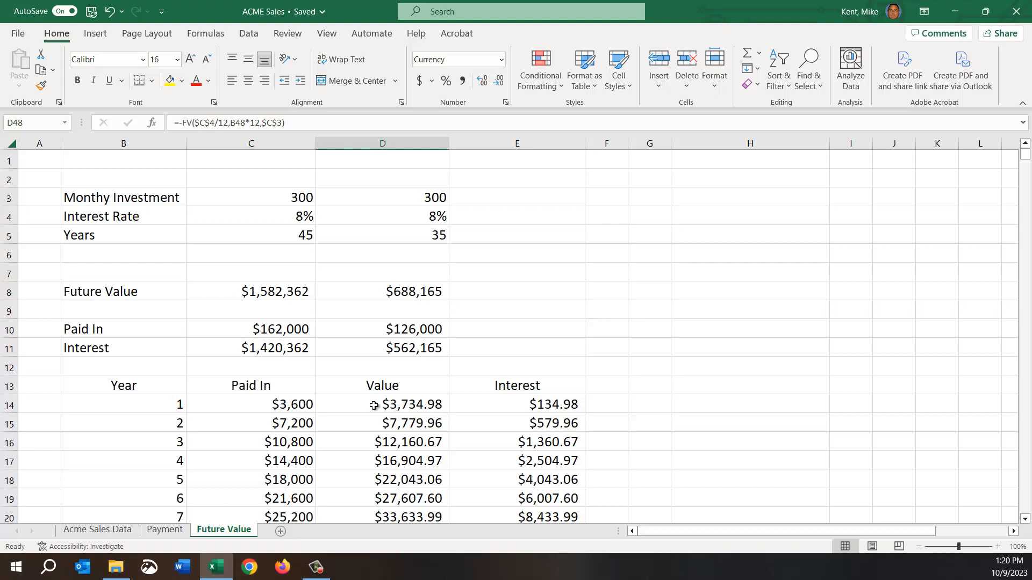
pyautogui.click(369, 406)
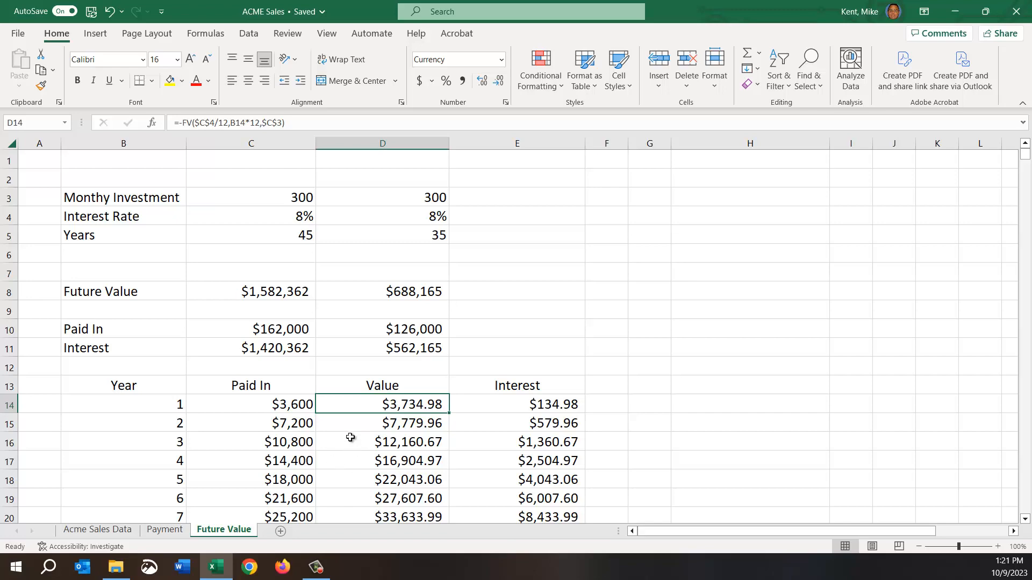
pyautogui.scroll(-7, 350, 438)
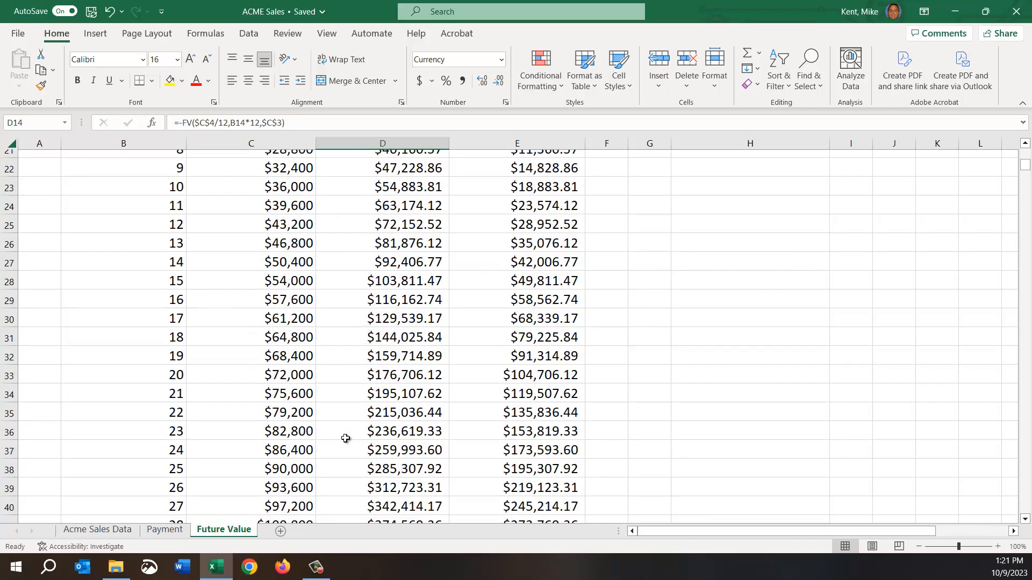
pyautogui.scroll(3, 345, 439)
pyautogui.scroll(-3, 345, 439)
pyautogui.scroll(5, 346, 439)
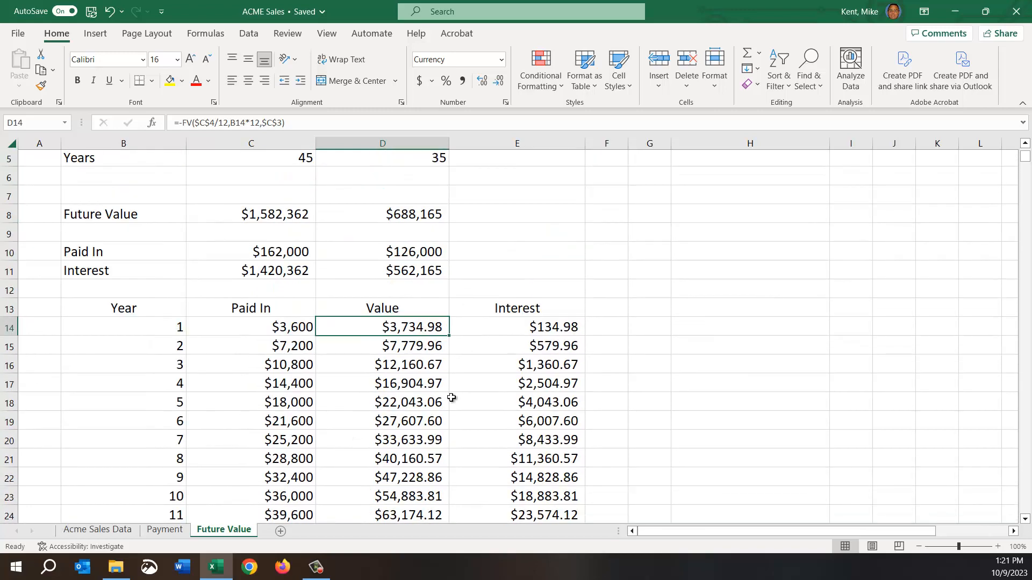
pyautogui.click(282, 329)
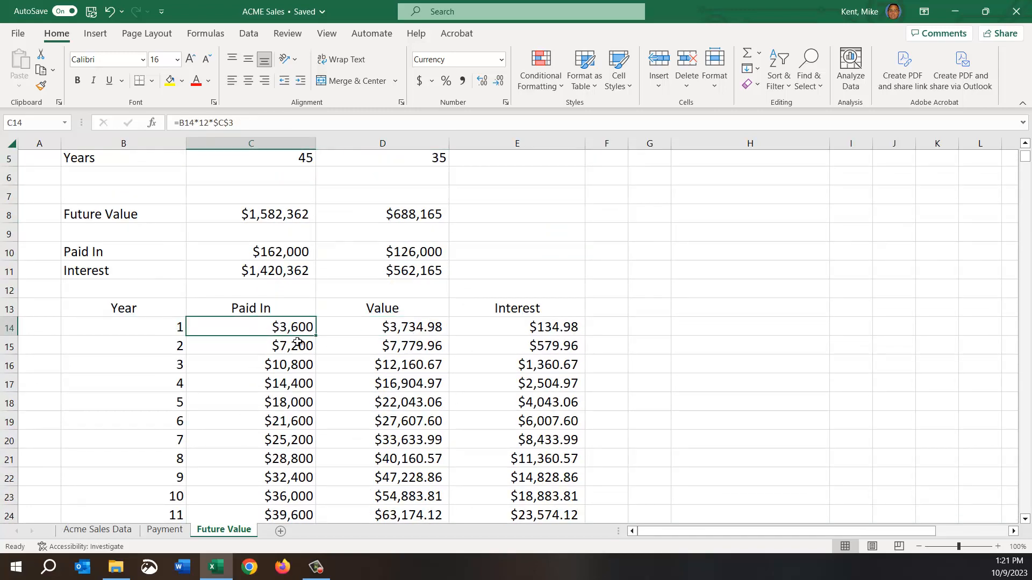
pyautogui.scroll(2, 341, 389)
pyautogui.click(267, 202)
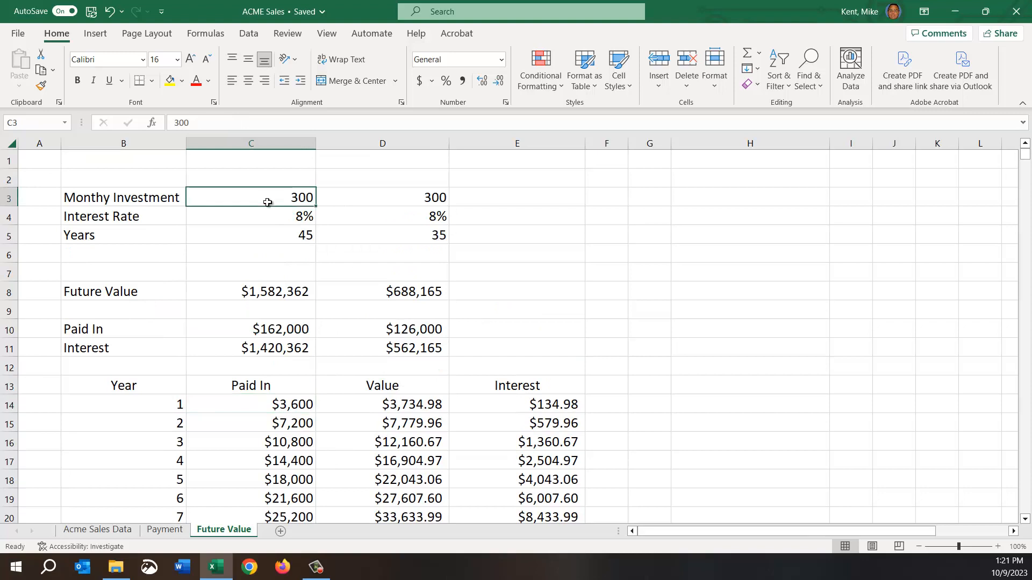
pyautogui.moveTo(277, 198); pyautogui.dragTo(277, 352)
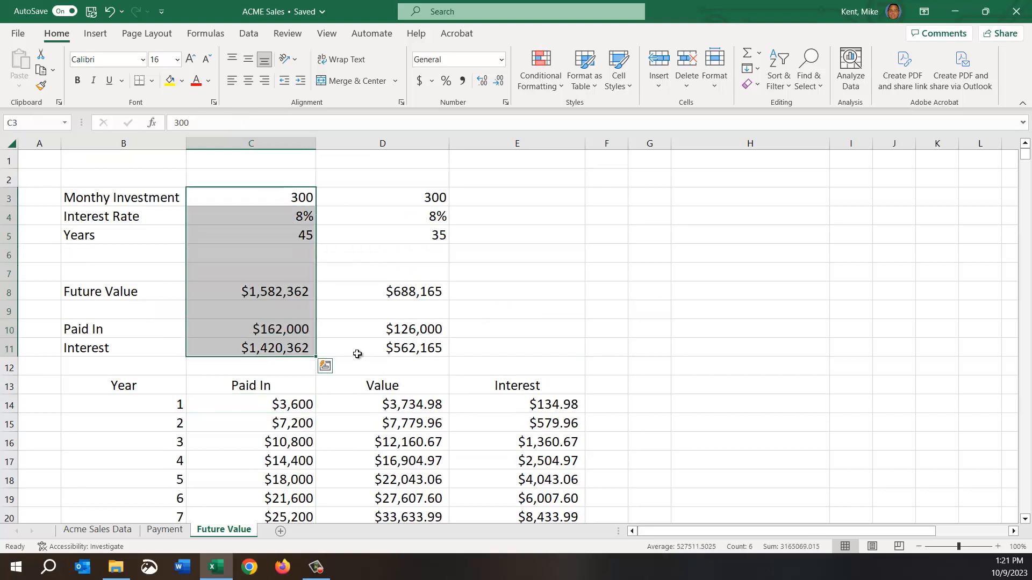
# Compare the first scenario's Future Value formula in C8 with the second scenario's inputs and Future Value in D3:D8.
pyautogui.click(263, 349)
pyautogui.click(231, 290)
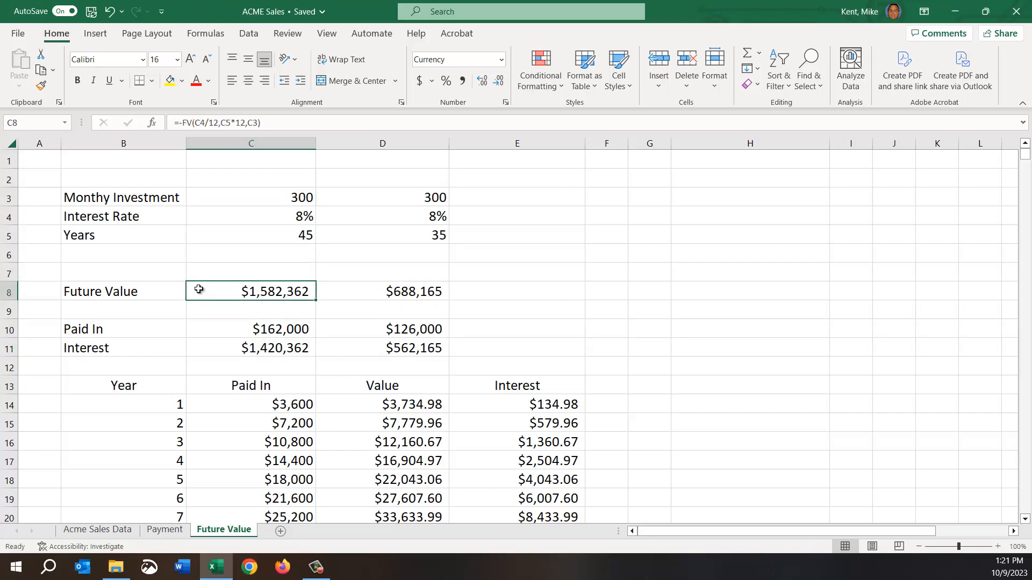
pyautogui.moveTo(398, 200); pyautogui.dragTo(385, 293)
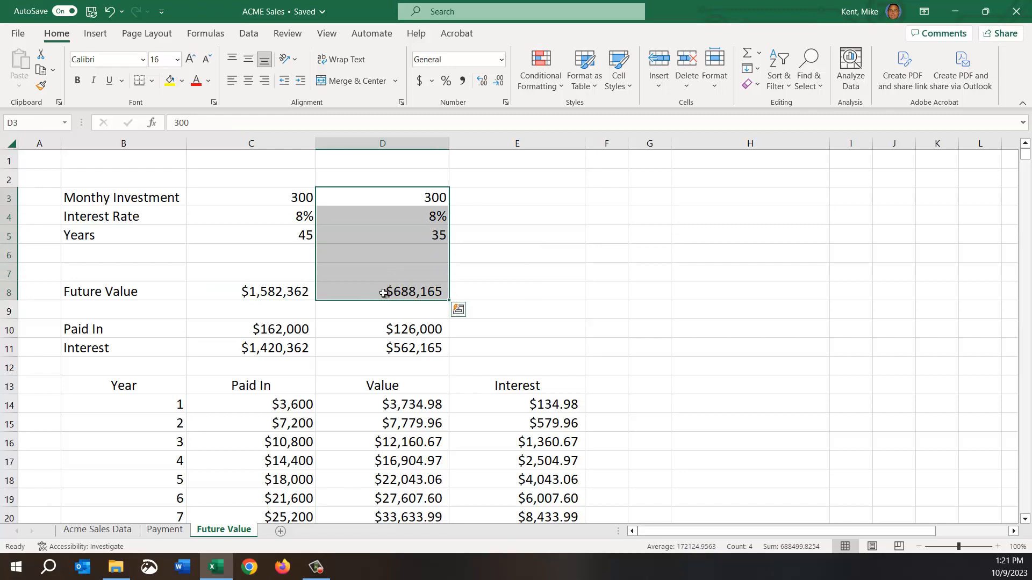
pyautogui.click(397, 363)
# Review how the Value column grows from year 37 to year 45 in D50:D58.
pyautogui.scroll(-1, 318, 403)
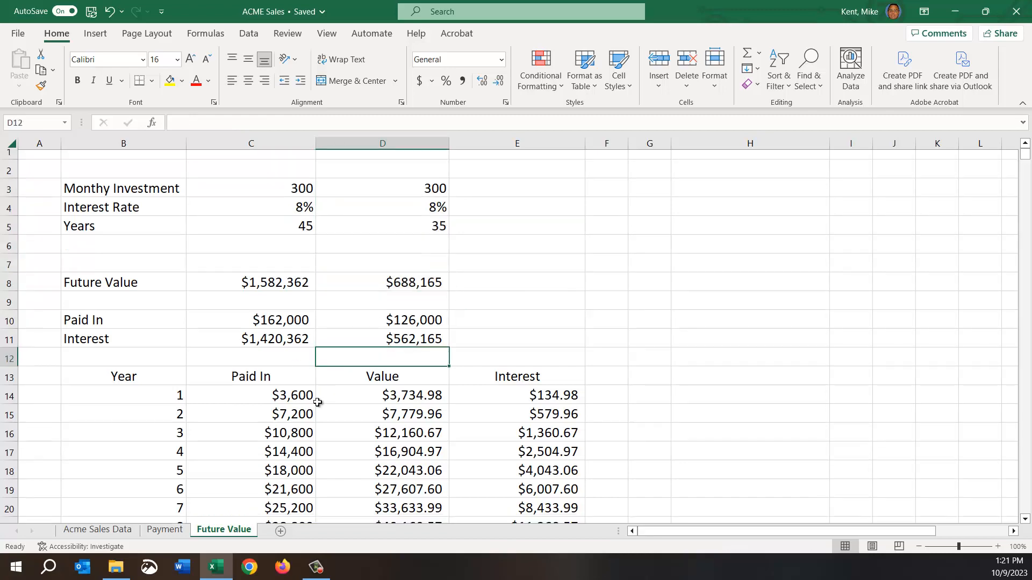
pyautogui.scroll(-12, 317, 403)
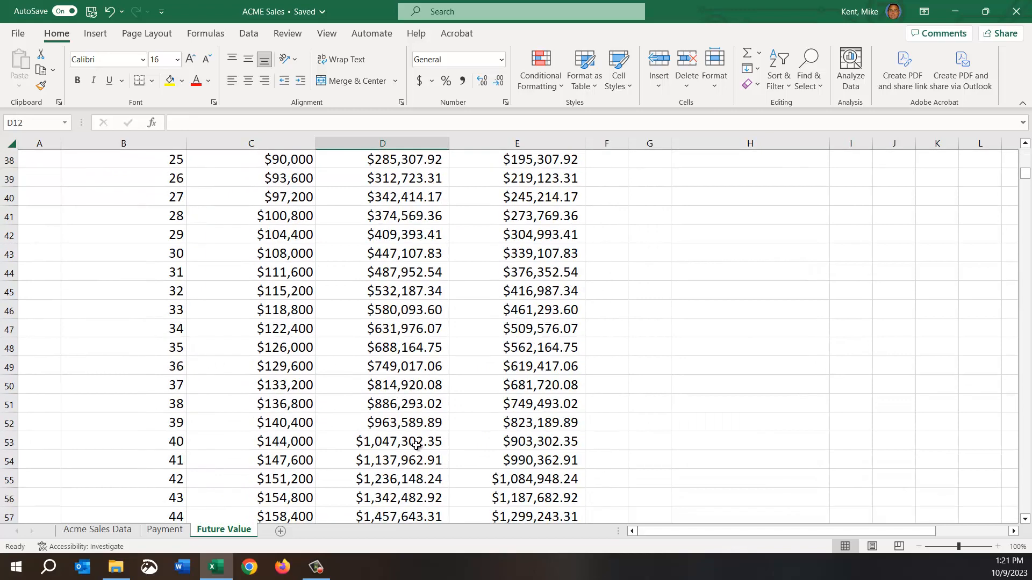
pyautogui.scroll(-3, 417, 445)
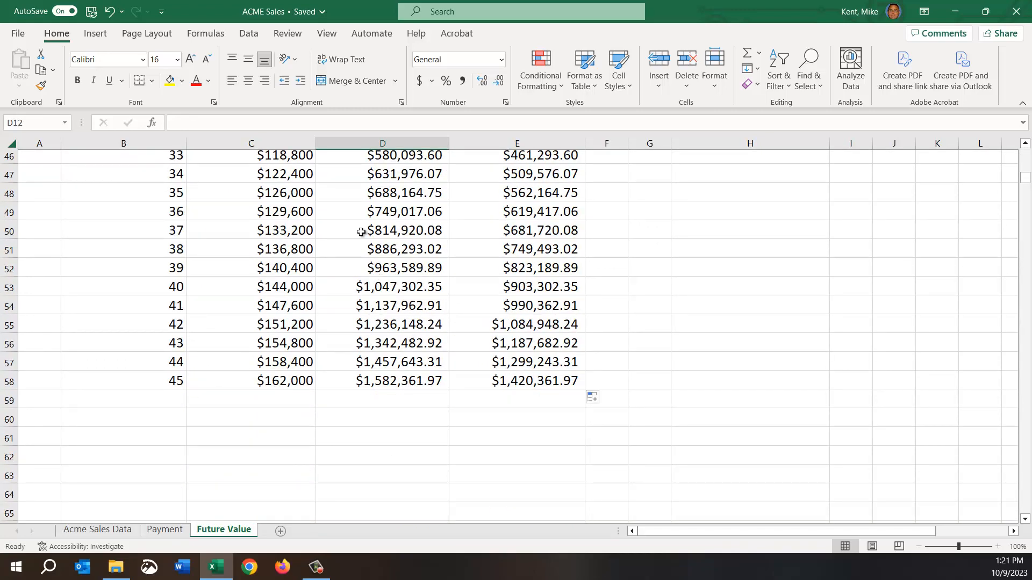
pyautogui.moveTo(361, 232); pyautogui.dragTo(370, 380)
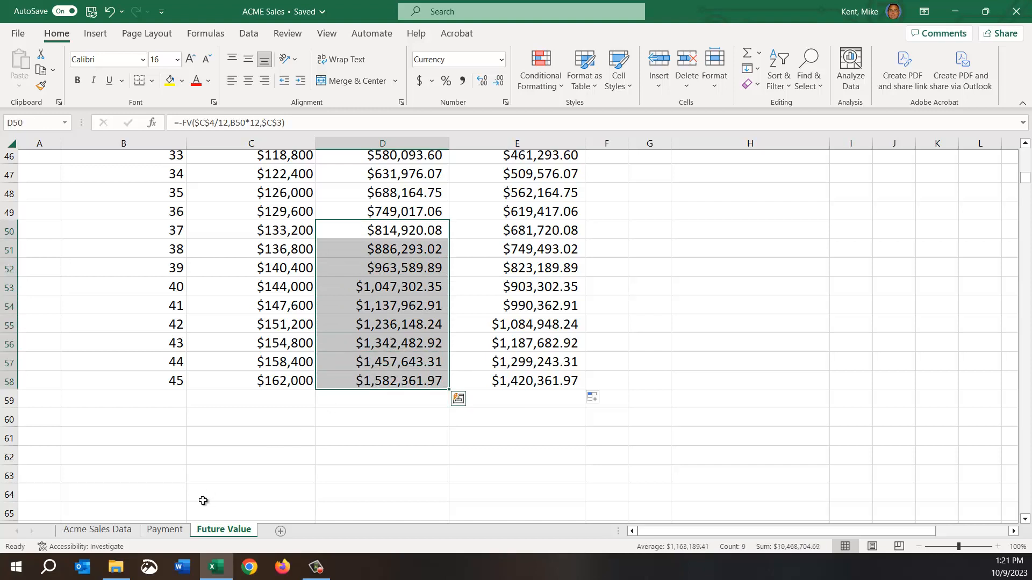
pyautogui.click(215, 443)
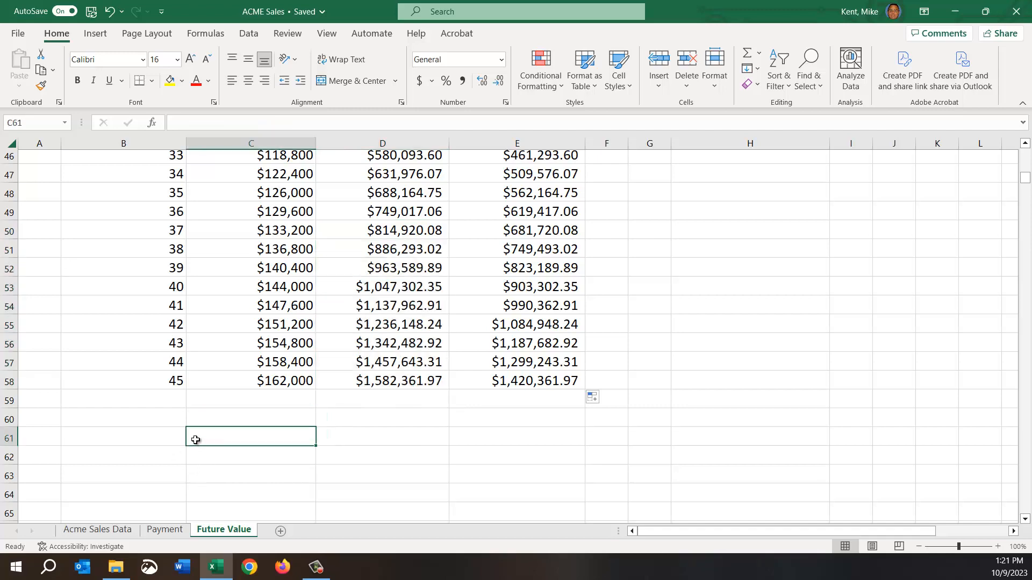
# Look back and forth between the Payment loan comparison and the Future Value investment scenarios.
pyautogui.scroll(8, 195, 440)
pyautogui.scroll(7, 194, 440)
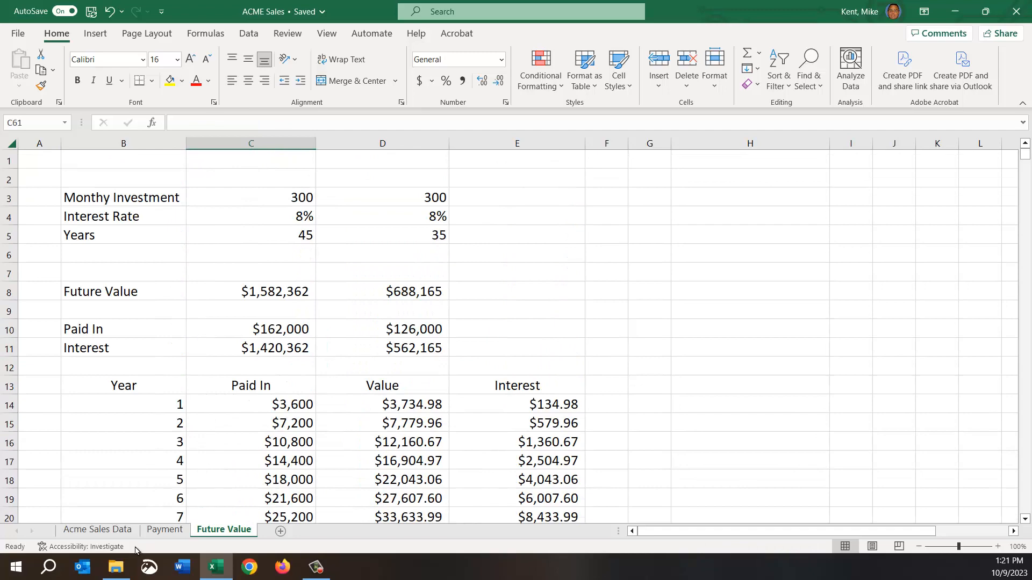
pyautogui.click(163, 529)
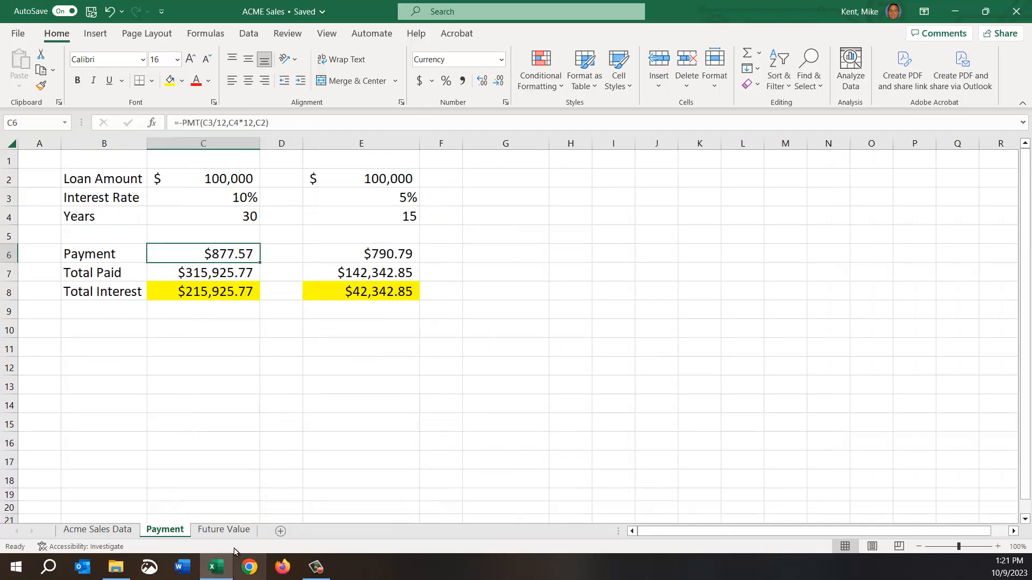
pyautogui.click(218, 531)
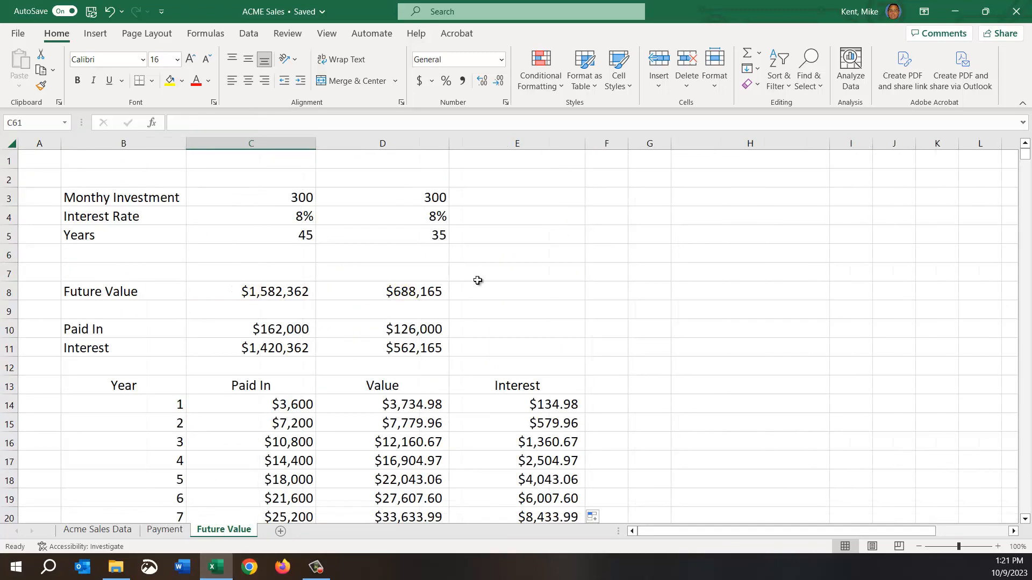
pyautogui.click(164, 530)
pyautogui.click(232, 396)
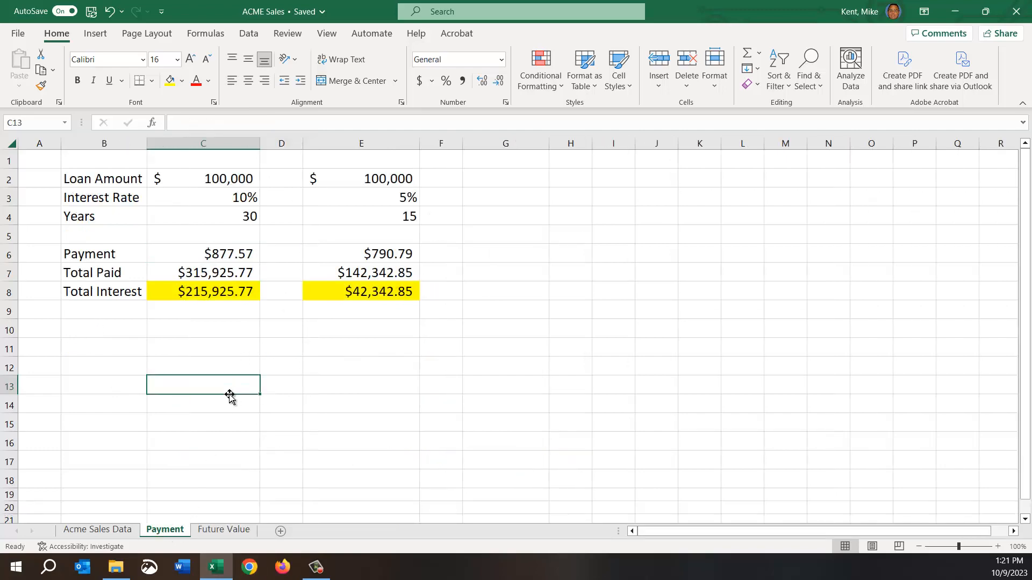
# On Acme Sales Data, fill the % Total formula from G5 down through G9 without copying the cell formatting.
pyautogui.click(114, 531)
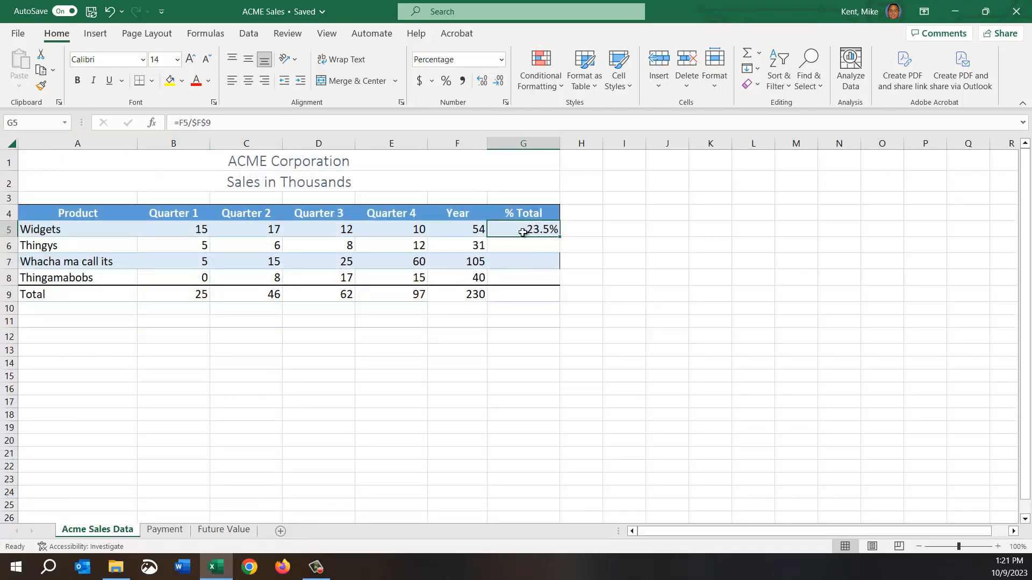
pyautogui.moveTo(562, 238); pyautogui.dragTo(559, 299)
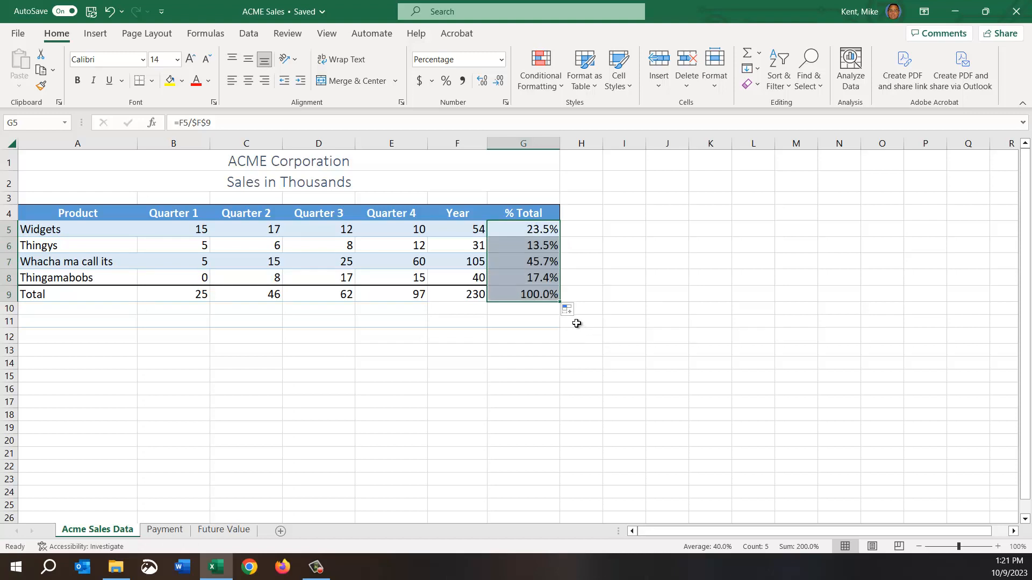
pyautogui.click(570, 311)
pyautogui.click(551, 359)
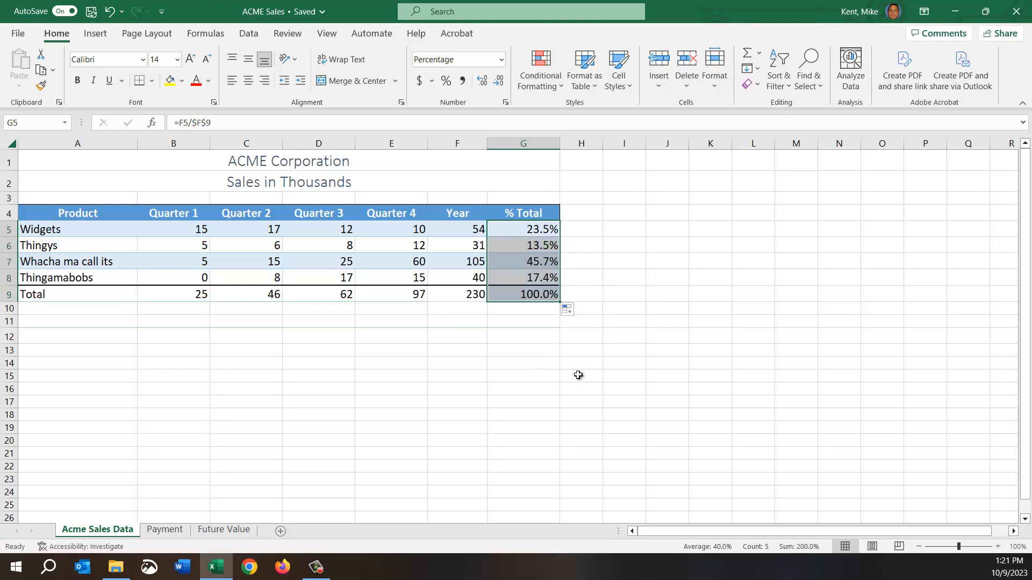
pyautogui.click(550, 363)
# Format the Total row's % Total cell, G9, as a percentage.
pyautogui.click(534, 299)
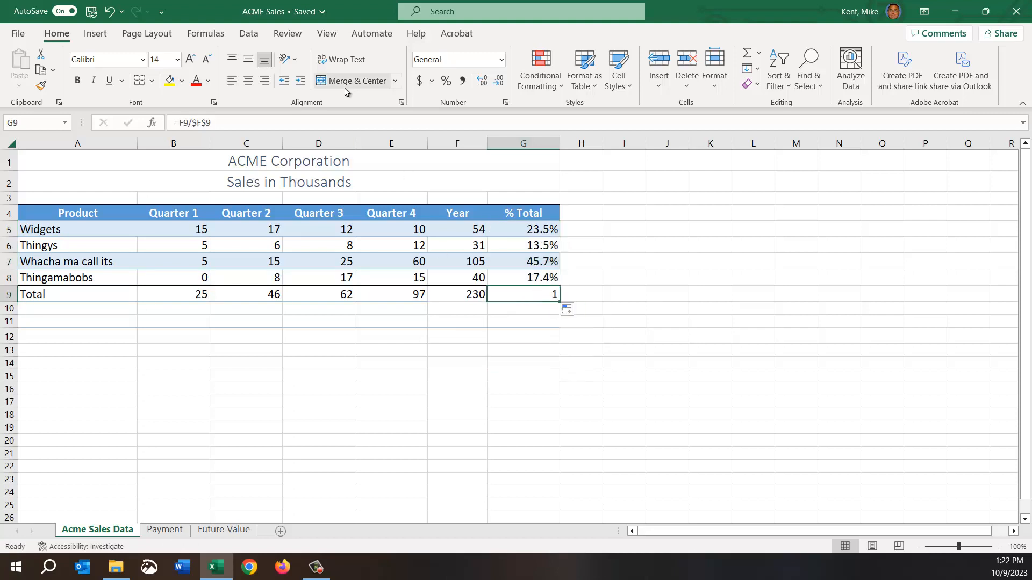
pyautogui.click(446, 81)
pyautogui.click(544, 398)
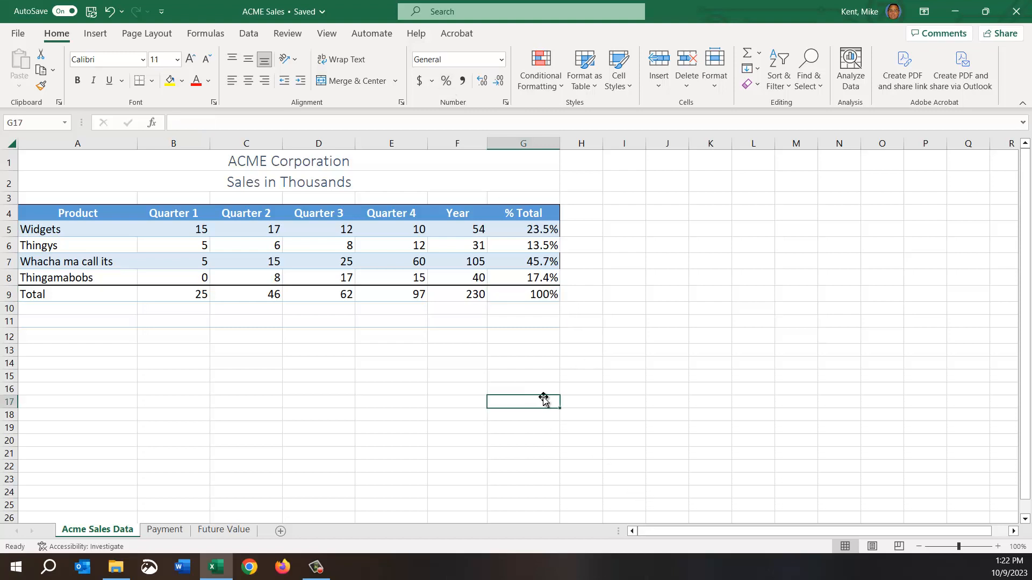
# Review the product percentages in G5:G8 and examine the absolute $F$9 reference in the Widgets formula.
pyautogui.moveTo(523, 228); pyautogui.dragTo(520, 278)
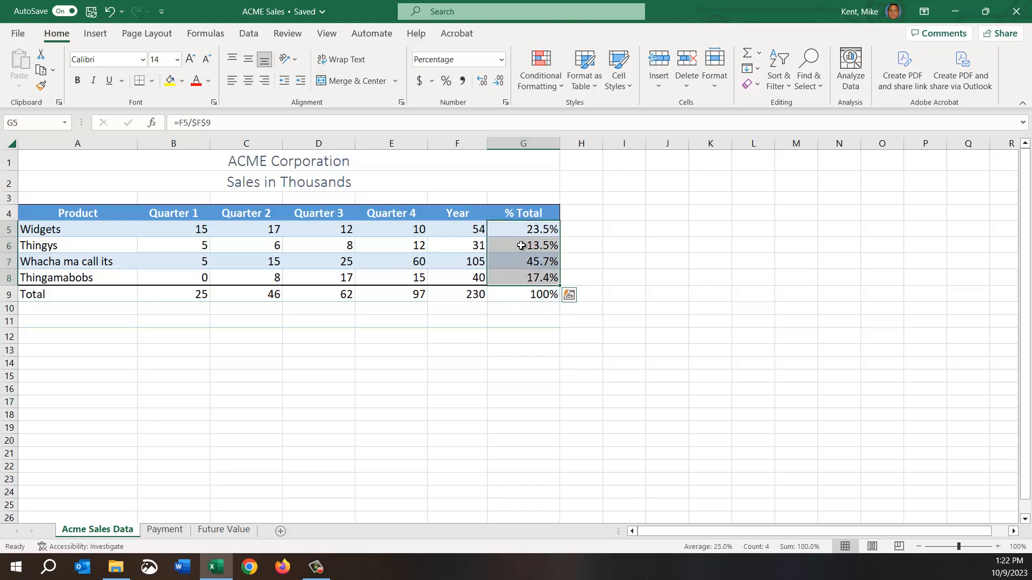
pyautogui.doubleClick(517, 229)
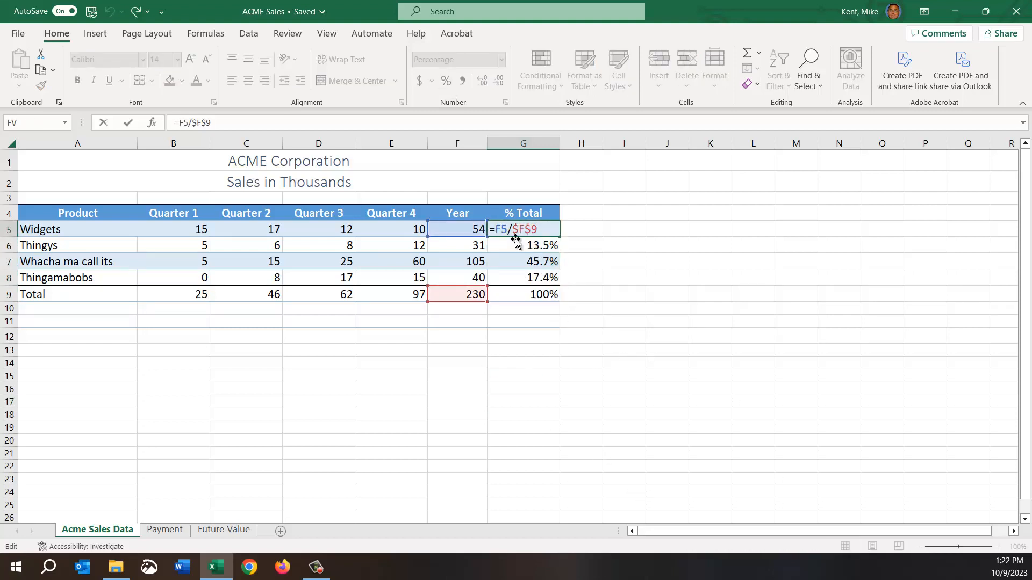
pyautogui.moveTo(513, 230); pyautogui.dragTo(539, 230)
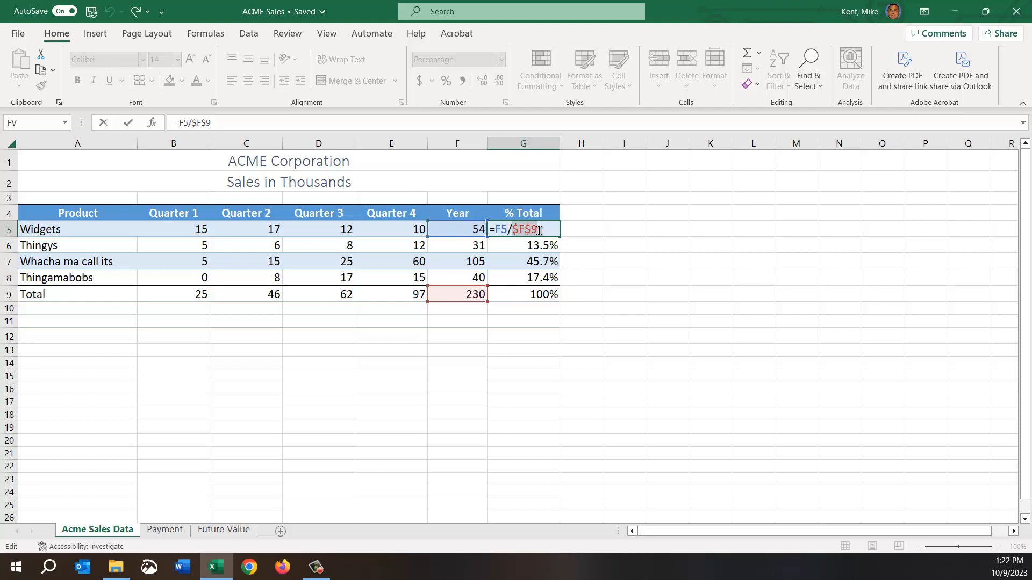
pyautogui.press('Return')
# Examine the absolute $F$9 and relative F6 references in the Thingys % Total formula, leaving the cell without editing.
pyautogui.doubleClick(538, 246)
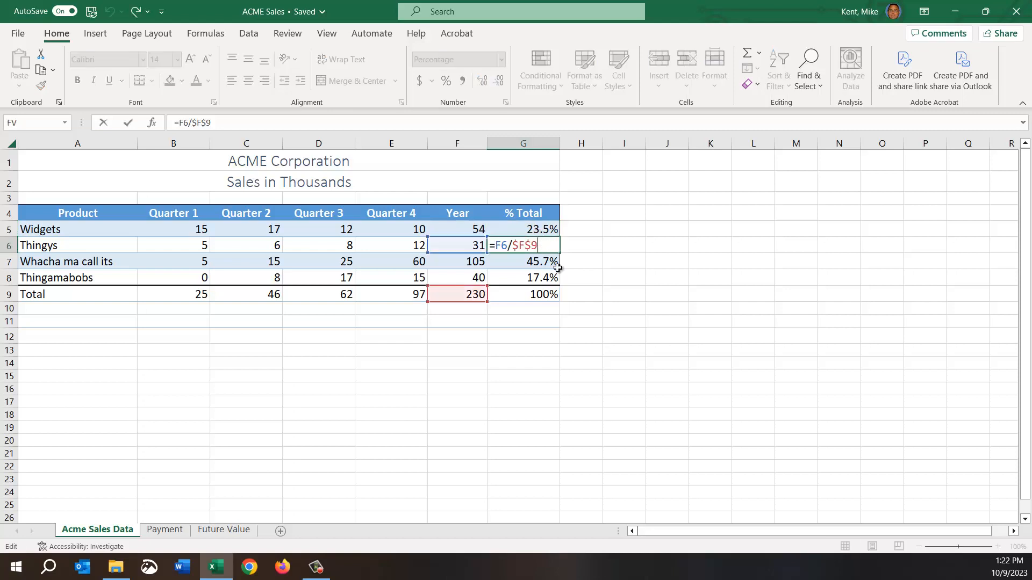
pyautogui.moveTo(538, 248); pyautogui.dragTo(512, 248)
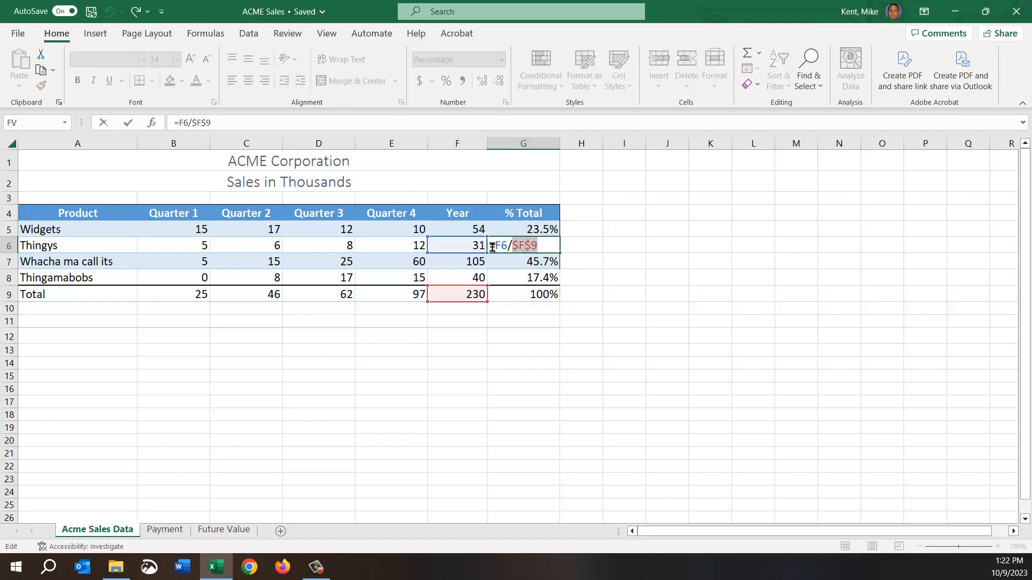
pyautogui.click(500, 246)
pyautogui.doubleClick(500, 247)
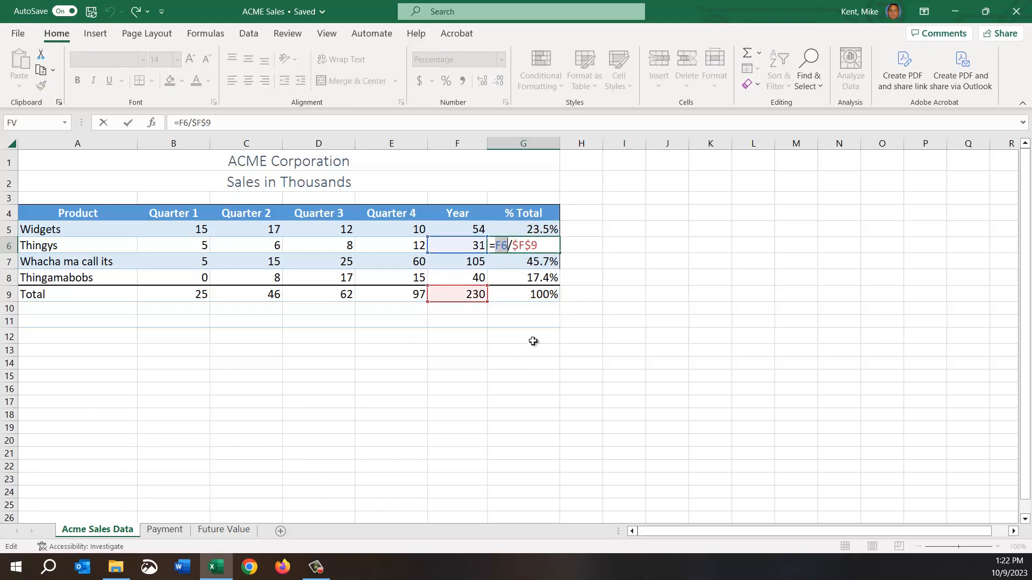
pyautogui.press('Escape')
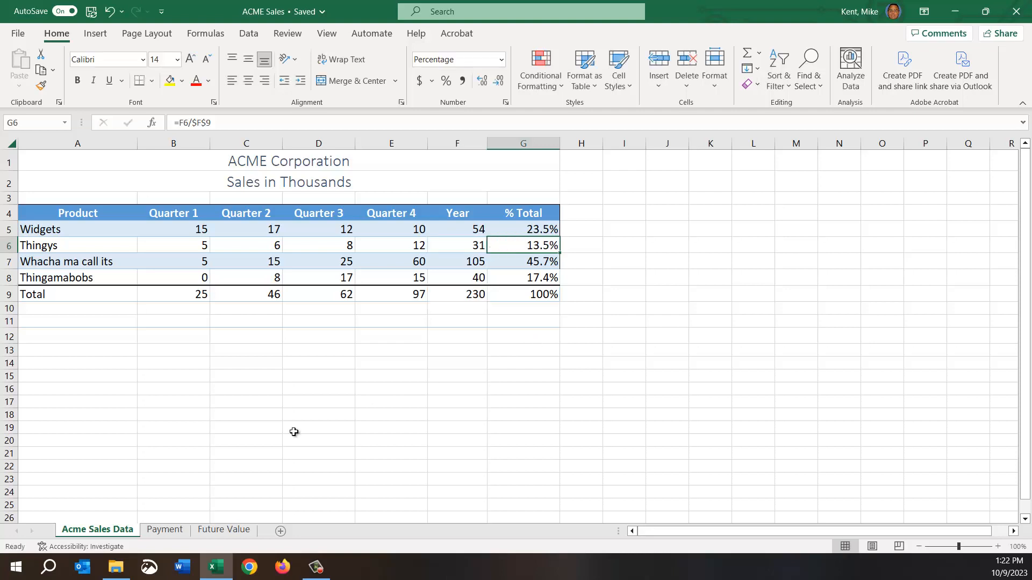
# Inspect the PMT formula behind the first loan's Payment in C6 on the Payment sheet.
pyautogui.click(165, 529)
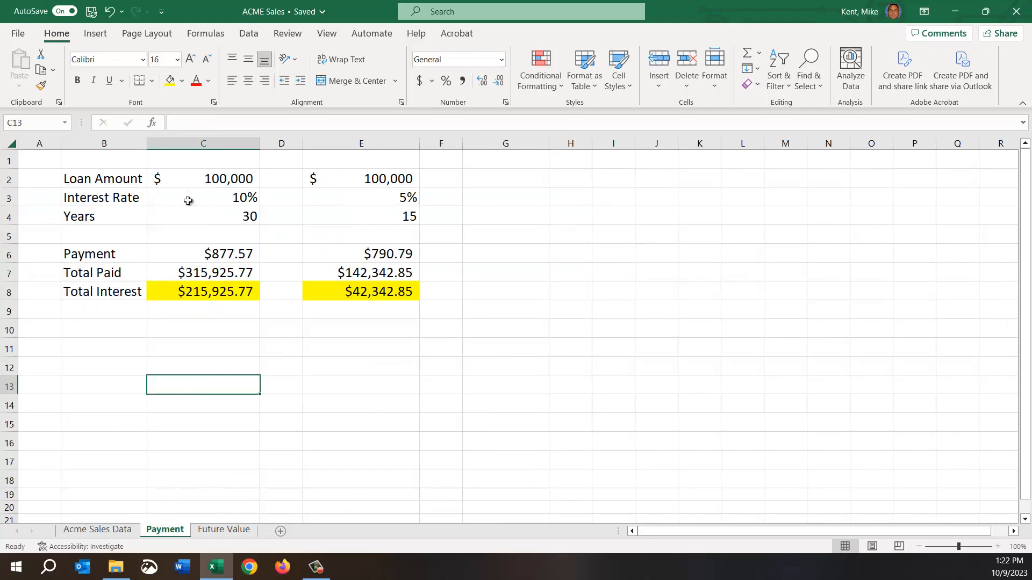
pyautogui.doubleClick(201, 256)
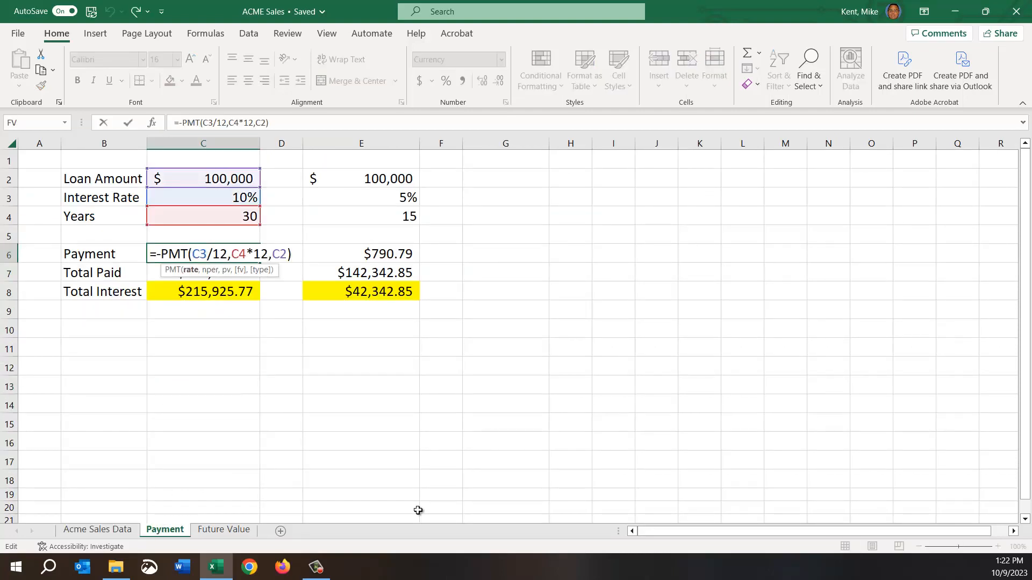